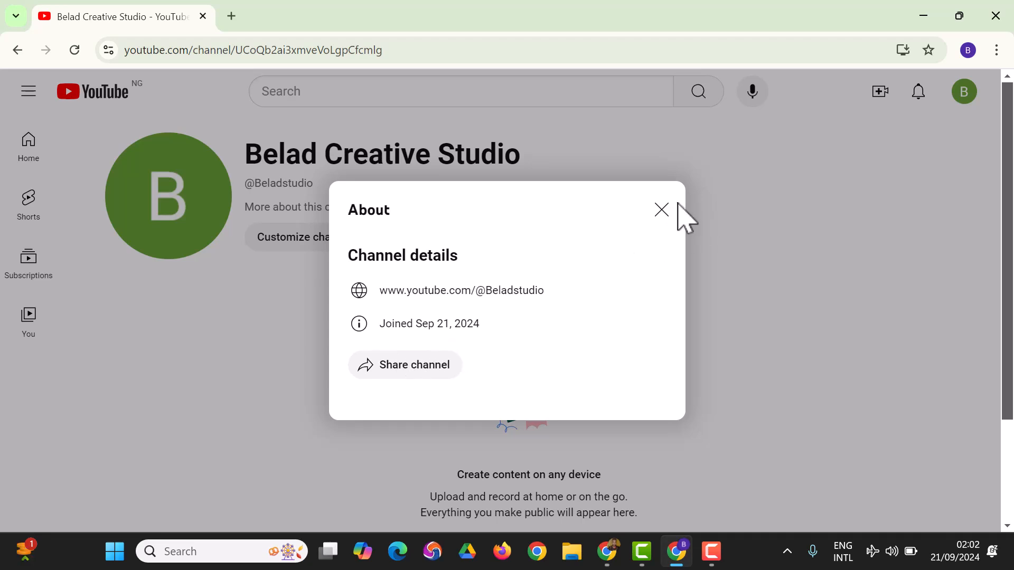
# Close the channel's About details, open the channel customization page, and dismiss the welcome and dark theme notices.
pyautogui.click(658, 215)
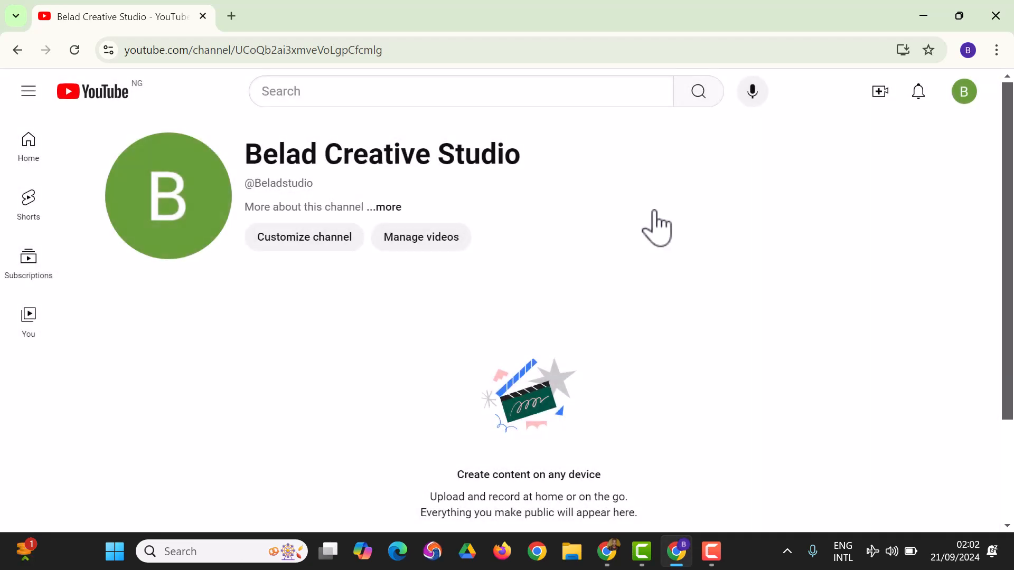
pyautogui.click(336, 248)
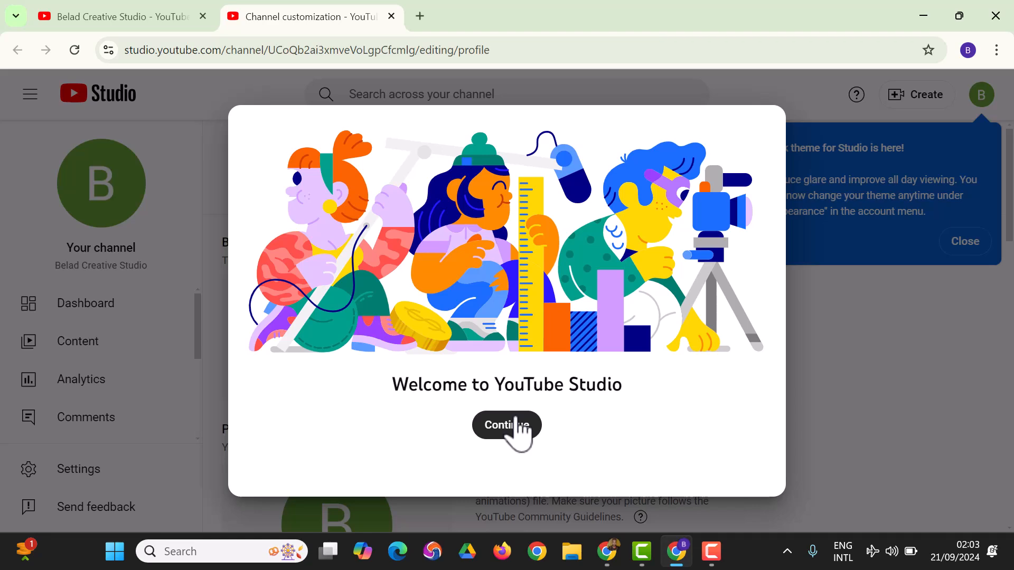
pyautogui.click(516, 422)
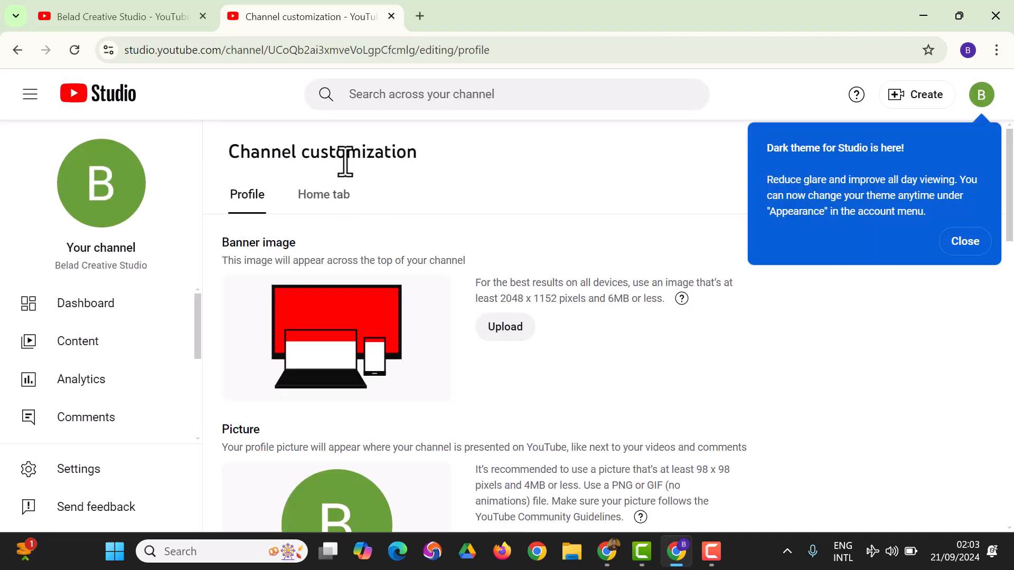
pyautogui.scroll(-1, 131, 349)
pyautogui.scroll(-1, 135, 359)
pyautogui.scroll(3, 129, 402)
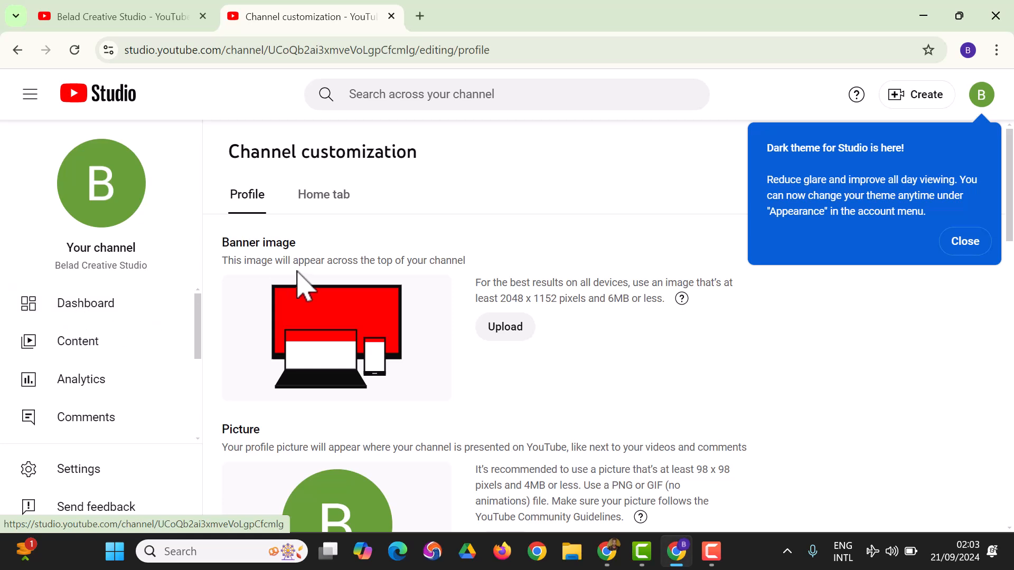
pyautogui.click(964, 241)
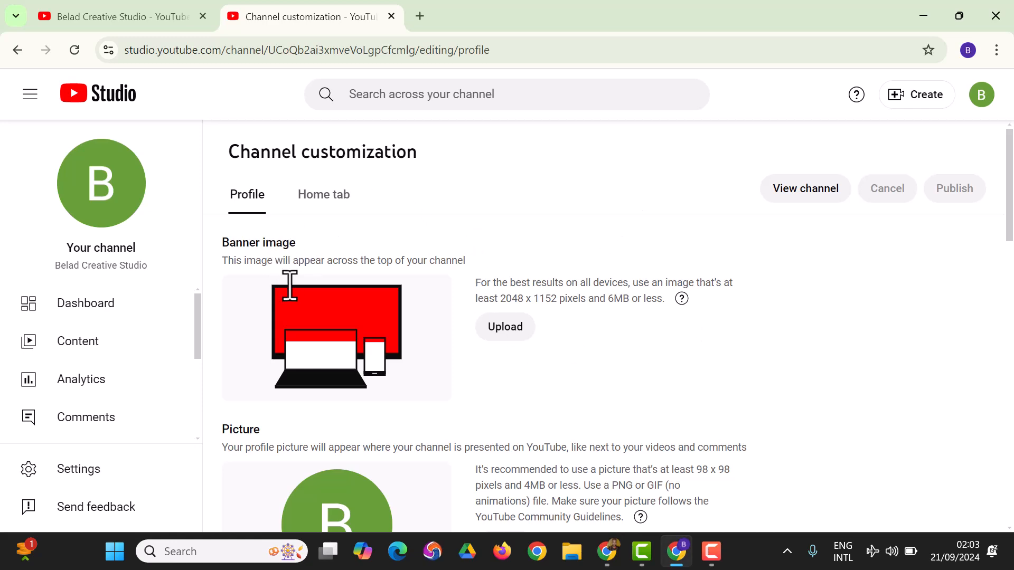
# Switch to the other Chrome window and open canva.com in a new tab.
pyautogui.click(606, 551)
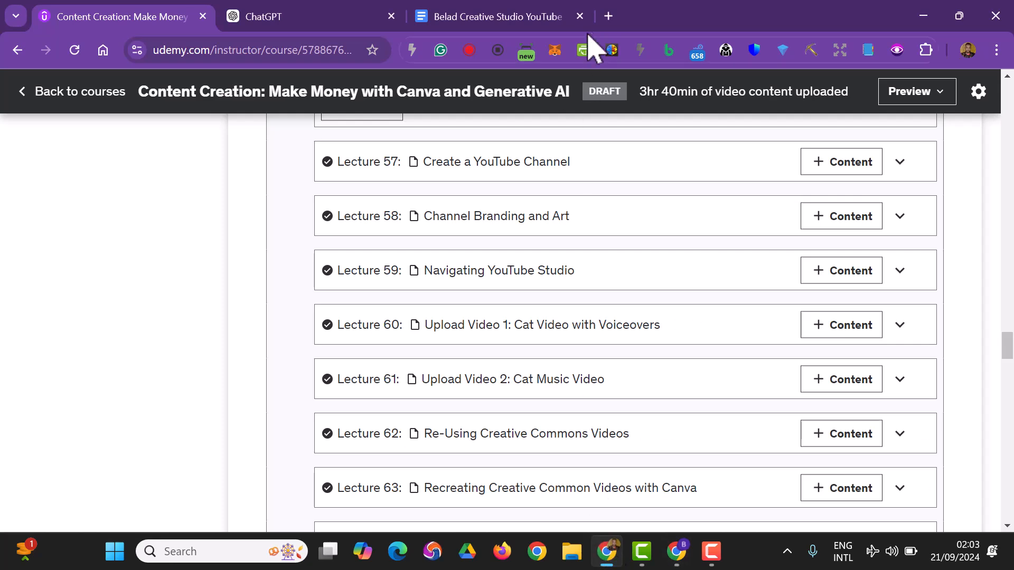
pyautogui.click(609, 18)
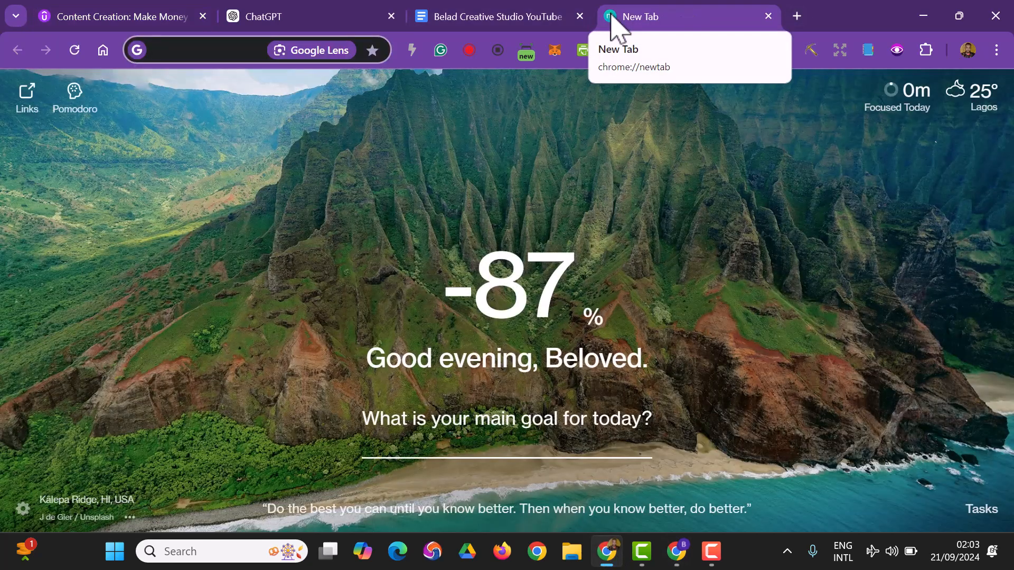
pyautogui.write('canva.com')
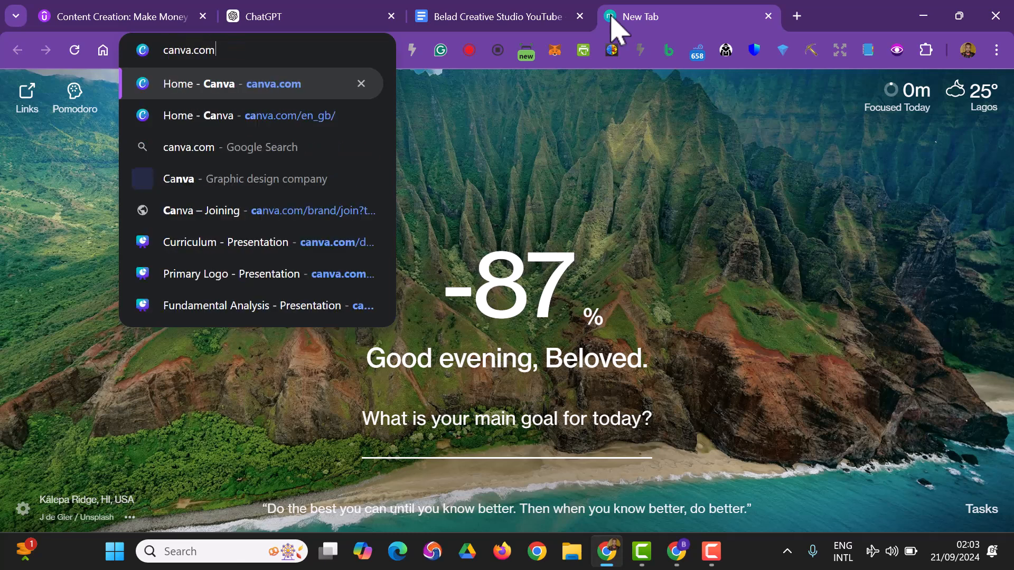
pyautogui.press('Return')
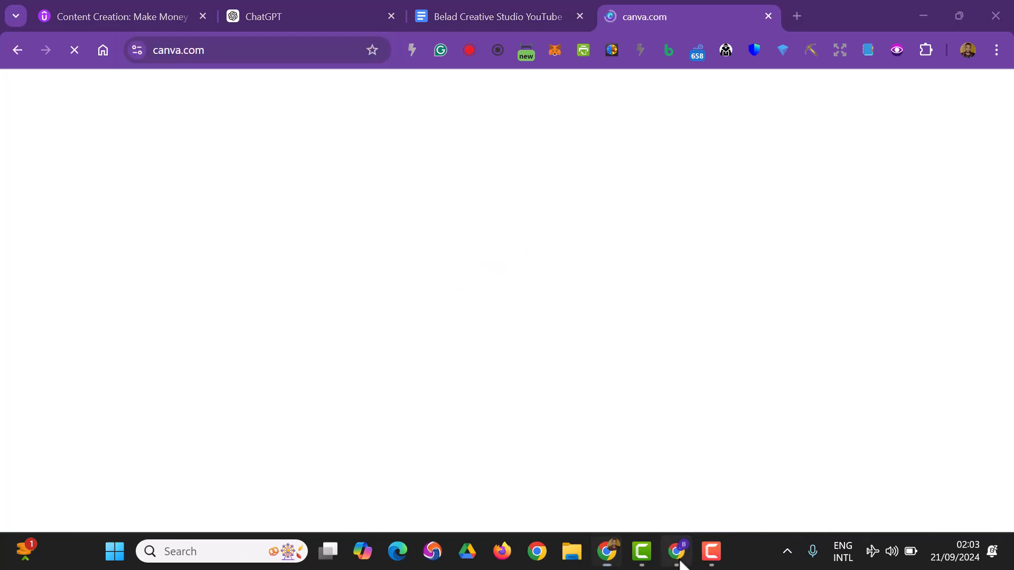
pyautogui.click(680, 562)
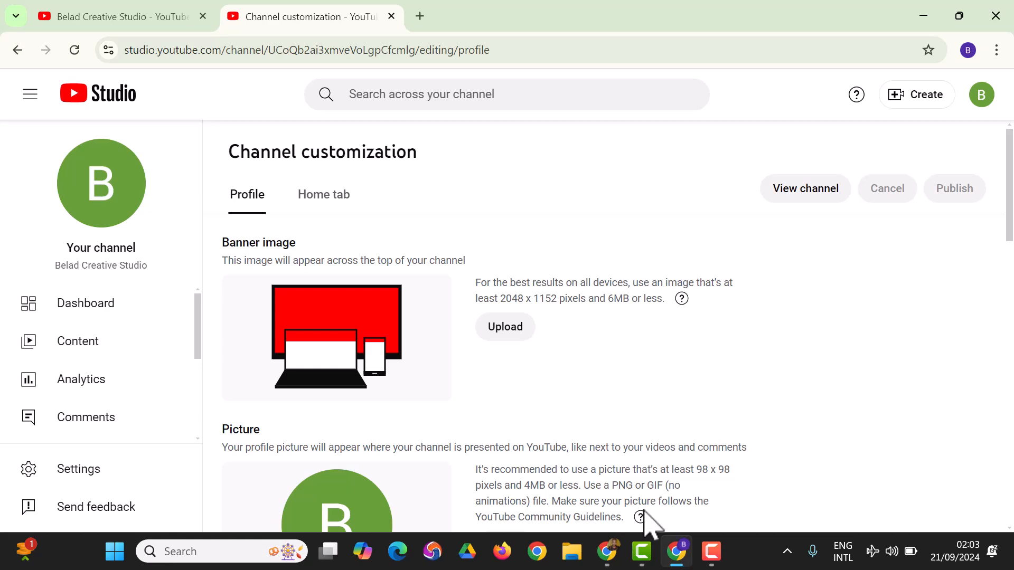
pyautogui.scroll(-3, 370, 311)
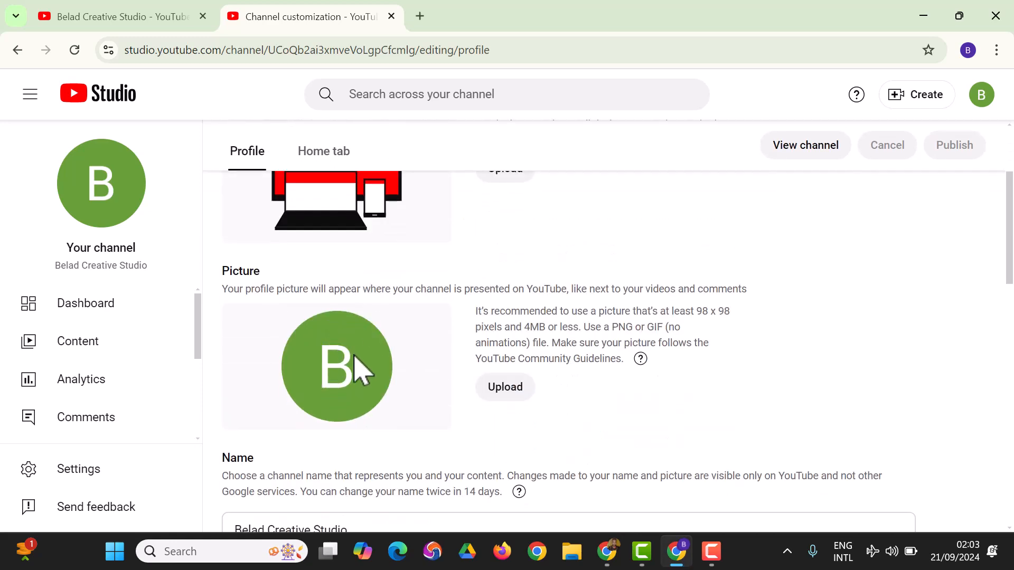
pyautogui.scroll(-3, 343, 359)
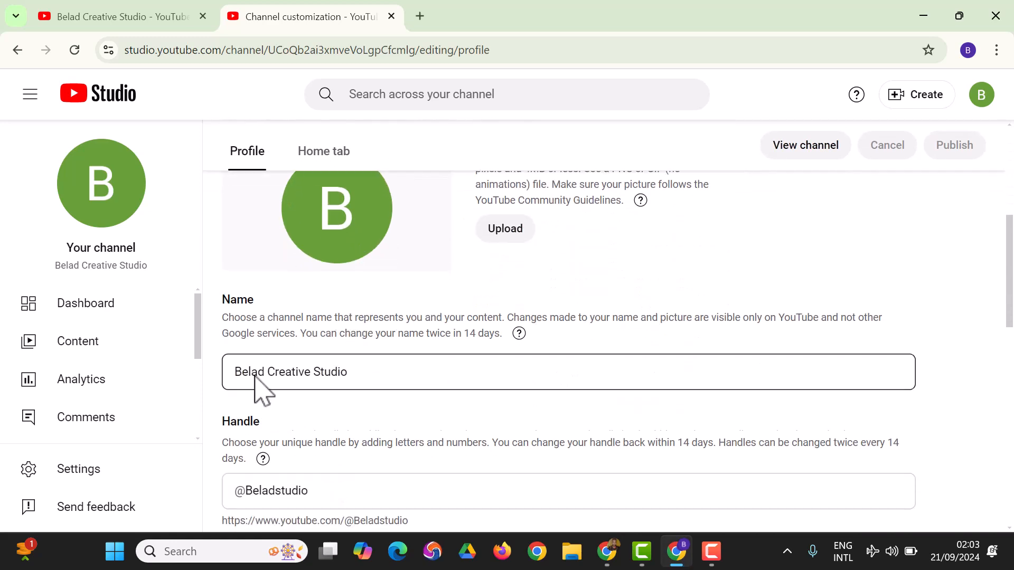
pyautogui.scroll(-2, 276, 351)
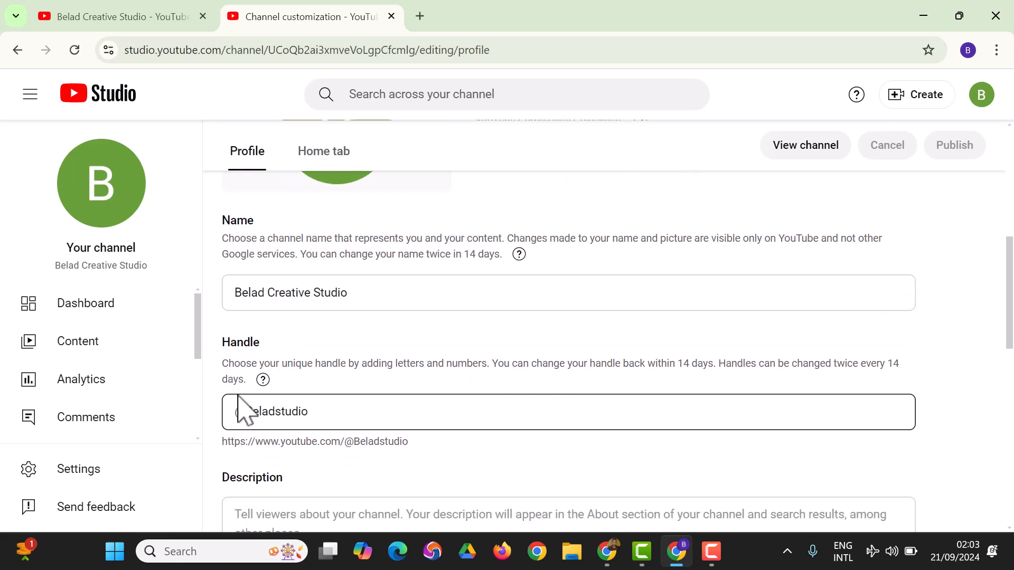
pyautogui.scroll(-3, 238, 412)
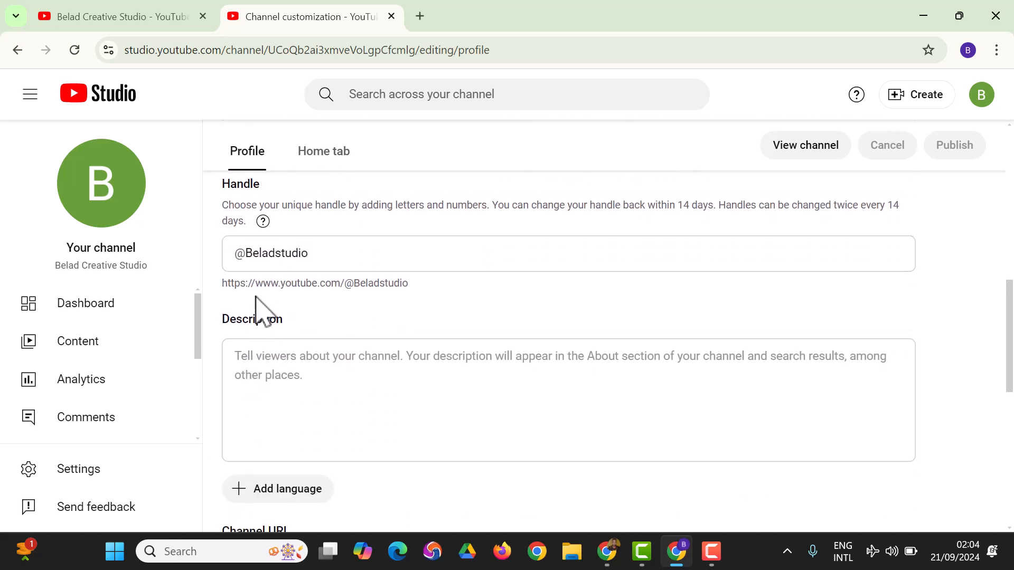
pyautogui.click(257, 254)
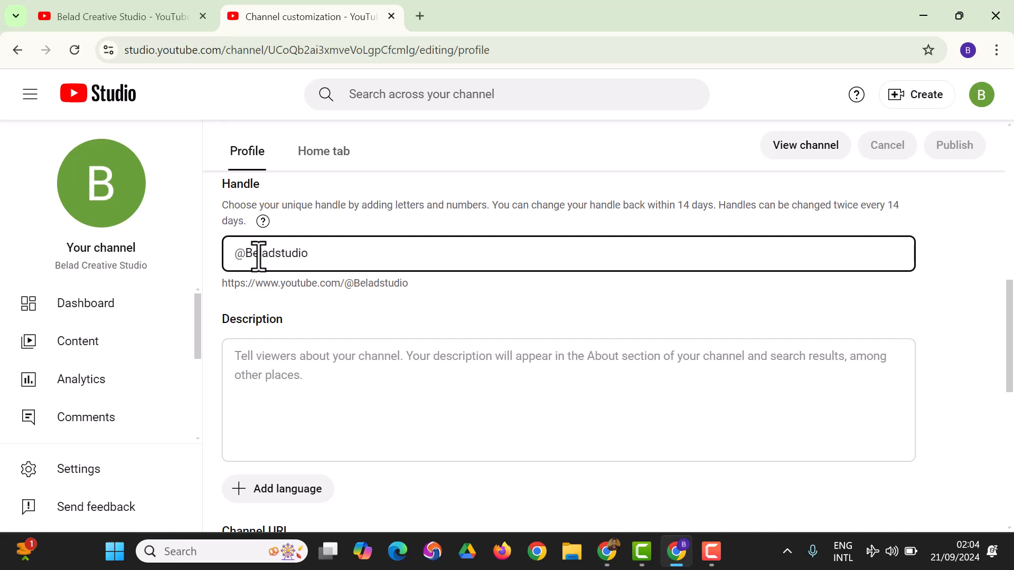
pyautogui.press('BackSpace')
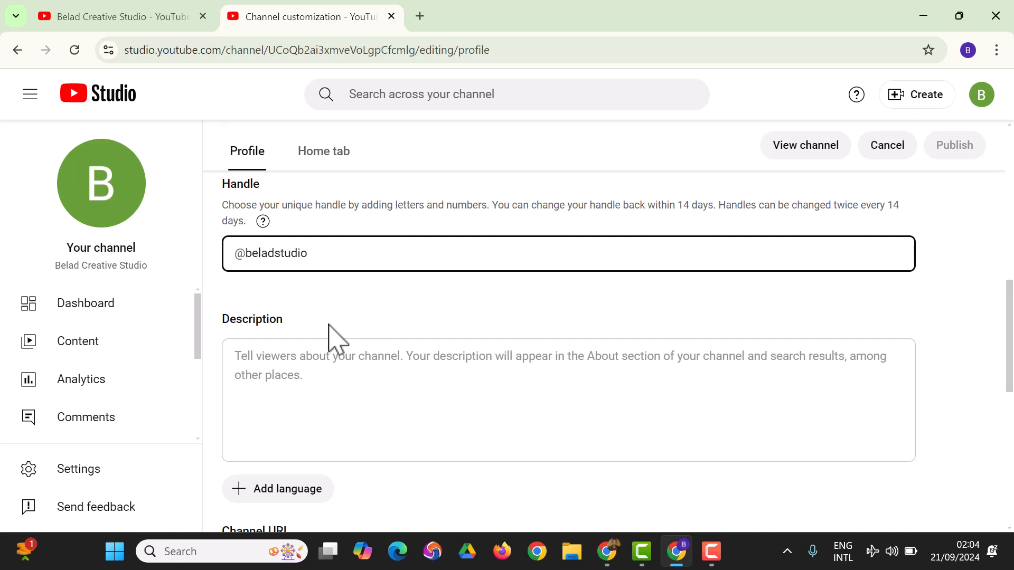
pyautogui.click(326, 409)
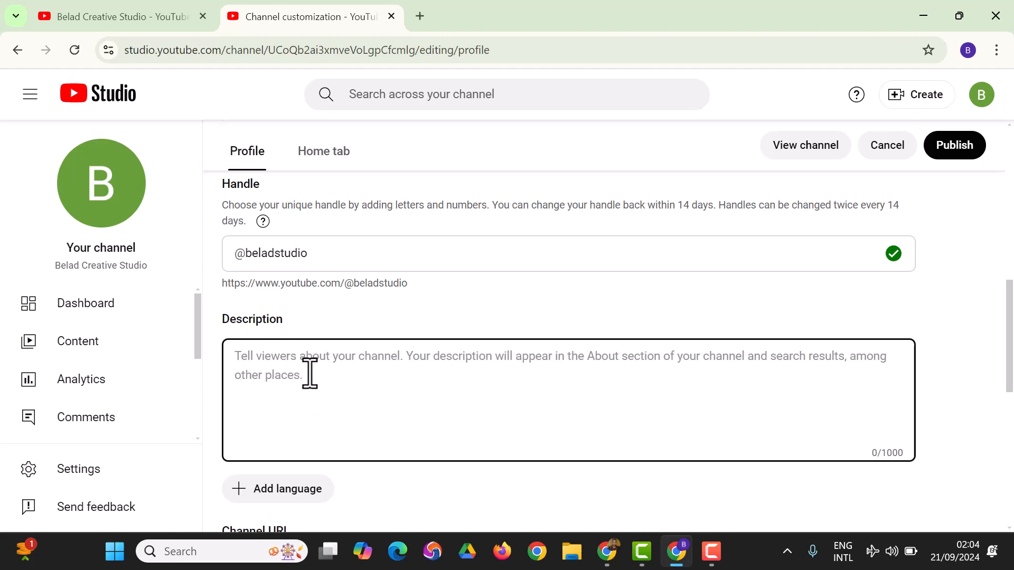
# Review the description, channel URL, links, contact info and video watermark sections, and the recommended banner image size.
pyautogui.scroll(-3, 310, 374)
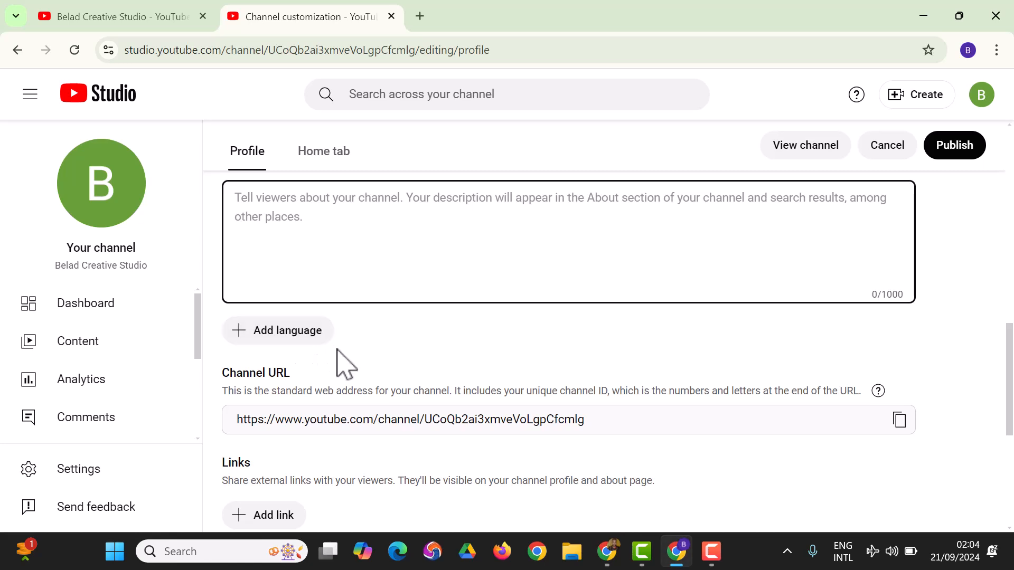
pyautogui.scroll(-2, 337, 360)
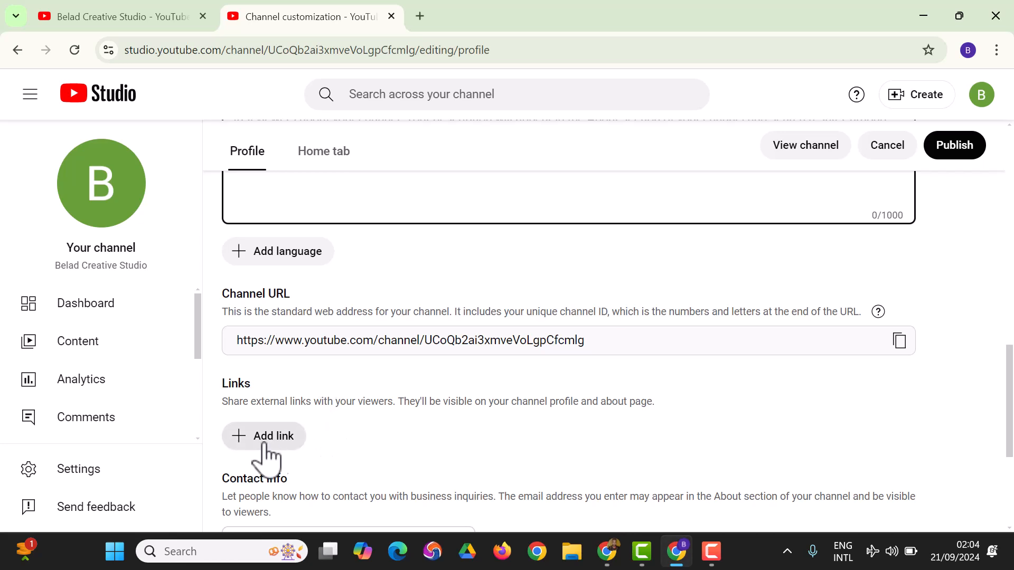
pyautogui.scroll(-2, 306, 437)
pyautogui.scroll(-2, 312, 438)
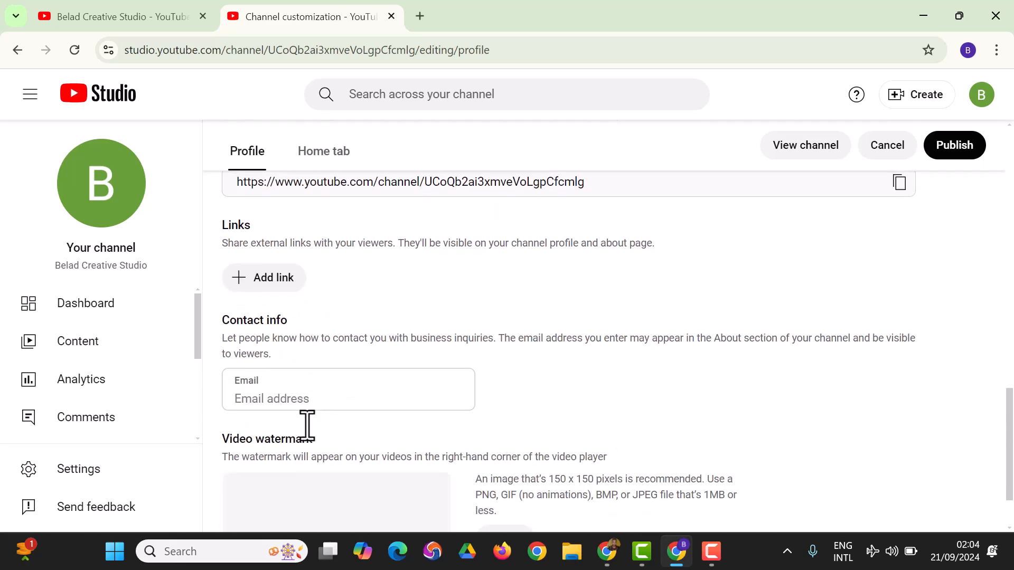
pyautogui.scroll(-2, 354, 388)
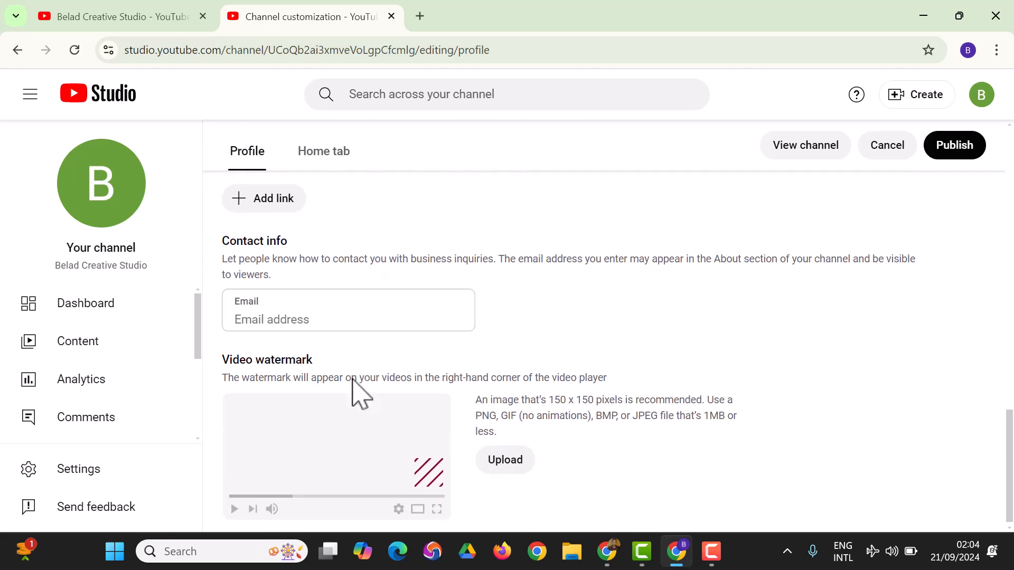
pyautogui.scroll(10, 365, 422)
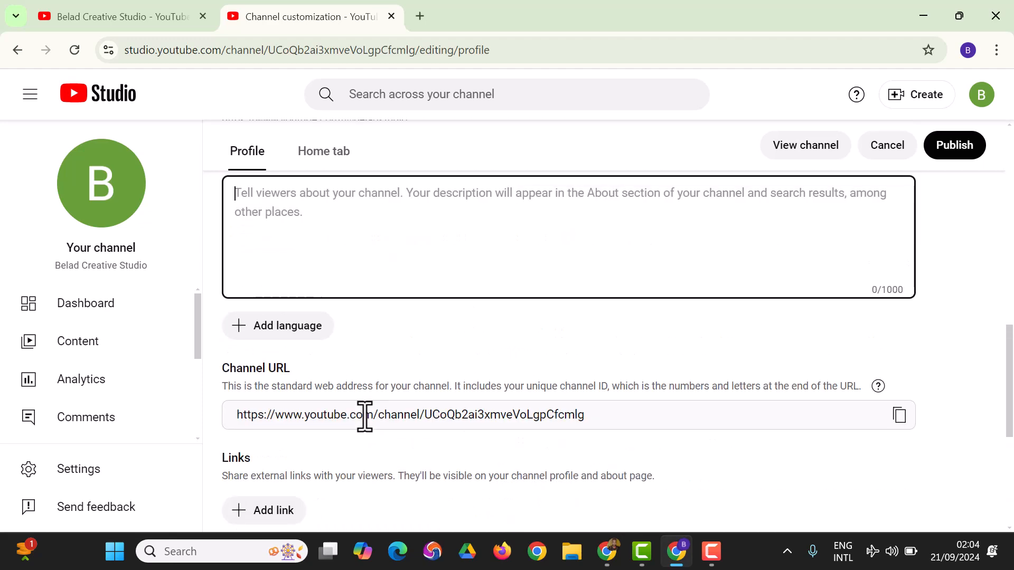
pyautogui.scroll(7, 364, 425)
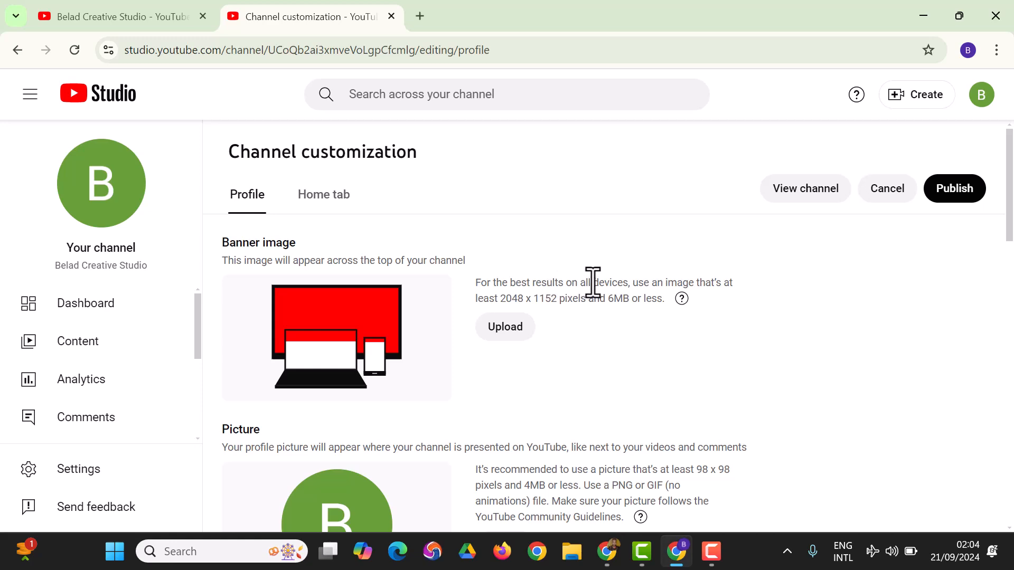
pyautogui.moveTo(681, 298)
# Switch to Canva and search for "youtube banner".
pyautogui.click(607, 552)
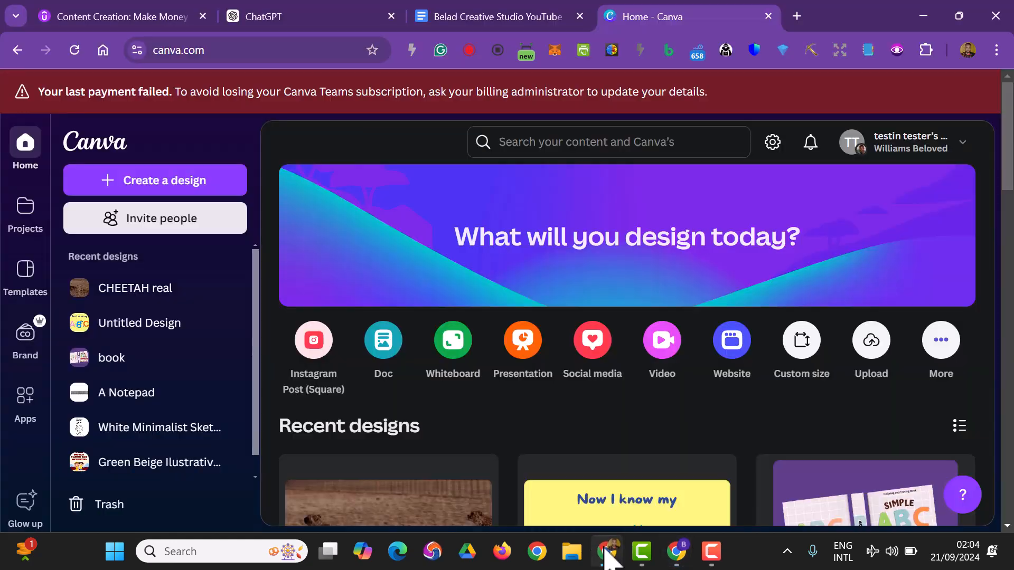
pyautogui.click(510, 148)
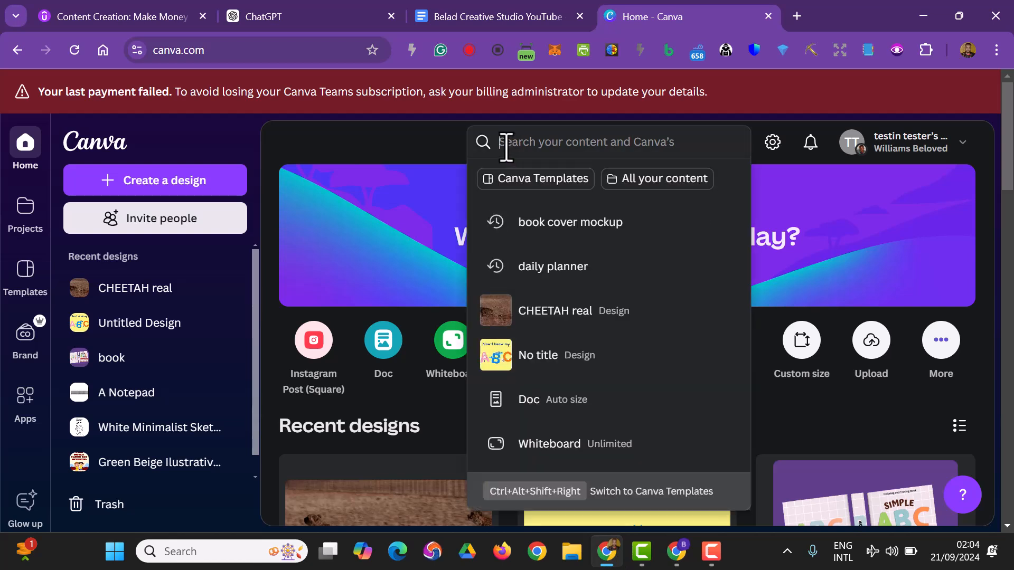
pyautogui.write('youtube b')
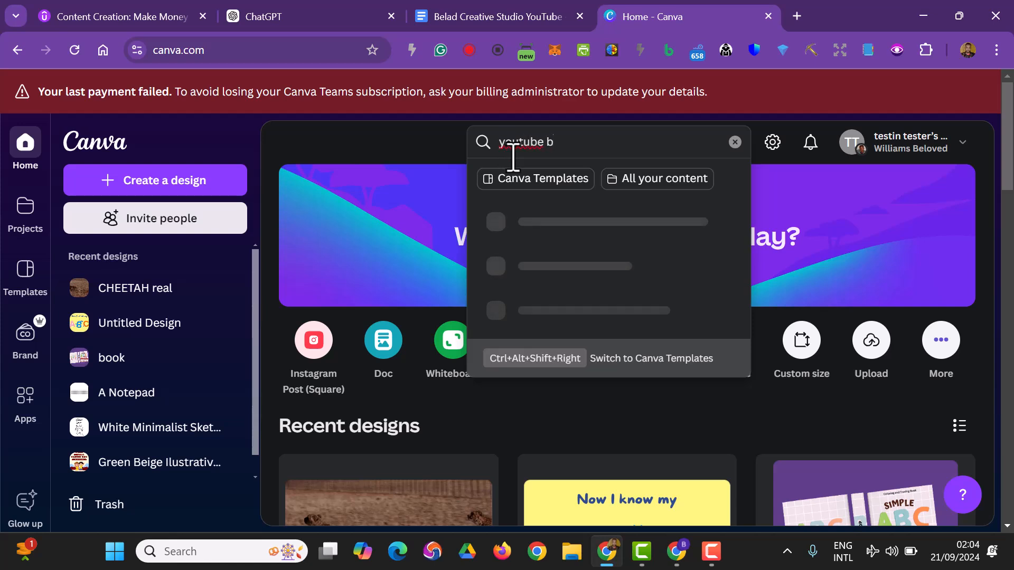
pyautogui.write('nner')
pyautogui.press('Return')
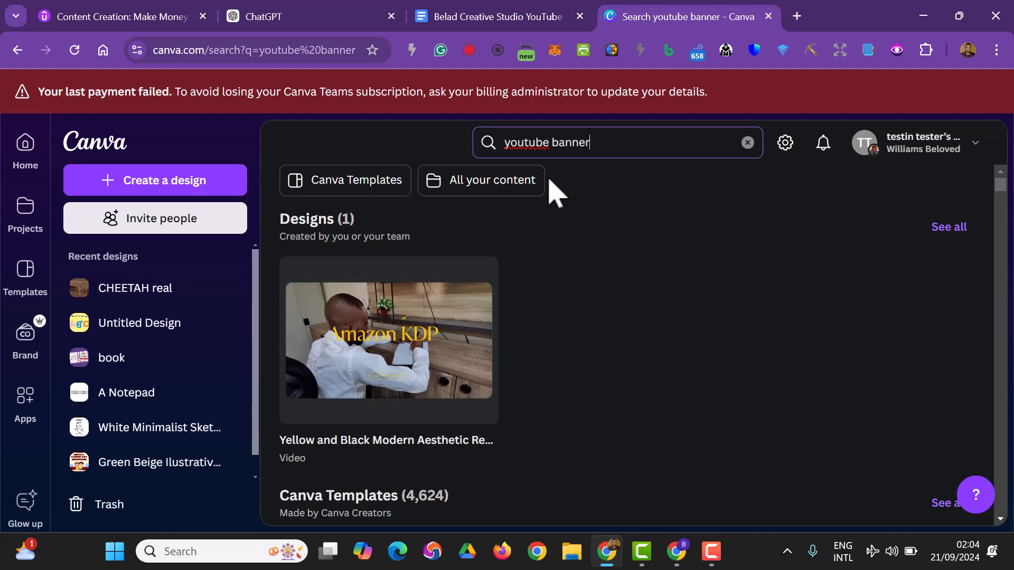
# Choose the White Minimalist Skincare Review Vlogger Youtube Banner template from the results and open it for customization.
pyautogui.scroll(-3, 570, 220)
pyautogui.scroll(-1, 570, 220)
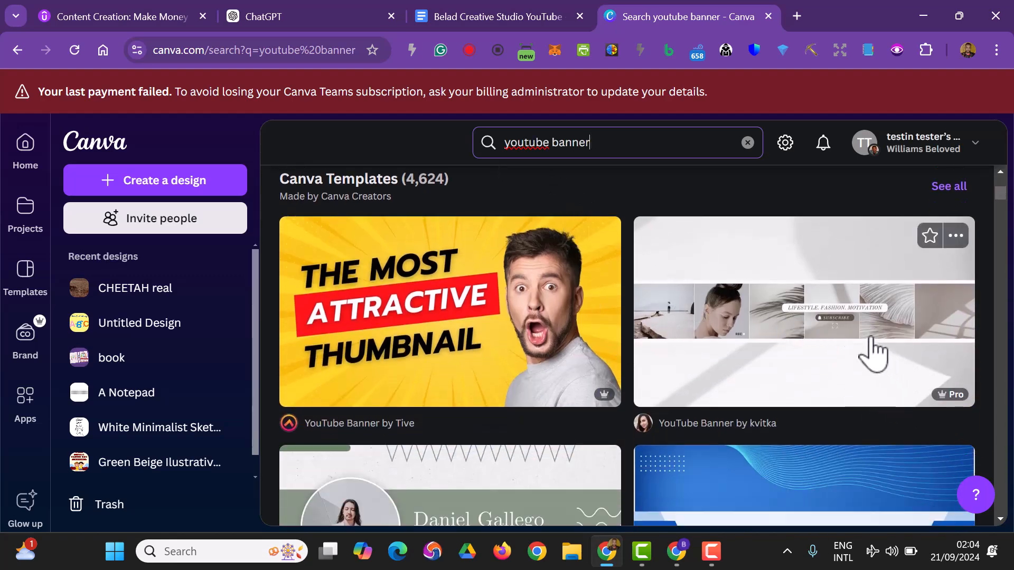
pyautogui.scroll(-3, 871, 359)
pyautogui.scroll(-6, 550, 419)
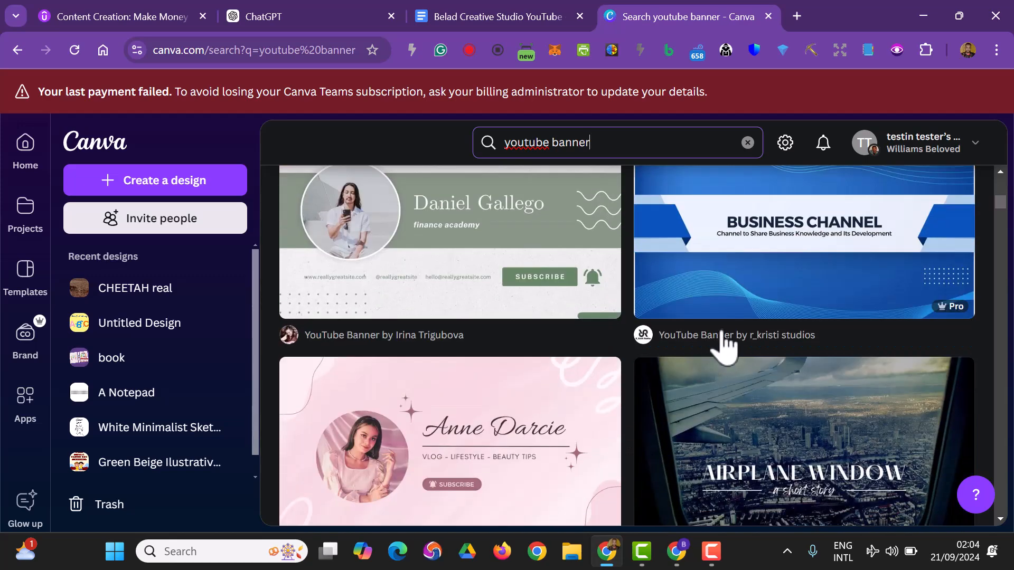
pyautogui.scroll(-3, 581, 376)
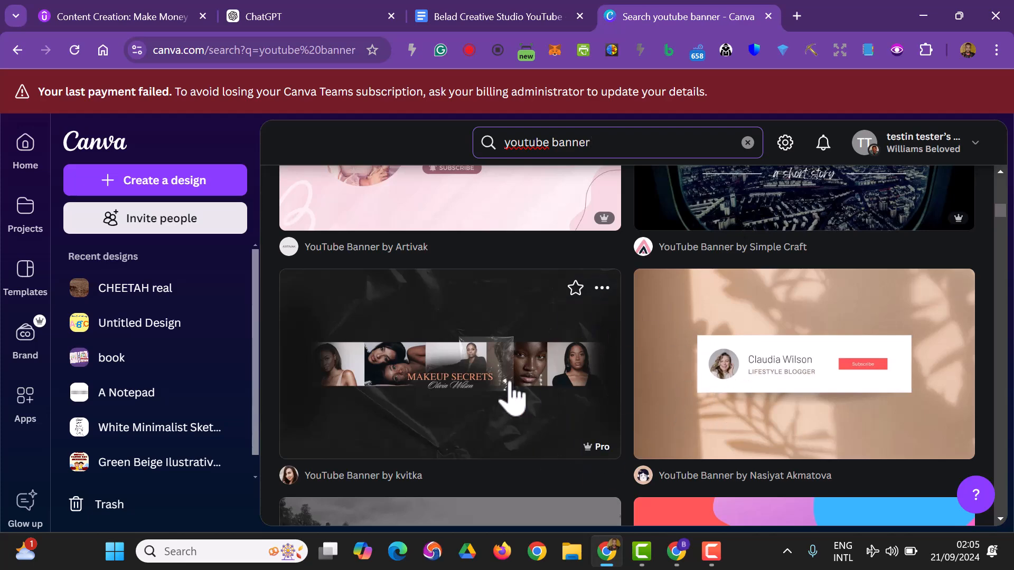
pyautogui.scroll(-4, 628, 380)
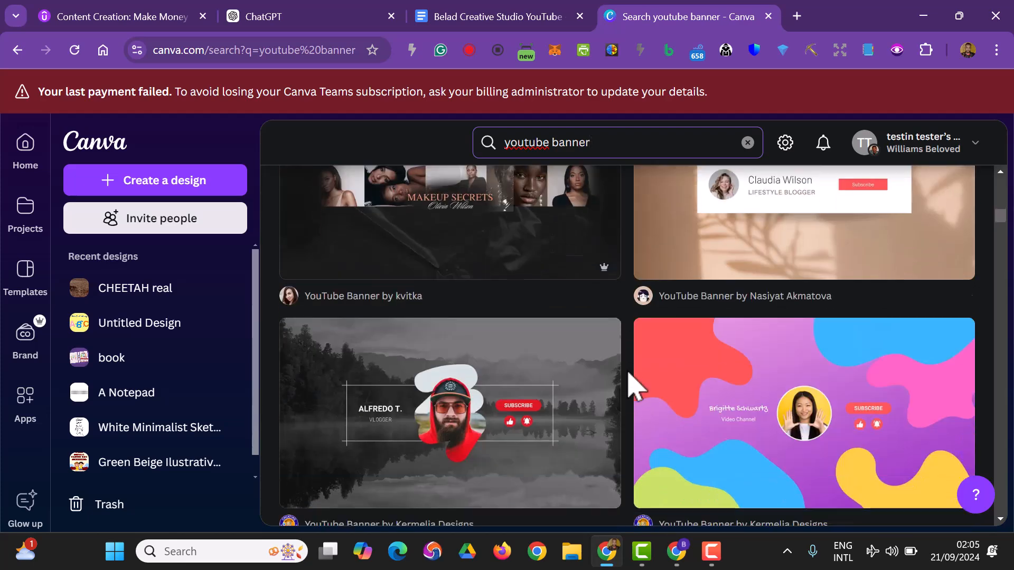
pyautogui.scroll(-4, 647, 425)
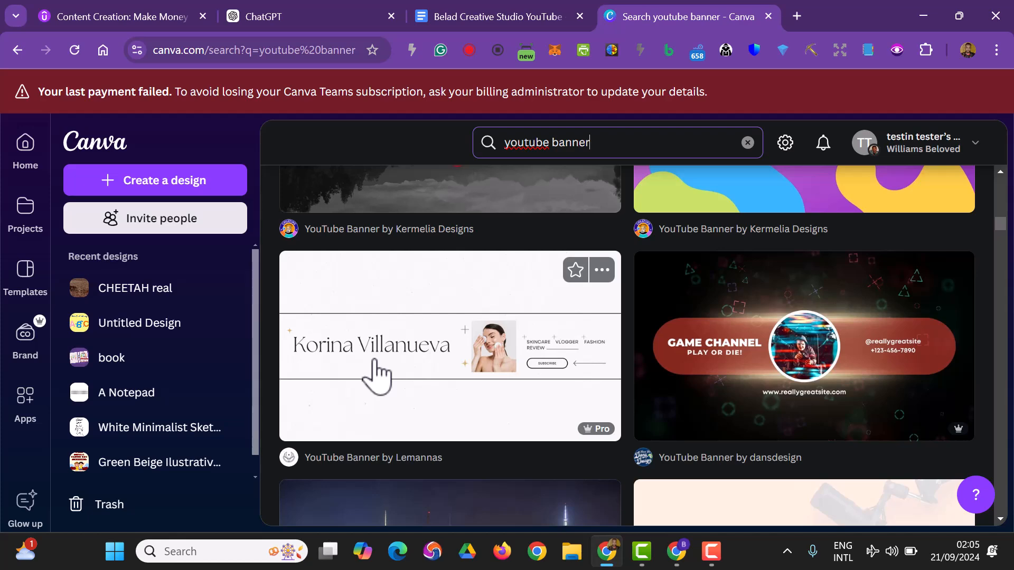
pyautogui.scroll(-1, 377, 378)
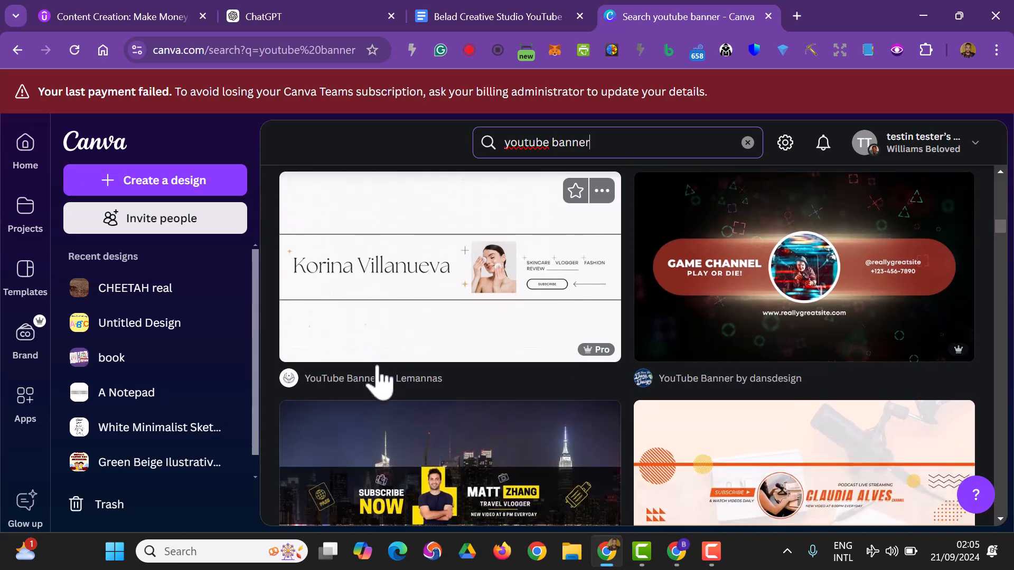
pyautogui.click(380, 330)
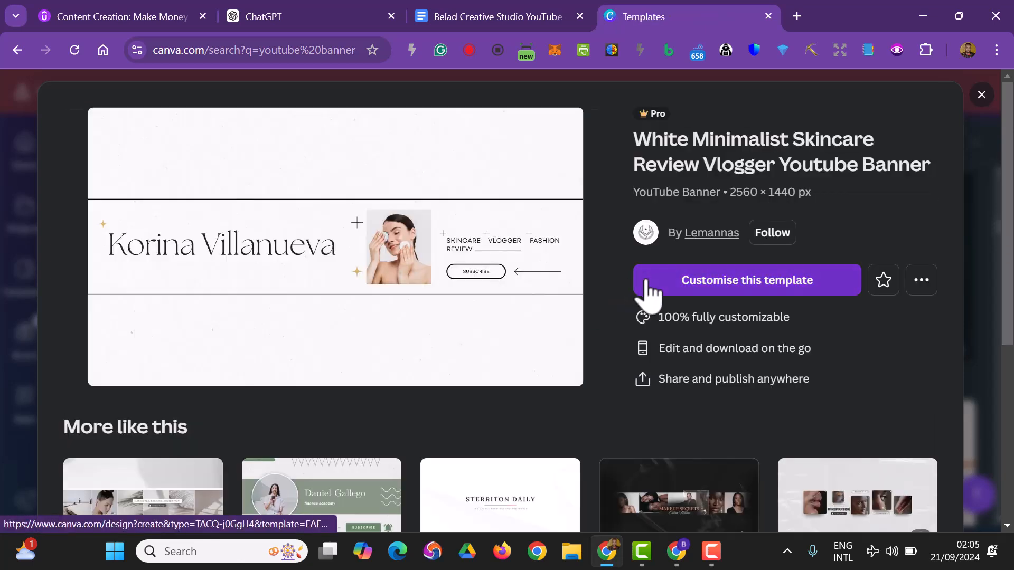
pyautogui.click(646, 282)
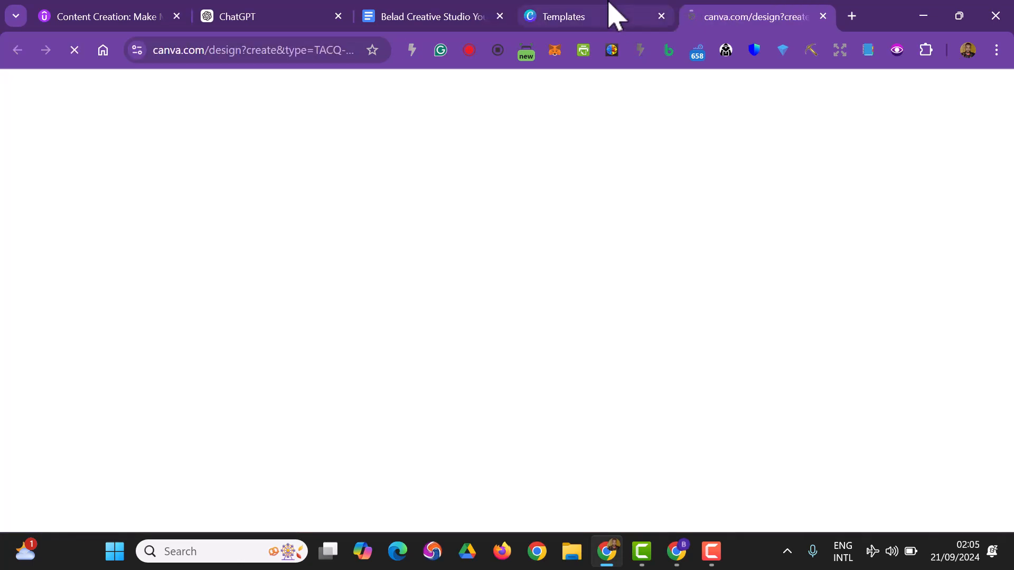
# Look over the similar templates on the Canva search page and return to the banner design in the editor.
pyautogui.click(608, 6)
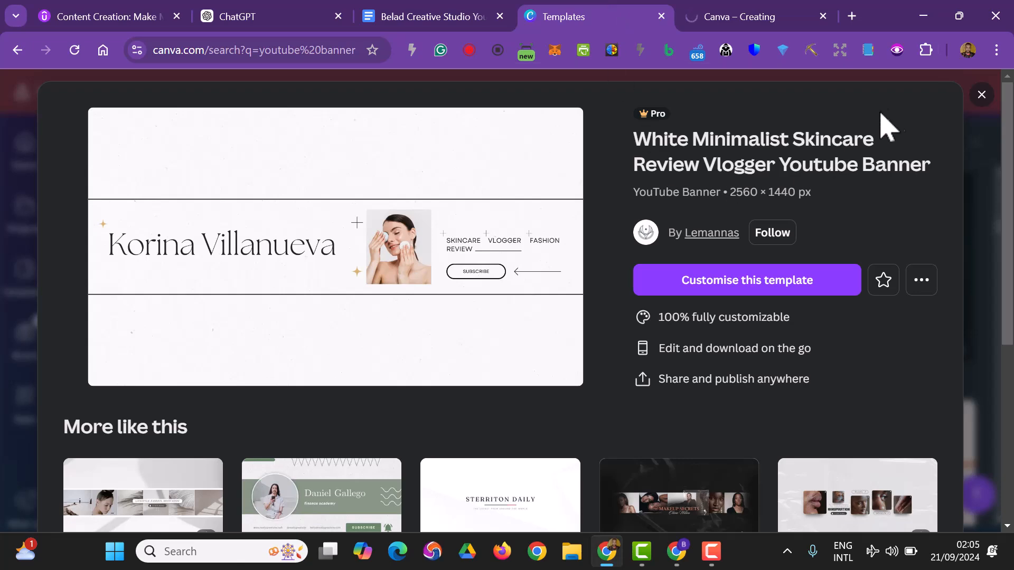
pyautogui.scroll(-5, 506, 396)
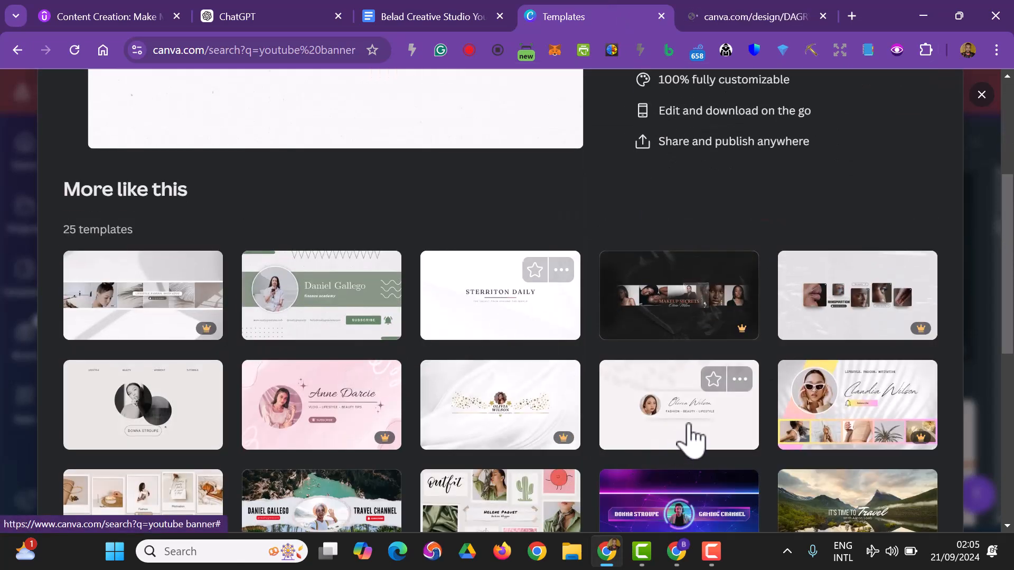
pyautogui.click(715, 14)
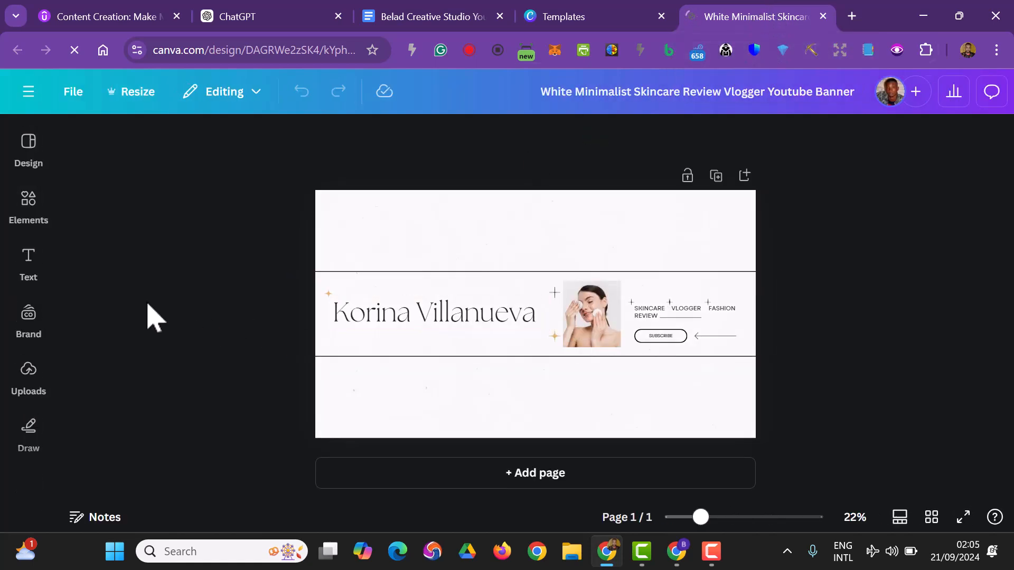
# Remove the woman's photo from the picture frame in the banner, leaving the empty frame in place.
pyautogui.click(32, 213)
pyautogui.click(33, 216)
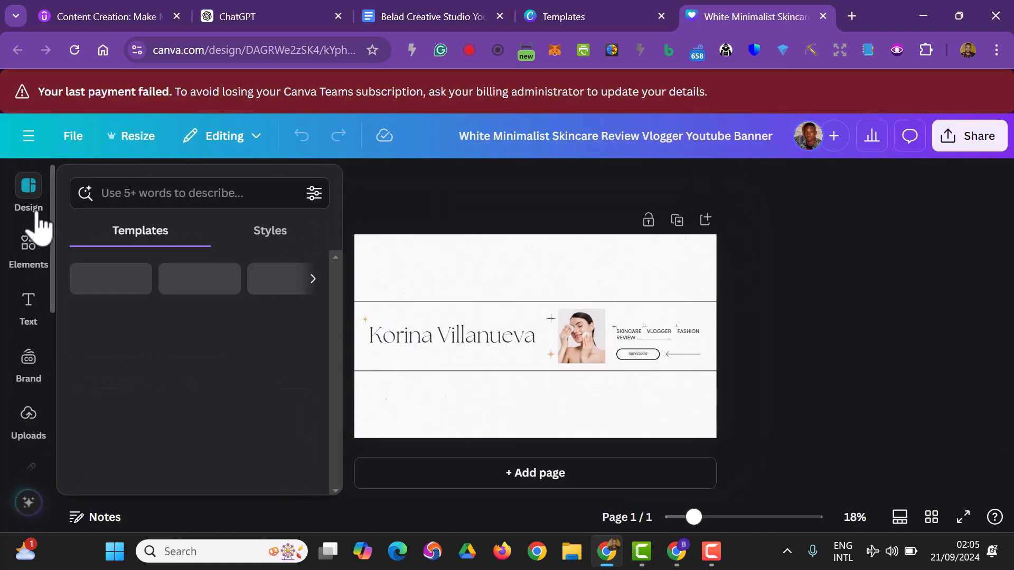
pyautogui.click(37, 246)
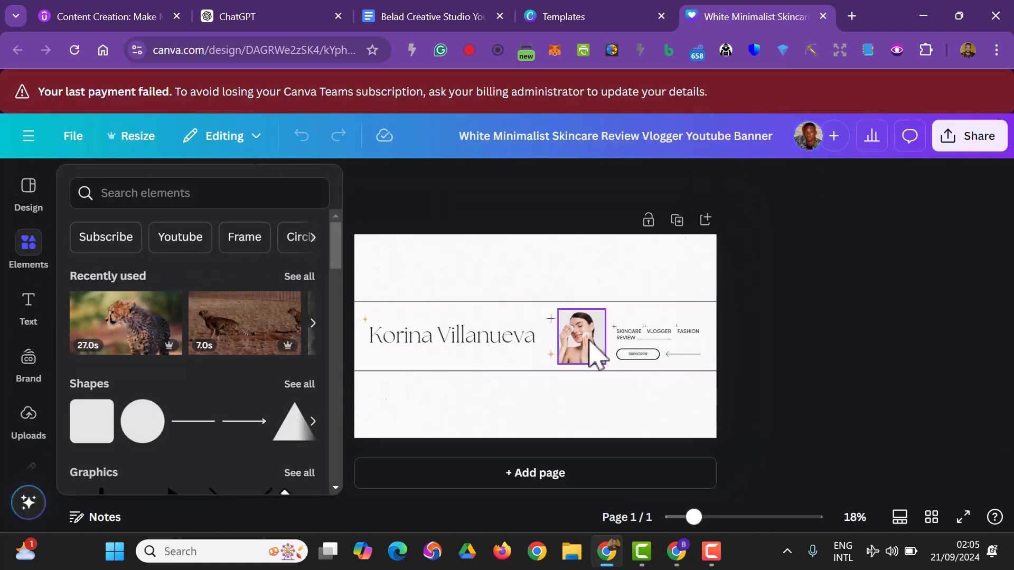
pyautogui.click(592, 347)
pyautogui.press('Delete')
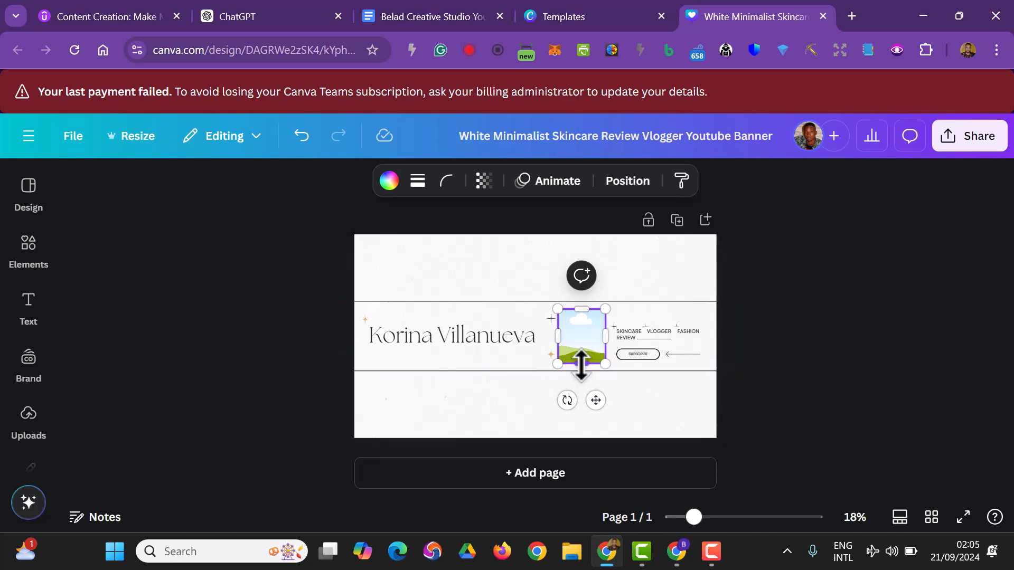
# Shorten the empty frame to about half its height and stack a duplicate directly beneath it without a gap.
pyautogui.moveTo(581, 363); pyautogui.dragTo(583, 340)
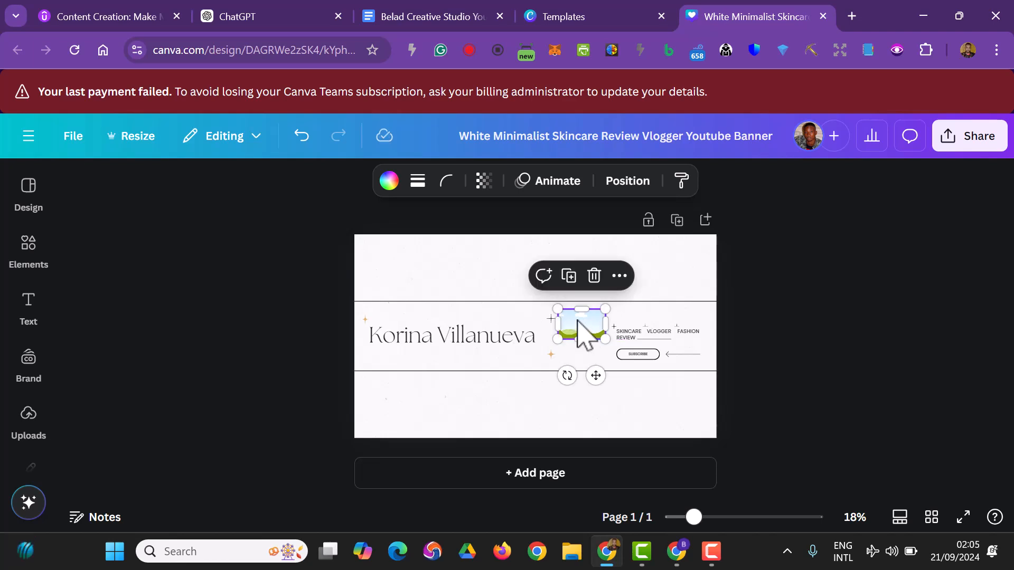
pyautogui.moveTo(581, 327); pyautogui.dragTo(576, 346)
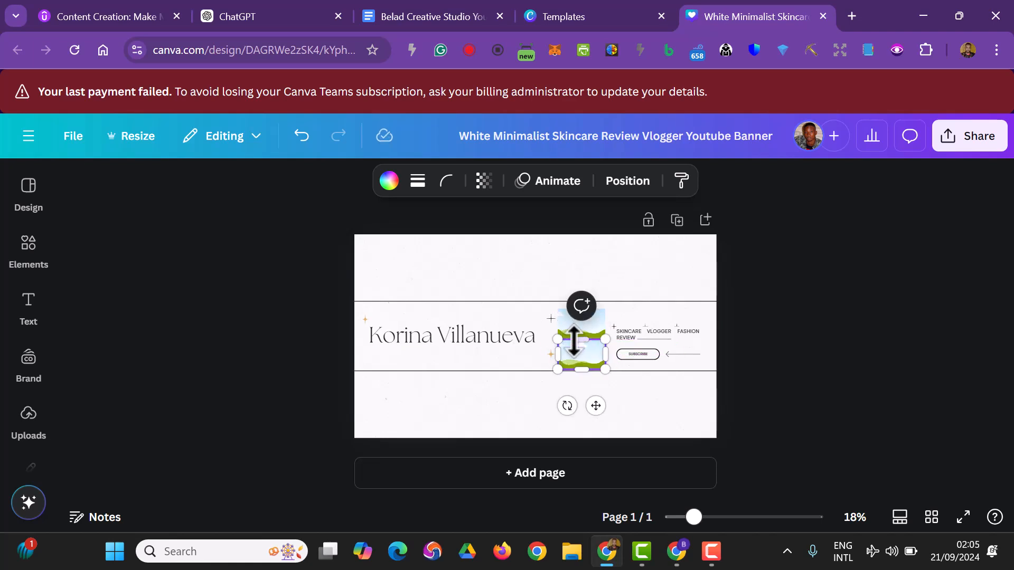
pyautogui.click(578, 322)
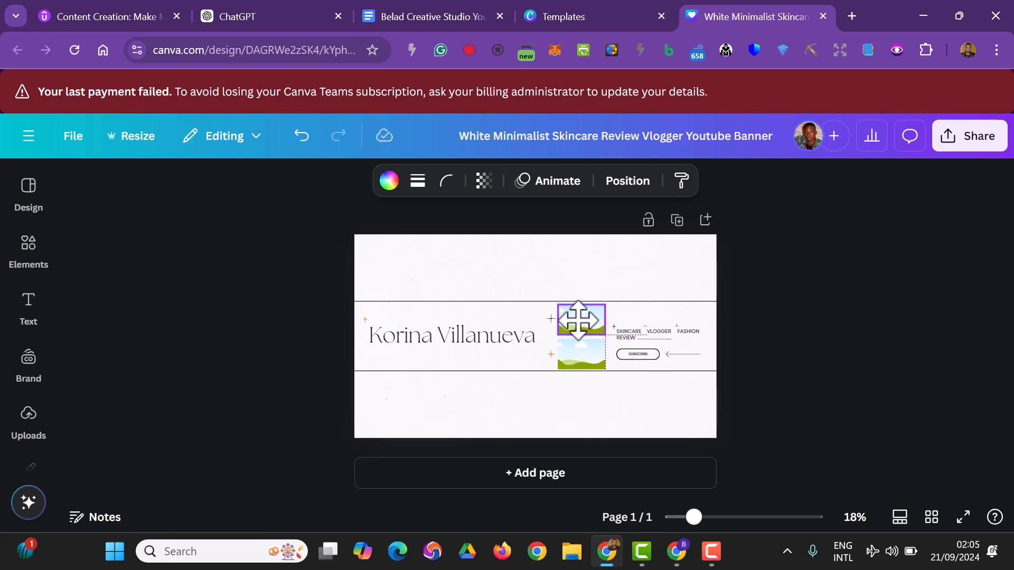
pyautogui.moveTo(584, 361); pyautogui.dragTo(583, 347)
pyautogui.click(907, 369)
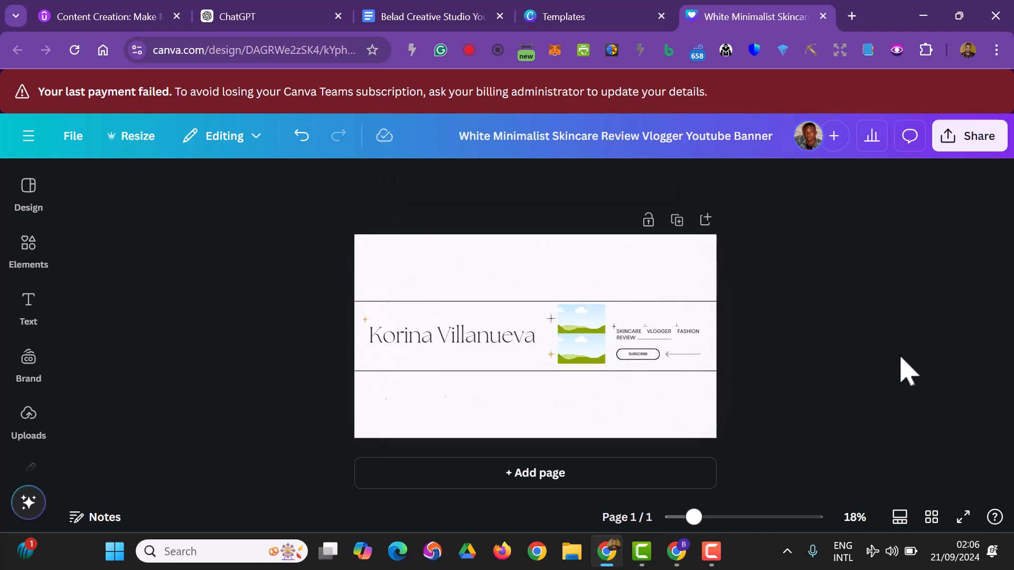
# Recolour the gold star beside the lower picture frame black.
pyautogui.click(550, 354)
pyautogui.click(385, 180)
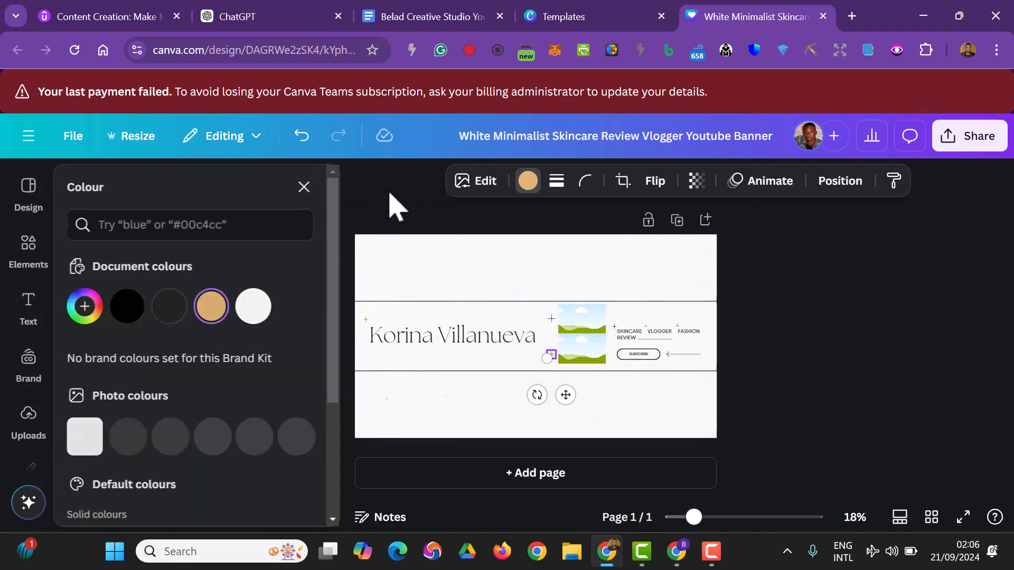
pyautogui.click(129, 307)
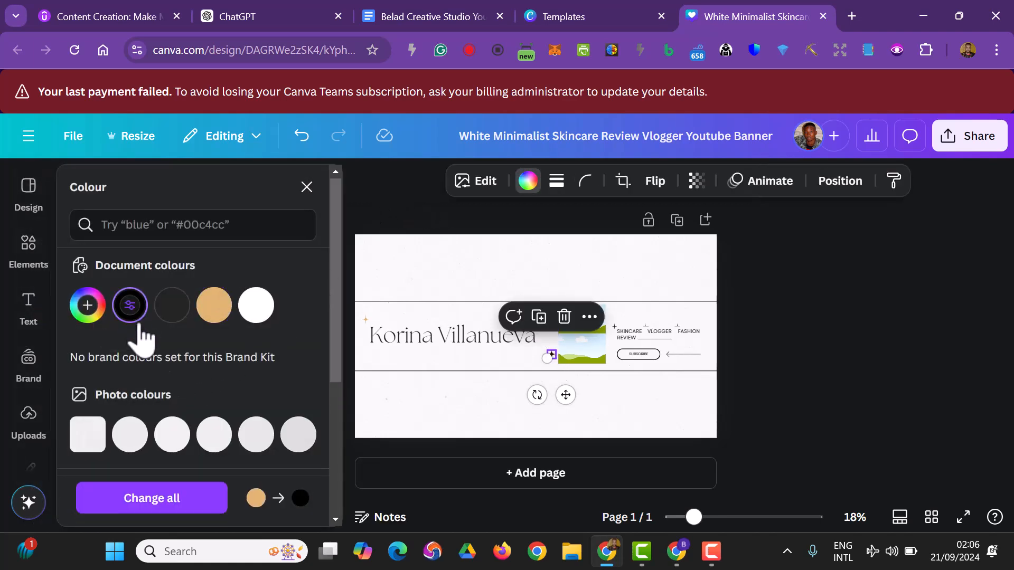
pyautogui.press('Escape')
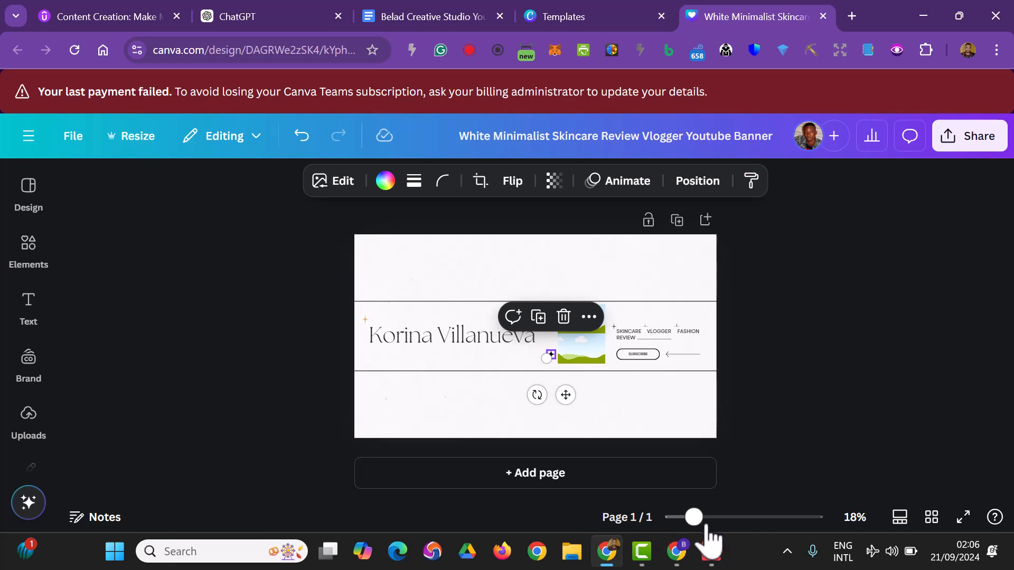
# Recolour the gold star beside the start of the large name title red.
pyautogui.moveTo(700, 521); pyautogui.dragTo(709, 520)
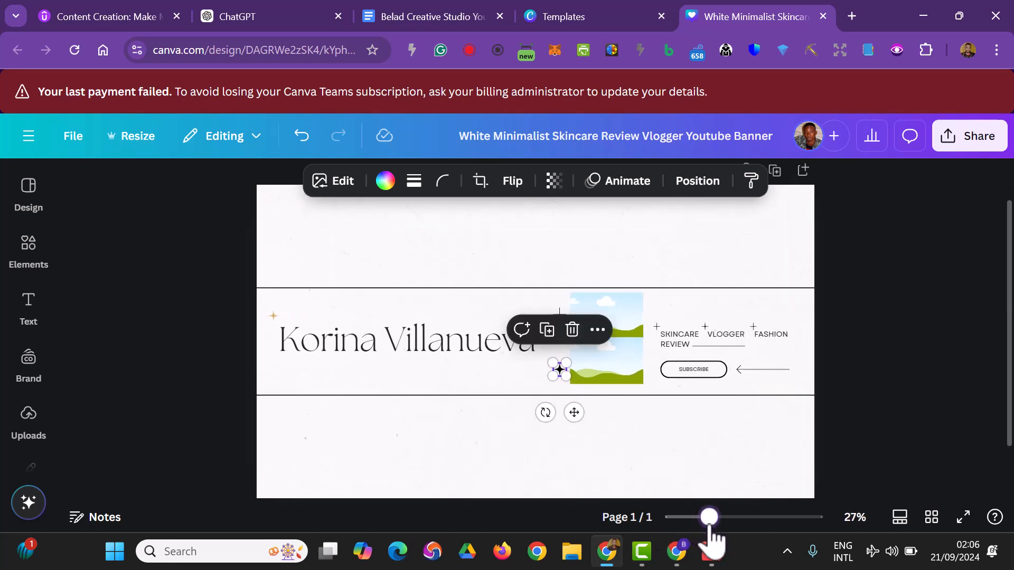
pyautogui.click(274, 317)
pyautogui.click(385, 181)
pyautogui.scroll(-3, 113, 393)
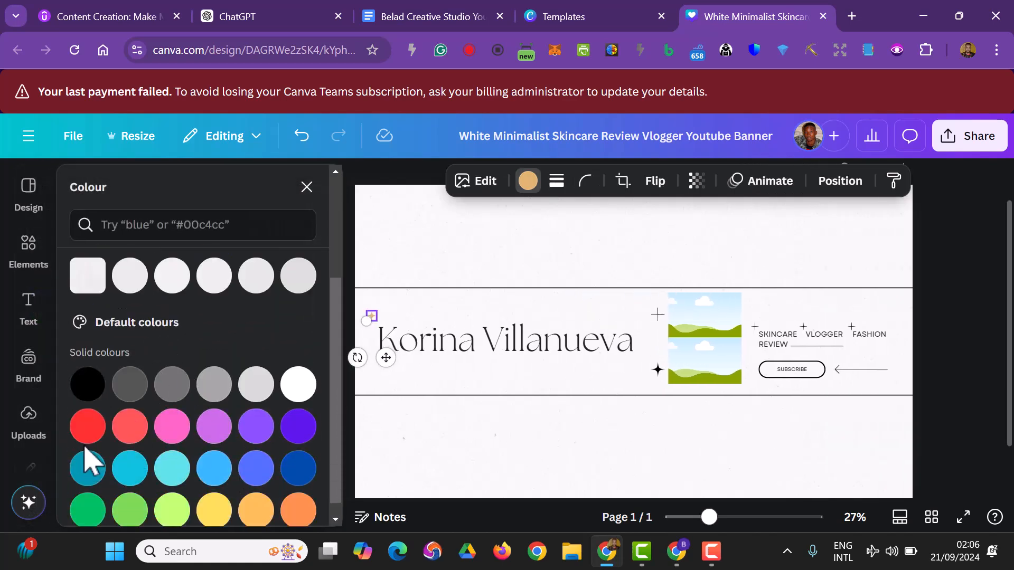
pyautogui.click(86, 431)
pyautogui.scroll(-1, 431, 433)
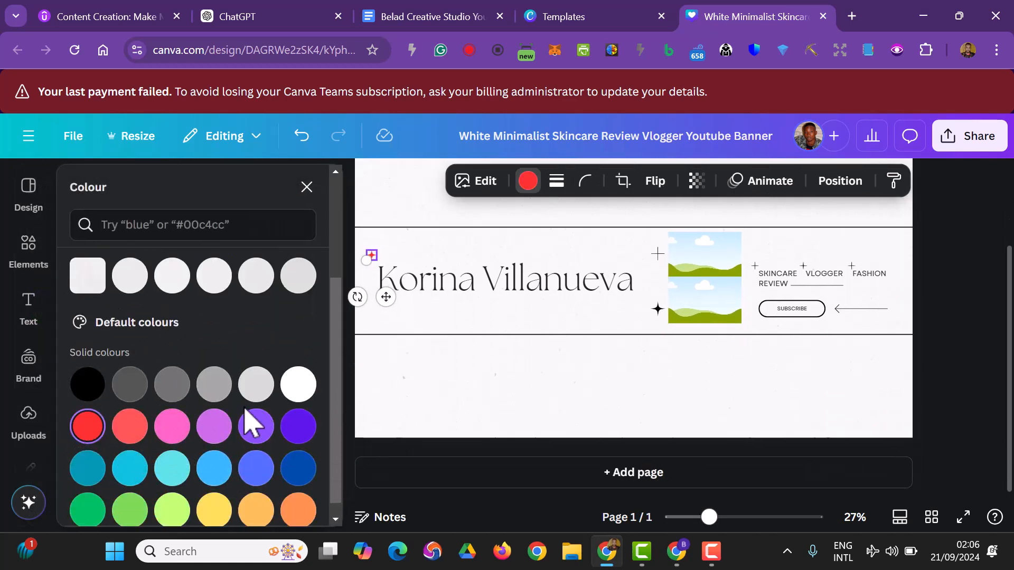
pyautogui.scroll(-1, 245, 412)
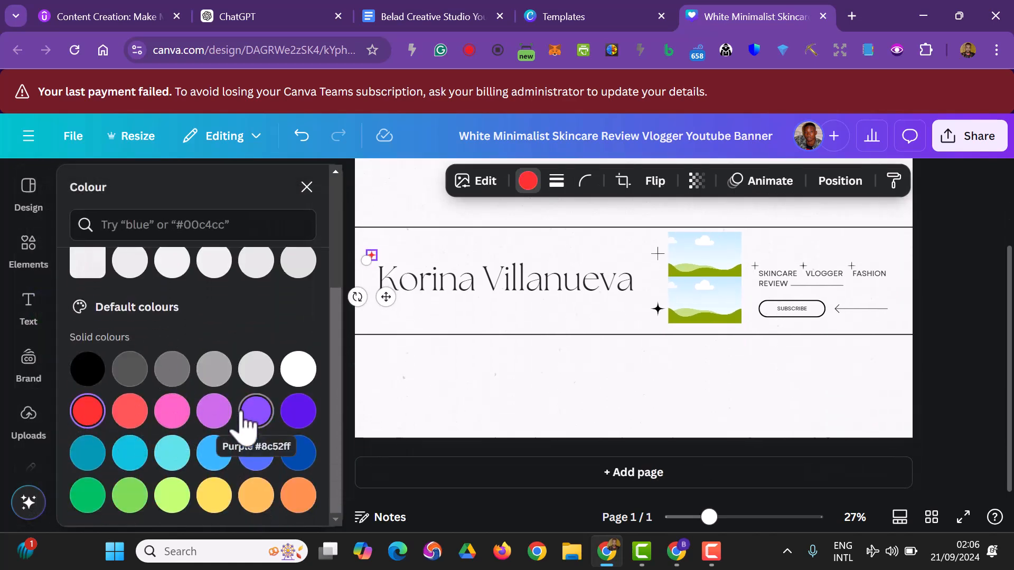
# Recolour the black star beside the lower frame red and apply the same black-to-red change to the whole design.
pyautogui.click(657, 311)
pyautogui.click(89, 412)
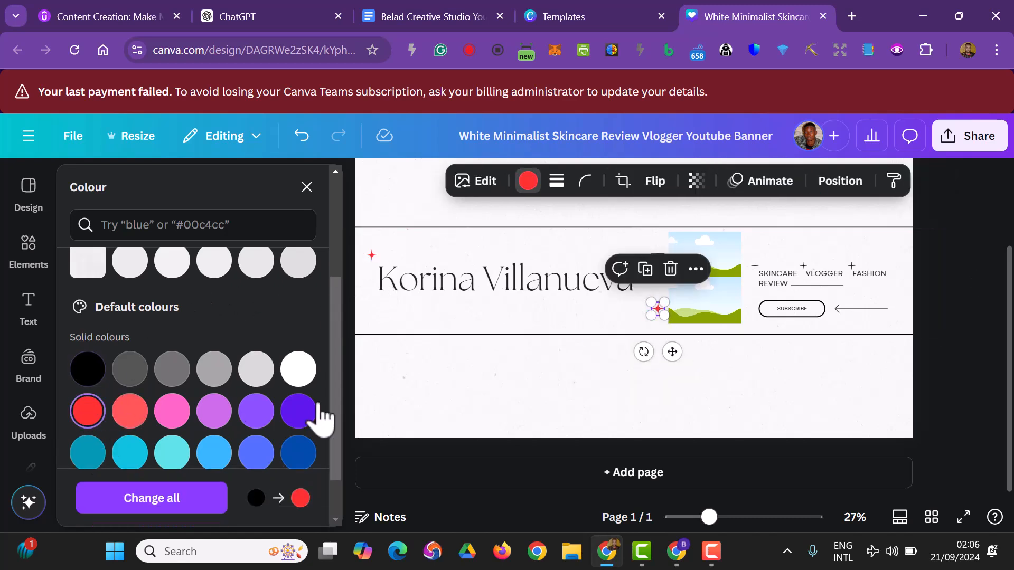
pyautogui.click(213, 505)
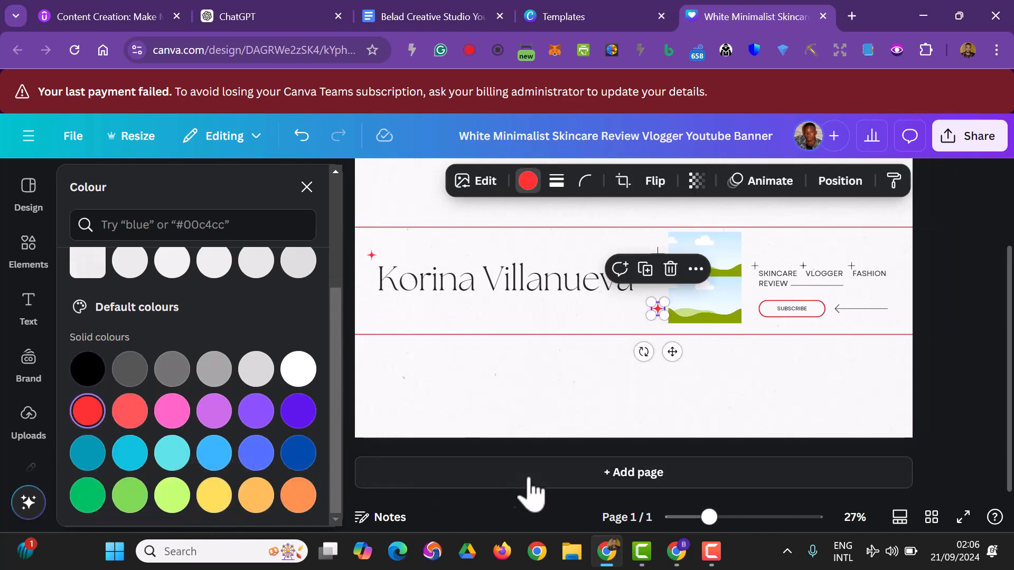
pyautogui.doubleClick(532, 409)
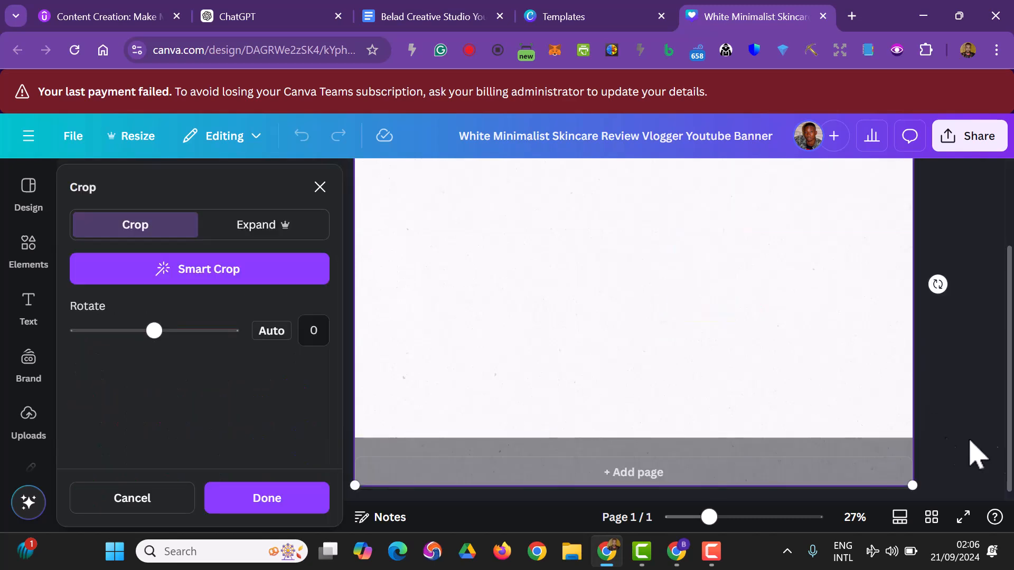
pyautogui.click(950, 445)
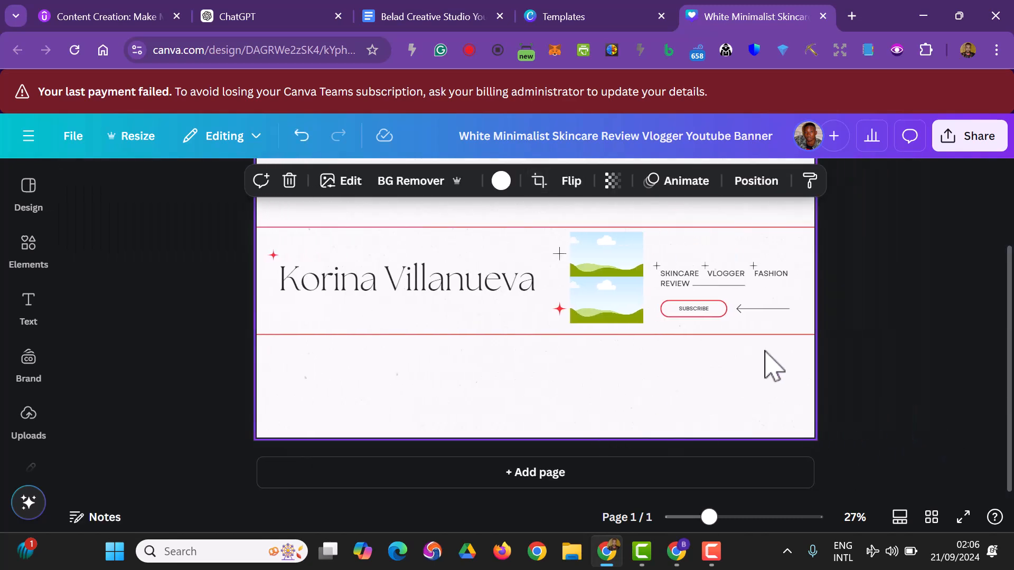
# Search the Canva elements for "dog".
pyautogui.click(28, 252)
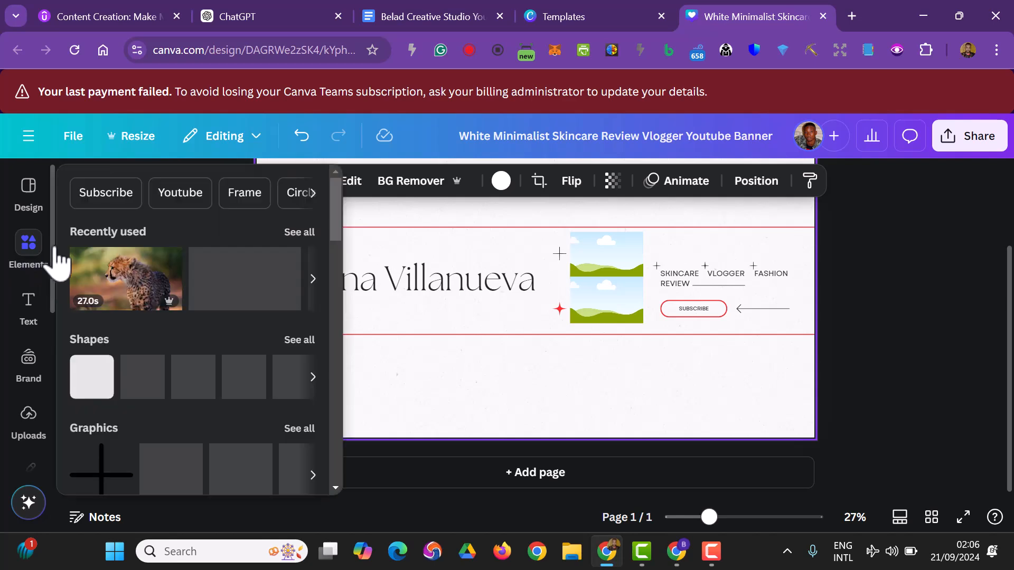
pyautogui.click(164, 187)
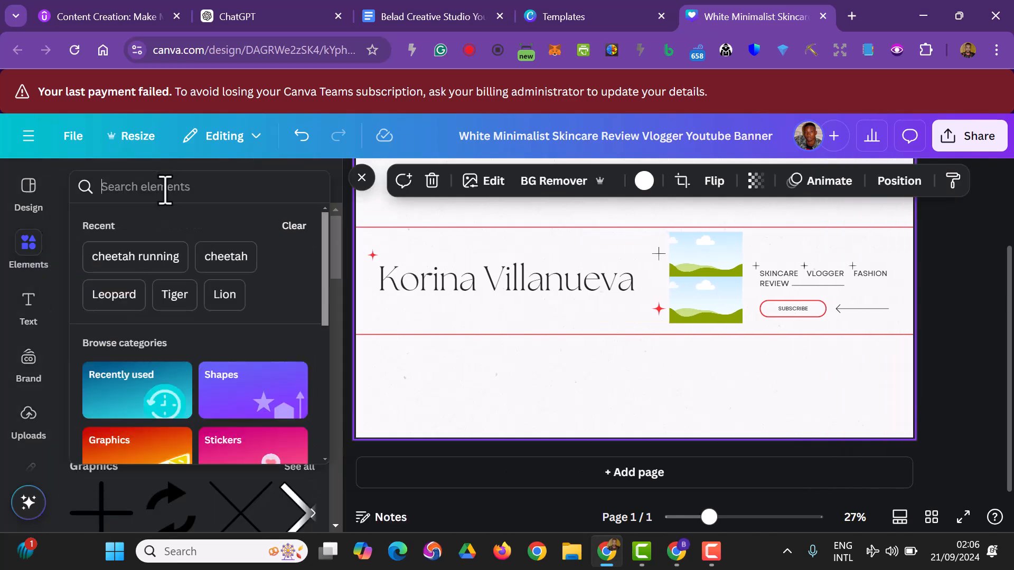
pyautogui.write('dog')
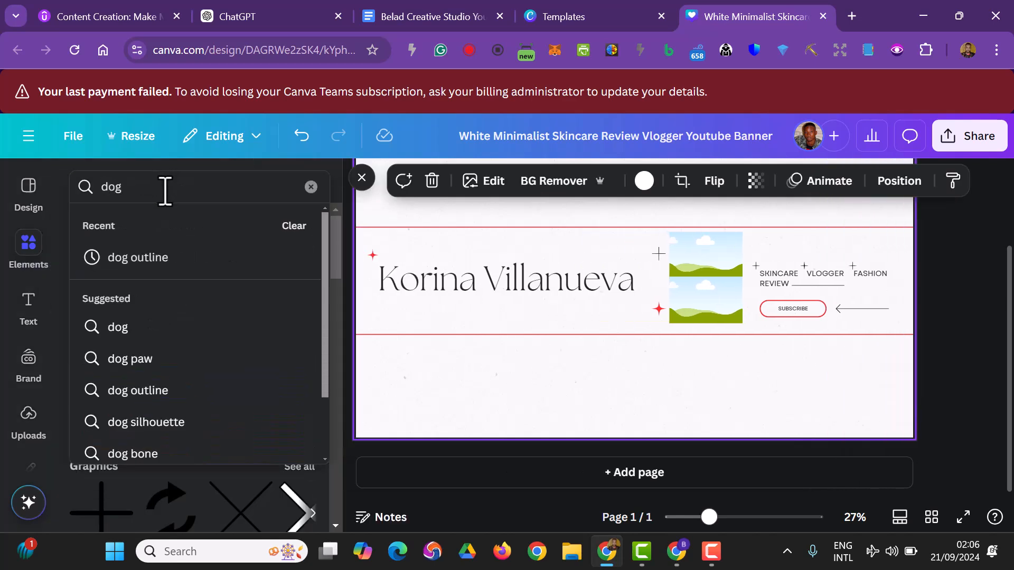
pyautogui.press('Return')
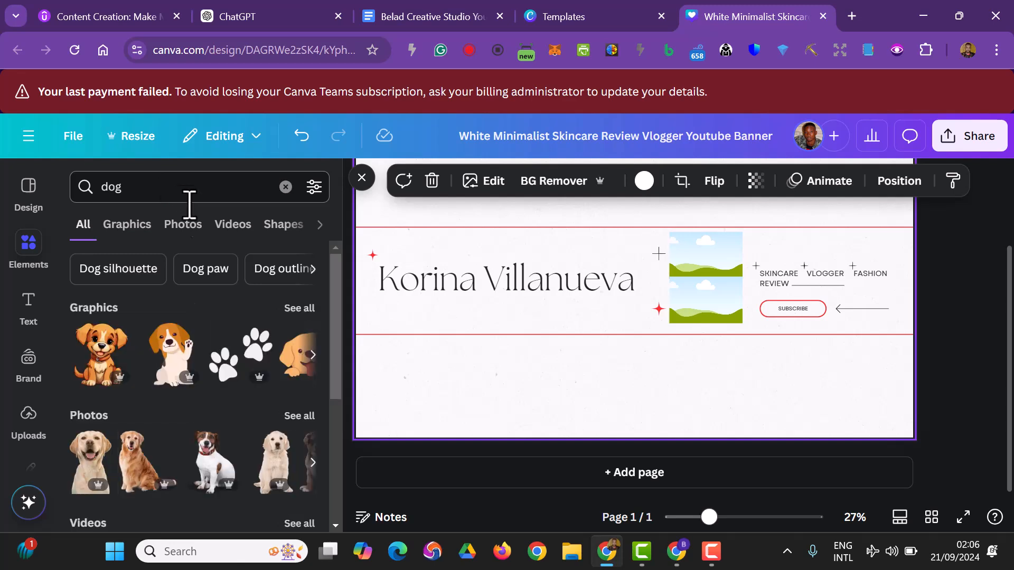
# Try the black-and-brown cartoon puppy from the dog graphics on the banner, and delete it.
pyautogui.click(125, 227)
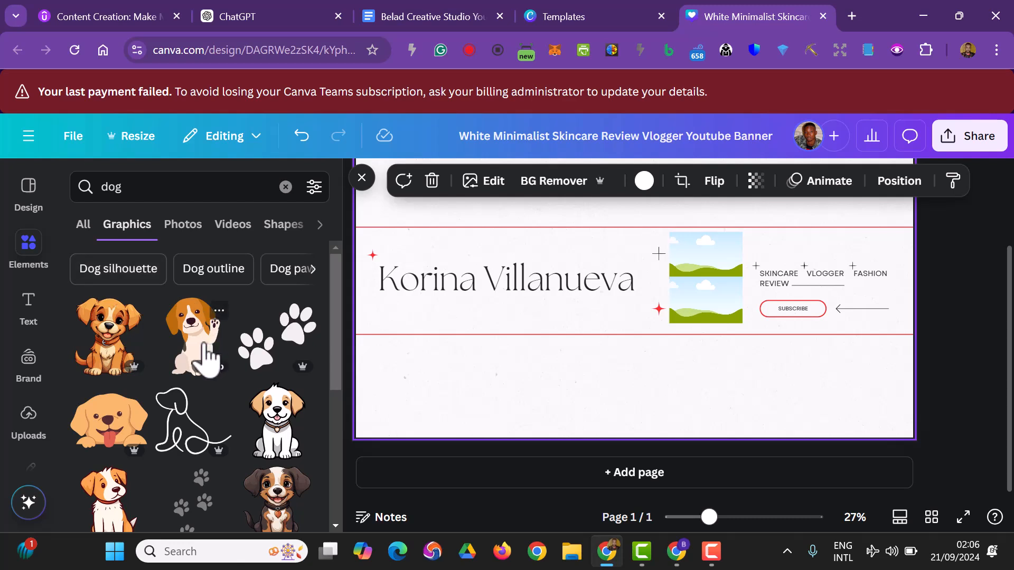
pyautogui.scroll(-2, 203, 365)
pyautogui.scroll(-2, 199, 369)
pyautogui.moveTo(273, 373); pyautogui.dragTo(638, 299)
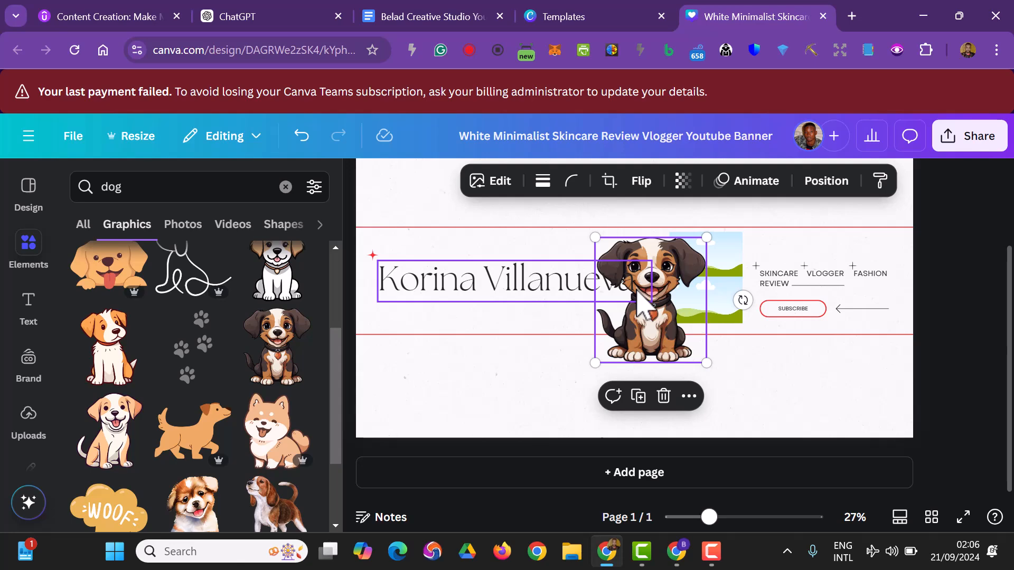
pyautogui.press('Delete')
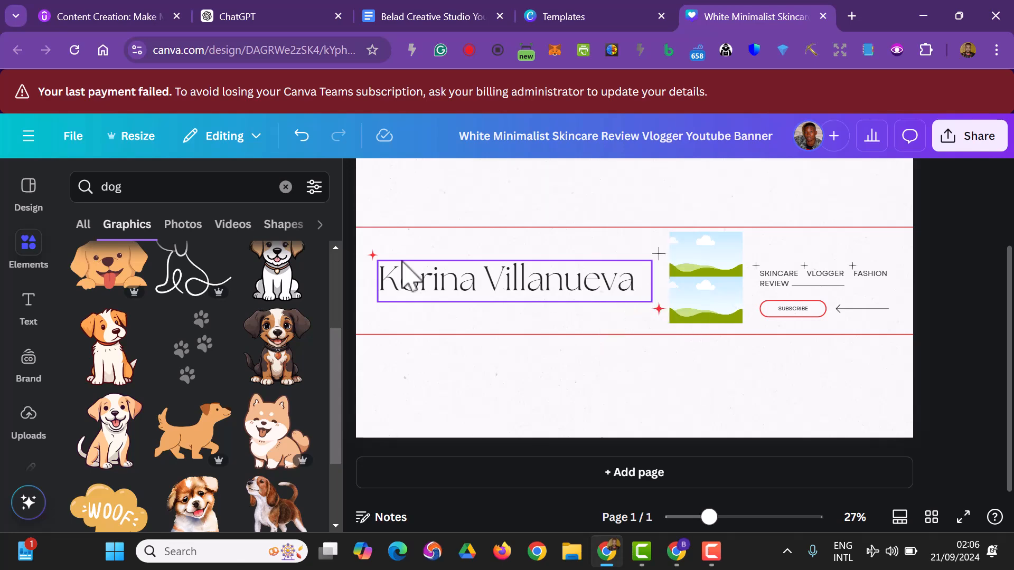
# Fill the upper picture frame with the black dog photo from the dog photo results.
pyautogui.click(179, 225)
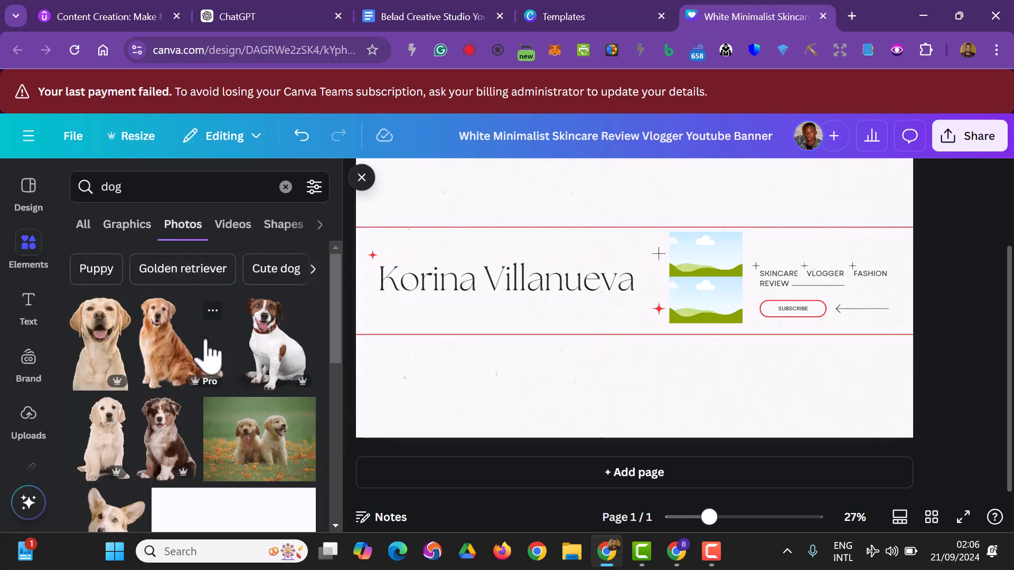
pyautogui.scroll(-3, 211, 358)
pyautogui.scroll(-10, 211, 358)
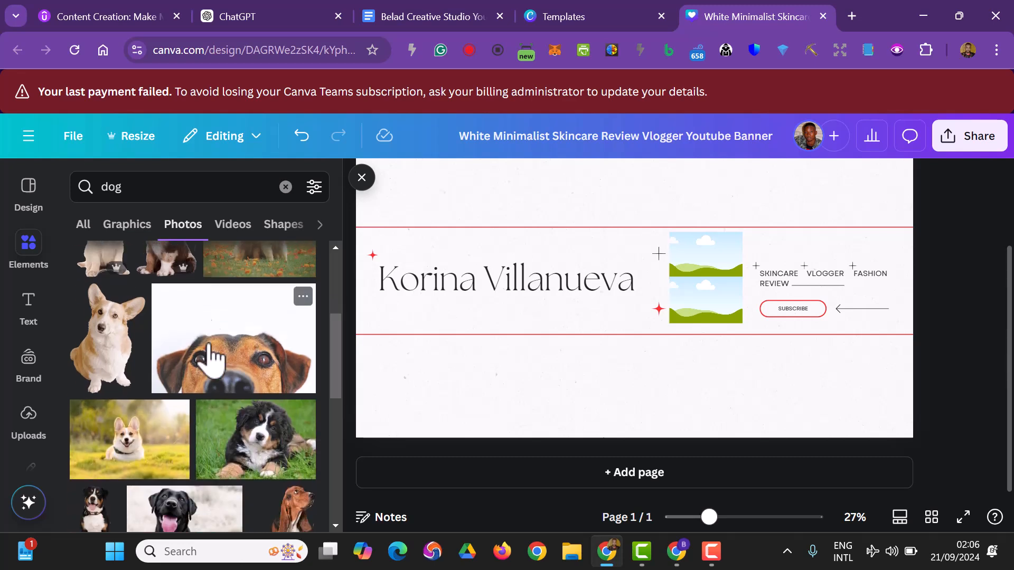
pyautogui.moveTo(199, 410); pyautogui.dragTo(696, 263)
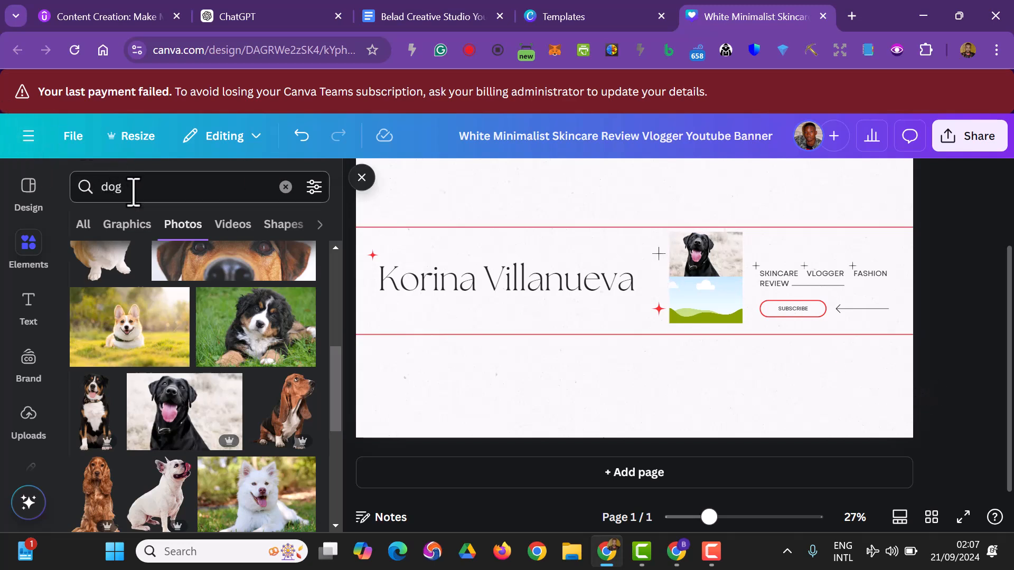
# Replace the elements search term with "cat" and run the photo search.
pyautogui.click(98, 187)
pyautogui.press('BackSpace')
pyautogui.write('cat')
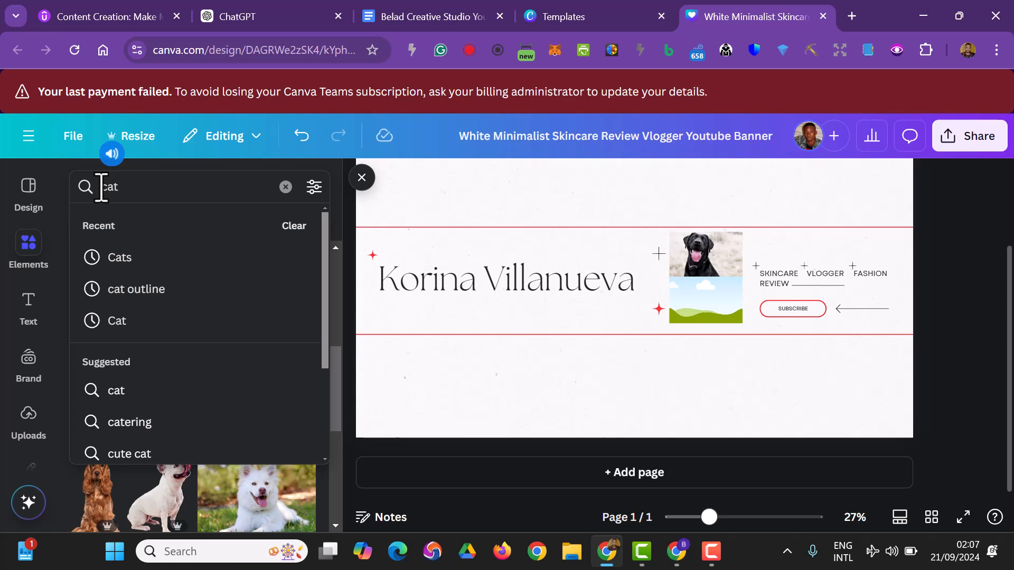
pyautogui.press('Return')
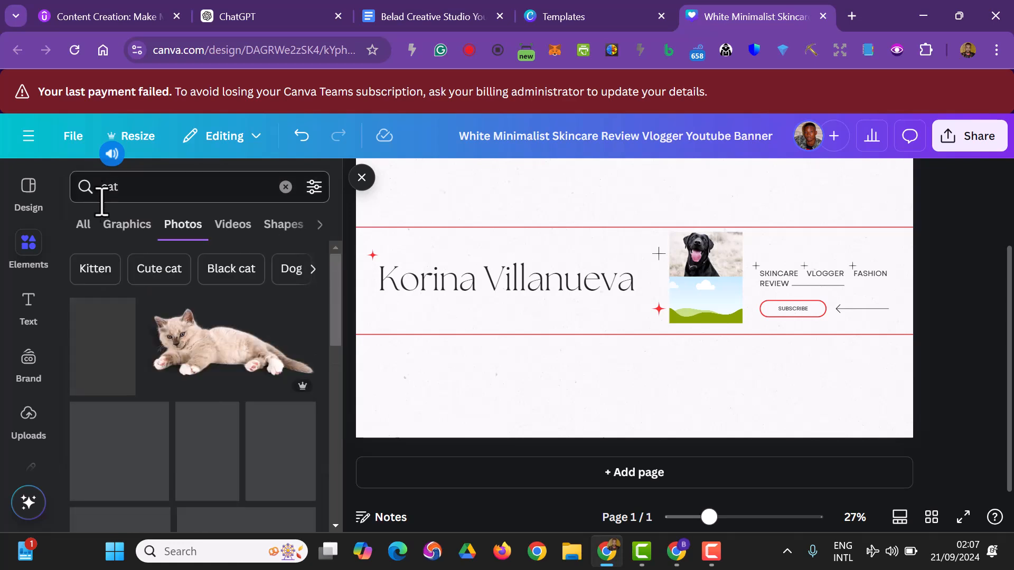
# Fill the lower picture frame with the photo of the grey cat being stroked under its chin by a hand.
pyautogui.scroll(-2, 202, 338)
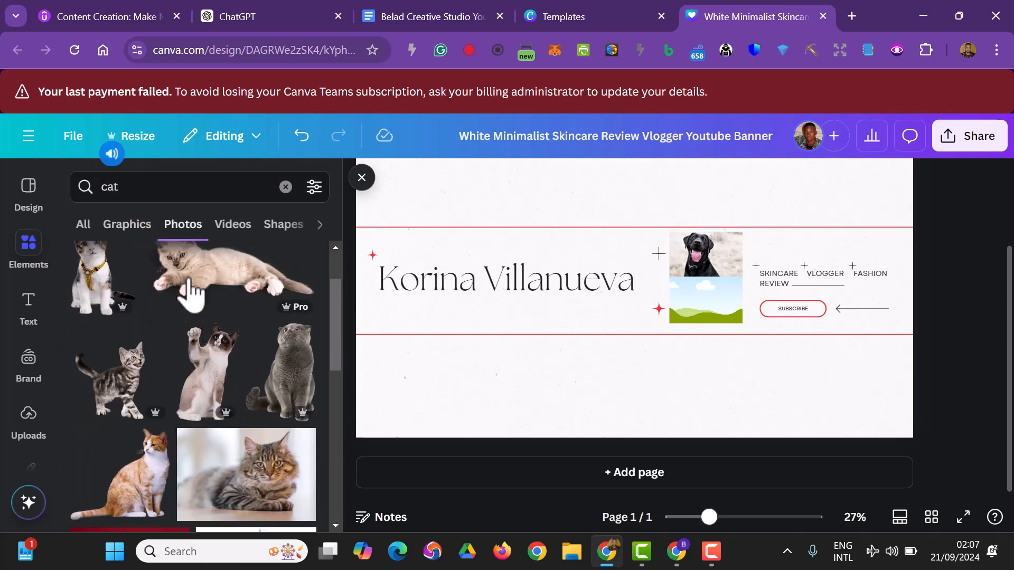
pyautogui.scroll(-2, 192, 275)
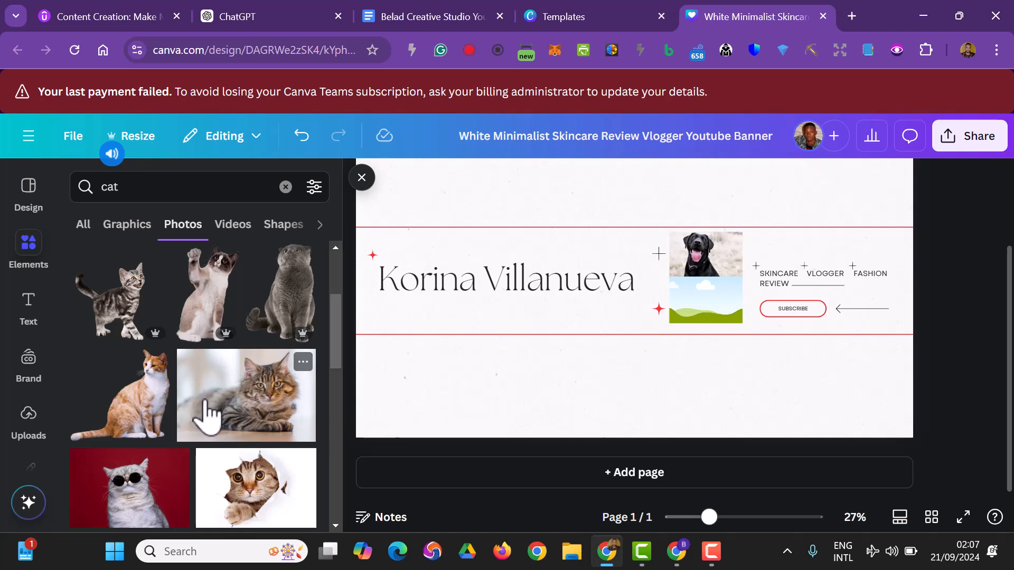
pyautogui.scroll(-3, 209, 415)
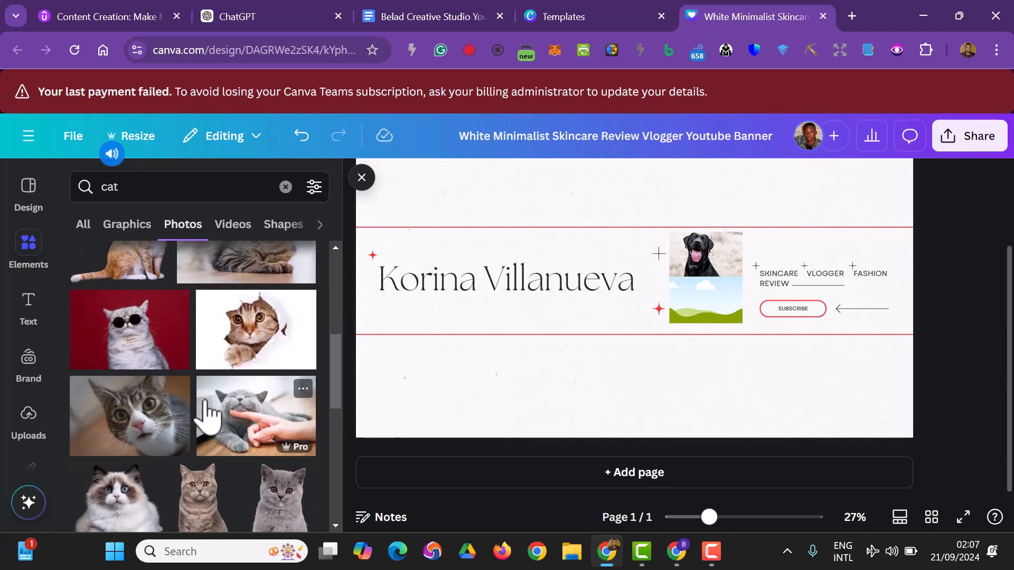
pyautogui.scroll(-8, 220, 410)
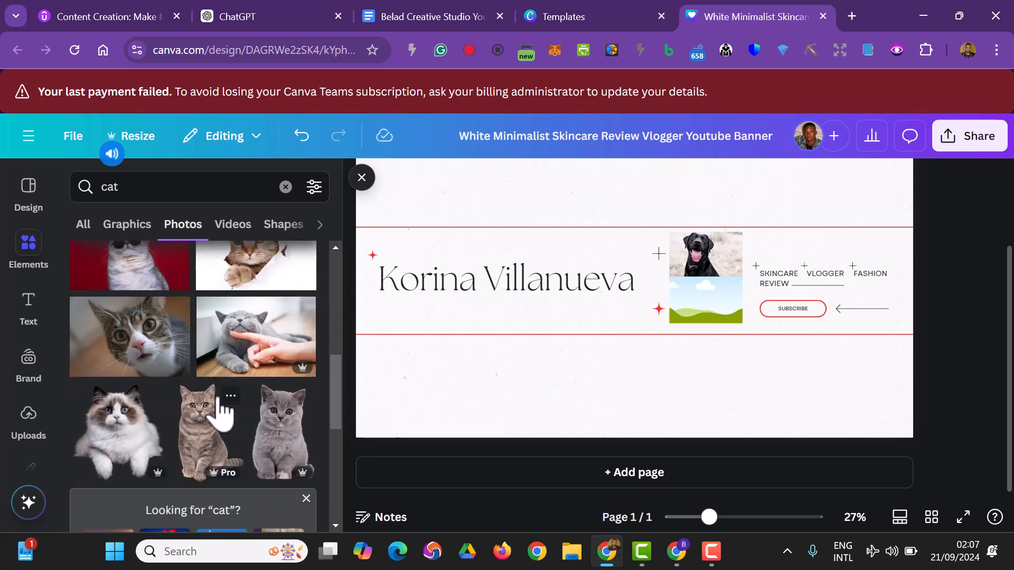
pyautogui.scroll(5, 219, 409)
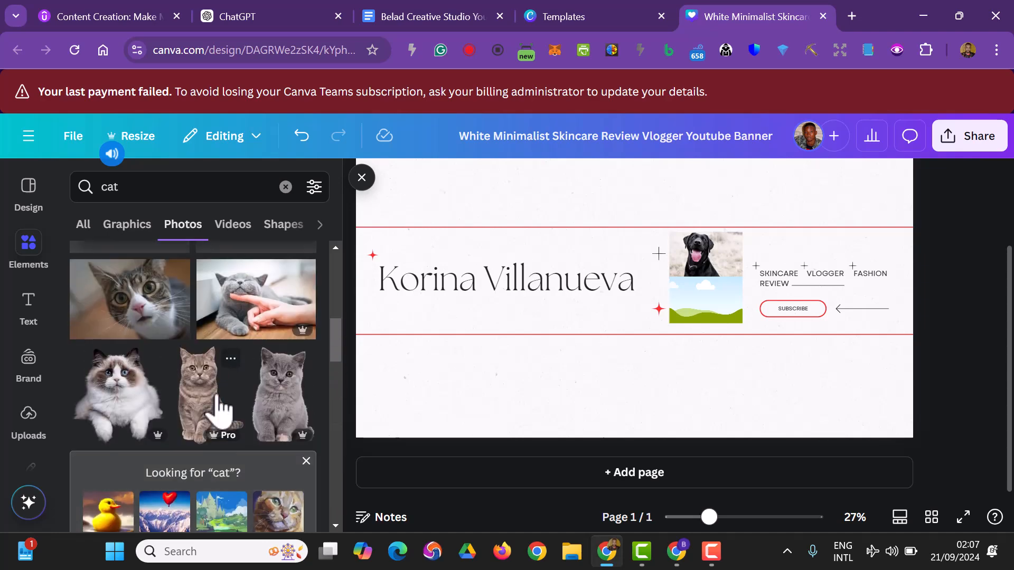
pyautogui.moveTo(222, 407); pyautogui.dragTo(702, 301)
pyautogui.click(608, 419)
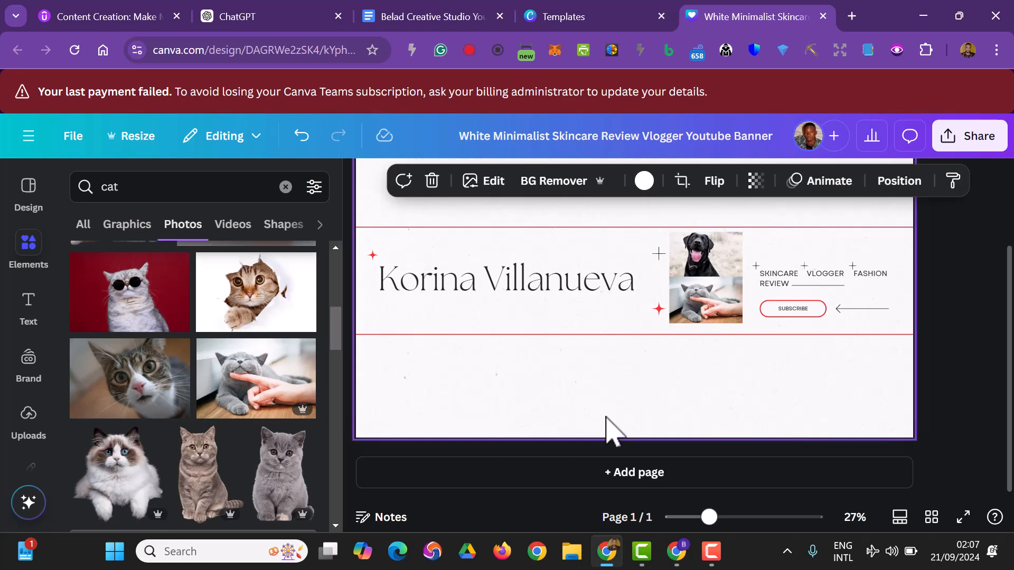
# Shift the dog and cat photos together slightly down between the two red lines.
pyautogui.click(694, 257)
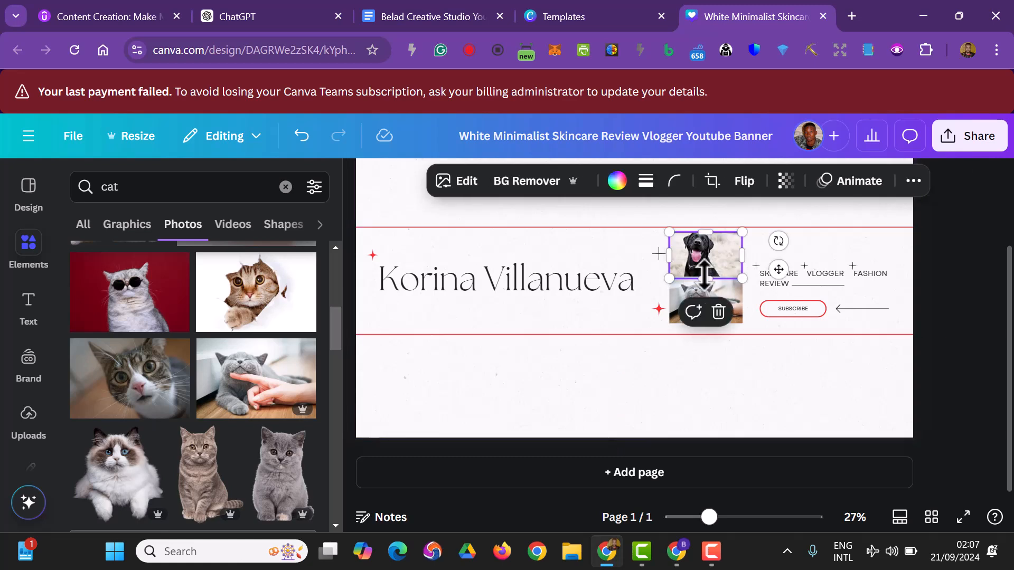
pyautogui.click(703, 304)
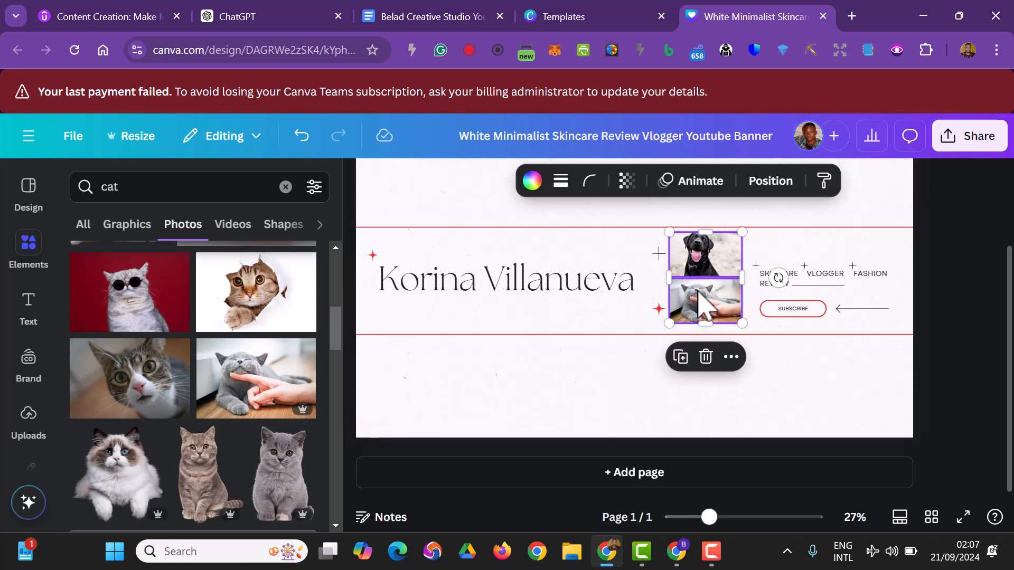
pyautogui.click(698, 292)
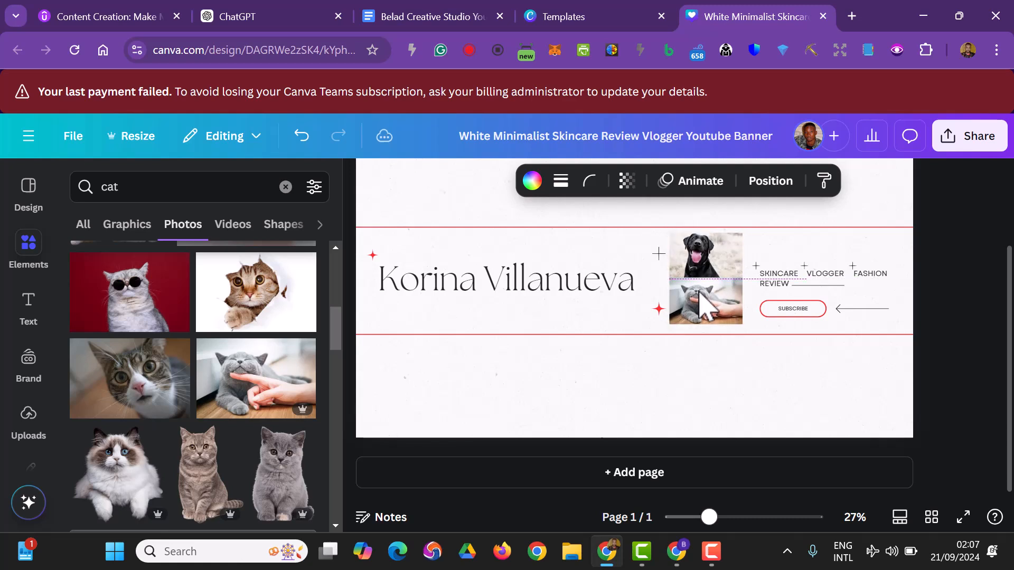
# Recolour the dark plus sign beside the dog photo red #ff3131 and apply the same colour change to the whole design.
pyautogui.click(660, 254)
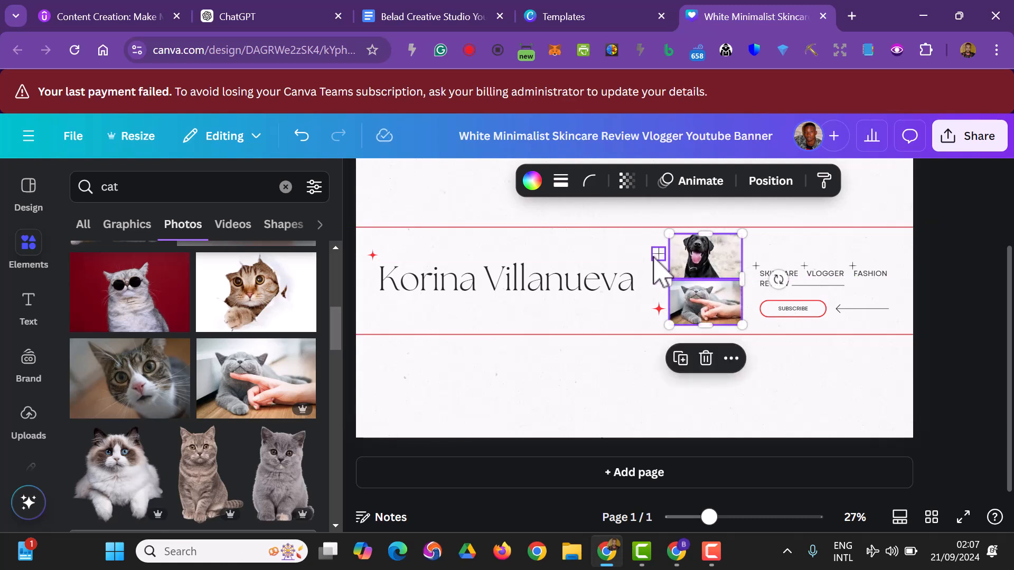
pyautogui.click(659, 254)
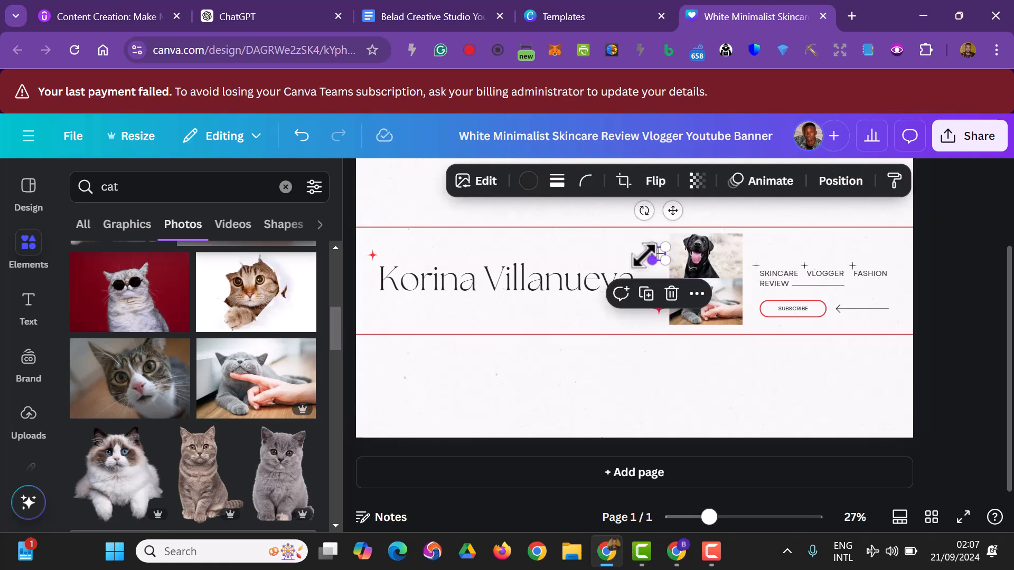
pyautogui.click(528, 182)
pyautogui.click(212, 309)
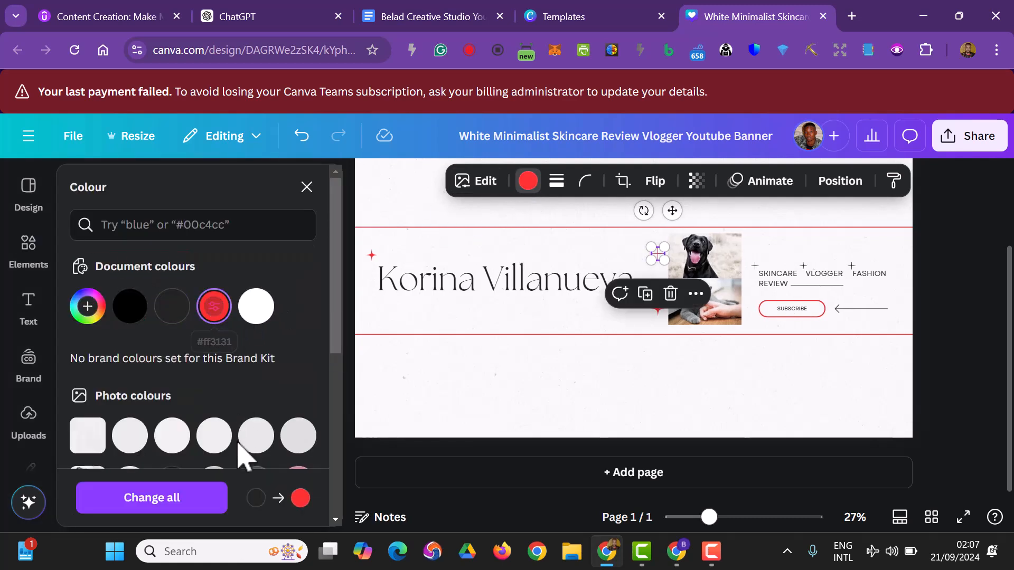
pyautogui.click(191, 495)
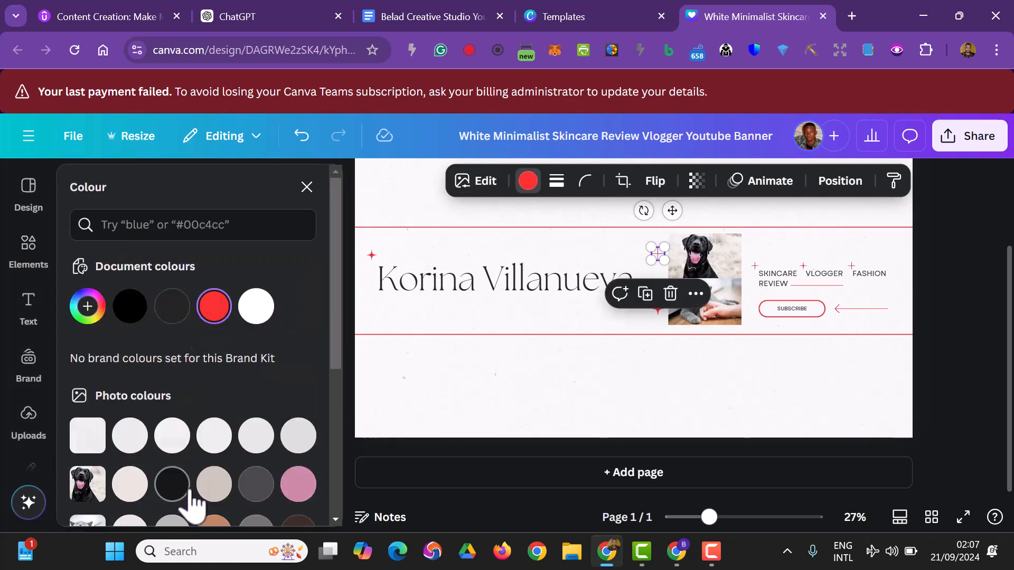
pyautogui.click(972, 298)
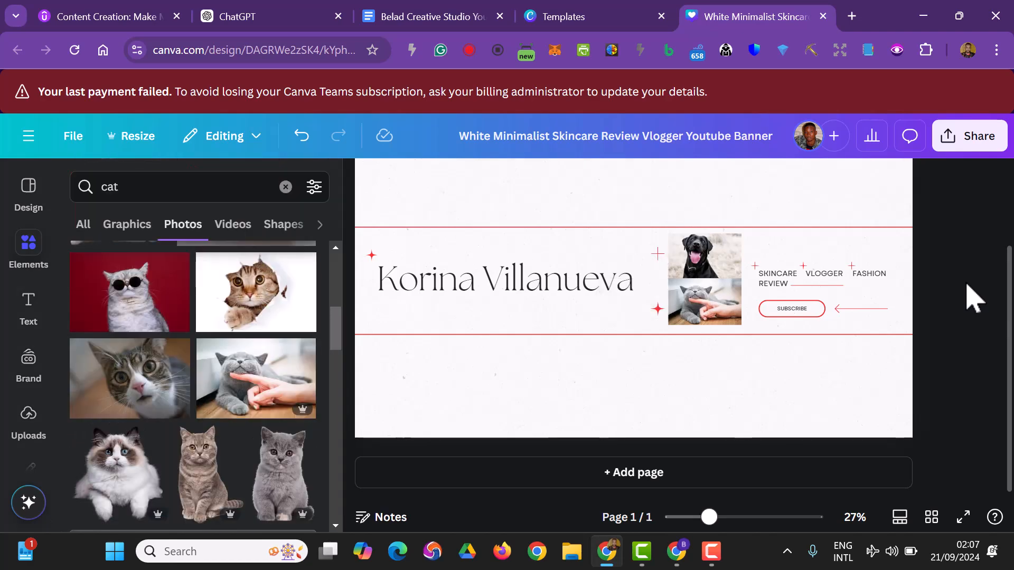
# Replace the "SKINCARE REVIEW" label on the banner with "DOUMENTRIES".
pyautogui.click(772, 283)
pyautogui.click(771, 284)
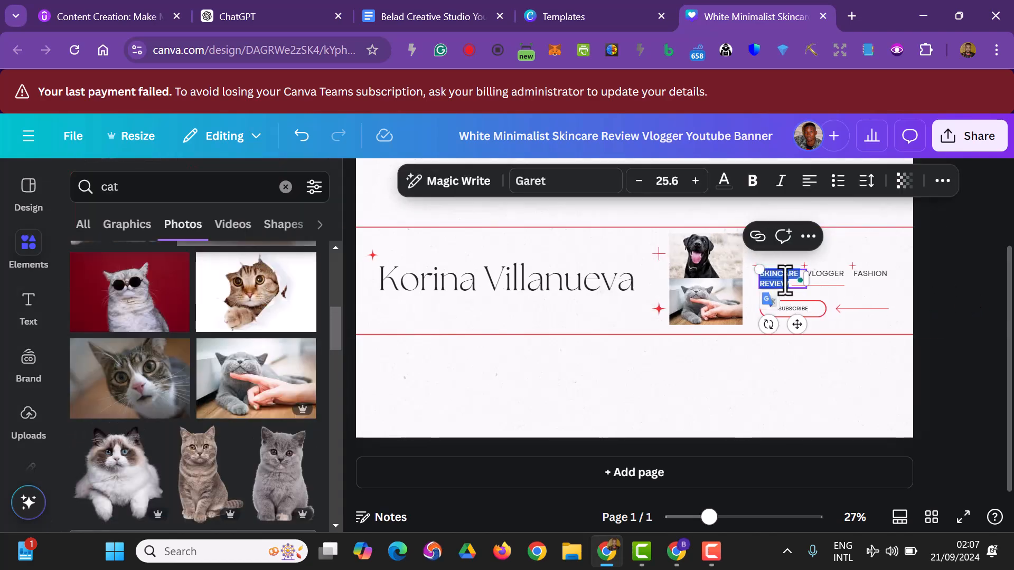
pyautogui.write('DOUM')
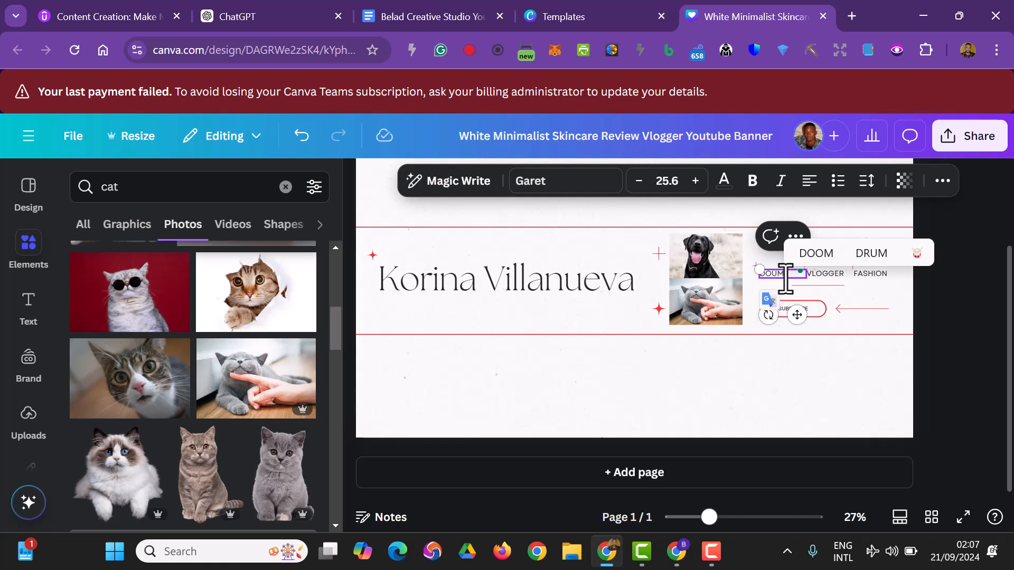
pyautogui.write('ENT')
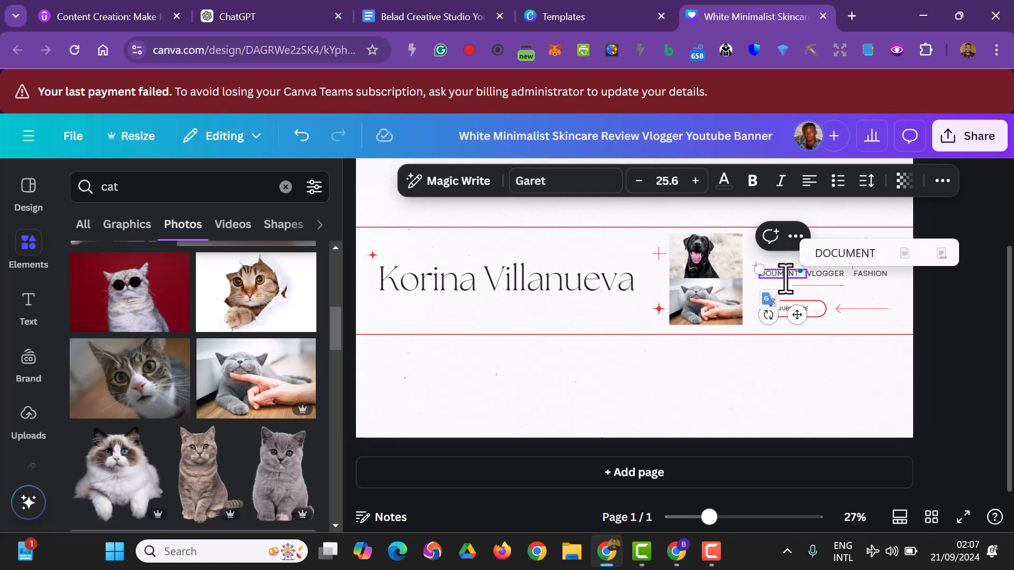
pyautogui.write('RIES')
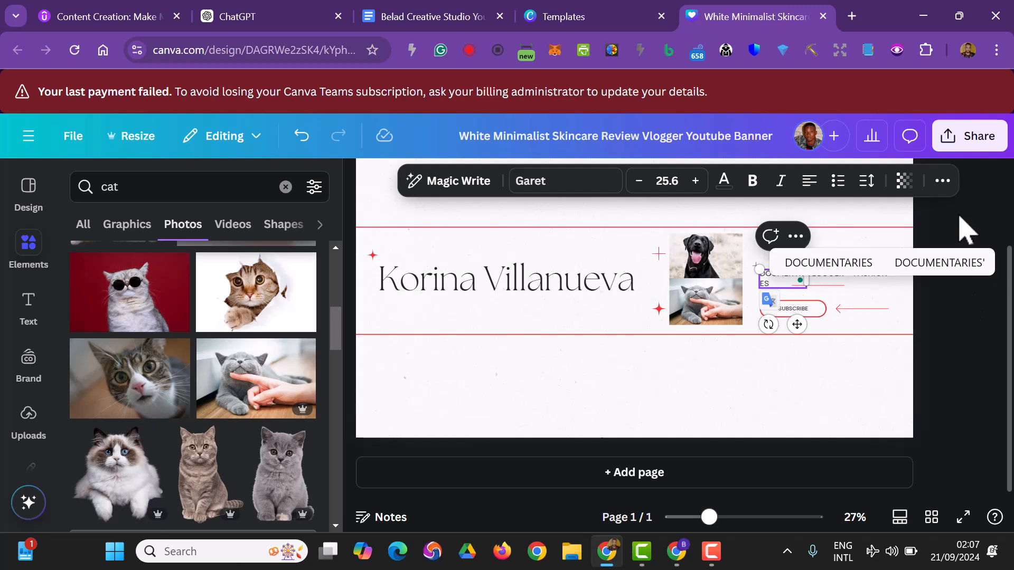
pyautogui.click(1002, 363)
# Delete the "VLOGGER" label from the banner.
pyautogui.click(837, 274)
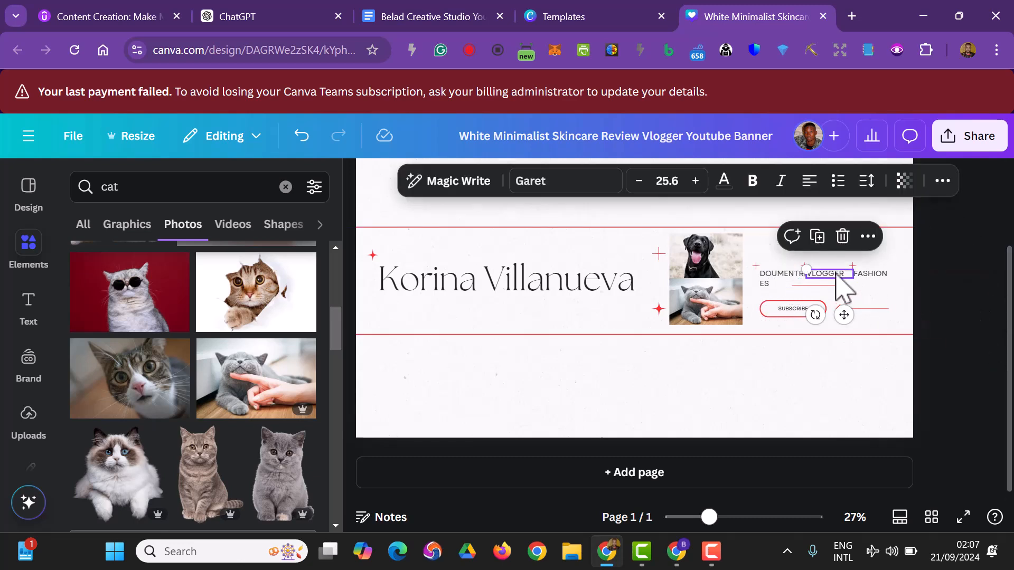
pyautogui.click(839, 289)
# Widen the "DOUMENTRIES" text box so the word fits on one line, and make the text bold.
pyautogui.click(793, 282)
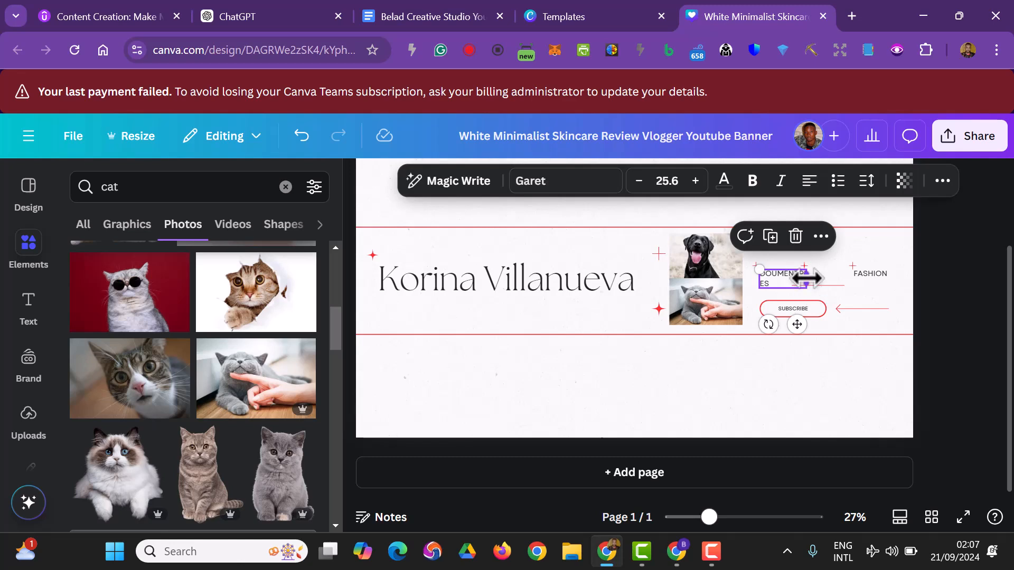
pyautogui.moveTo(815, 279); pyautogui.dragTo(818, 277)
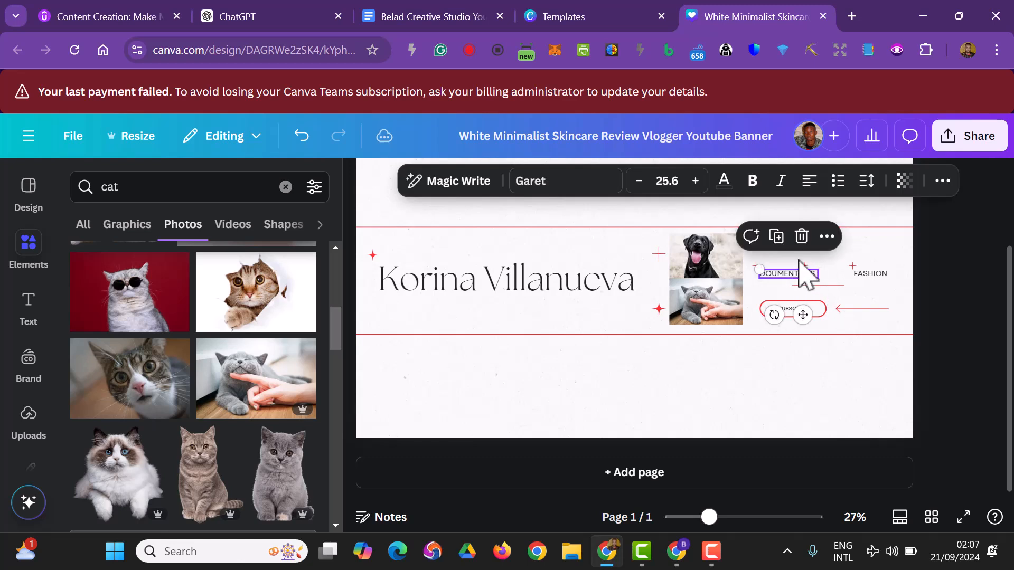
pyautogui.click(753, 181)
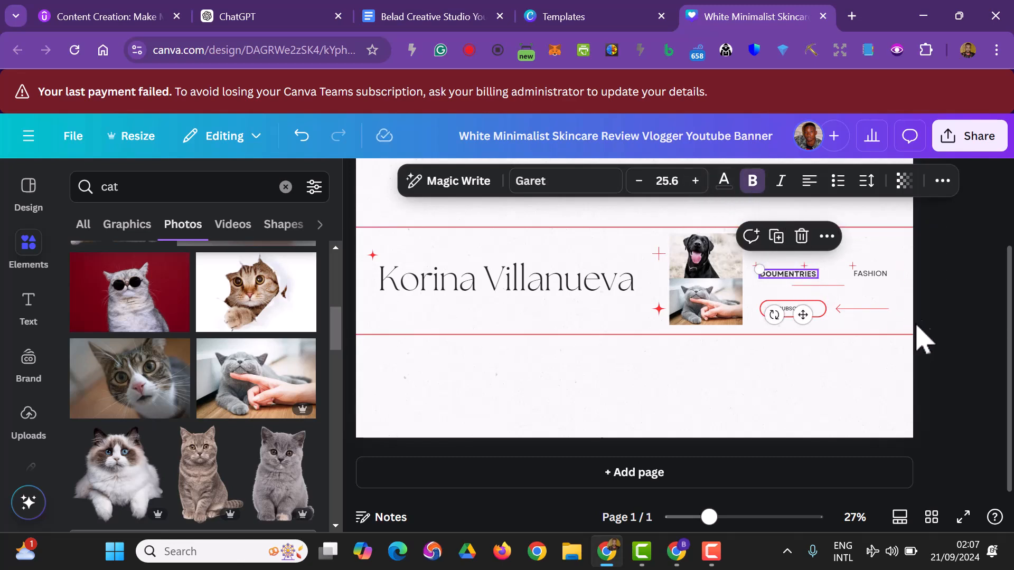
pyautogui.click(935, 323)
# Replace the large name headline on the banner with "Creative Studio".
pyautogui.click(525, 287)
pyautogui.click(526, 285)
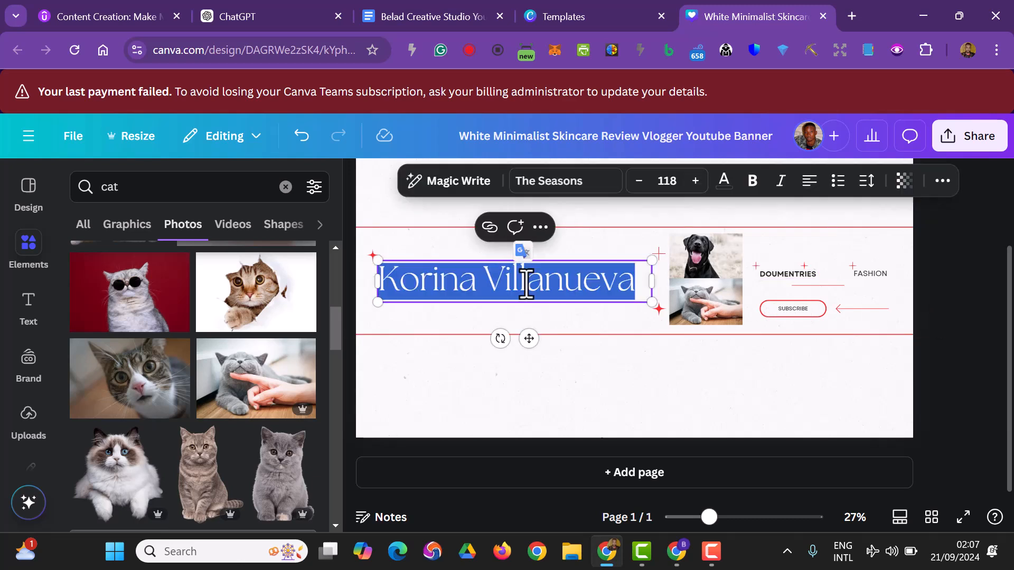
pyautogui.write('CR')
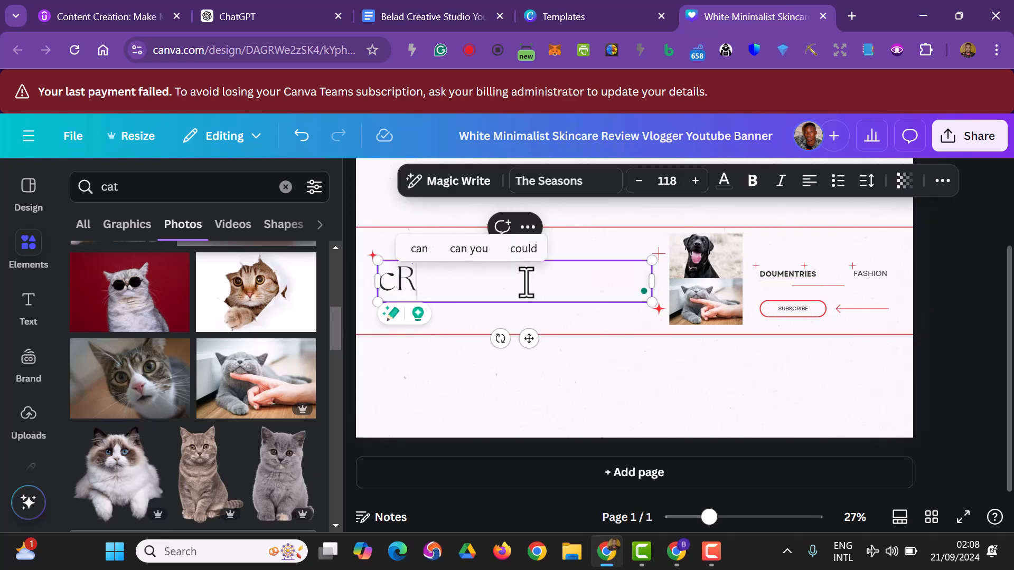
pyautogui.press('BackSpace')
pyautogui.press('BackSpace')
pyautogui.write('C')
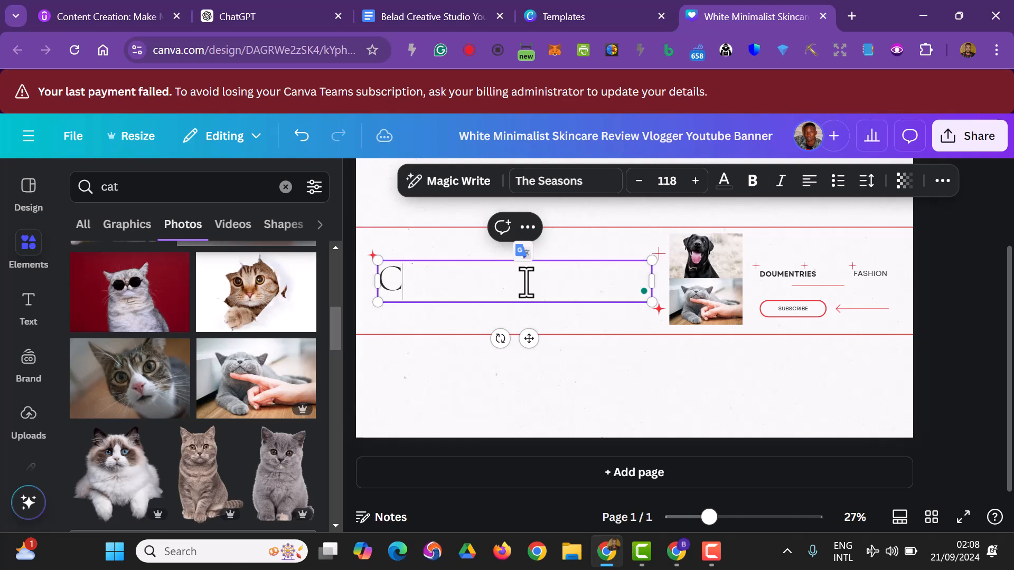
pyautogui.write('reat')
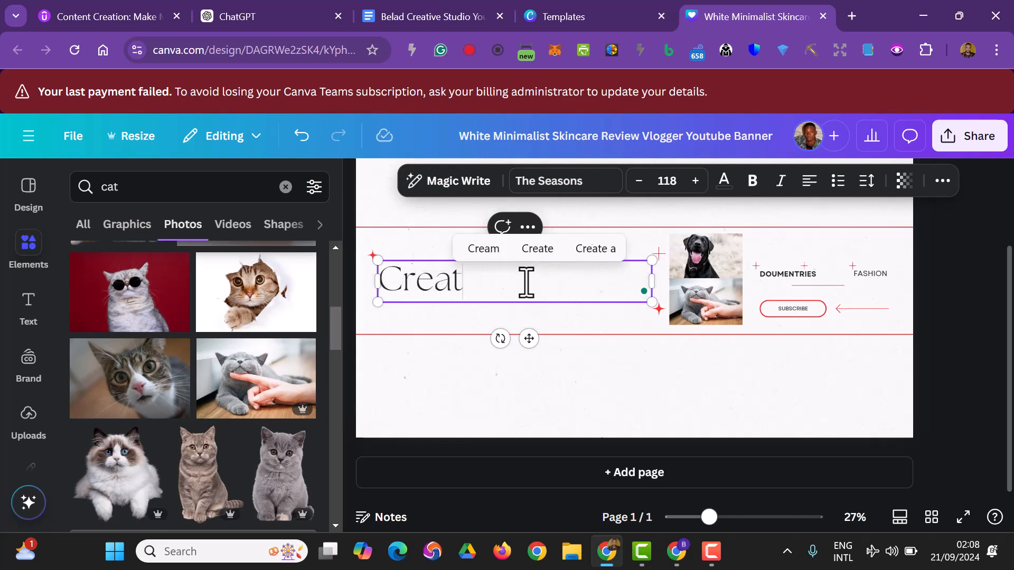
pyautogui.write('ive Studio')
pyautogui.scroll(3, 526, 283)
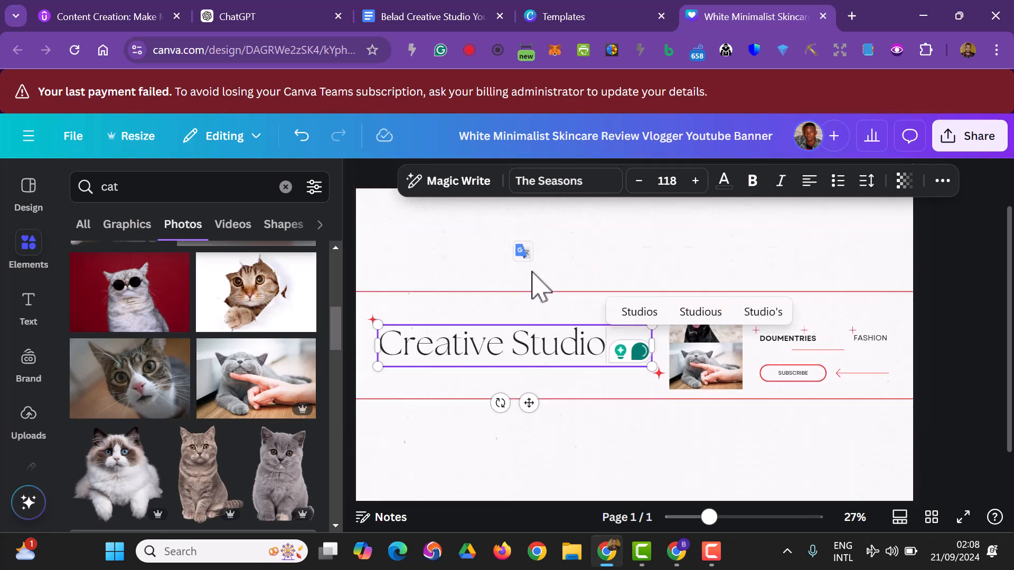
pyautogui.click(925, 440)
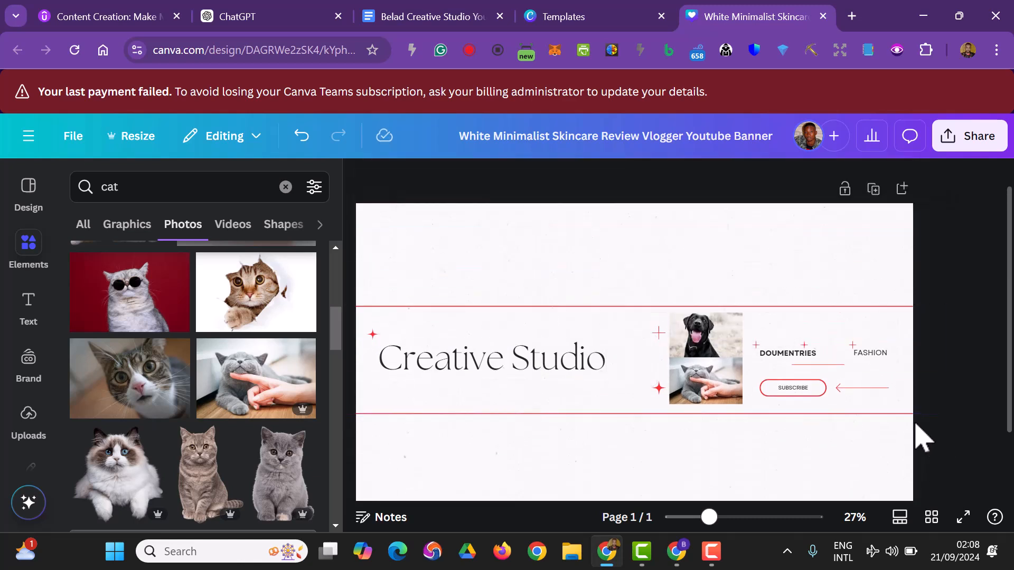
# Move the two animal photos together with their red plus sign and star left, right up to the end of the "Creative Studio" headline.
pyautogui.click(731, 403)
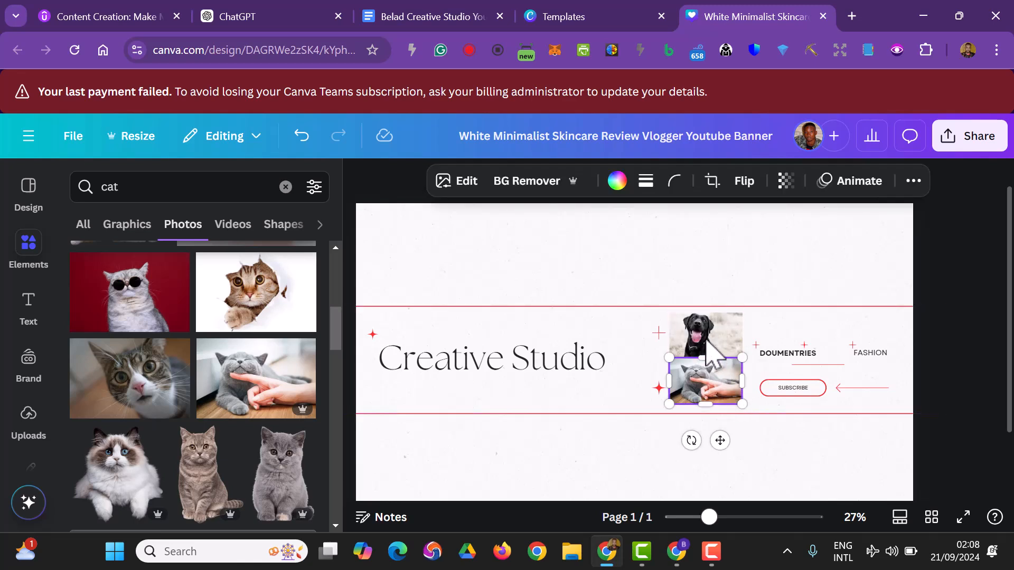
pyautogui.keyDown('shift'); pyautogui.click(703, 347); pyautogui.keyUp('shift')
pyautogui.keyDown('shift'); pyautogui.click(659, 334); pyautogui.keyUp('shift')
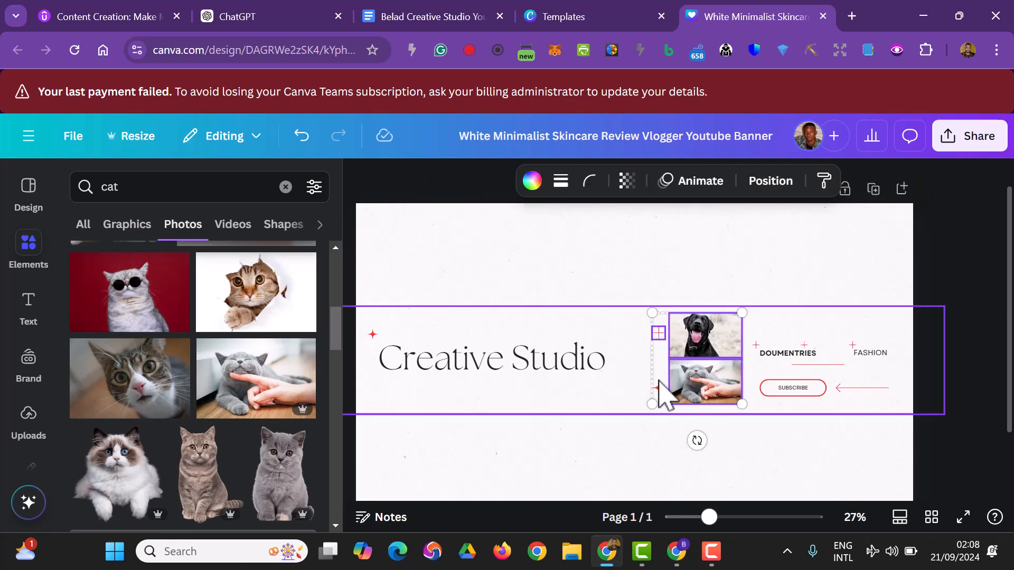
pyautogui.keyDown('shift'); pyautogui.click(658, 389); pyautogui.keyUp('shift')
pyautogui.moveTo(658, 391); pyautogui.dragTo(661, 392)
pyautogui.press('Left')
pyautogui.press('Left')
pyautogui.press('Left')
pyautogui.press('Left')
pyautogui.press('Left')
pyautogui.press('Left')
pyautogui.press('Left')
pyautogui.press('Left')
pyautogui.press('Left')
pyautogui.press('Left')
pyautogui.press('Left')
pyautogui.press('Left')
pyautogui.press('Left')
pyautogui.press('Left')
pyautogui.press('Left')
pyautogui.press('Left')
pyautogui.press('Left')
pyautogui.press('Left')
pyautogui.press('Left')
pyautogui.press('Left')
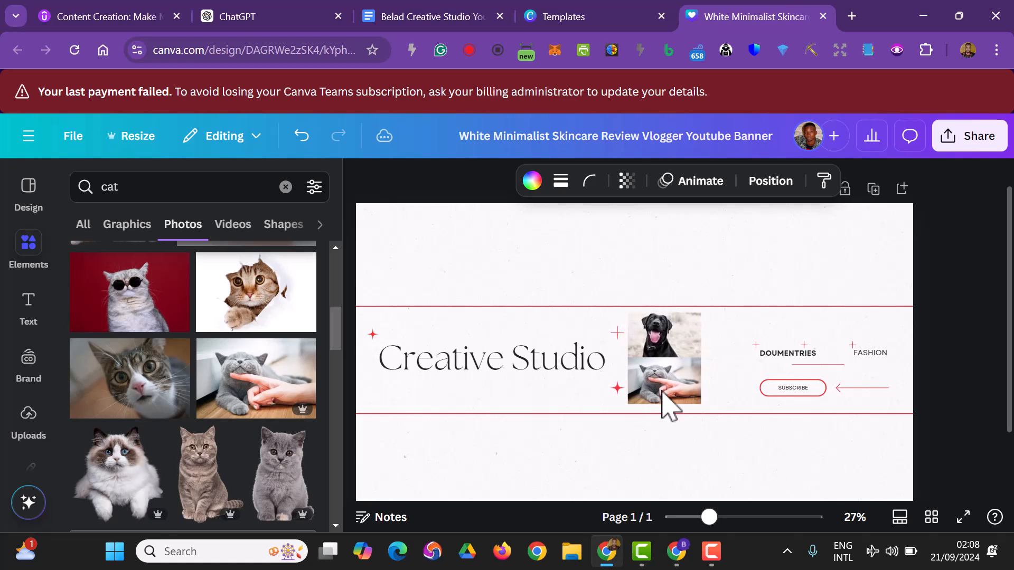
pyautogui.press('Left')
pyautogui.press('Left')
pyautogui.press('Left')
pyautogui.press('Left')
pyautogui.press('Left')
pyautogui.press('Left')
pyautogui.press('Left')
pyautogui.press('Left')
pyautogui.press('Left')
pyautogui.press('Left')
pyautogui.press('Left')
pyautogui.press('Left')
pyautogui.press('Left')
pyautogui.press('Left')
pyautogui.press('Left')
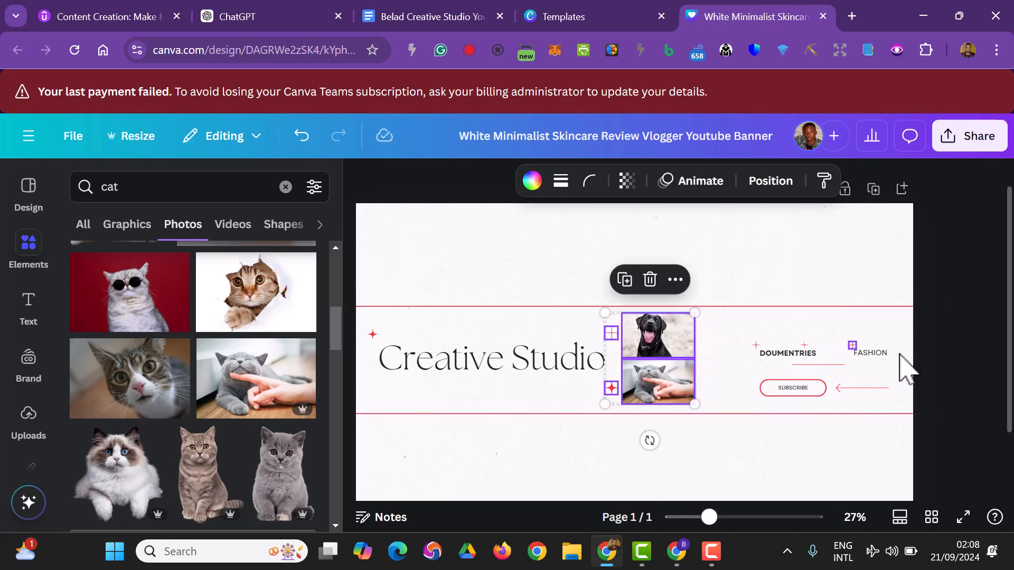
pyautogui.click(927, 383)
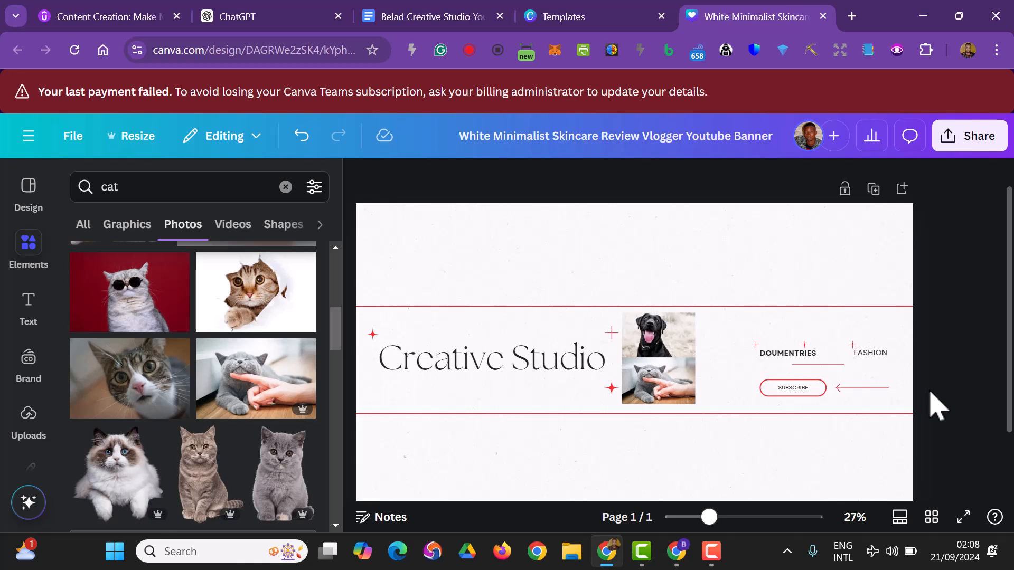
pyautogui.moveTo(936, 384); pyautogui.dragTo(740, 340)
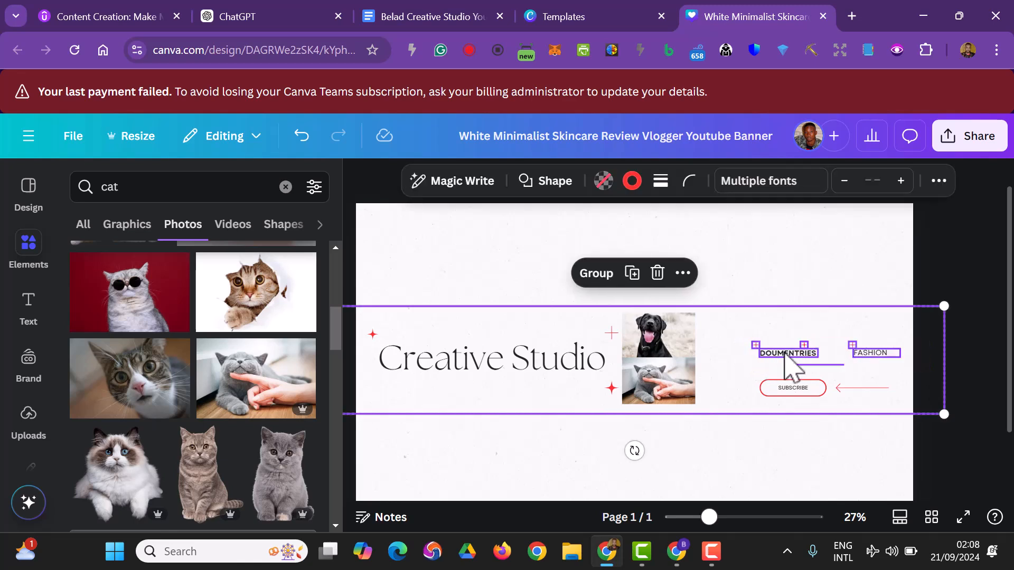
pyautogui.click(960, 370)
pyautogui.moveTo(942, 339); pyautogui.dragTo(743, 363)
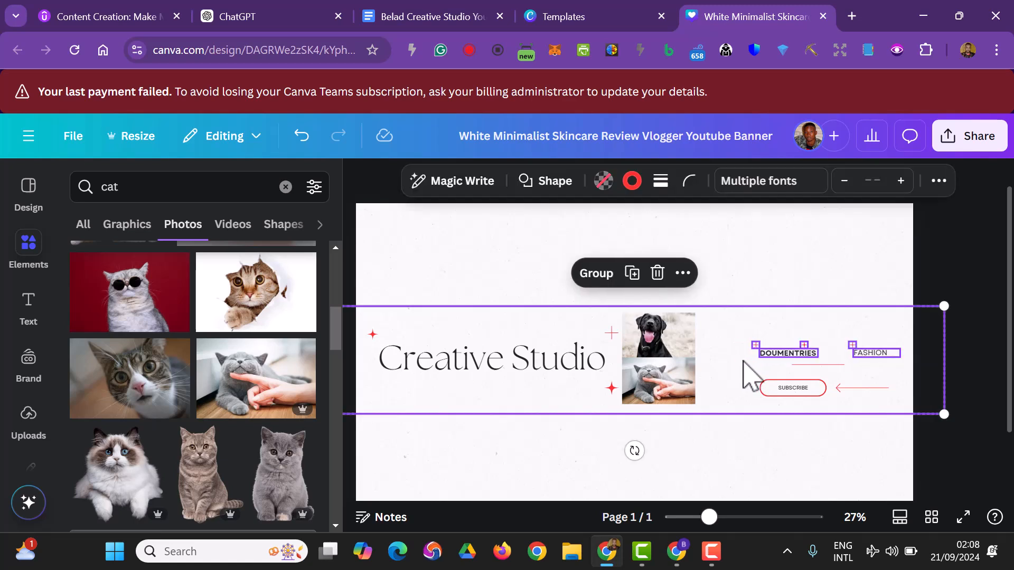
pyautogui.click(793, 436)
# Lock the wide red-outlined frame that spans the middle of the banner.
pyautogui.click(795, 413)
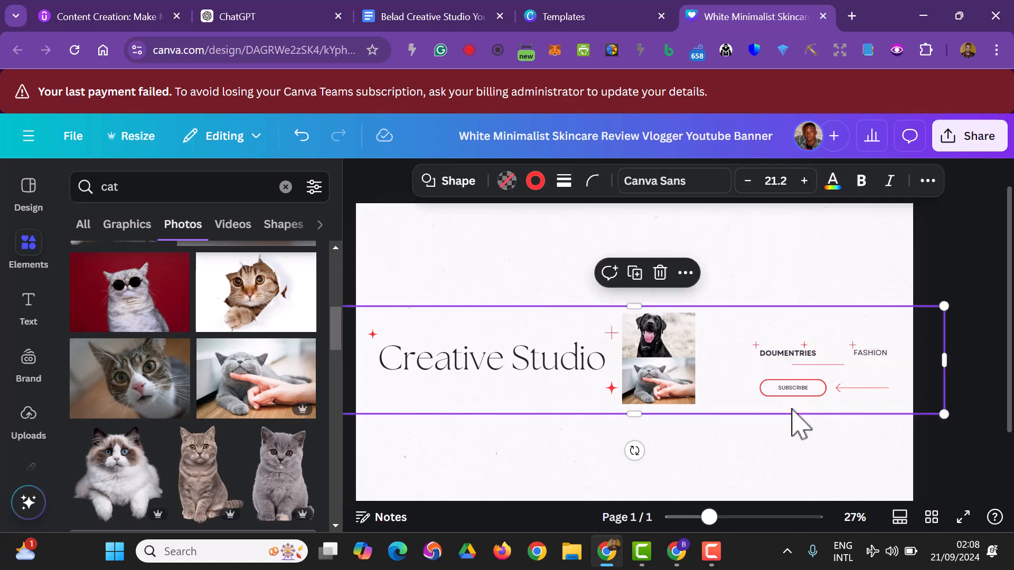
pyautogui.click(672, 274)
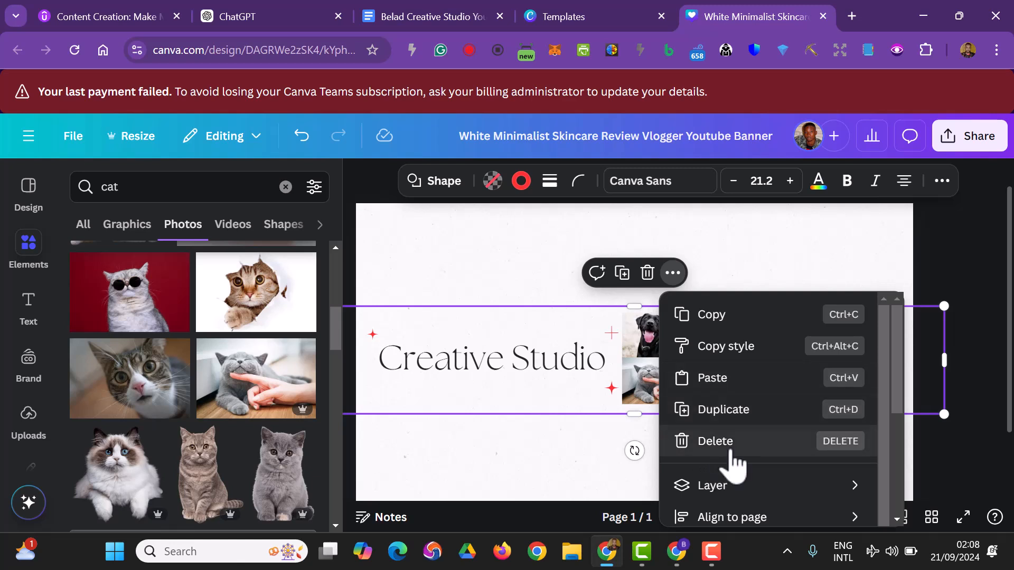
pyautogui.scroll(-1, 734, 467)
pyautogui.scroll(-3, 739, 471)
pyautogui.moveTo(739, 493)
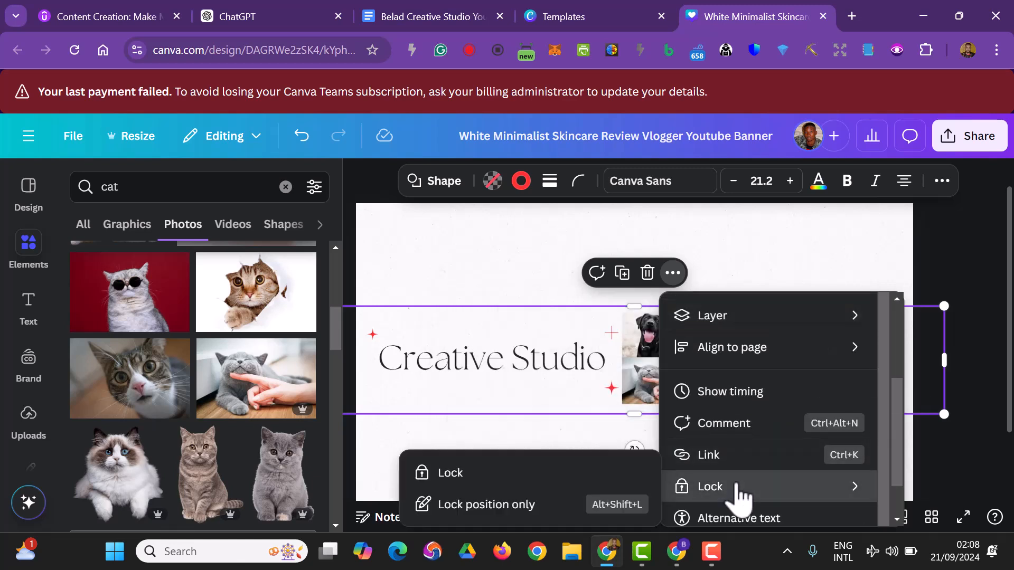
pyautogui.click(525, 475)
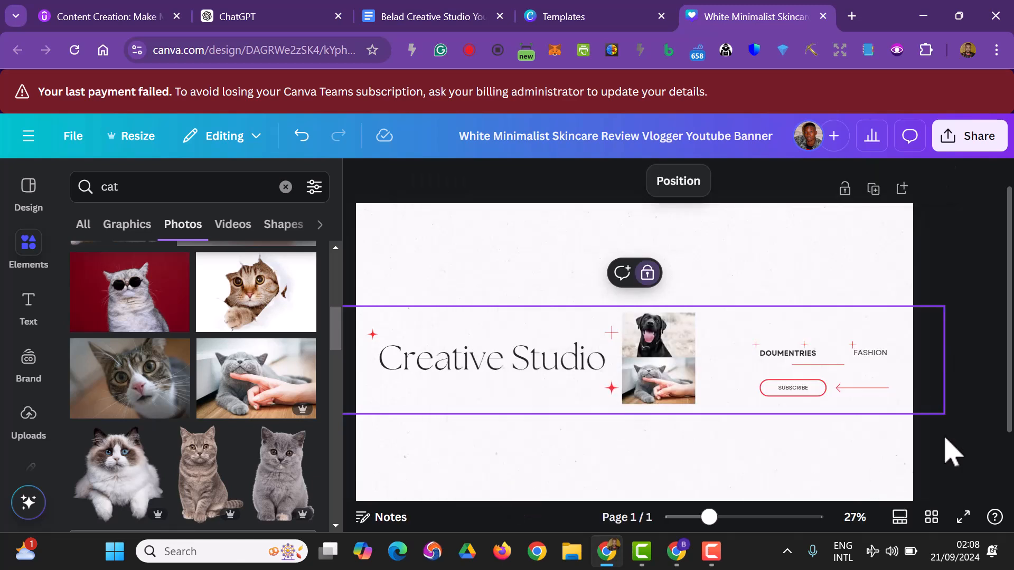
# Move the two category labels, their red accents, the SUBSCRIBE button and the arrow together, left and slightly up towards the animal photos.
pyautogui.click(956, 422)
pyautogui.moveTo(944, 400); pyautogui.dragTo(735, 343)
pyautogui.click(957, 450)
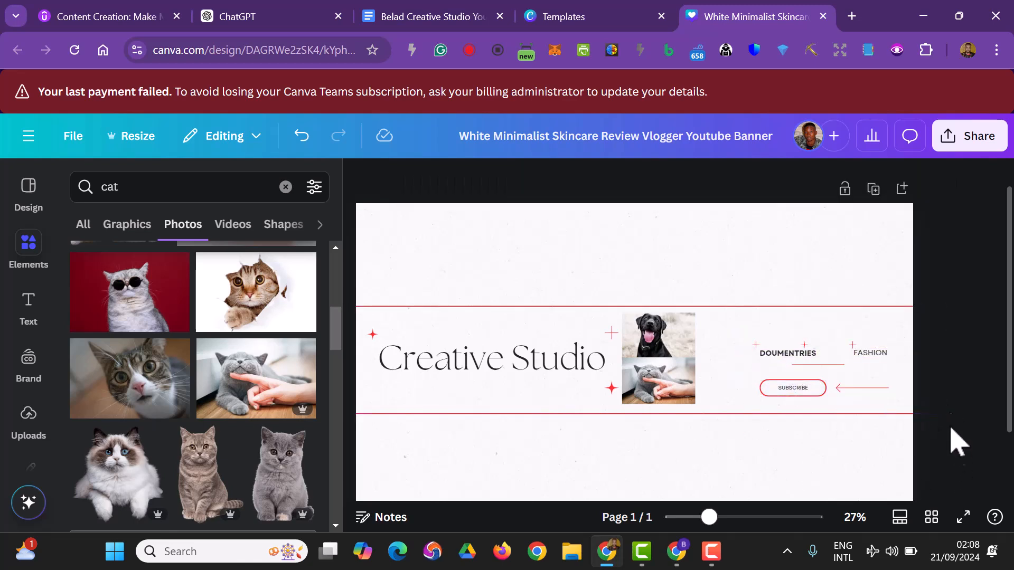
pyautogui.moveTo(943, 401); pyautogui.dragTo(746, 340)
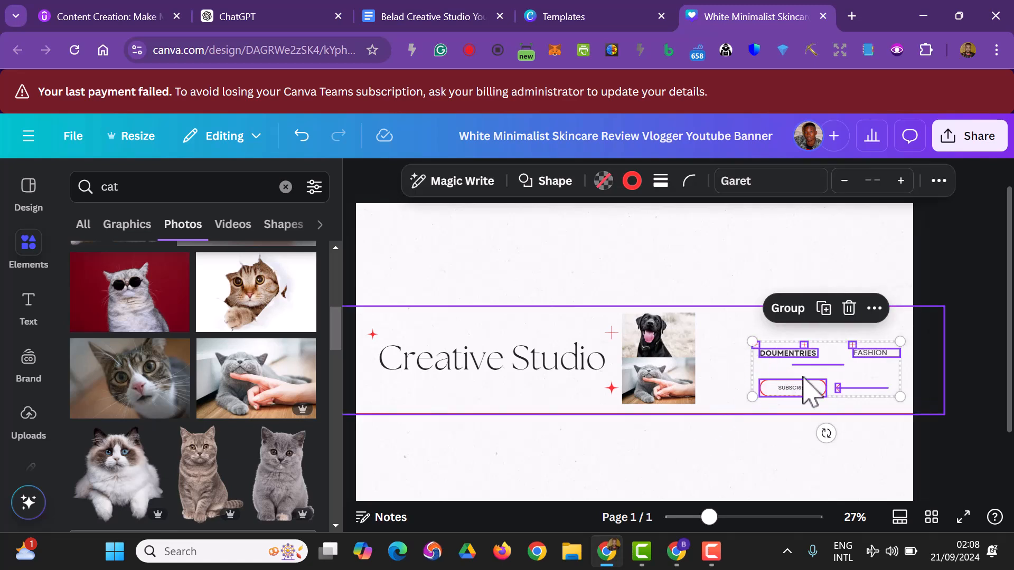
pyautogui.moveTo(824, 370); pyautogui.dragTo(803, 346)
pyautogui.click(960, 381)
# Replace the "FASHION" label with "ANIMAL LIFESYLE" and widen its text box so the text fits on one line.
pyautogui.doubleClick(805, 345)
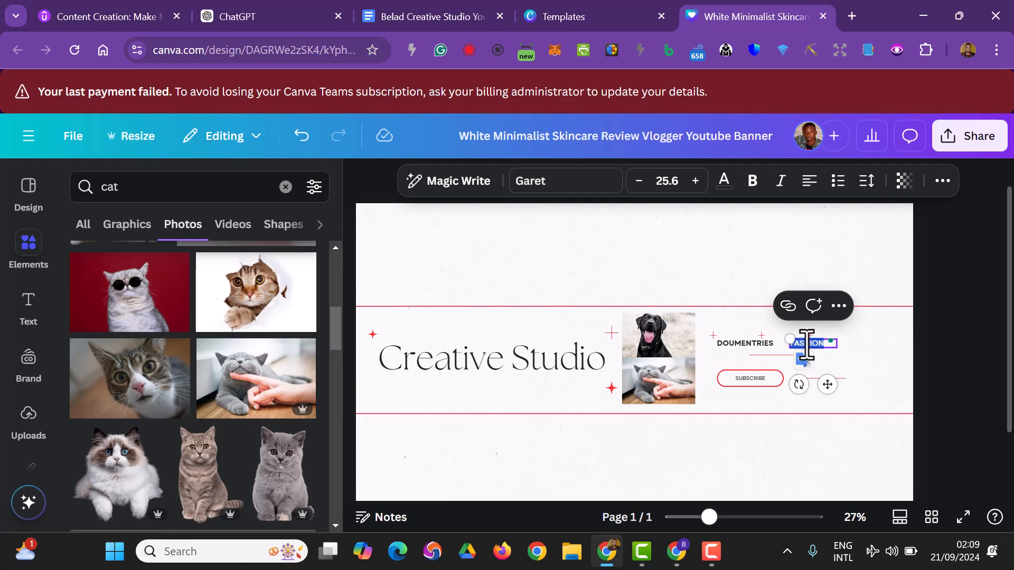
pyautogui.write('ANIMAL LIFESY')
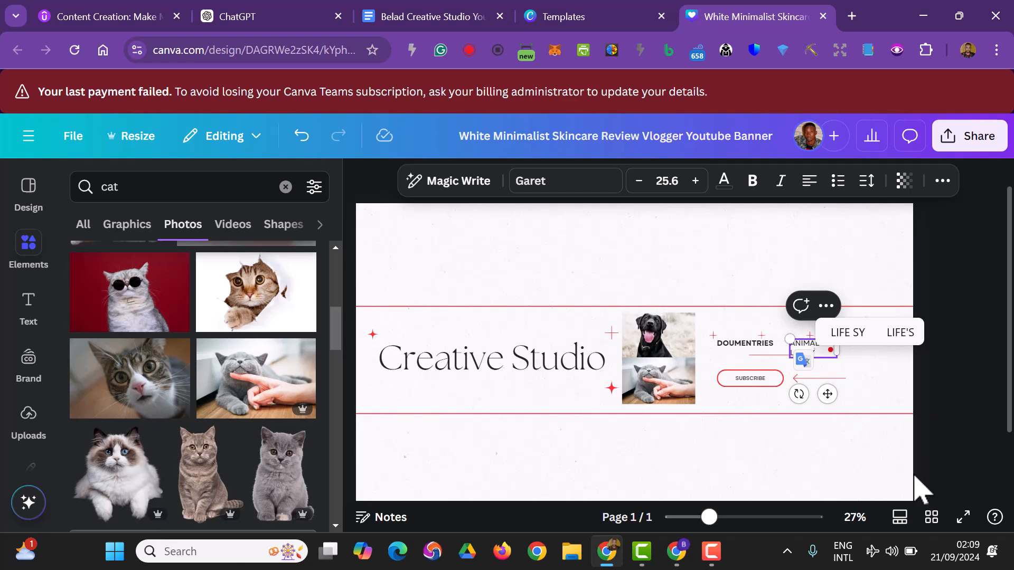
pyautogui.write('LE')
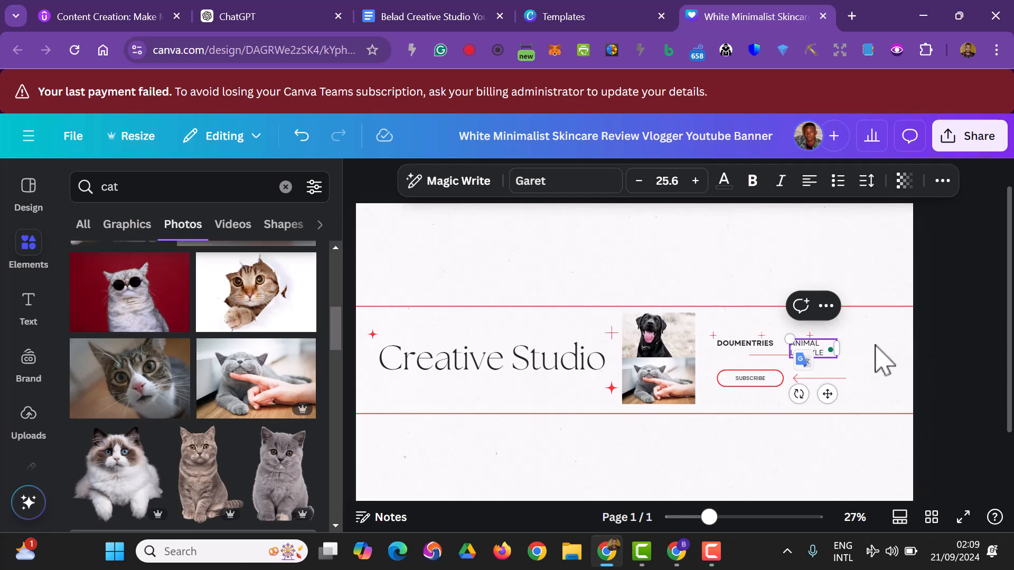
pyautogui.moveTo(840, 352); pyautogui.dragTo(870, 352)
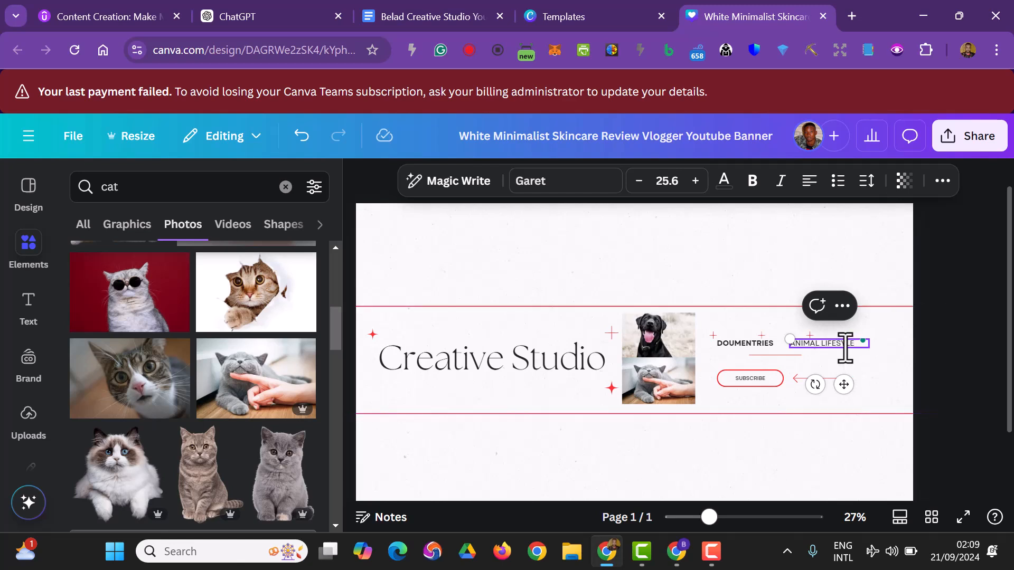
# Correct the new label's spelling to "ANIMAL LIFESTYLE" and make the text bold.
pyautogui.click(845, 345)
pyautogui.write('T')
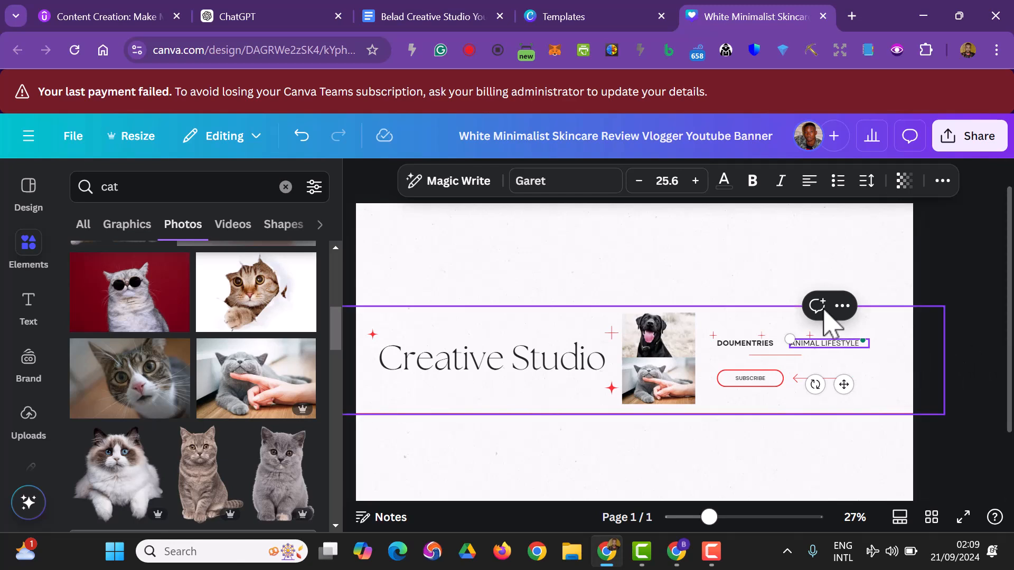
pyautogui.tripleClick(843, 343)
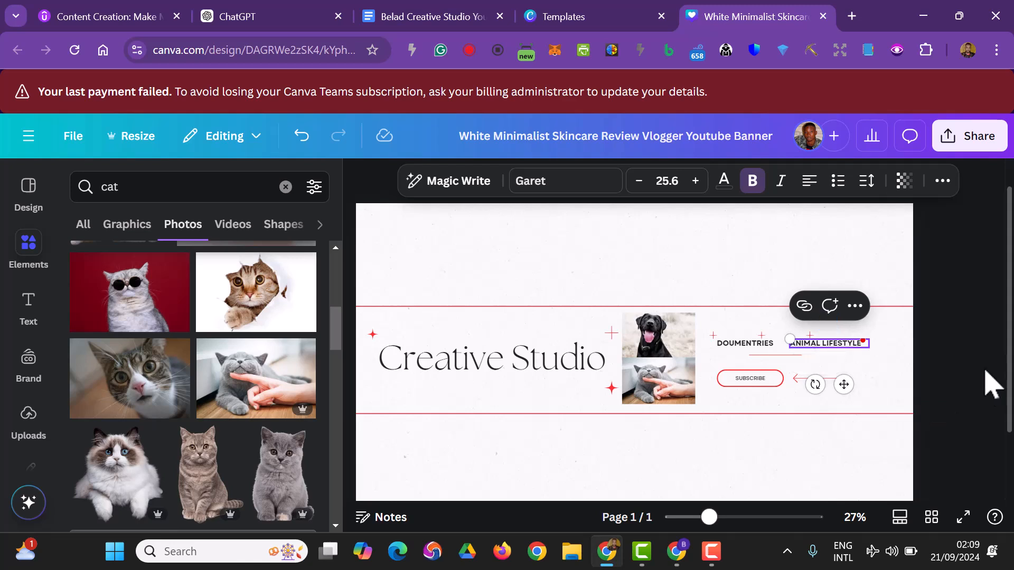
pyautogui.click(962, 344)
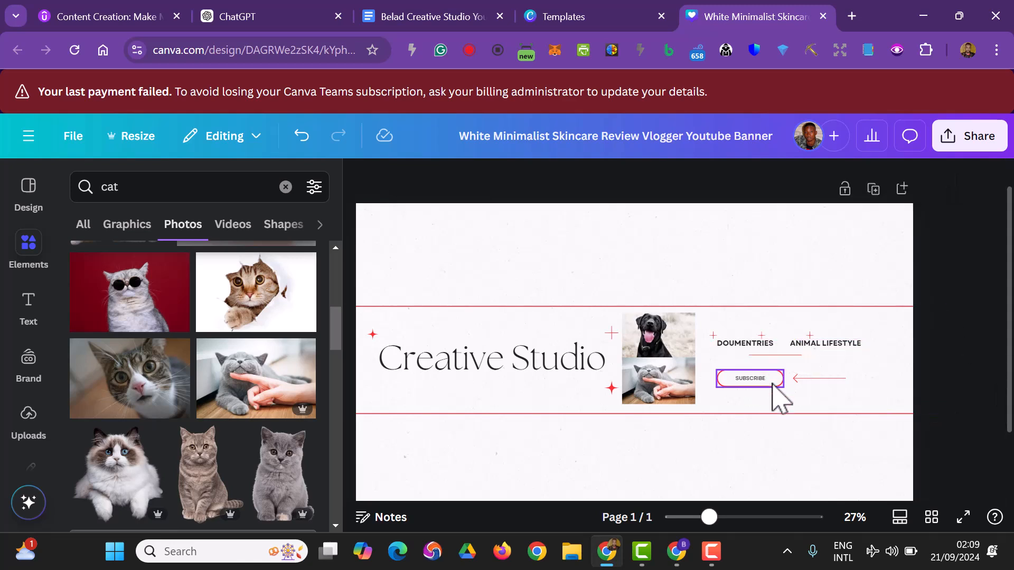
# Delete the red arrow beside the SUBSCRIBE button, both its line and its arrowhead.
pyautogui.click(827, 396)
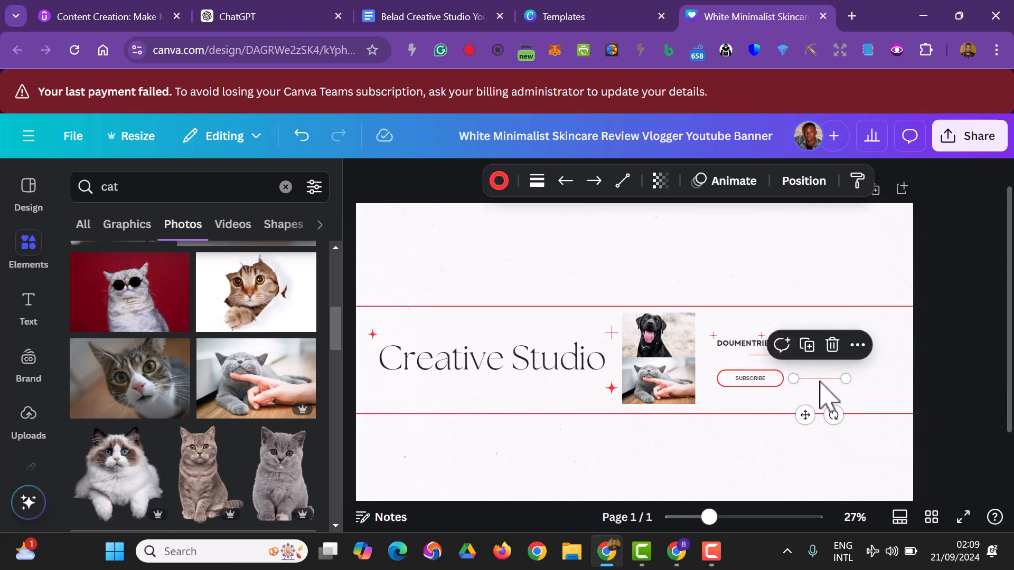
pyautogui.press('Delete')
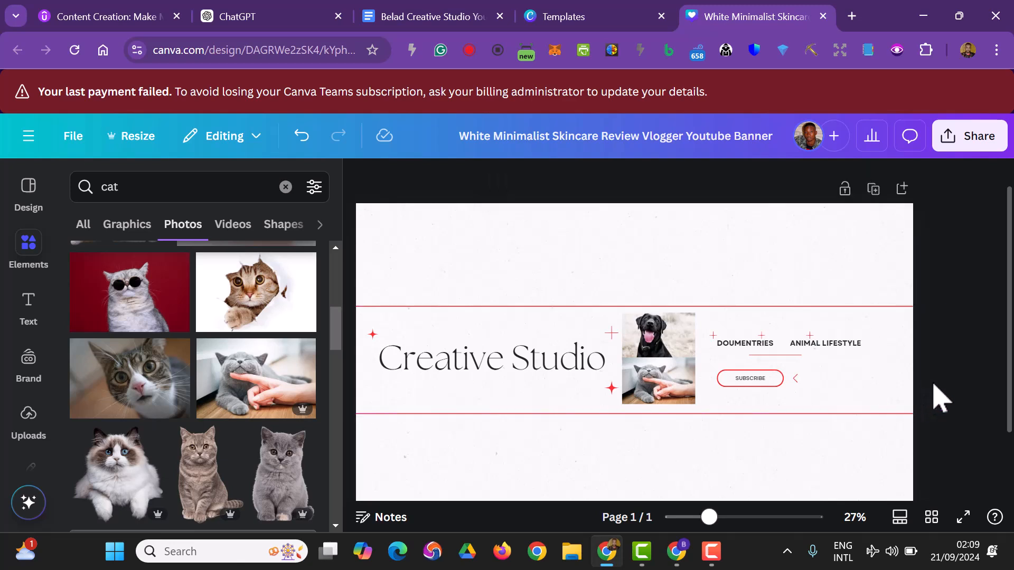
pyautogui.click(807, 396)
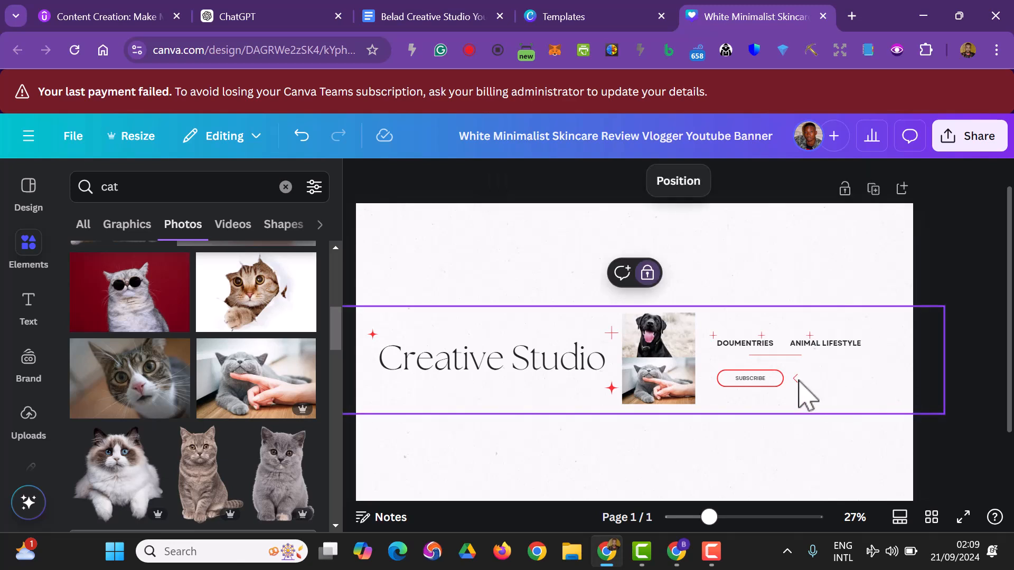
pyautogui.press('Delete')
# Enlarge the SUBSCRIBE button to about twice its width and place it roughly centred beneath the two category labels.
pyautogui.click(745, 391)
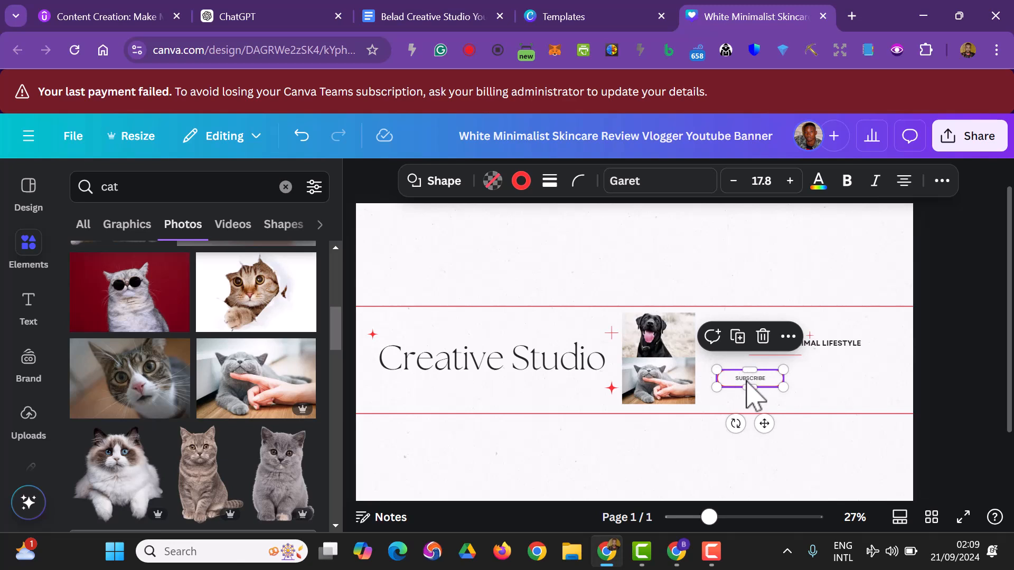
pyautogui.click(747, 379)
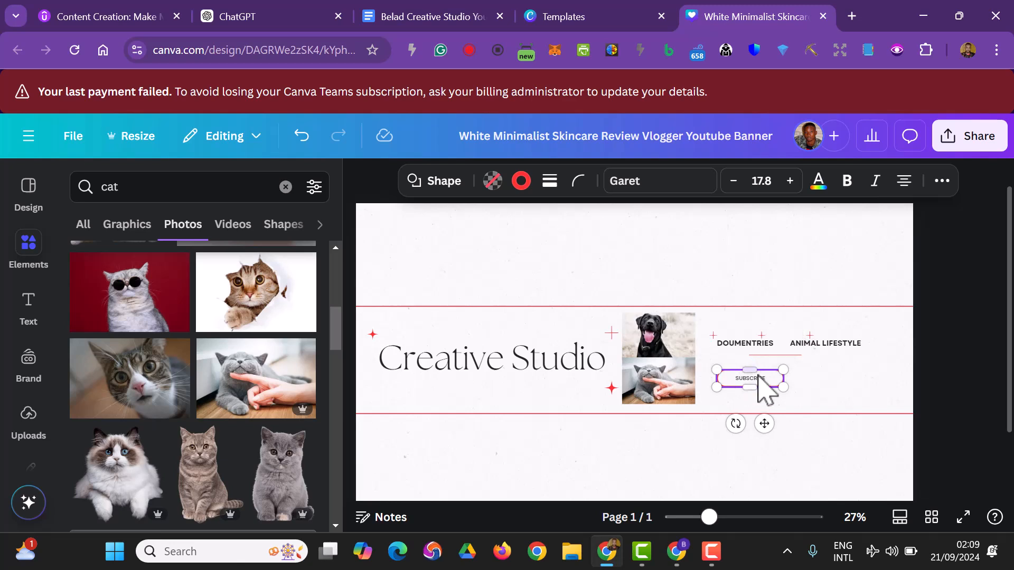
pyautogui.press('Escape')
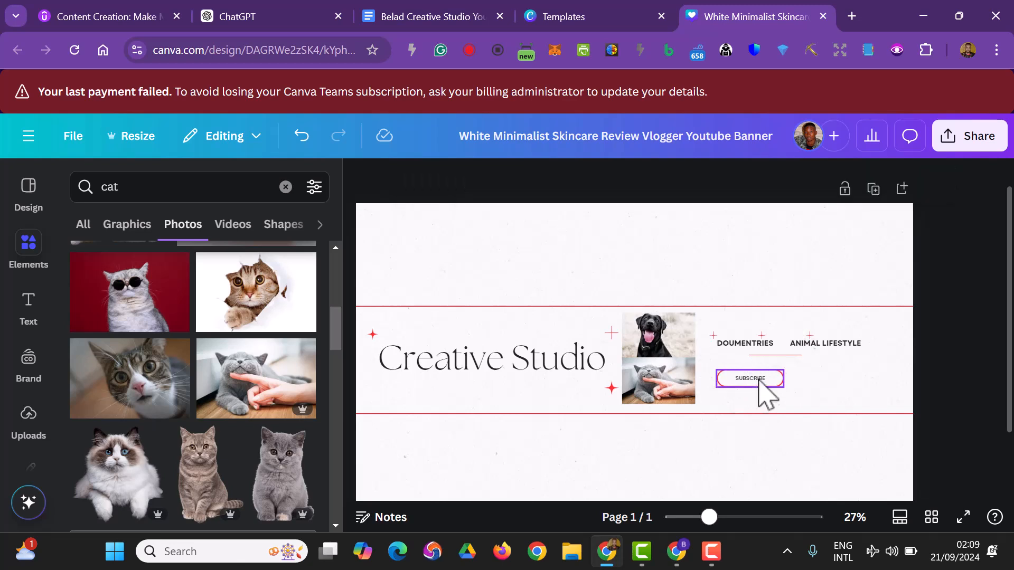
pyautogui.click(761, 381)
pyautogui.moveTo(762, 389); pyautogui.dragTo(817, 385)
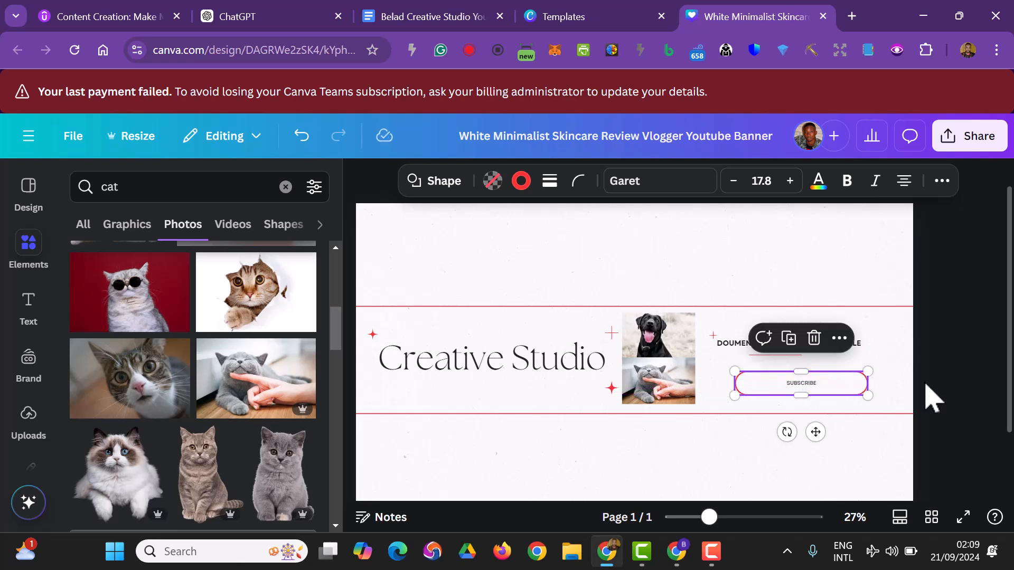
# Give the SUBSCRIBE button a black border and a solid red fill.
pyautogui.click(520, 181)
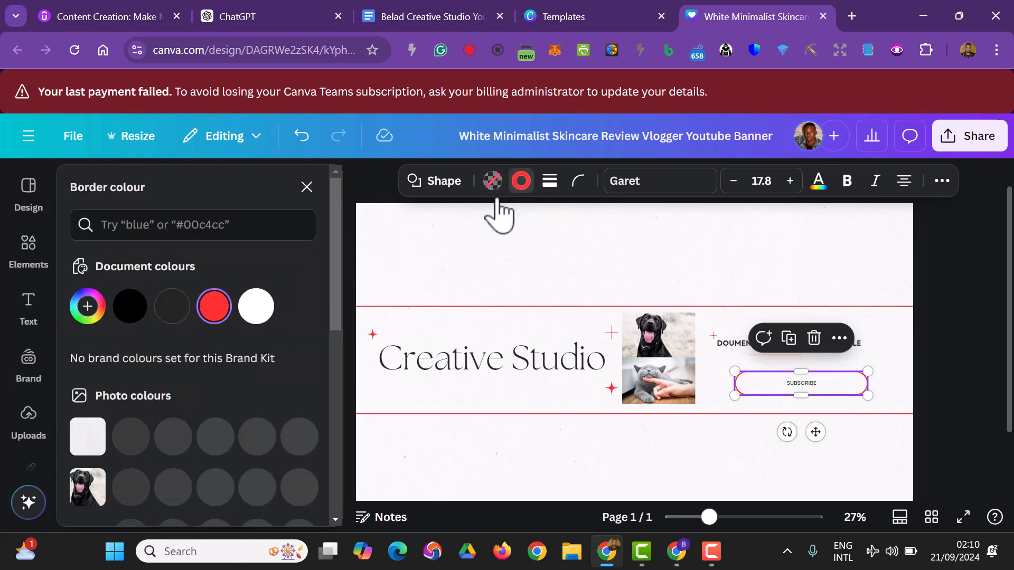
pyautogui.click(129, 306)
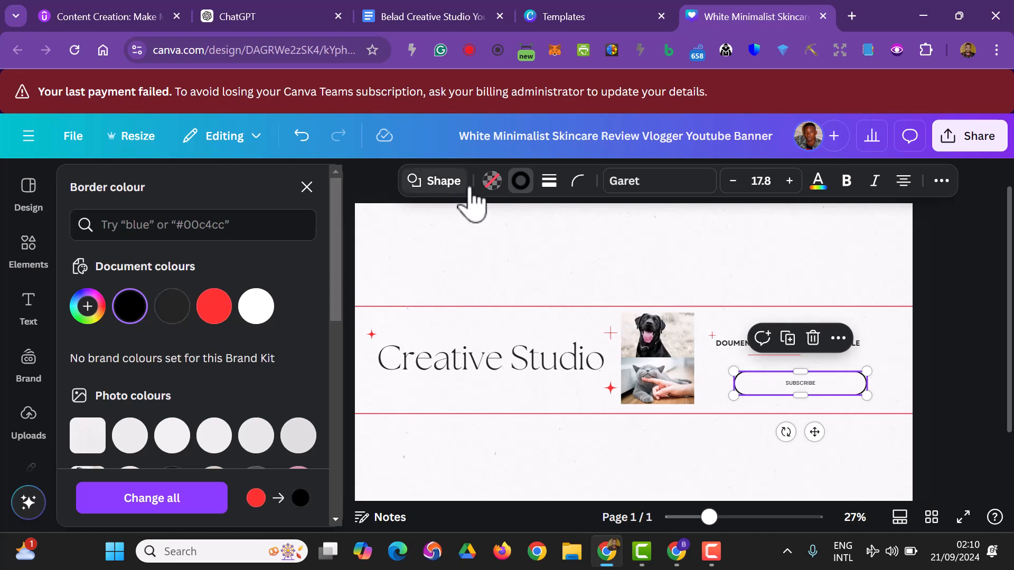
pyautogui.click(494, 184)
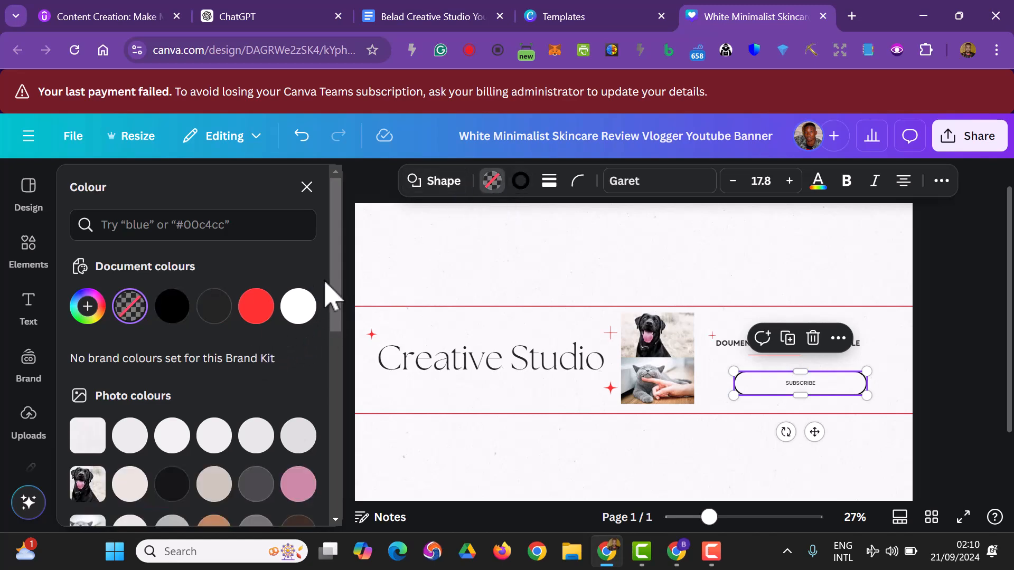
pyautogui.scroll(-6, 204, 389)
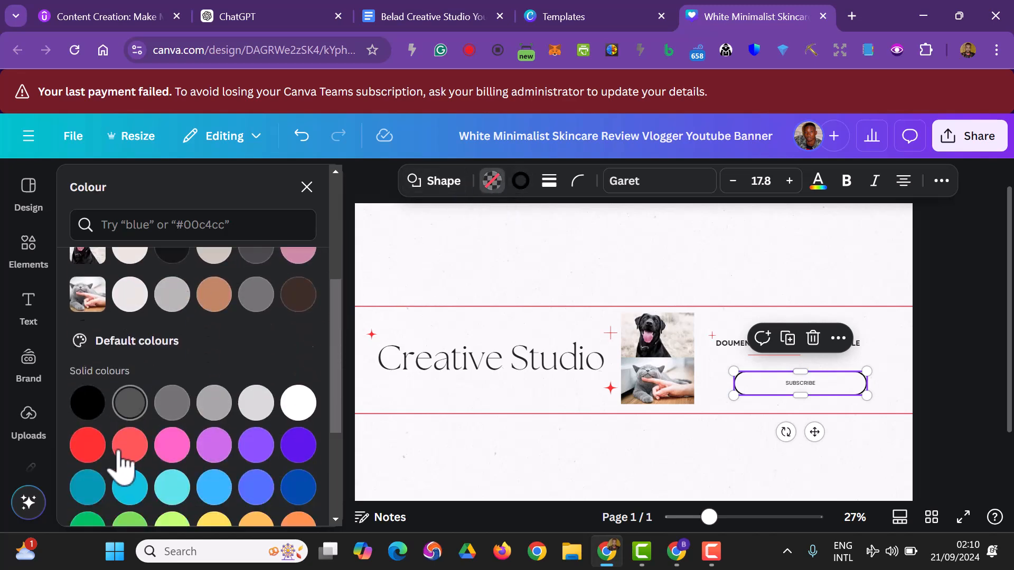
pyautogui.click(86, 365)
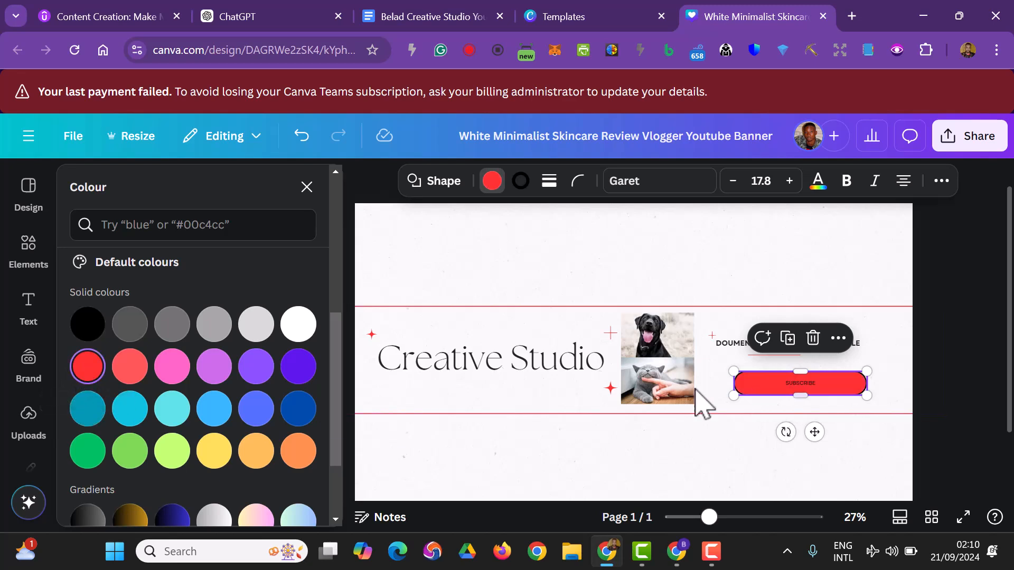
# Try to recolour the SUBSCRIBE button's text to white (#ffffff) with its word selected.
pyautogui.doubleClick(804, 384)
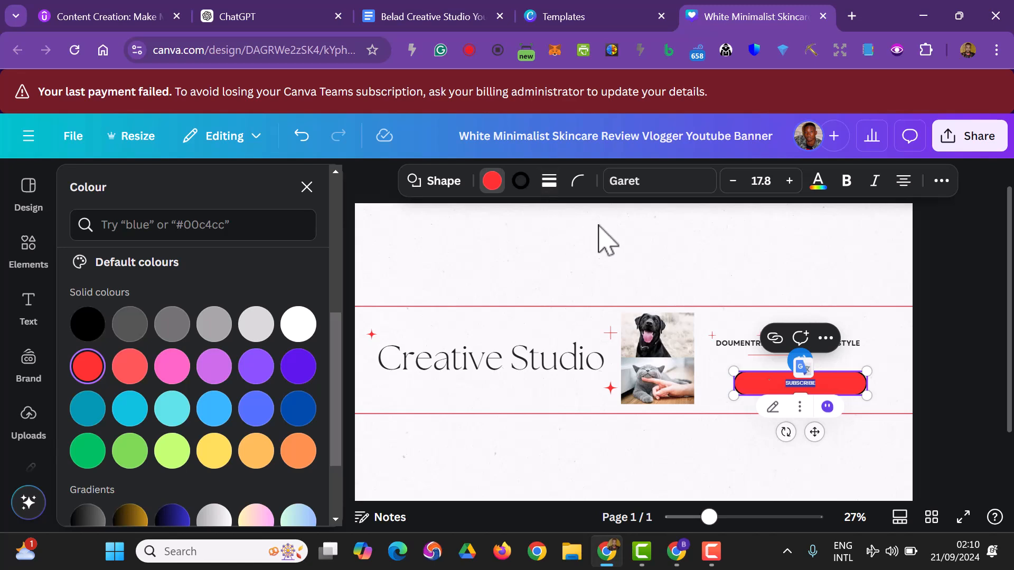
pyautogui.click(818, 185)
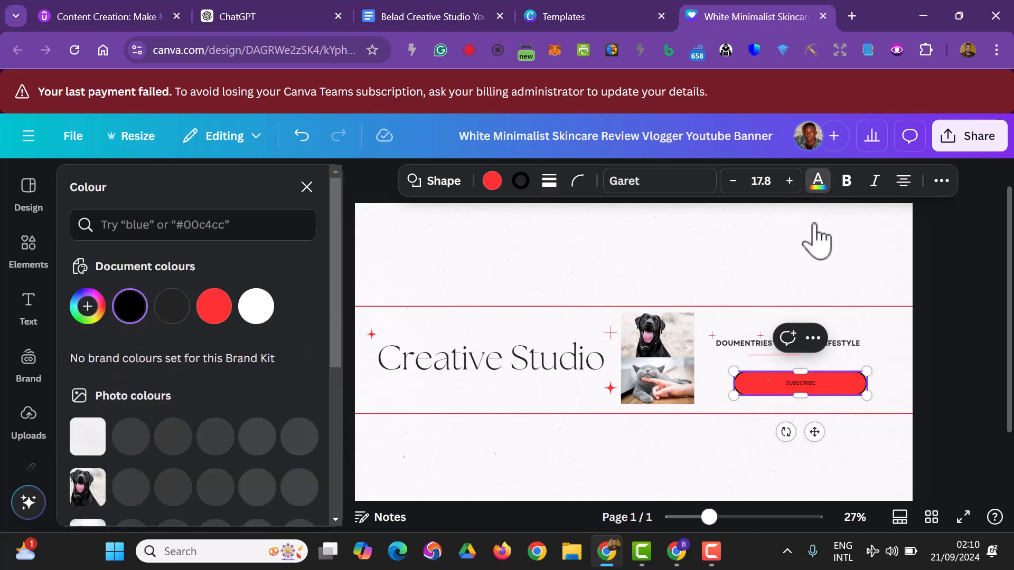
pyautogui.doubleClick(801, 381)
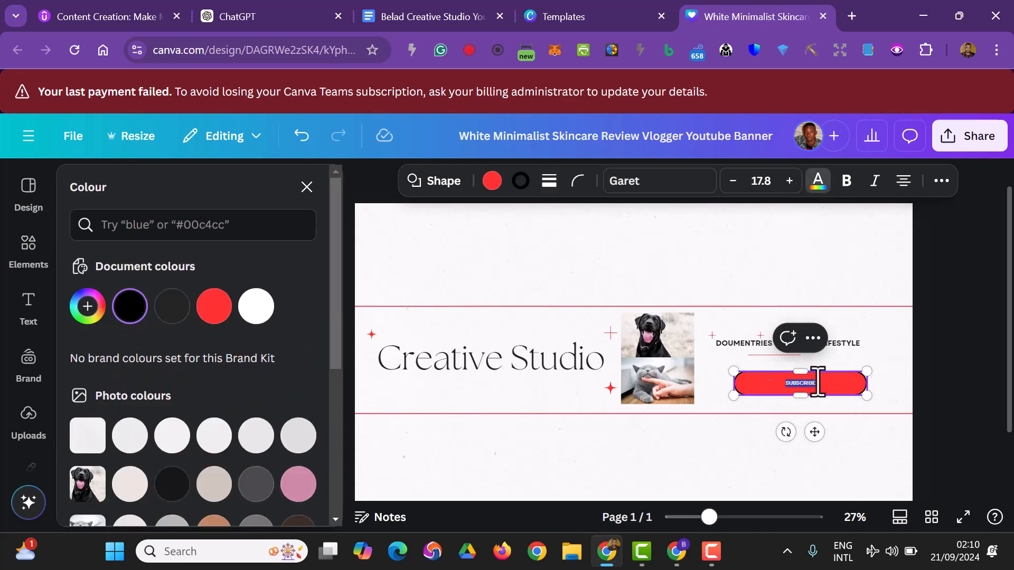
pyautogui.click(818, 204)
pyautogui.click(819, 204)
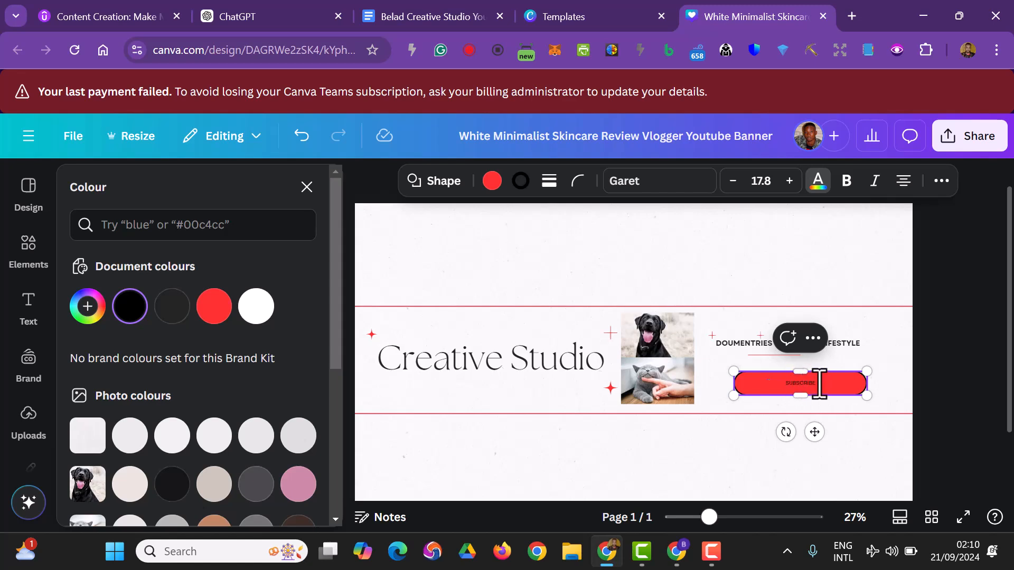
pyautogui.moveTo(819, 383); pyautogui.dragTo(795, 383)
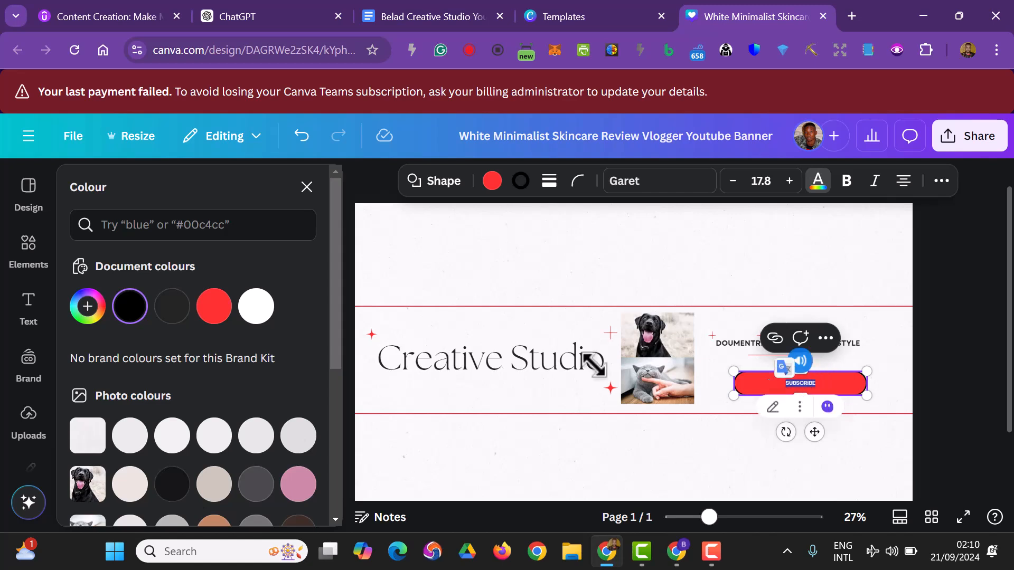
pyautogui.click(256, 306)
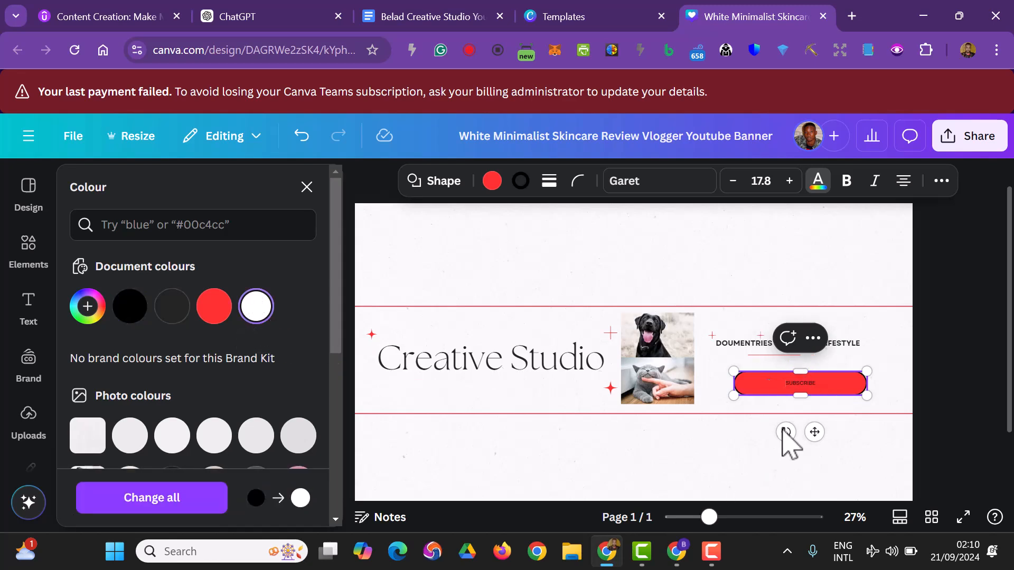
pyautogui.moveTo(789, 385); pyautogui.dragTo(842, 385)
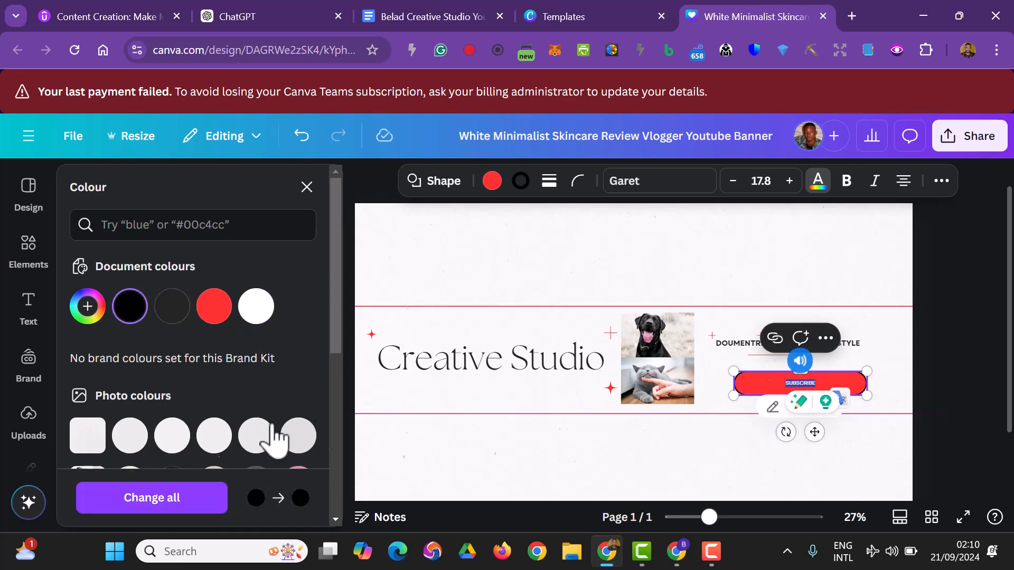
pyautogui.click(256, 306)
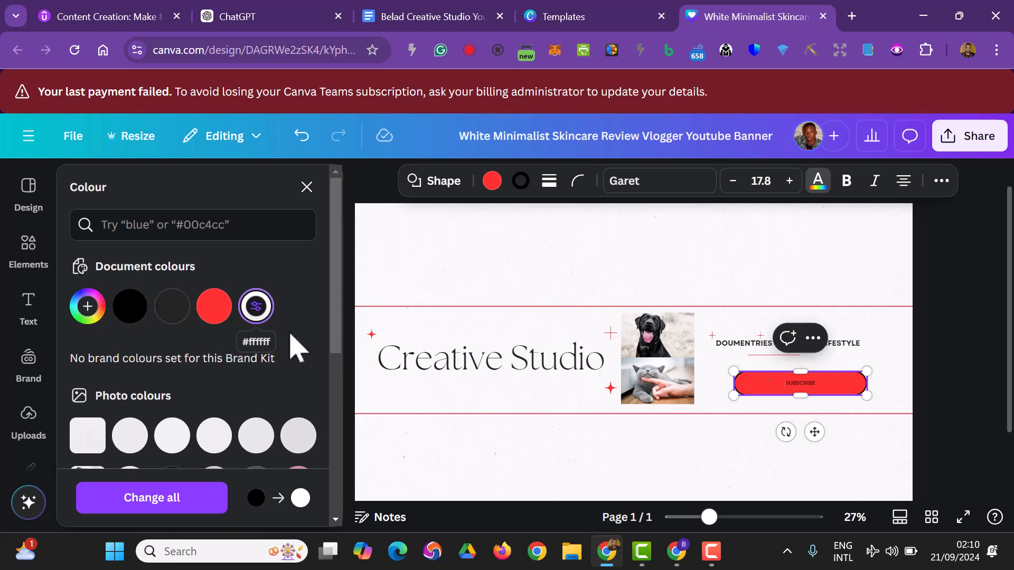
pyautogui.doubleClick(795, 385)
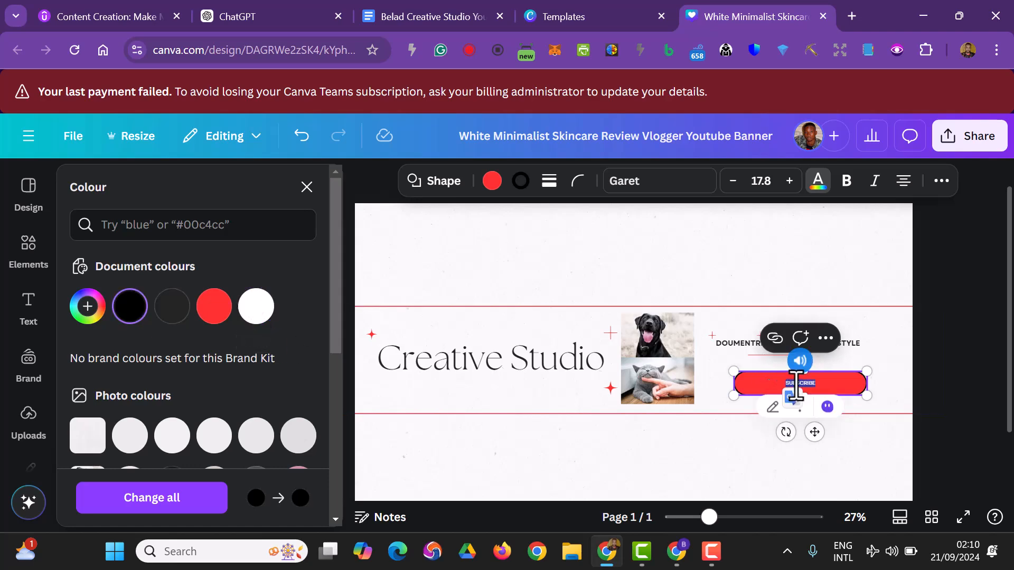
pyautogui.rightClick(861, 381)
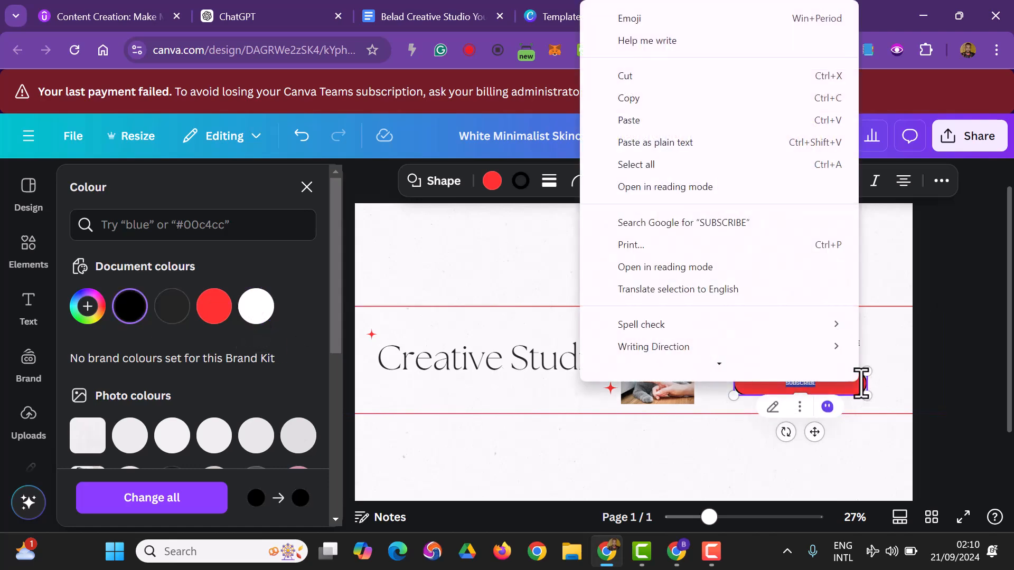
pyautogui.click(933, 388)
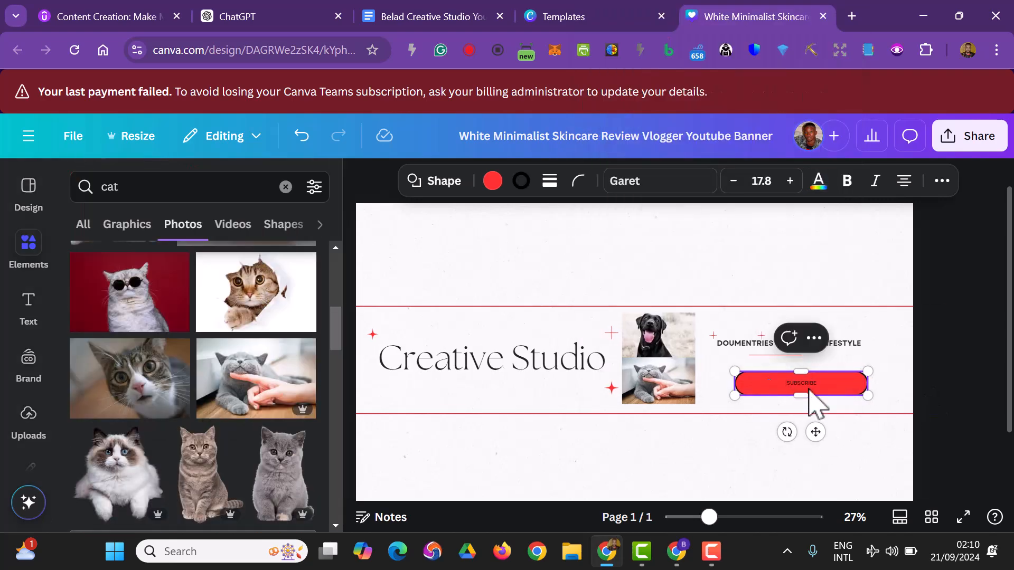
pyautogui.click(813, 338)
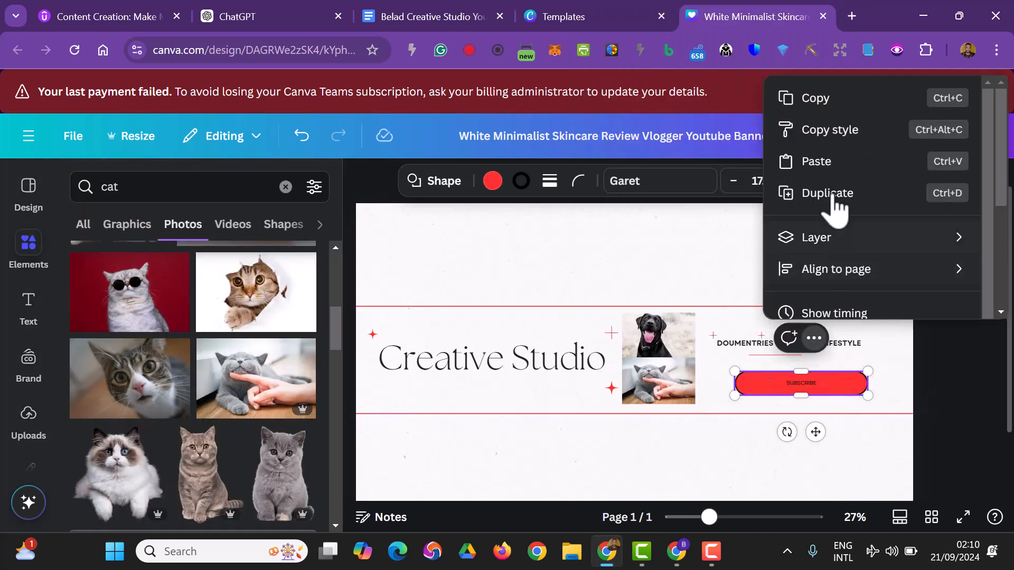
pyautogui.scroll(-3, 861, 243)
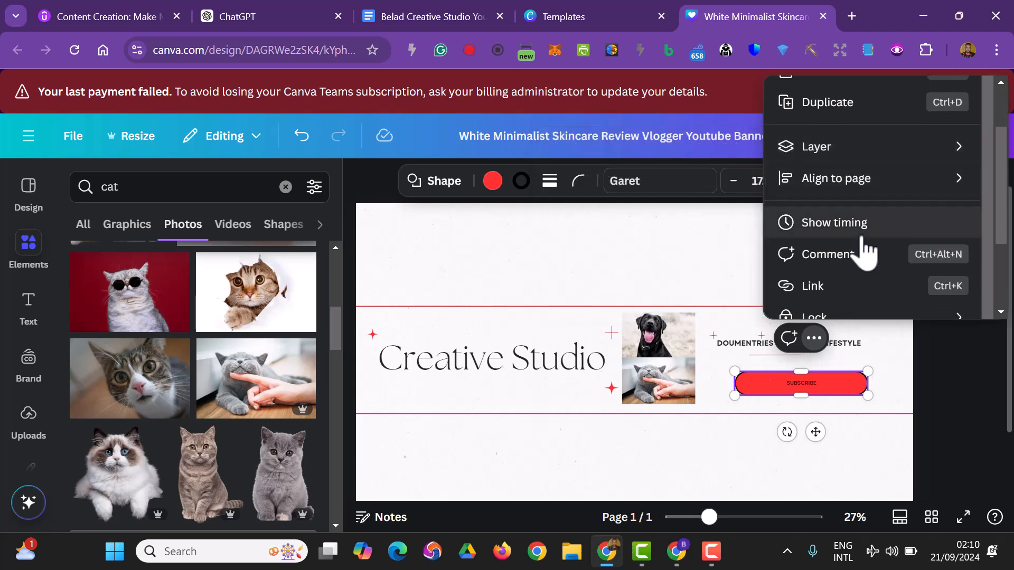
pyautogui.scroll(-1, 866, 248)
pyautogui.scroll(5, 860, 243)
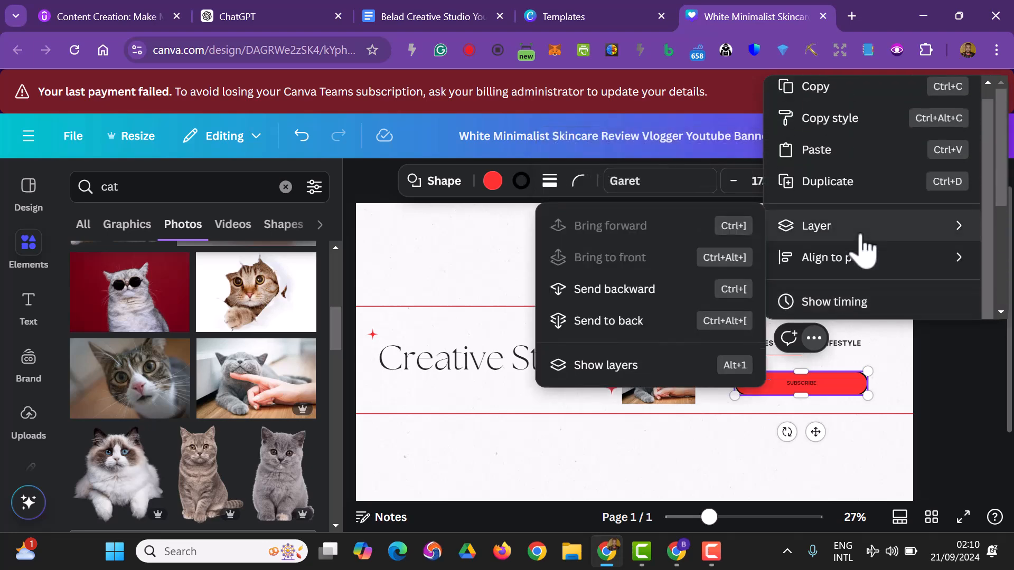
pyautogui.click(860, 238)
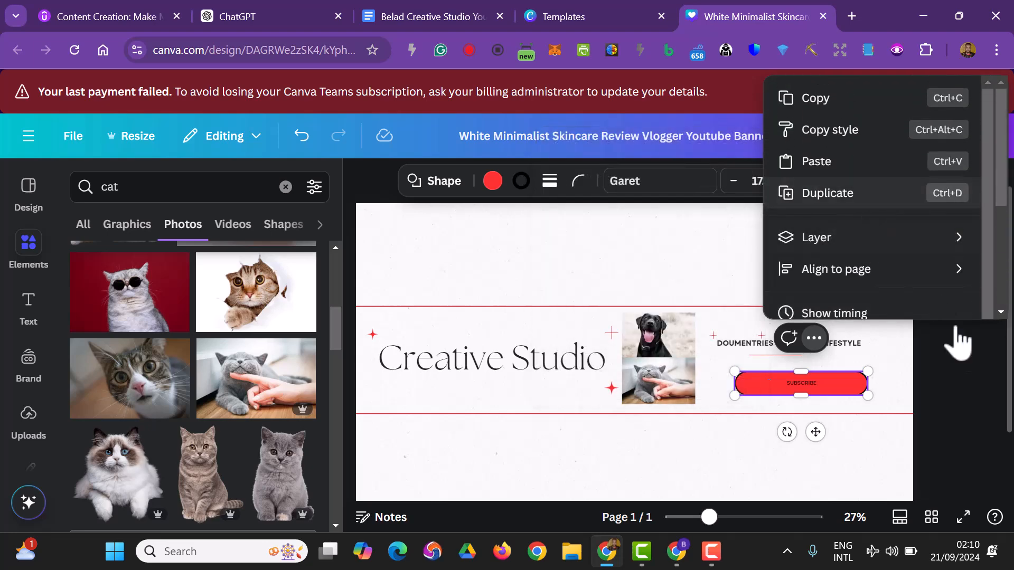
pyautogui.click(953, 403)
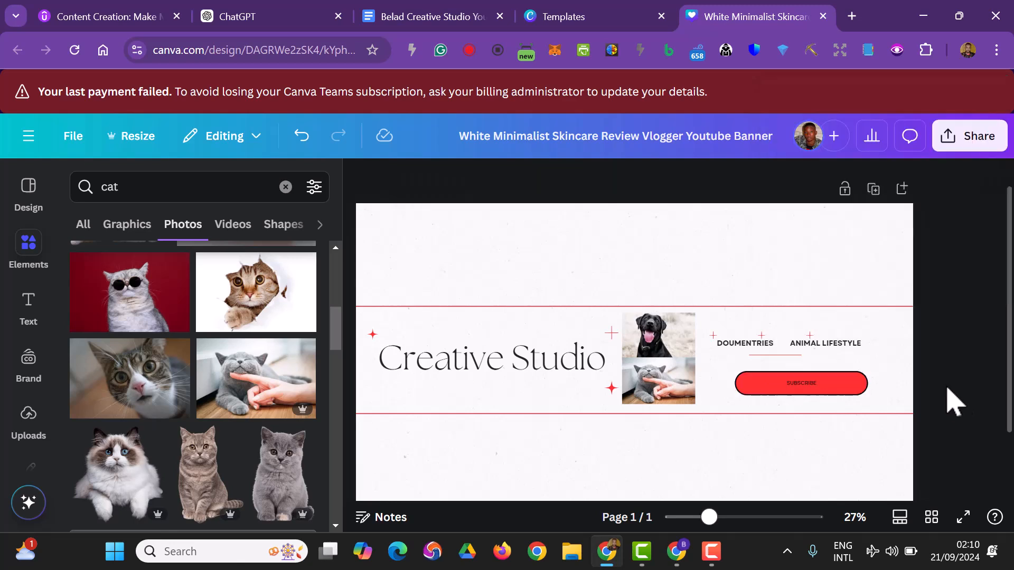
# Set the SUBSCRIBE button's text size to 42.
pyautogui.click(797, 393)
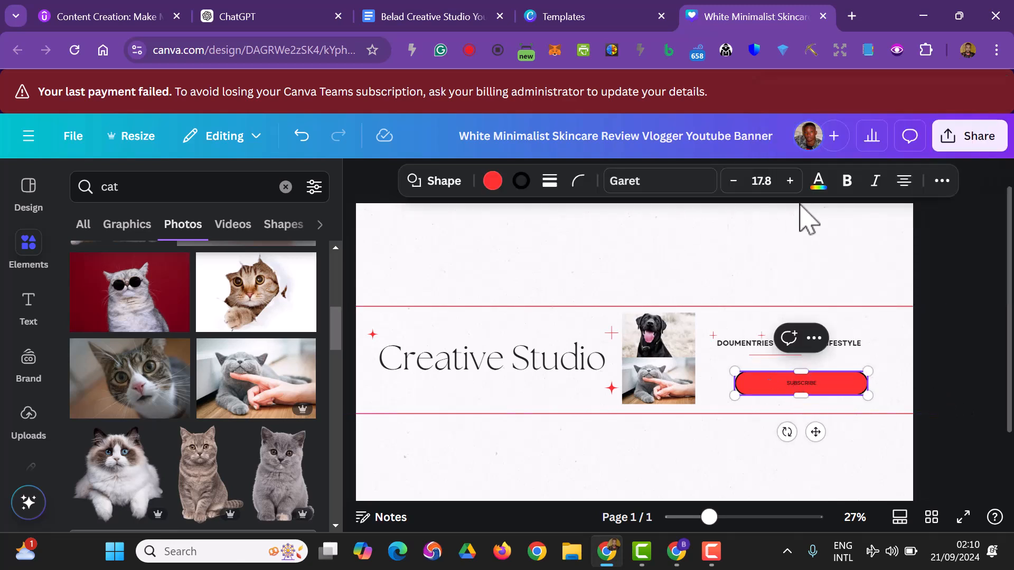
pyautogui.click(818, 185)
pyautogui.doubleClick(792, 183)
pyautogui.tripleClick(791, 182)
pyautogui.tripleClick(792, 182)
pyautogui.doubleClick(791, 182)
pyautogui.doubleClick(791, 183)
pyautogui.click(792, 182)
pyautogui.click(776, 182)
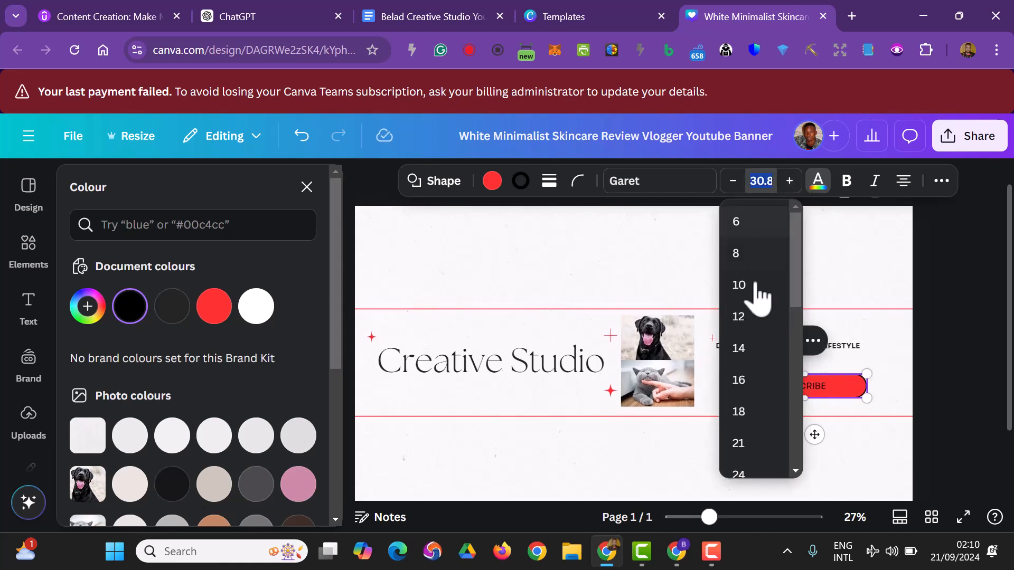
pyautogui.scroll(-4, 750, 343)
pyautogui.click(742, 364)
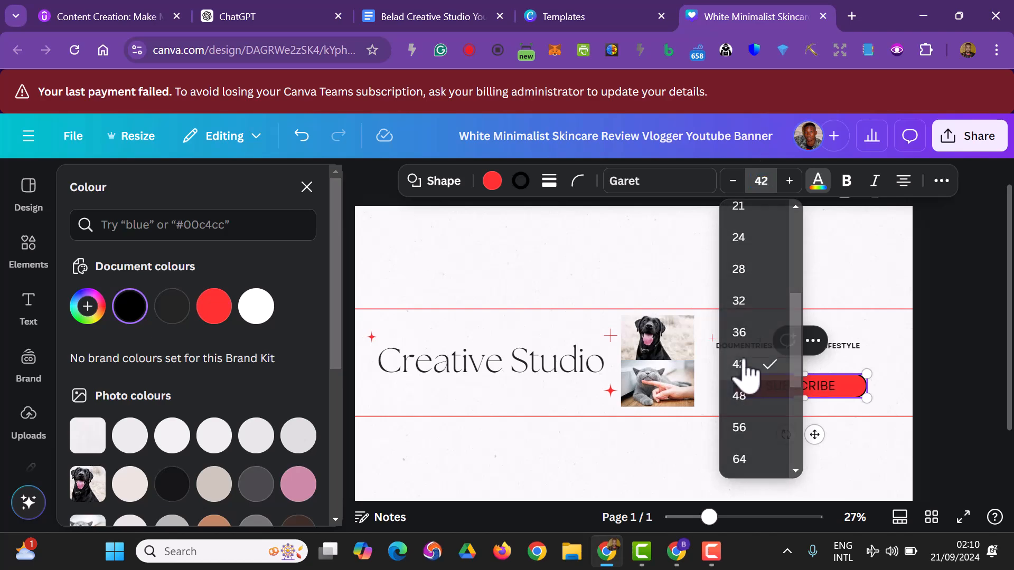
# Try again to turn the enlarged SUBSCRIBE text white using the document colours.
pyautogui.click(818, 182)
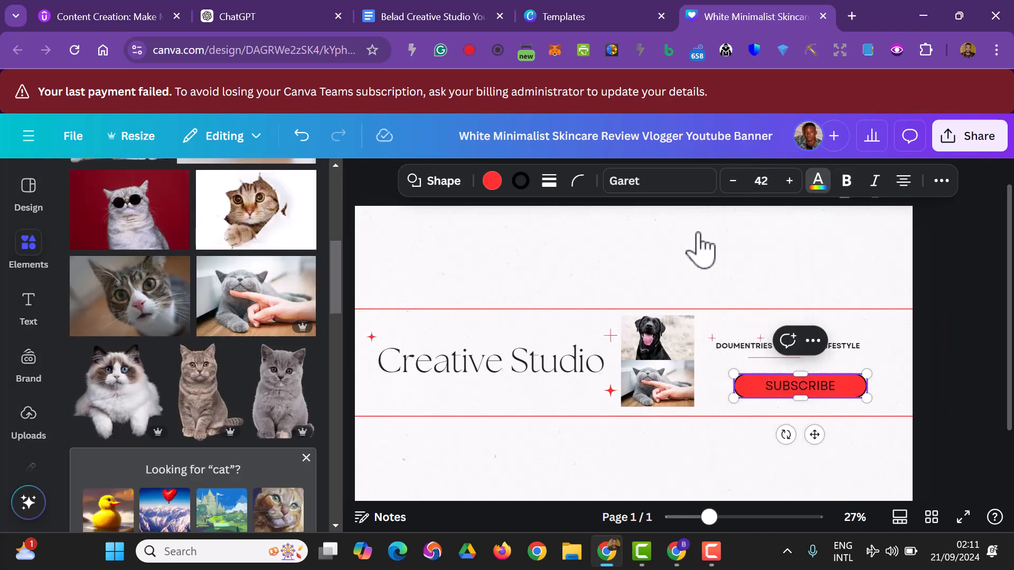
pyautogui.click(819, 182)
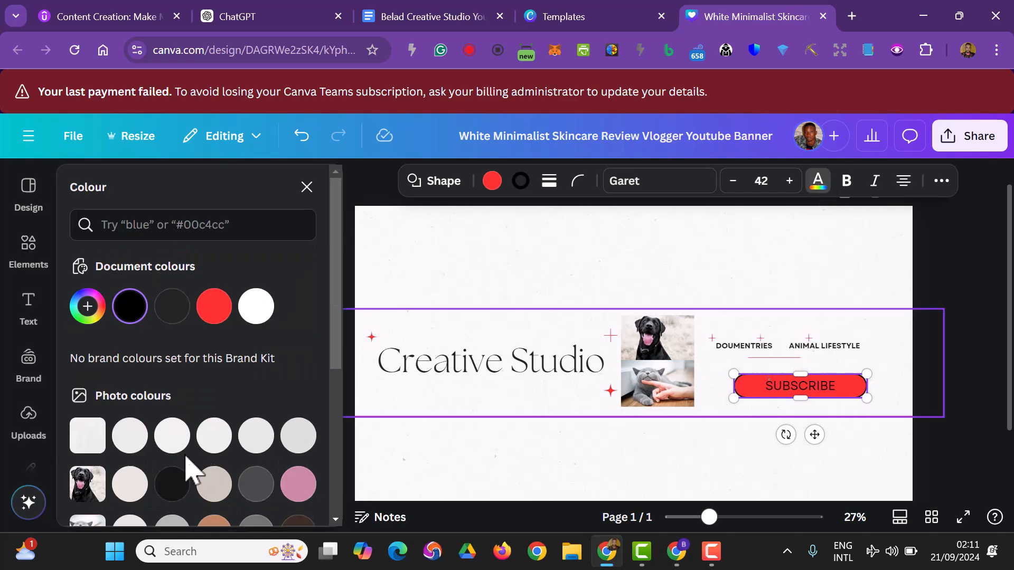
pyautogui.click(259, 314)
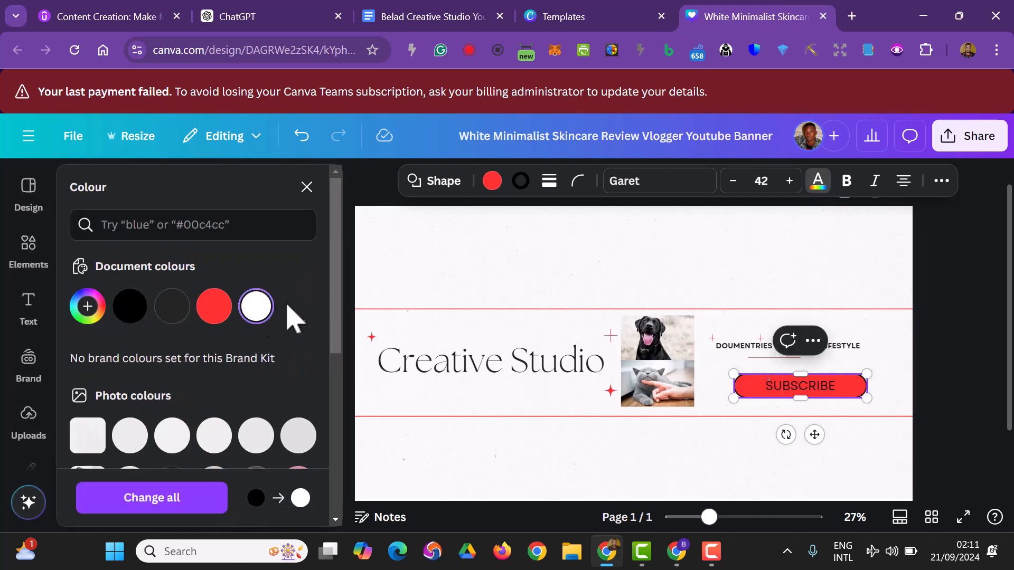
pyautogui.click(804, 386)
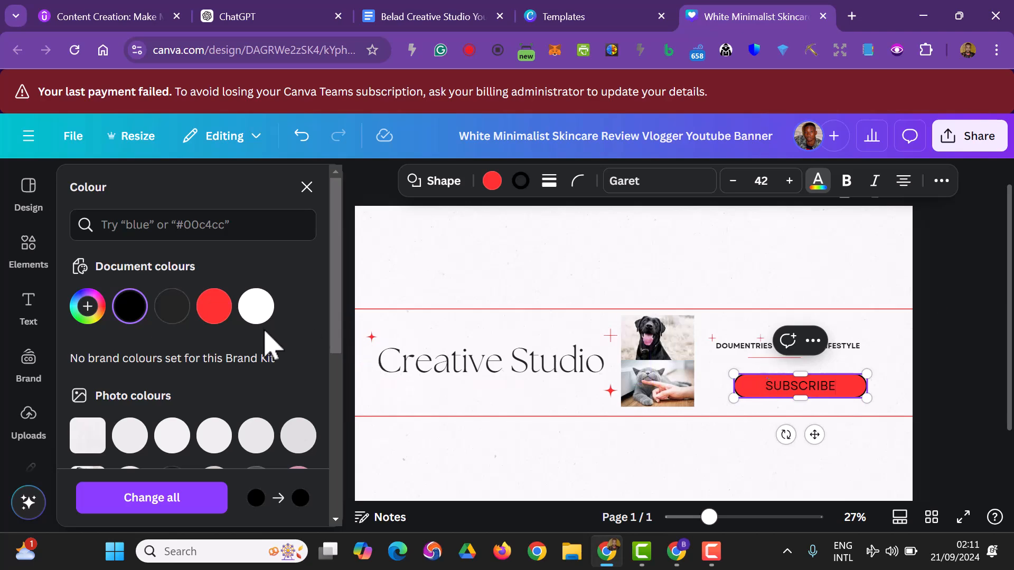
pyautogui.click(256, 312)
pyautogui.click(948, 359)
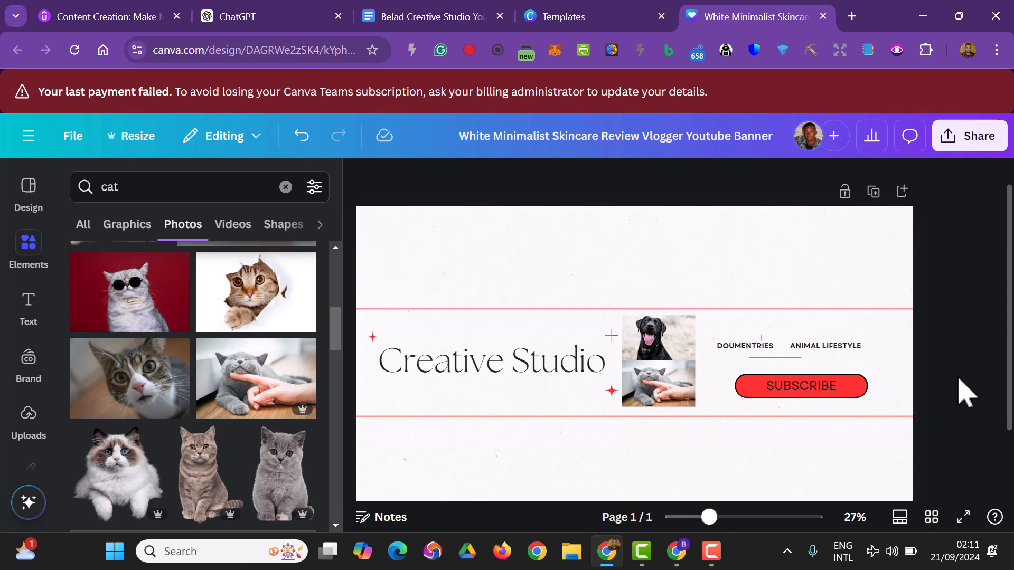
# Rename the design to "Belad Studio Banner".
pyautogui.click(690, 142)
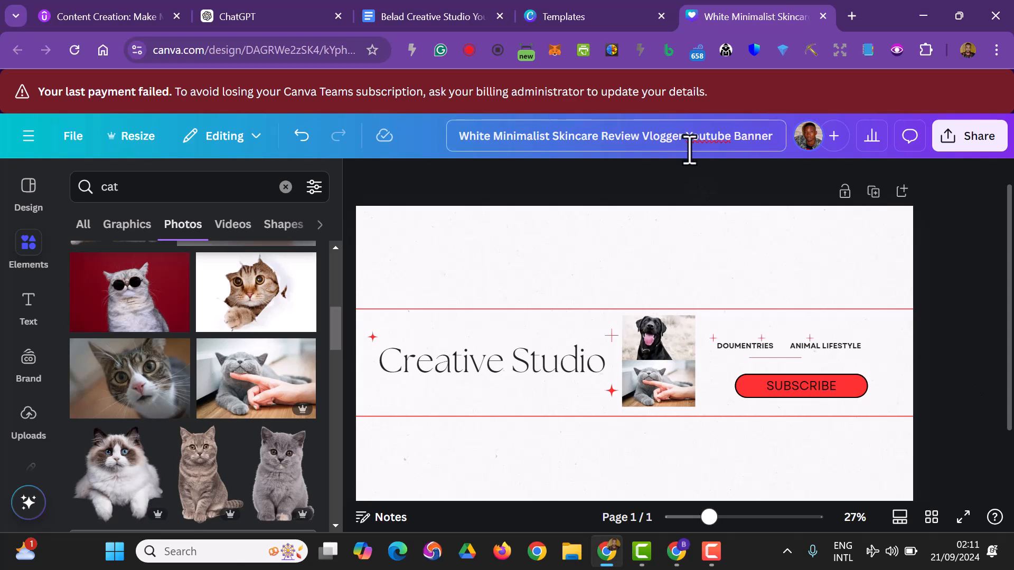
pyautogui.hotkey('ctrl', 'a')
pyautogui.write('Belad Studio')
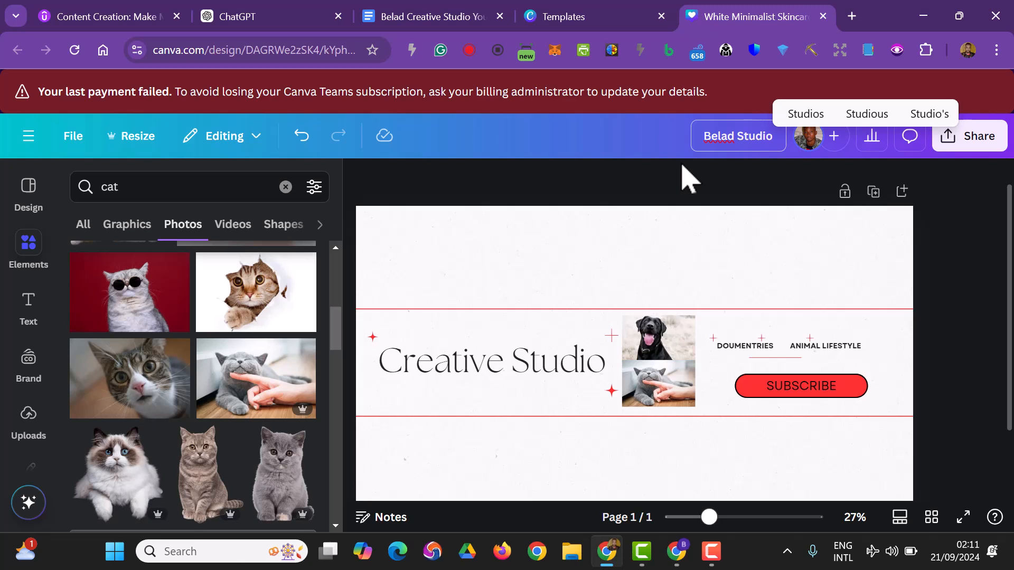
pyautogui.write(' Banner')
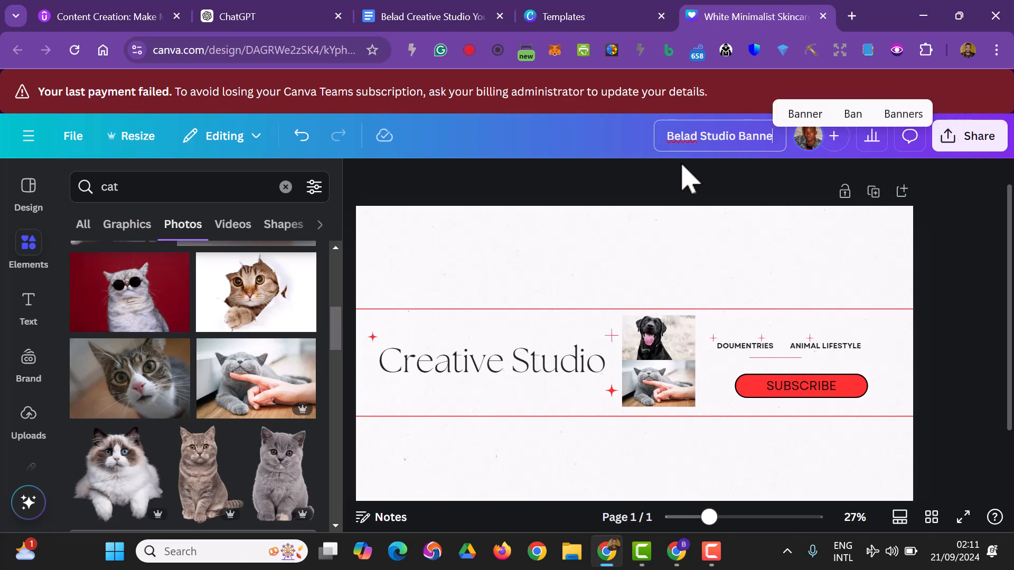
pyautogui.press('Return')
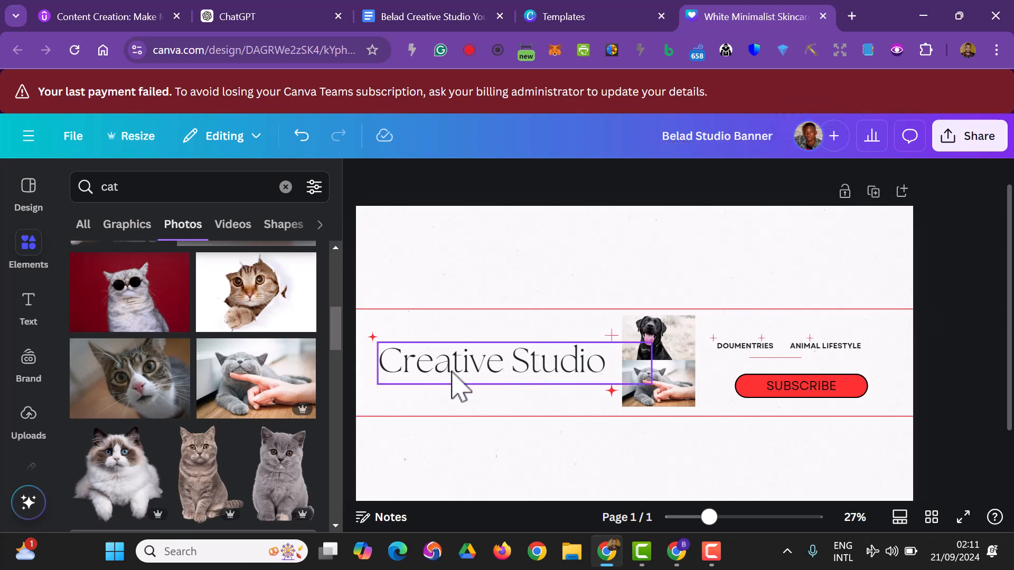
# Replace the word "Creative" in the banner's main heading with "Belad" so it reads "Belad Studio".
pyautogui.click(459, 386)
pyautogui.click(502, 362)
pyautogui.moveTo(502, 362); pyautogui.dragTo(375, 369)
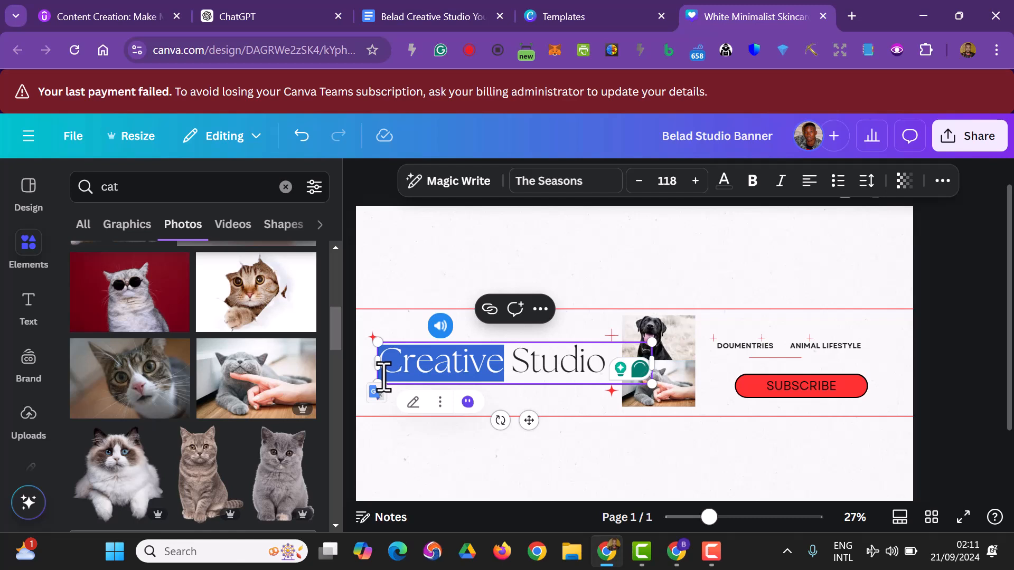
pyautogui.write('Be')
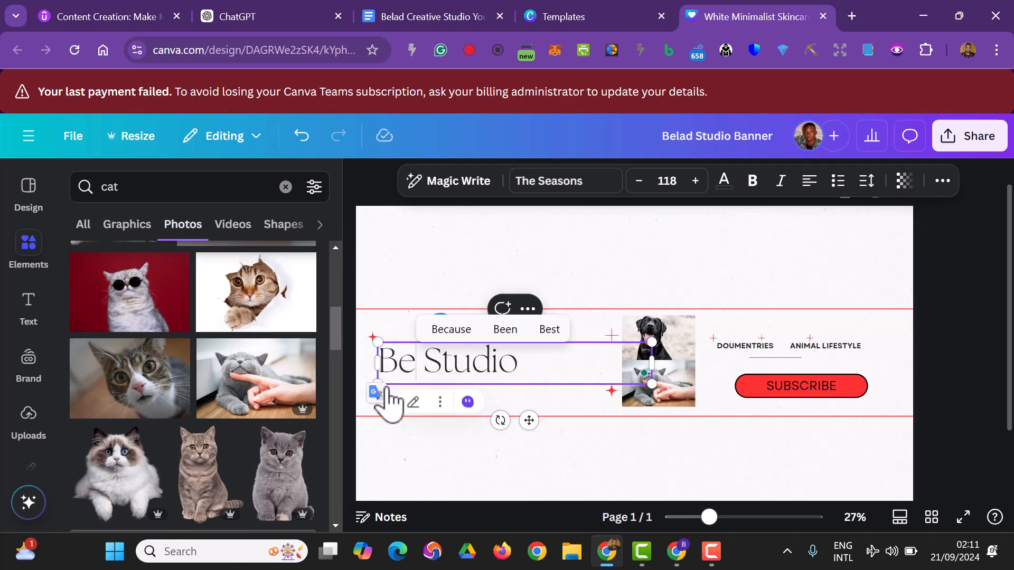
pyautogui.write('lad')
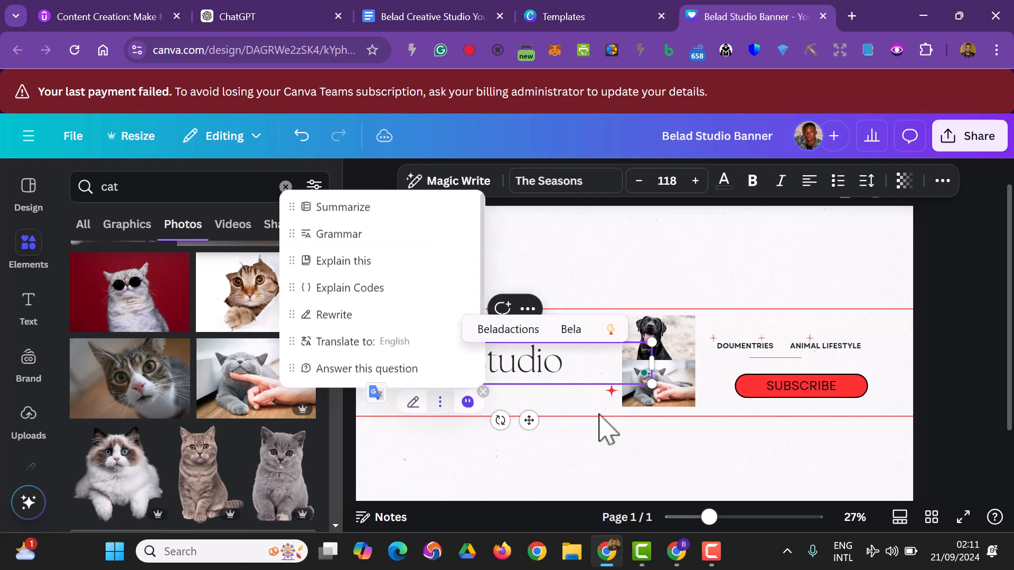
pyautogui.click(940, 392)
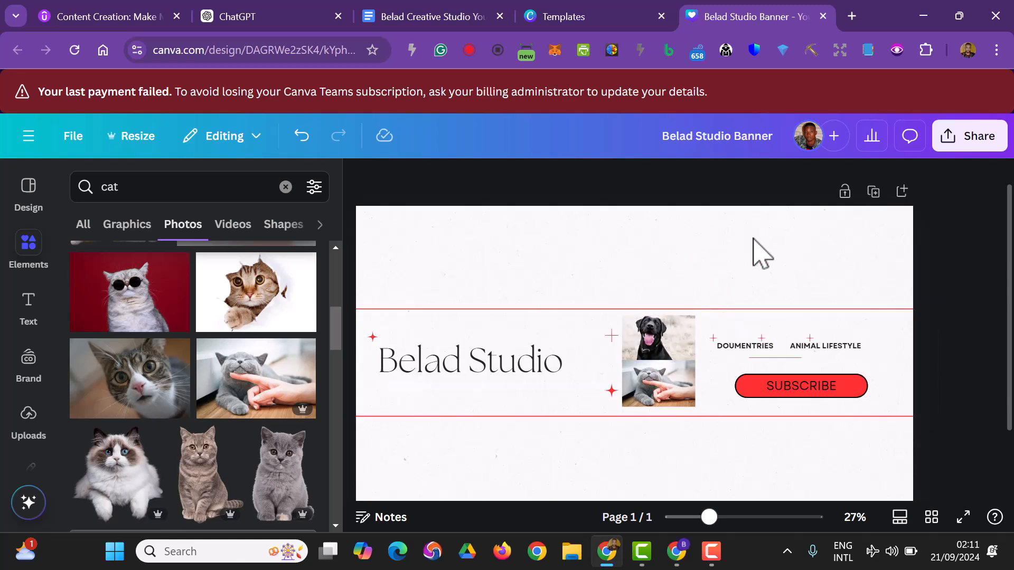
# Download the finished Belad Studio Banner as a JPG file.
pyautogui.click(957, 143)
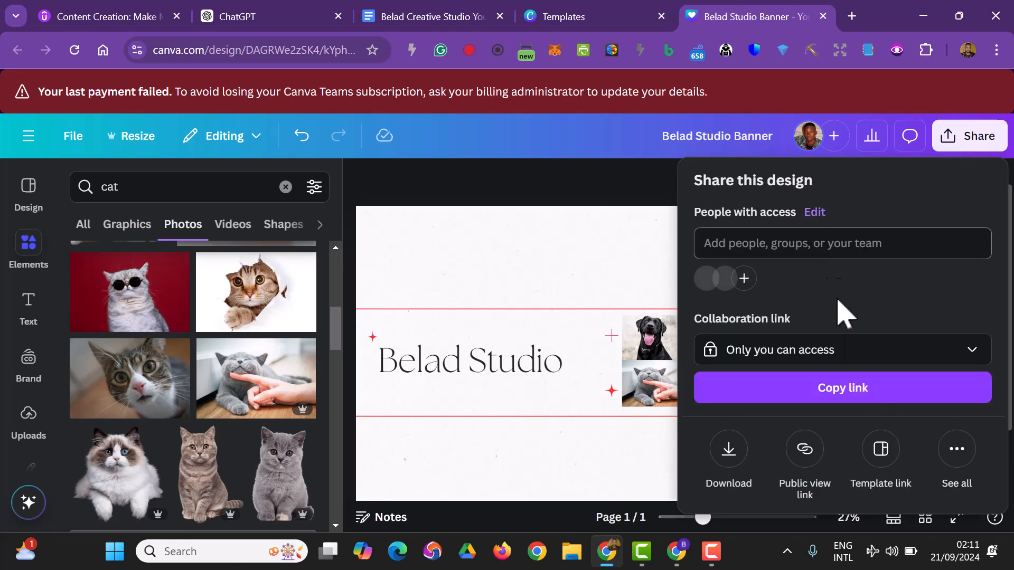
pyautogui.click(724, 457)
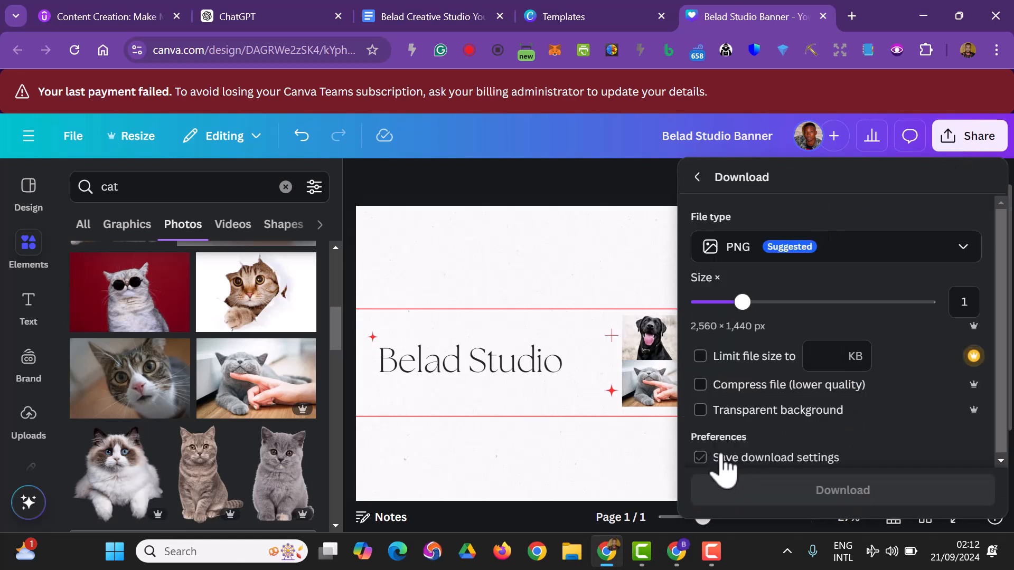
pyautogui.click(757, 258)
pyautogui.click(757, 260)
pyautogui.click(753, 261)
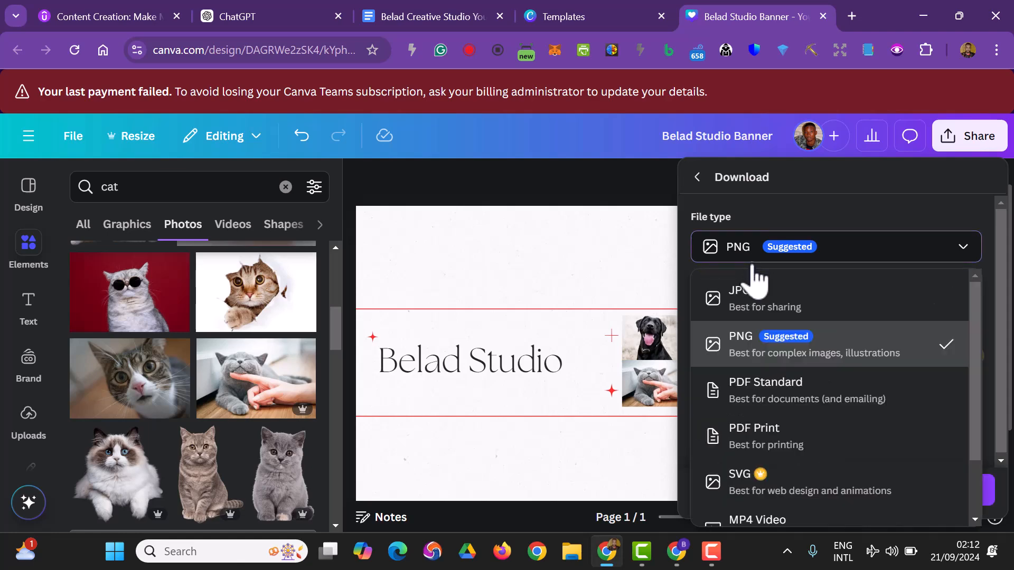
pyautogui.click(758, 299)
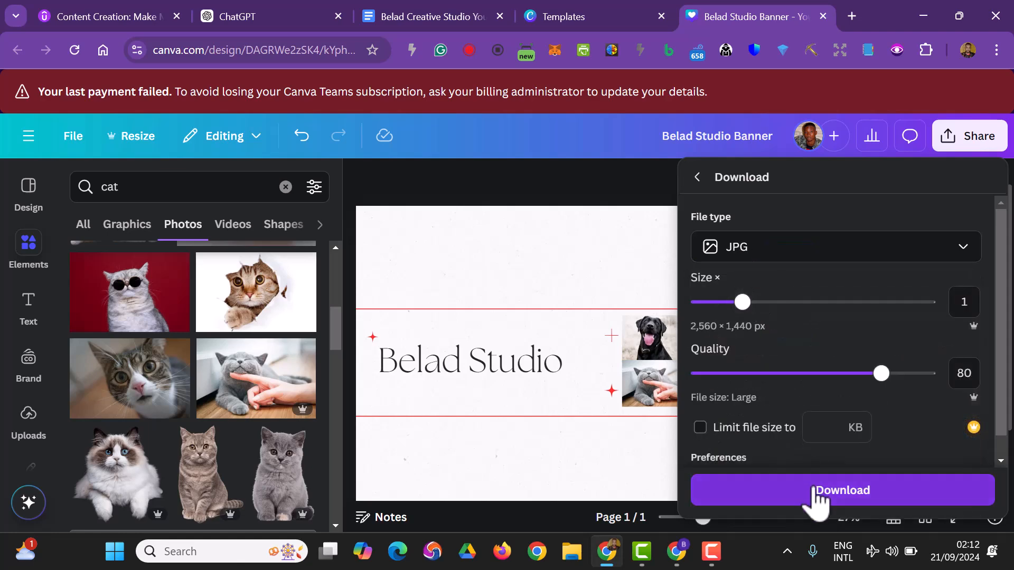
pyautogui.click(843, 490)
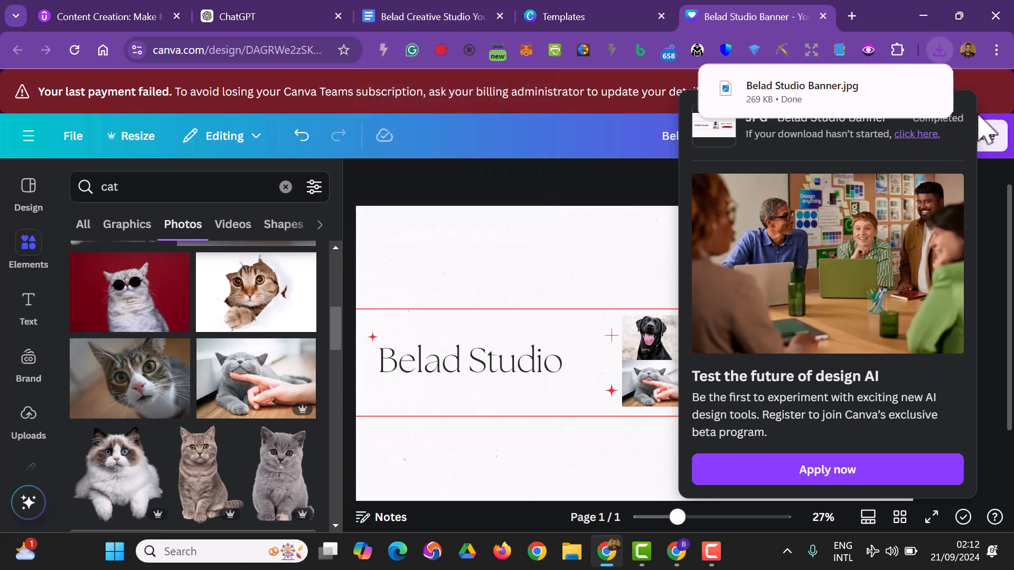
pyautogui.click(594, 200)
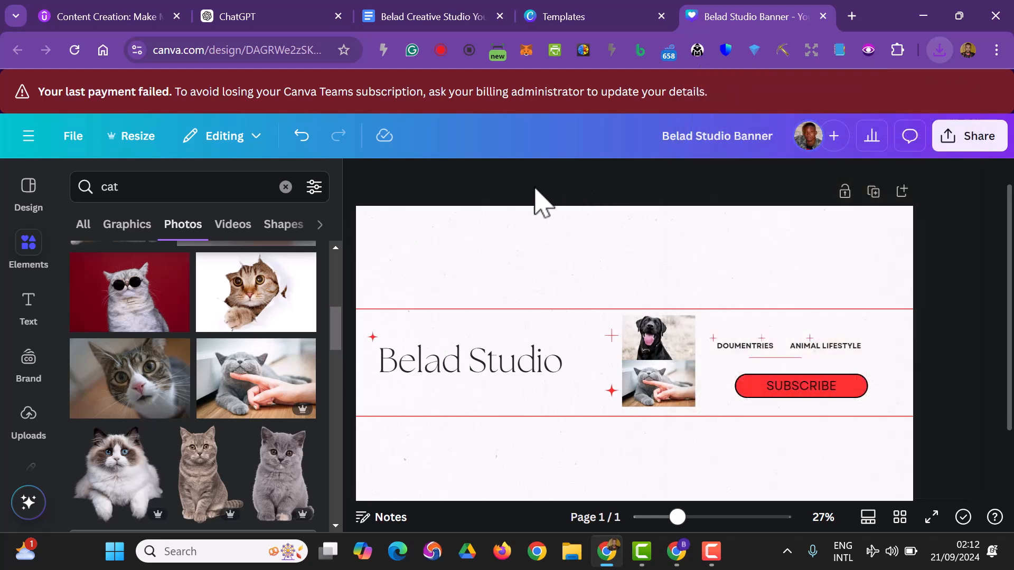
# Go to the Canva home page and review the logo and channel art advice in the ChatGPT brand direction.
pyautogui.click(28, 137)
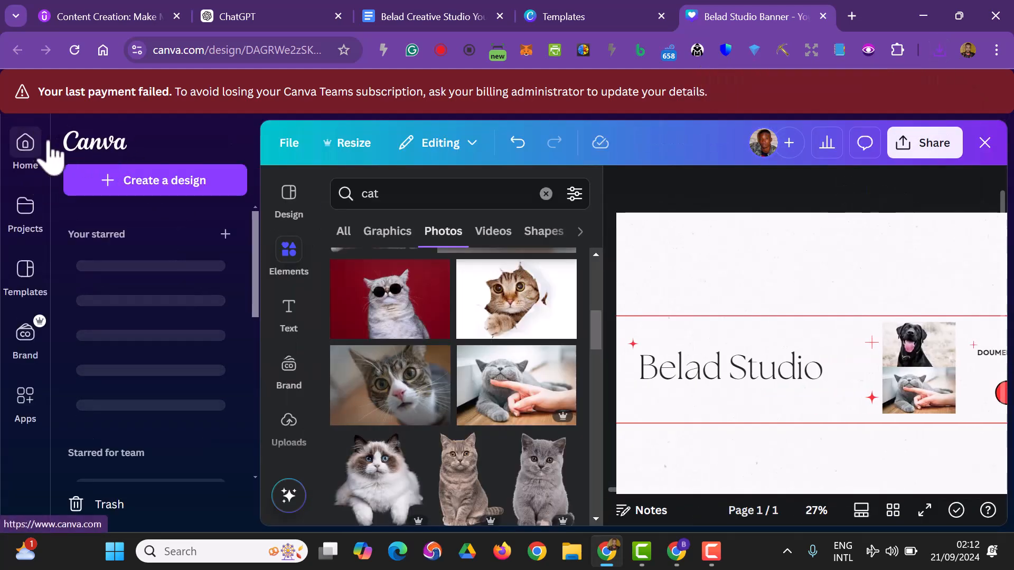
pyautogui.click(82, 143)
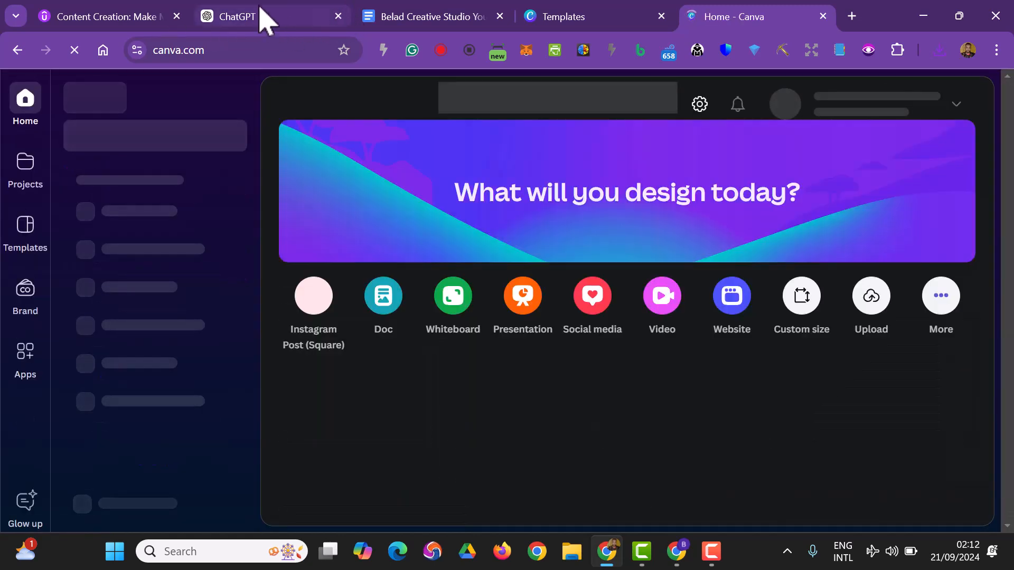
pyautogui.click(261, 17)
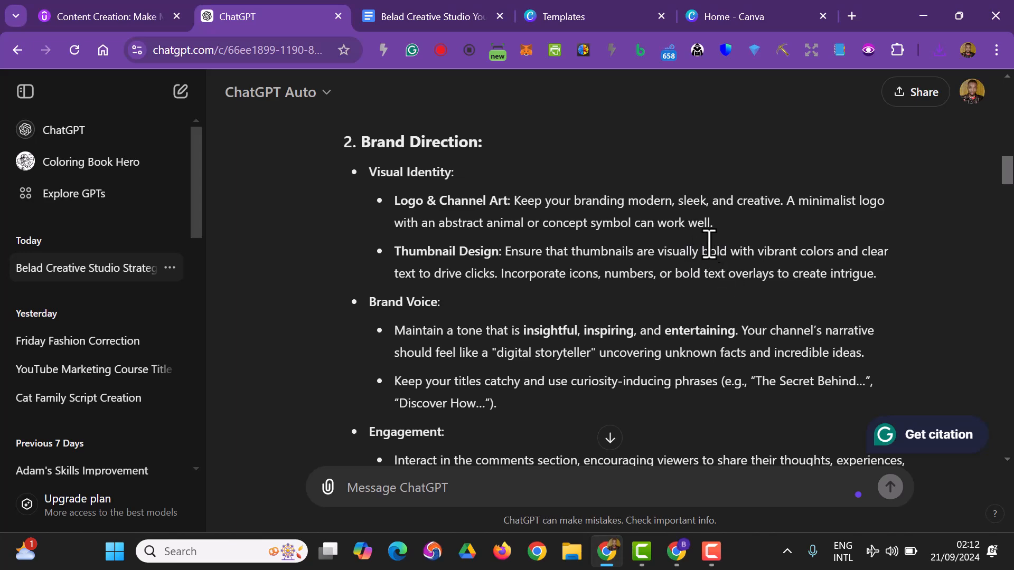
pyautogui.click(735, 15)
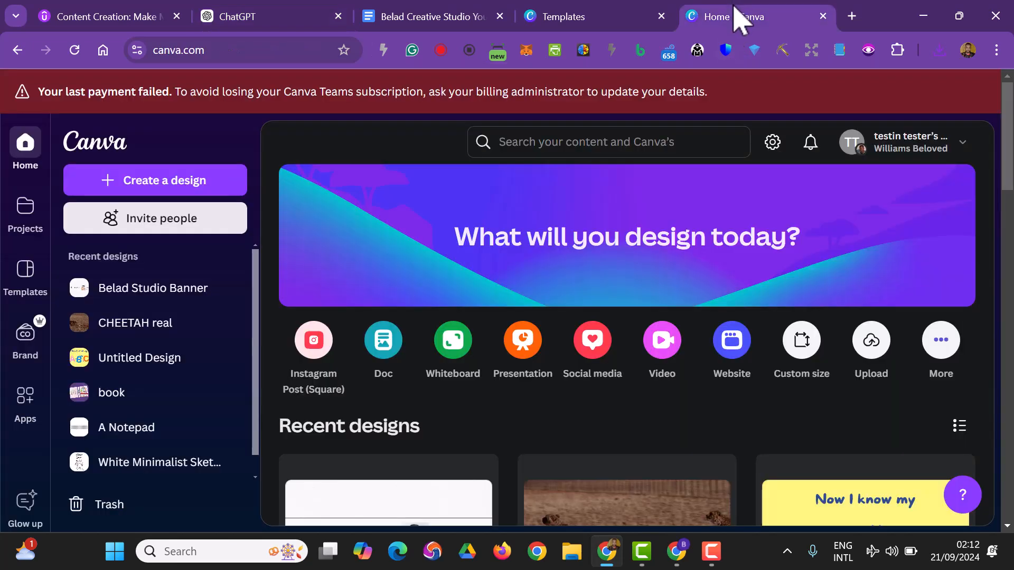
# Search Canva for "logo" and open the Black and White Circle Global Tech Logo template for customizing.
pyautogui.click(513, 143)
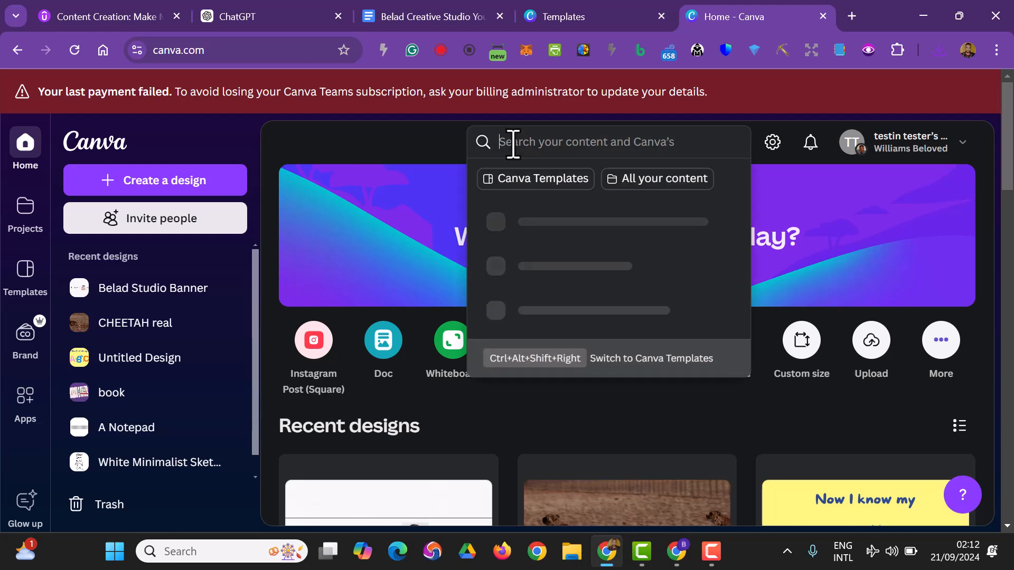
pyautogui.write('logo')
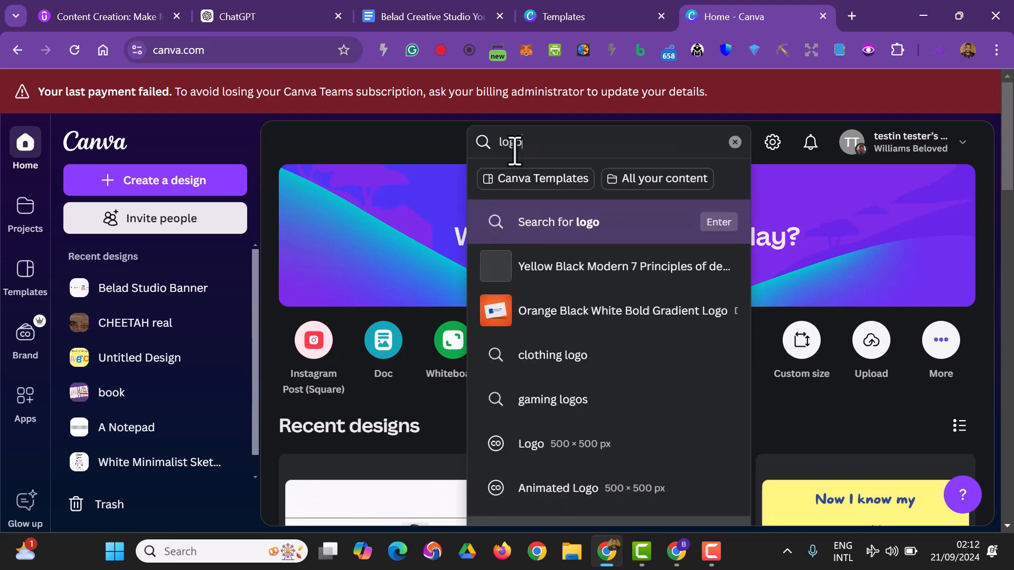
pyautogui.press('Return')
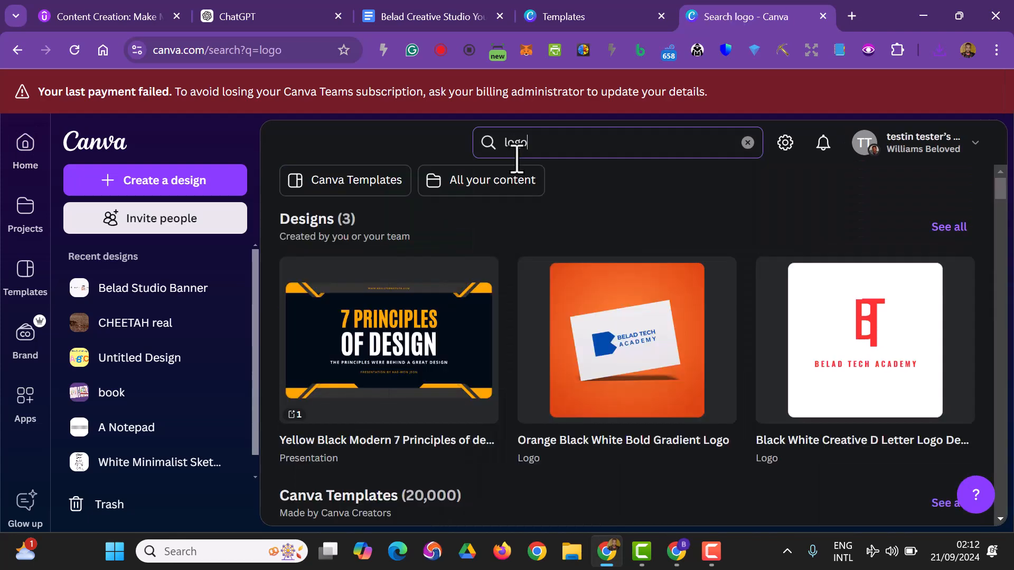
pyautogui.scroll(-5, 526, 203)
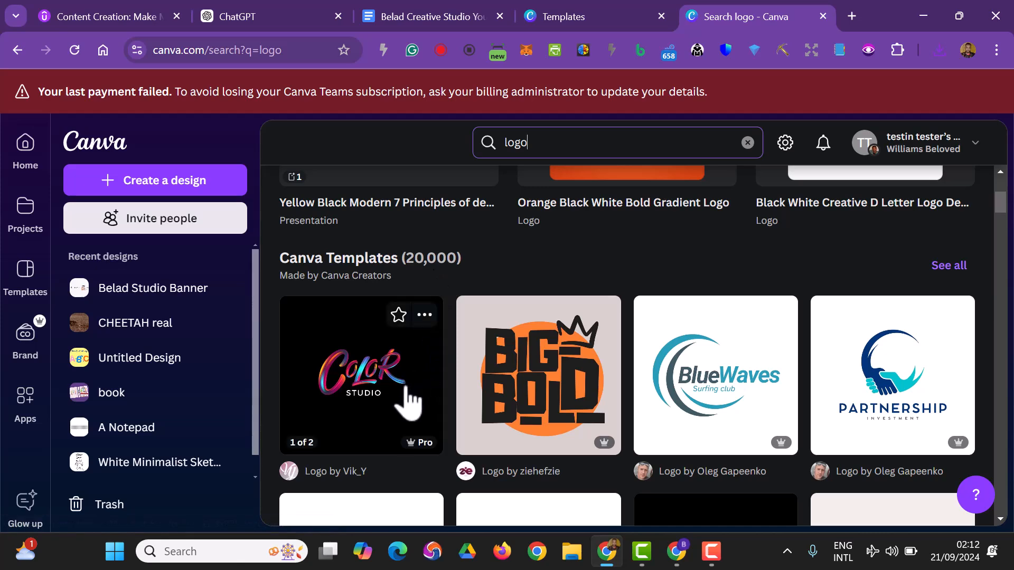
pyautogui.scroll(-6, 525, 317)
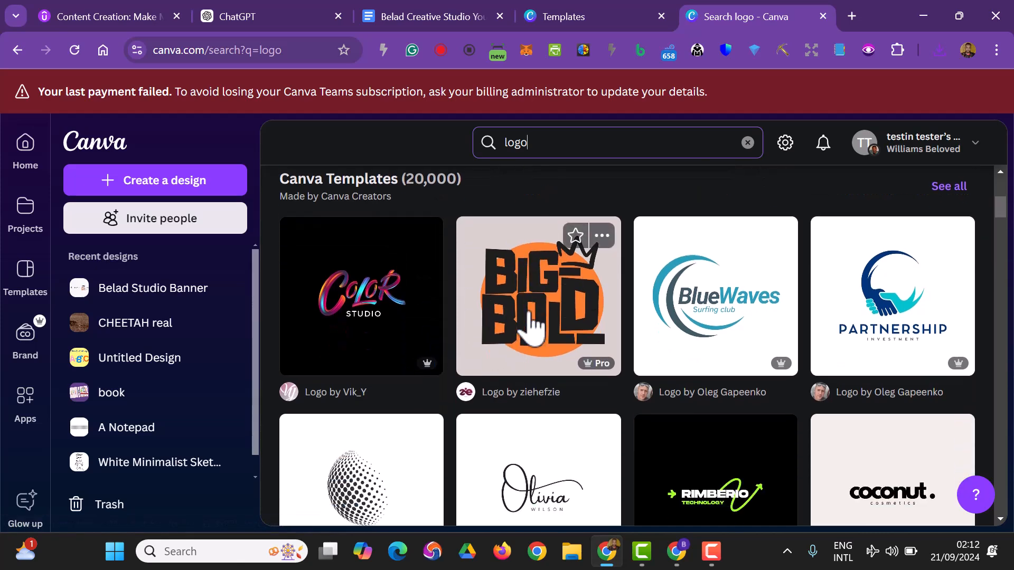
pyautogui.click(328, 257)
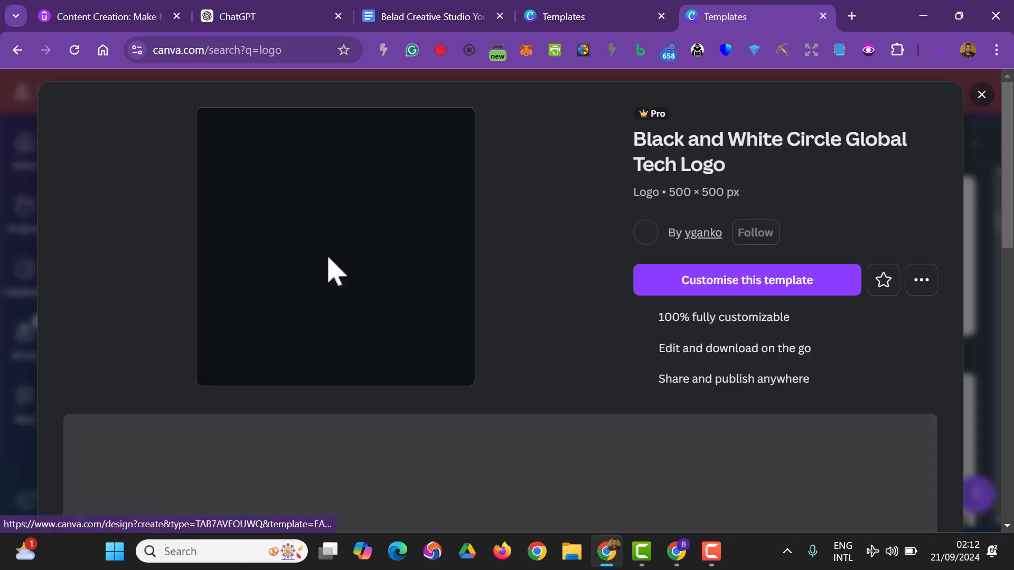
pyautogui.click(685, 284)
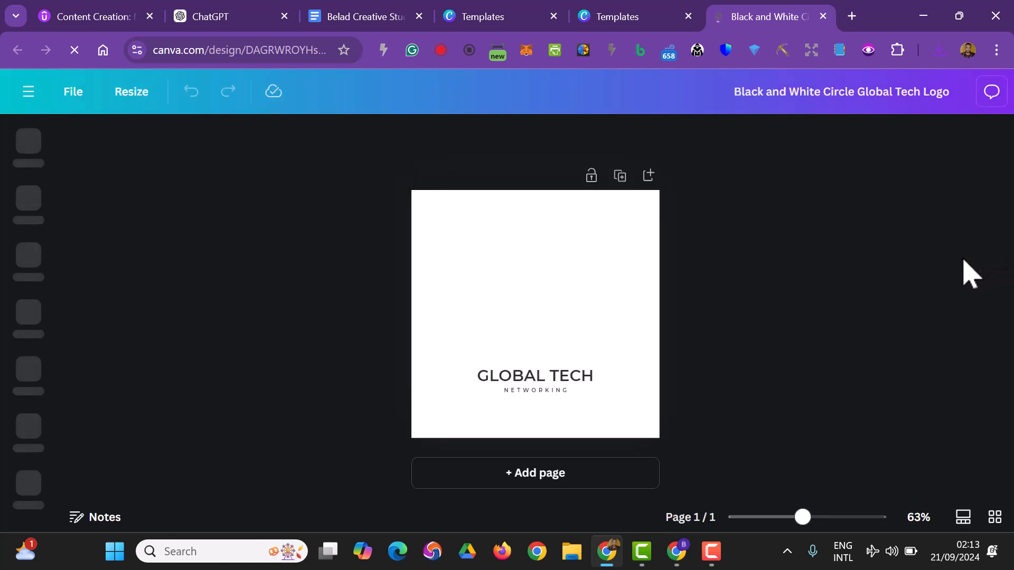
# Replace the logo's "GLOBAL TECH" text with "BELAD CREATIVE STUDIO".
pyautogui.click(564, 382)
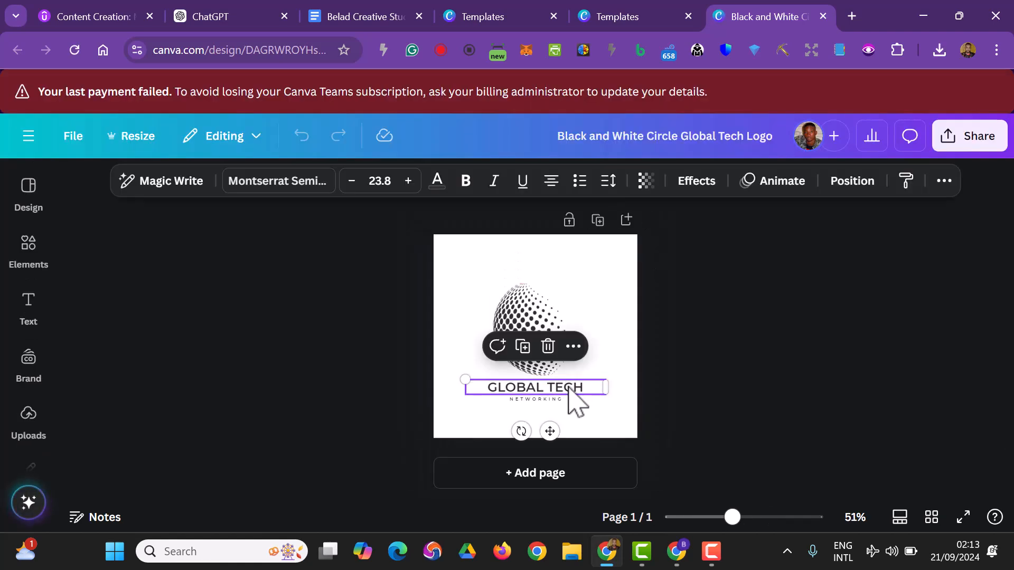
pyautogui.doubleClick(569, 388)
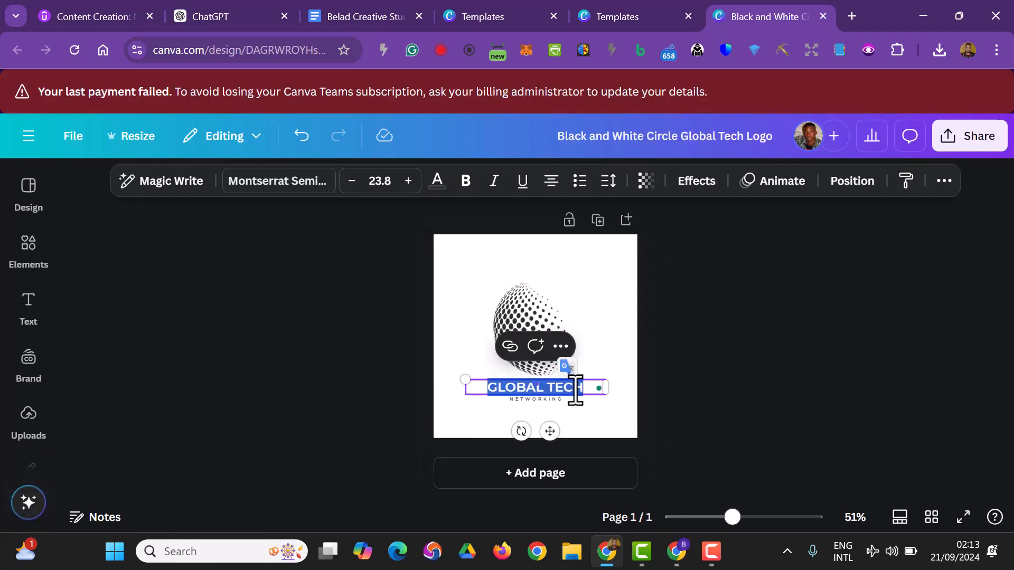
pyautogui.write('BW')
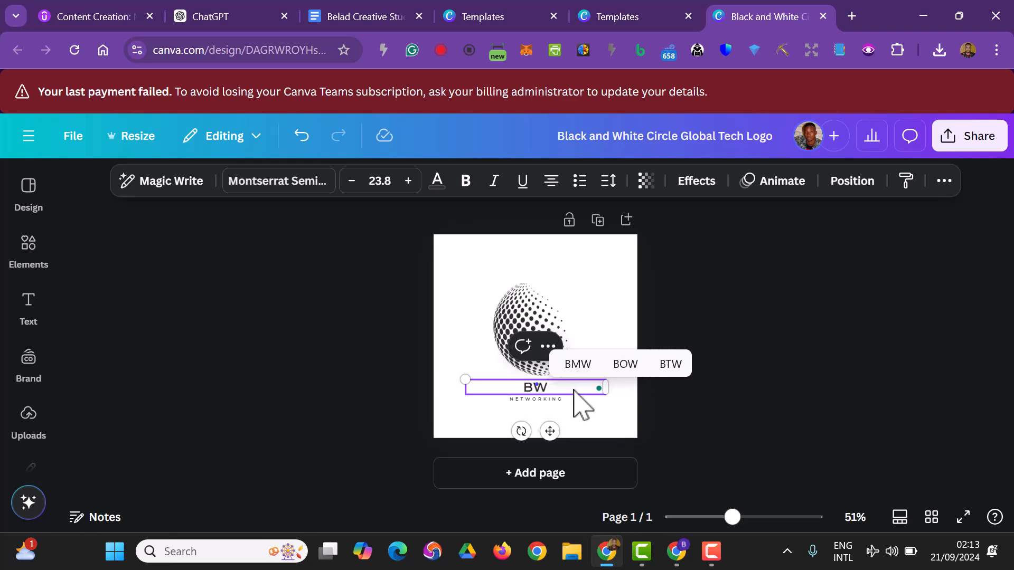
pyautogui.press('BackSpace')
pyautogui.write('E')
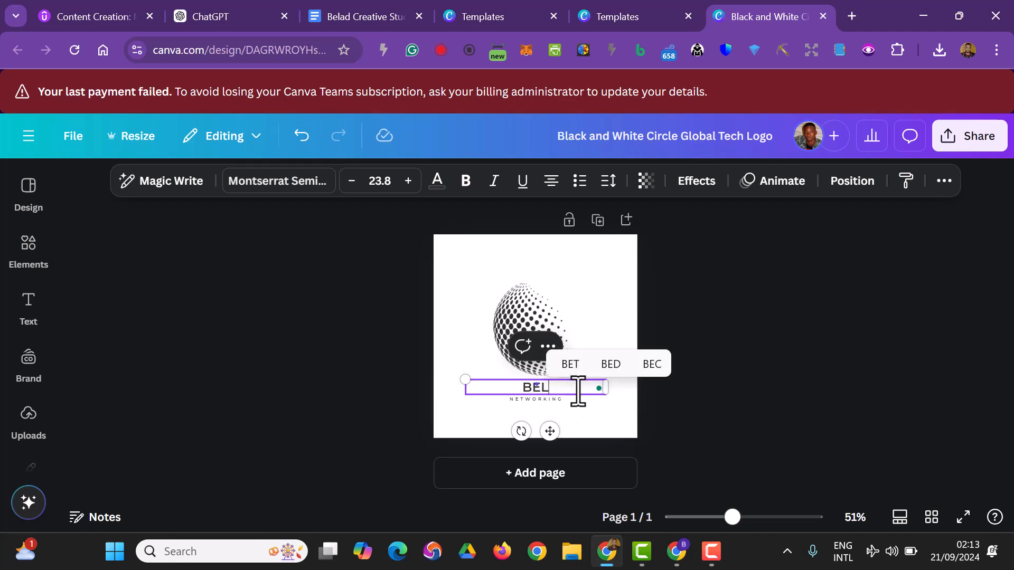
pyautogui.write('LAD CREATI')
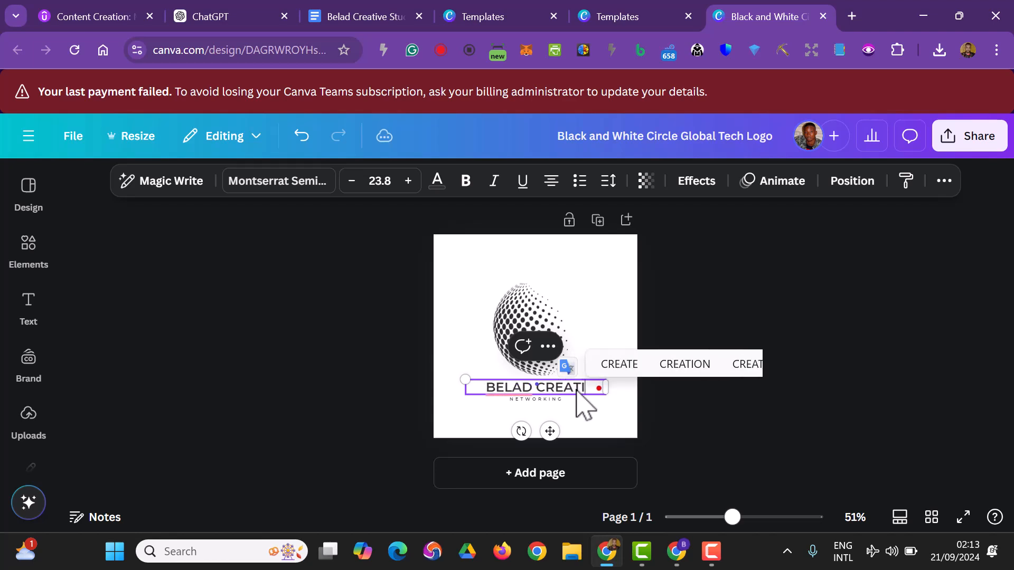
pyautogui.write('VE')
pyautogui.write(' STU')
pyautogui.write('D')
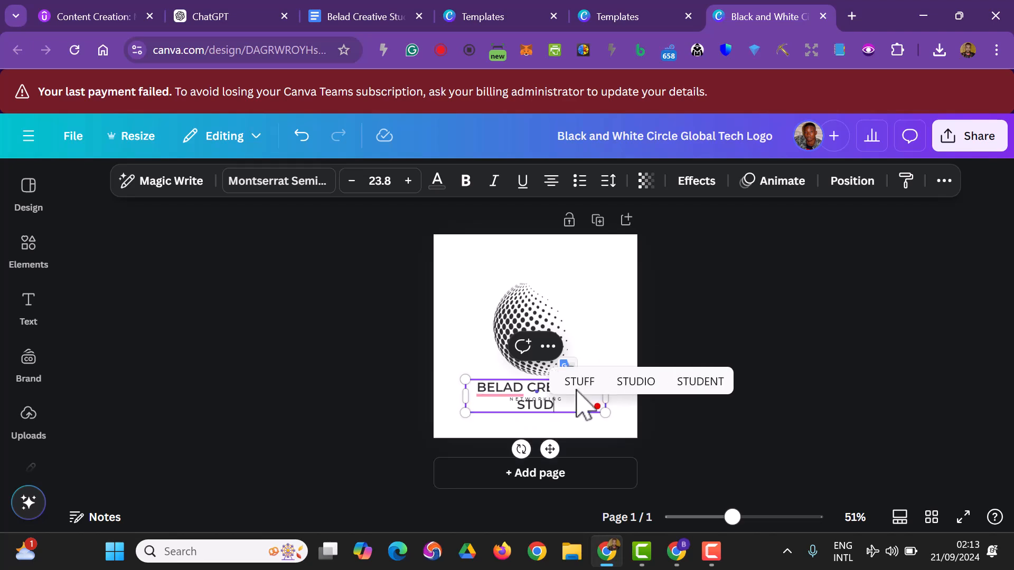
pyautogui.write('IO')
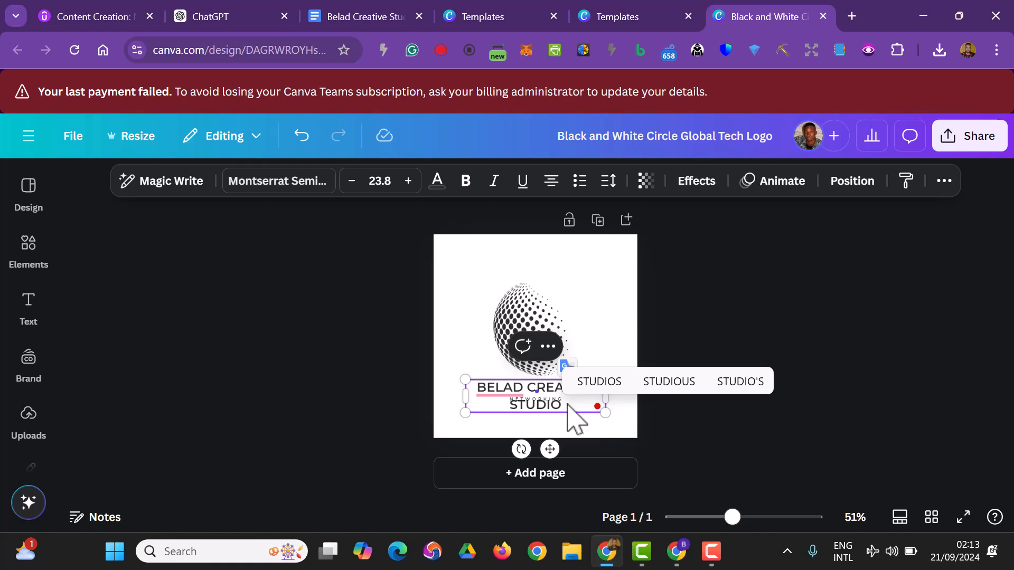
pyautogui.click(276, 373)
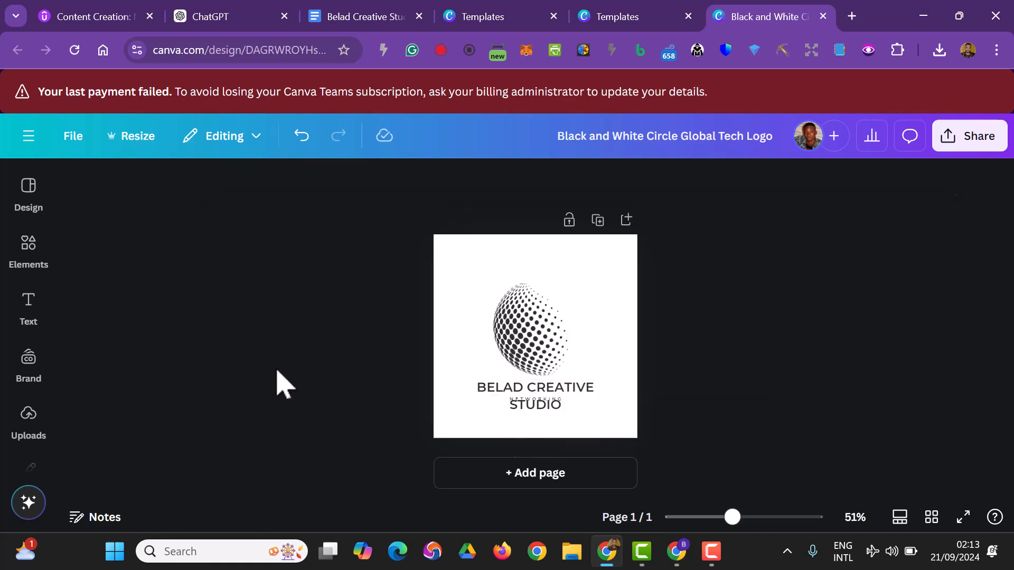
# Shorten the logo's main text to "BELAD STUDIO".
pyautogui.click(579, 404)
pyautogui.click(585, 403)
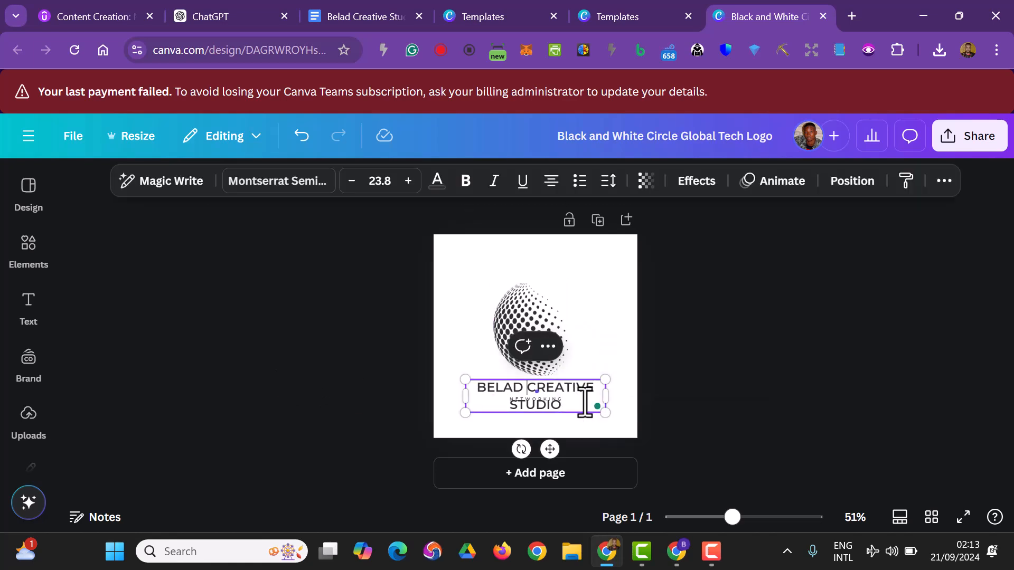
pyautogui.hotkey('ctrl', 'a')
pyautogui.write('B')
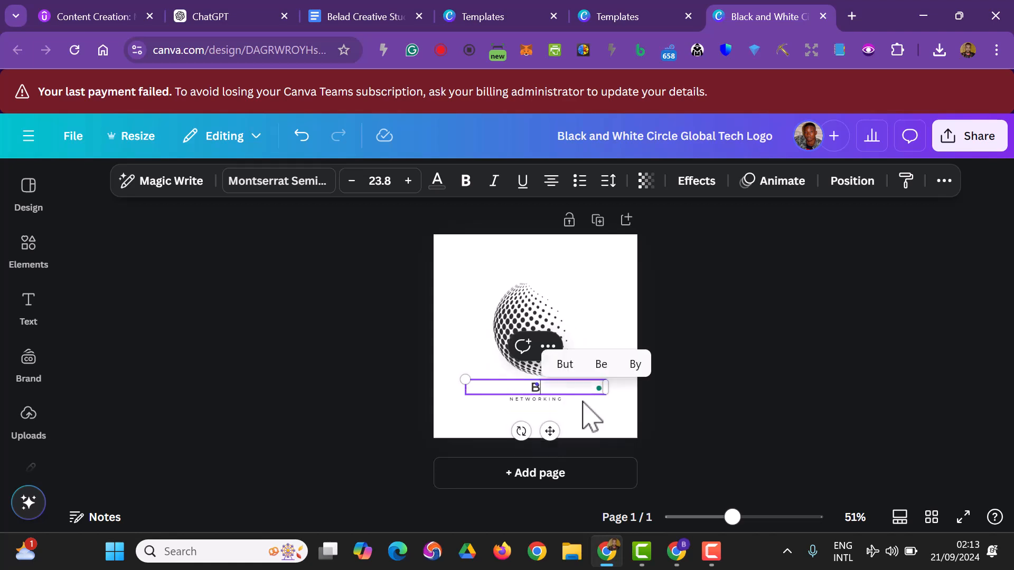
pyautogui.write('ELA')
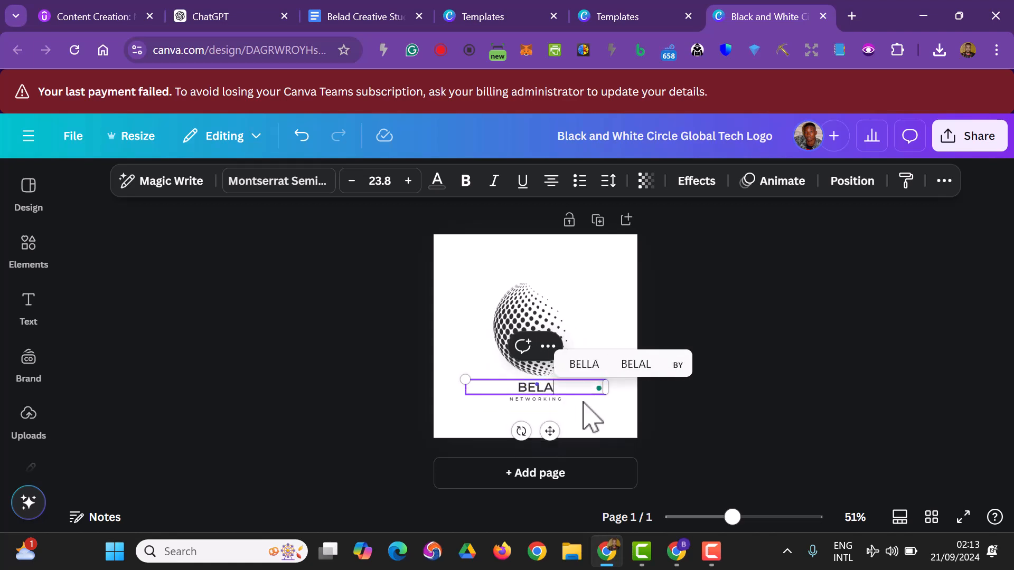
pyautogui.write('D STUDIO')
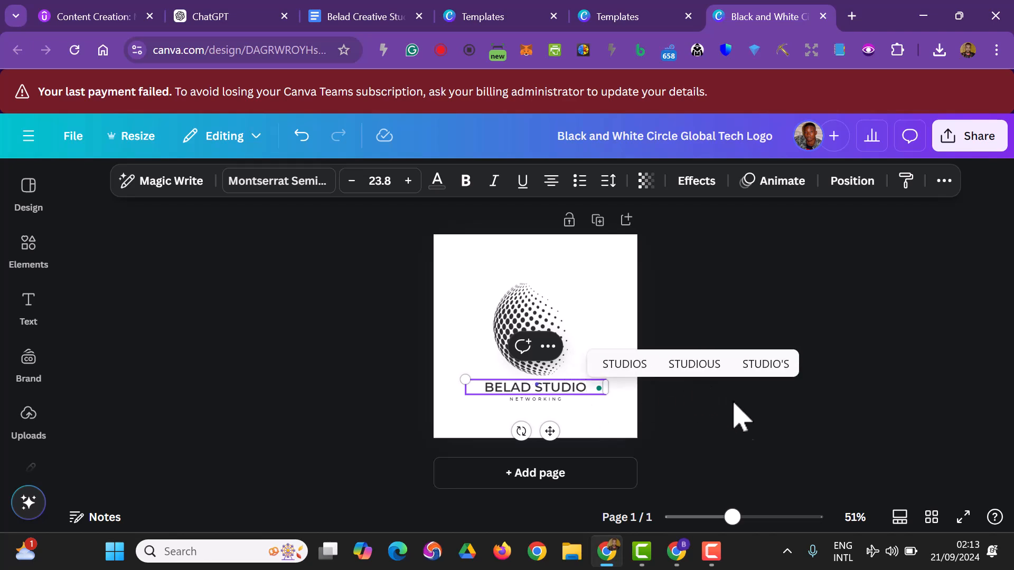
pyautogui.click(747, 432)
# Delete the dotted globe graphic above the logo text.
pyautogui.click(515, 340)
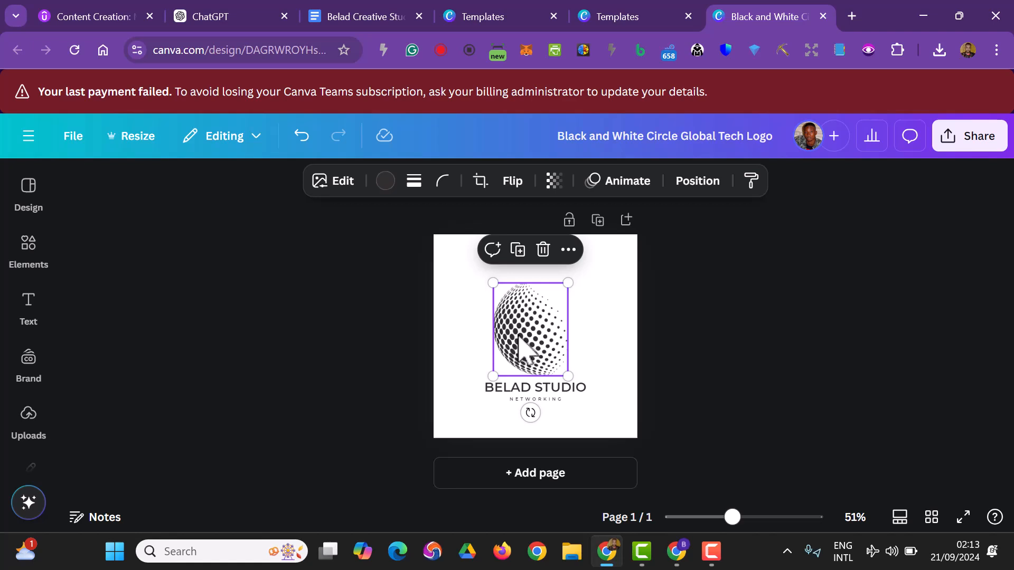
pyautogui.press('Delete')
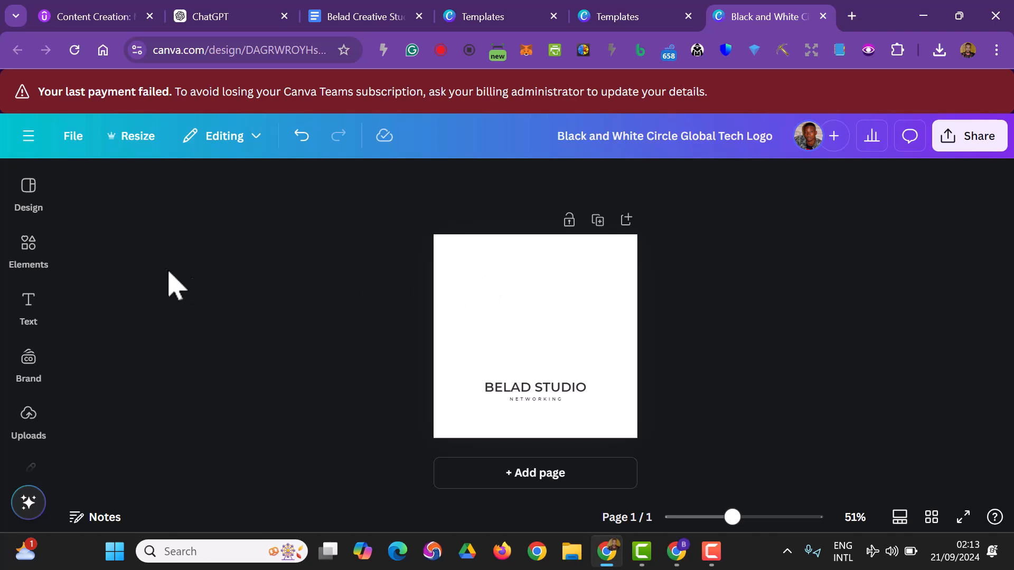
# Search the design elements library for "Anima stripes".
pyautogui.click(24, 254)
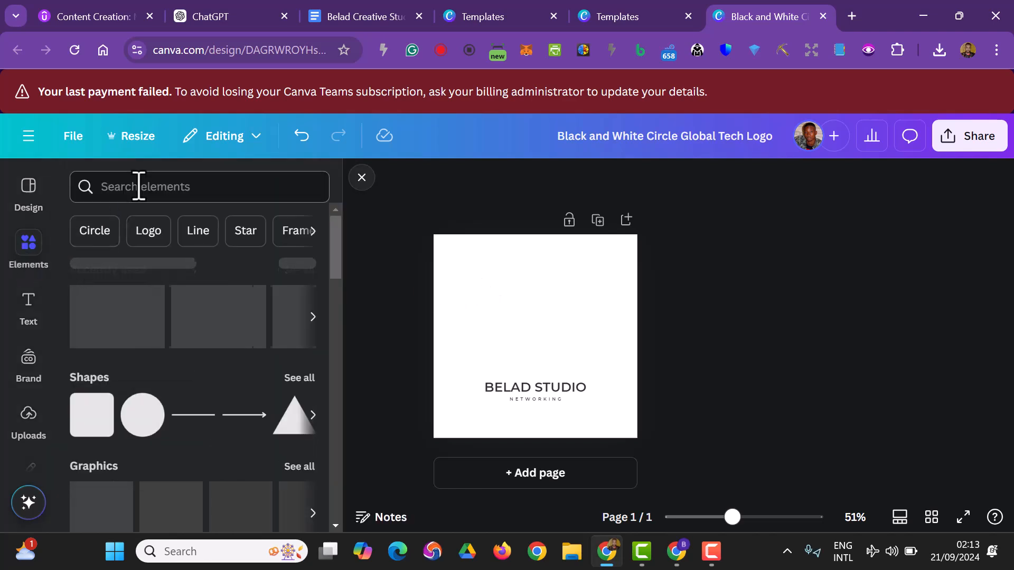
pyautogui.click(138, 187)
pyautogui.write('A')
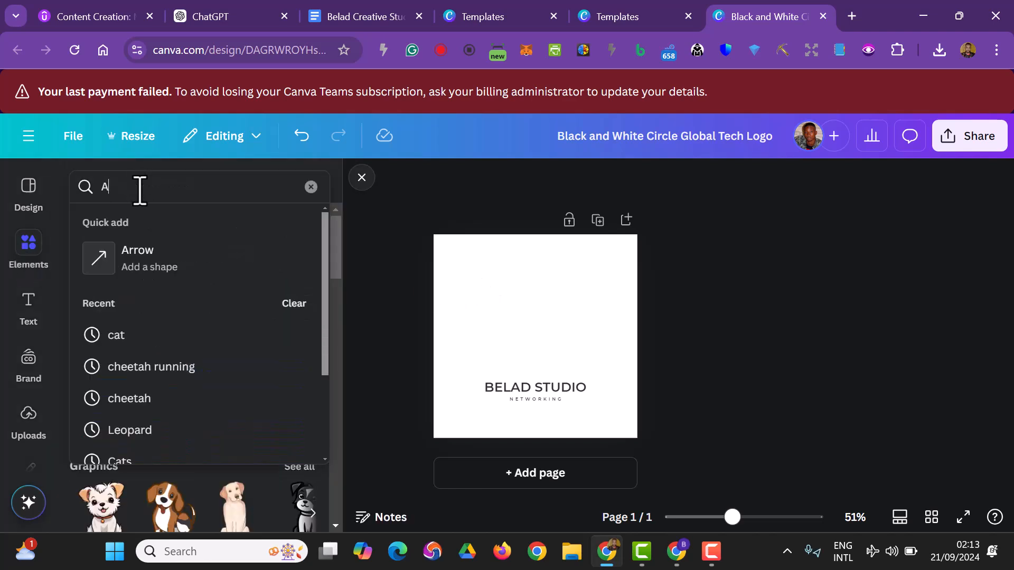
pyautogui.write('nima')
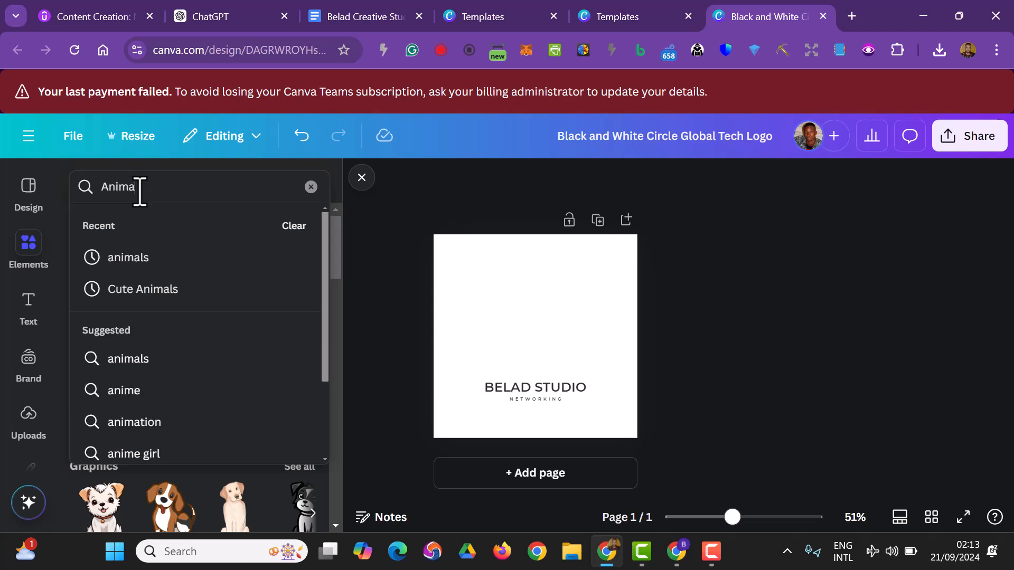
pyautogui.write(' stripes')
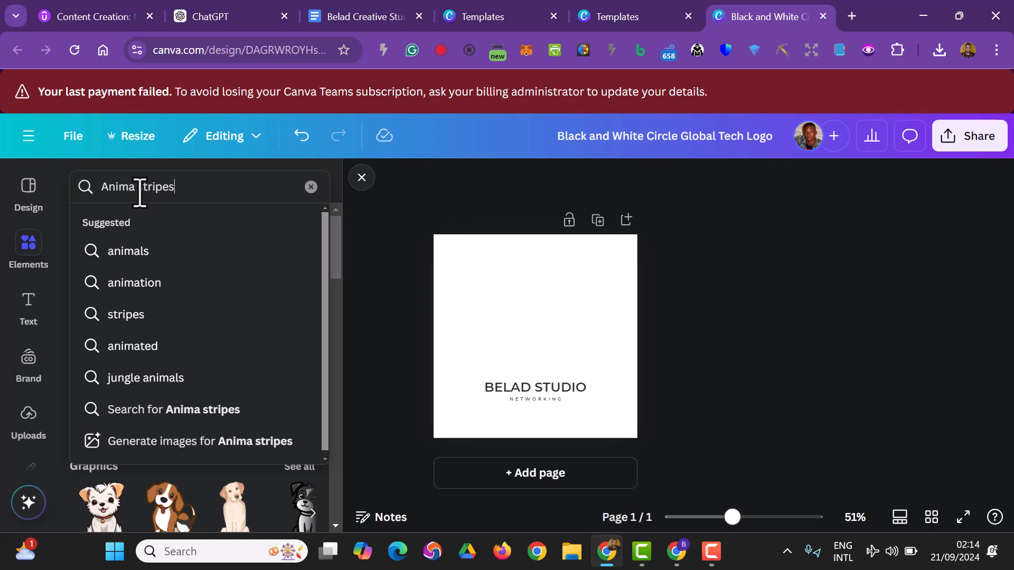
pyautogui.press('Return')
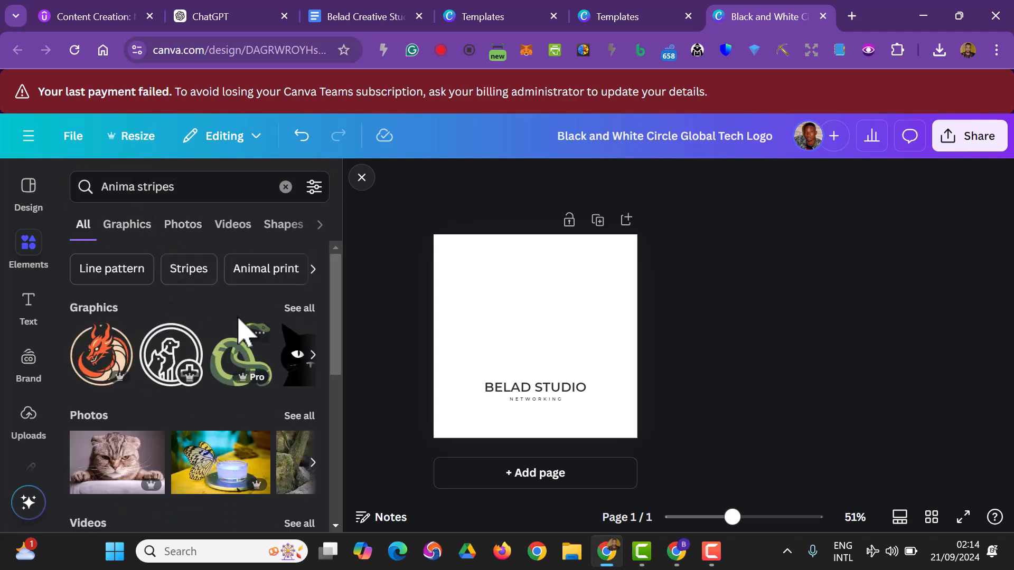
# Limit the results to graphics and add the white diagonal stripes graphic to the logo.
pyautogui.scroll(-2, 240, 348)
pyautogui.scroll(2, 227, 333)
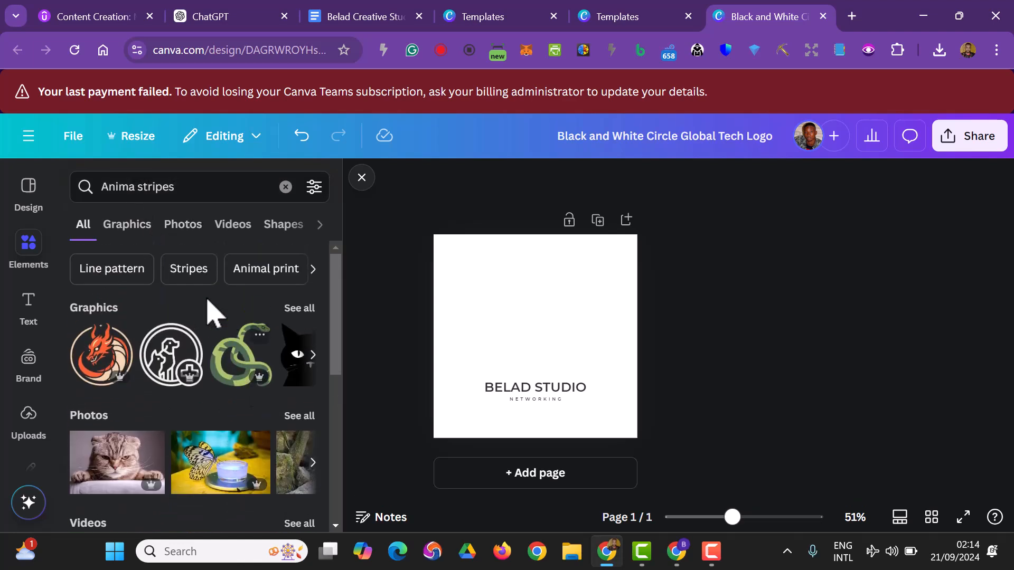
pyautogui.click(127, 227)
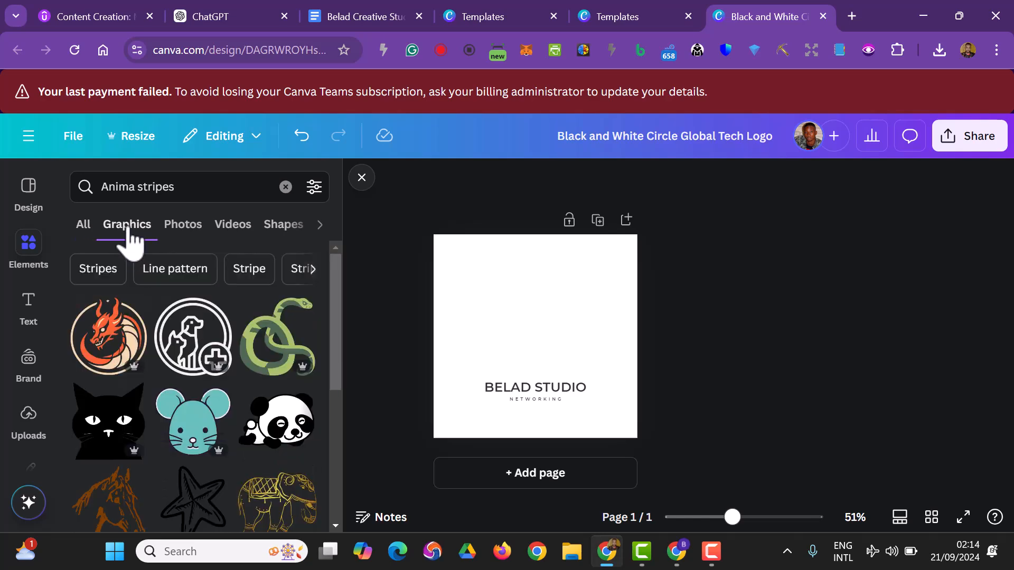
pyautogui.scroll(-3, 151, 338)
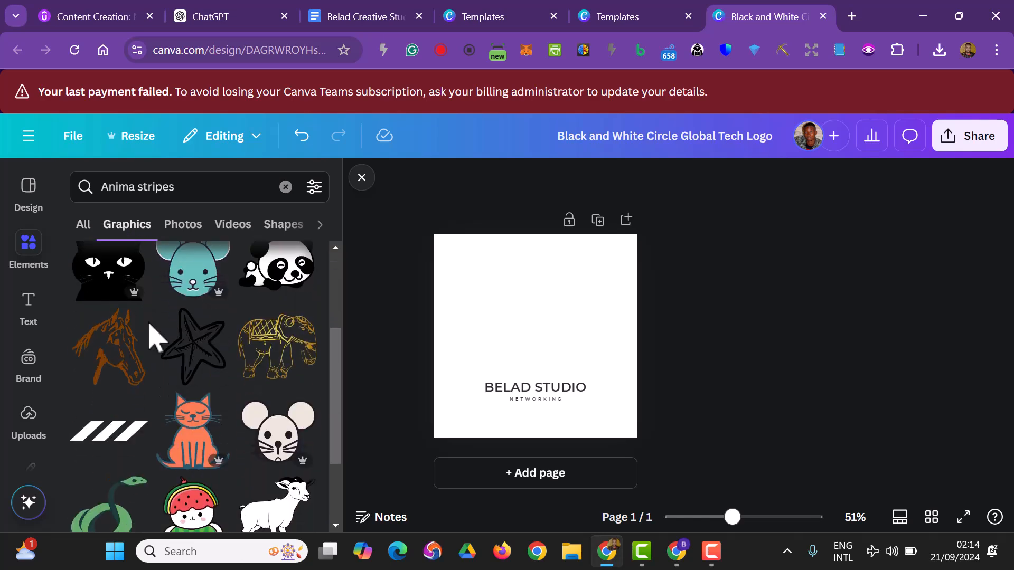
pyautogui.scroll(-2, 156, 338)
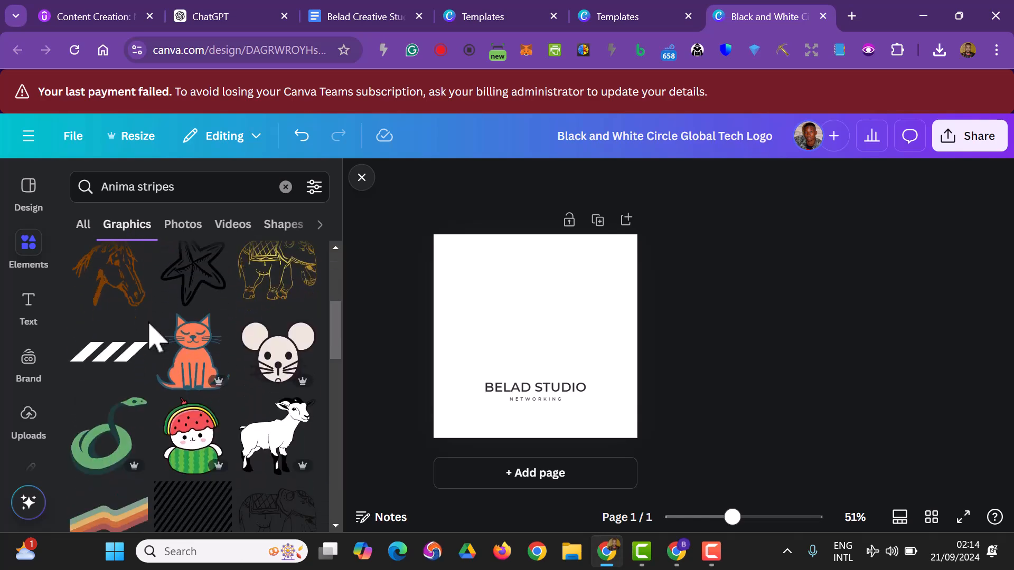
pyautogui.click(117, 353)
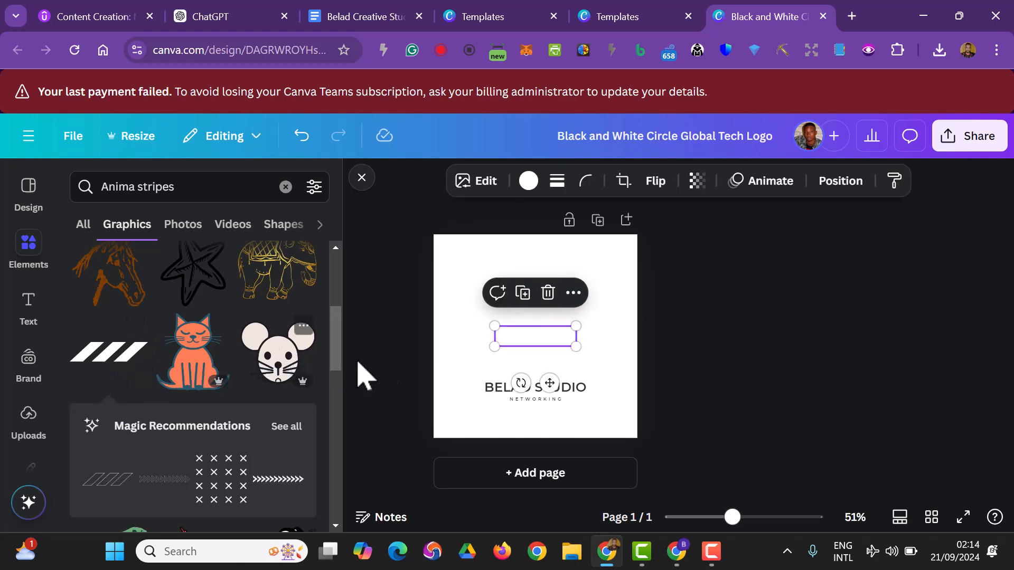
# Recolour the diagonal stripes graphic solid black.
pyautogui.click(528, 181)
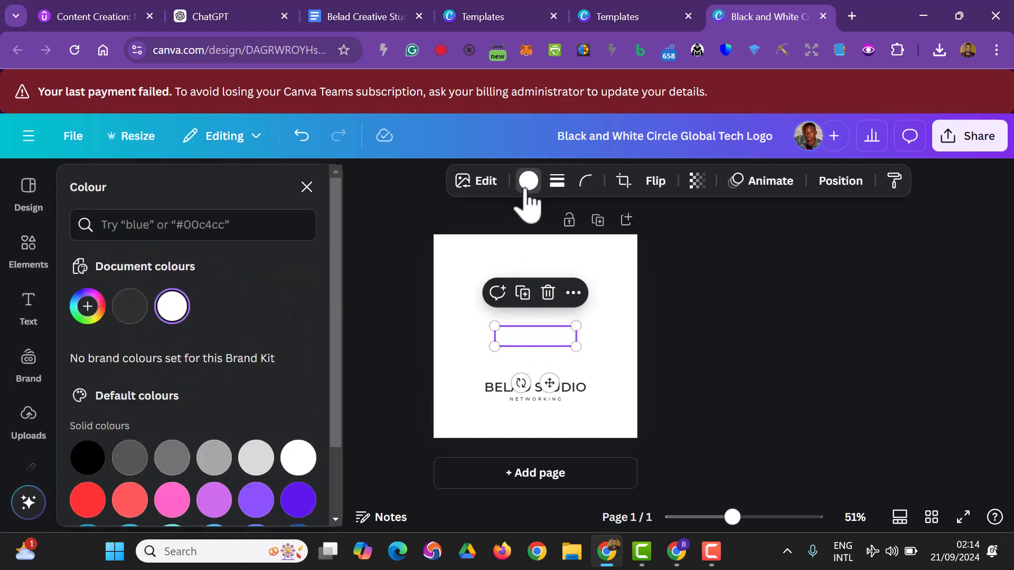
pyautogui.click(95, 458)
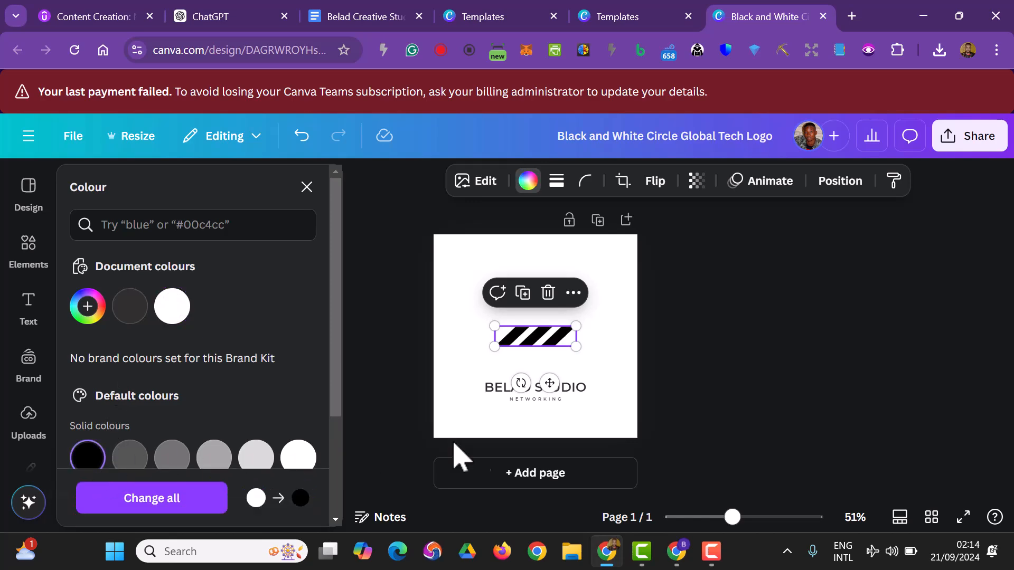
pyautogui.click(757, 362)
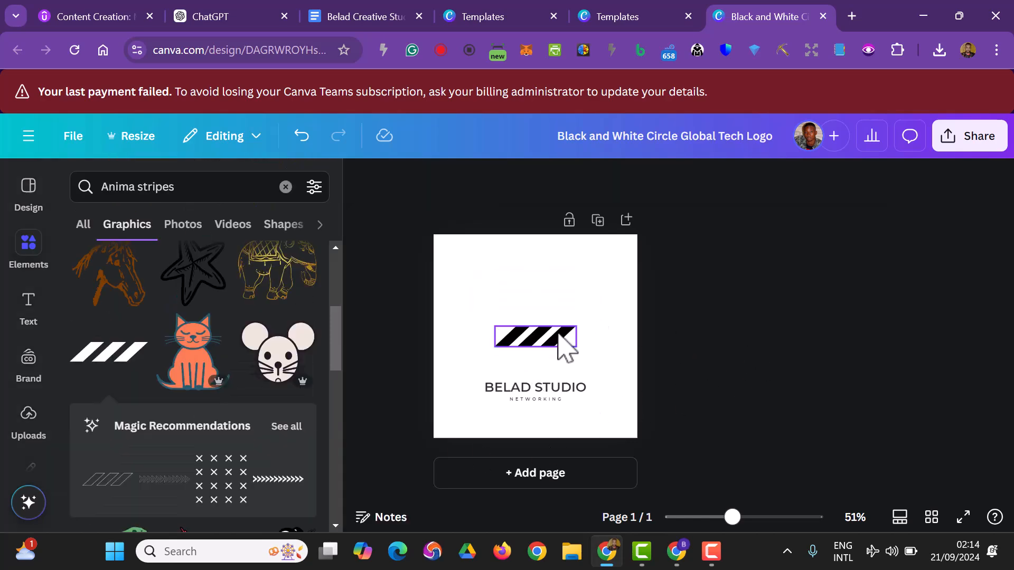
# Enlarge the black stripes graphic and move the BELAD STUDIO text up directly beneath it.
pyautogui.click(554, 329)
pyautogui.moveTo(554, 328)
pyautogui.mouseDown()
pyautogui.moveTo(553, 315)
pyautogui.moveTo(610, 357)
pyautogui.moveTo(524, 317)
pyautogui.moveTo(536, 324)
pyautogui.mouseUp()
pyautogui.click(557, 386)
pyautogui.moveTo(557, 385); pyautogui.dragTo(554, 366)
# Delete the "NETWORKING" tagline and shift the BELAD STUDIO text slightly closer to the stripes.
pyautogui.click(561, 400)
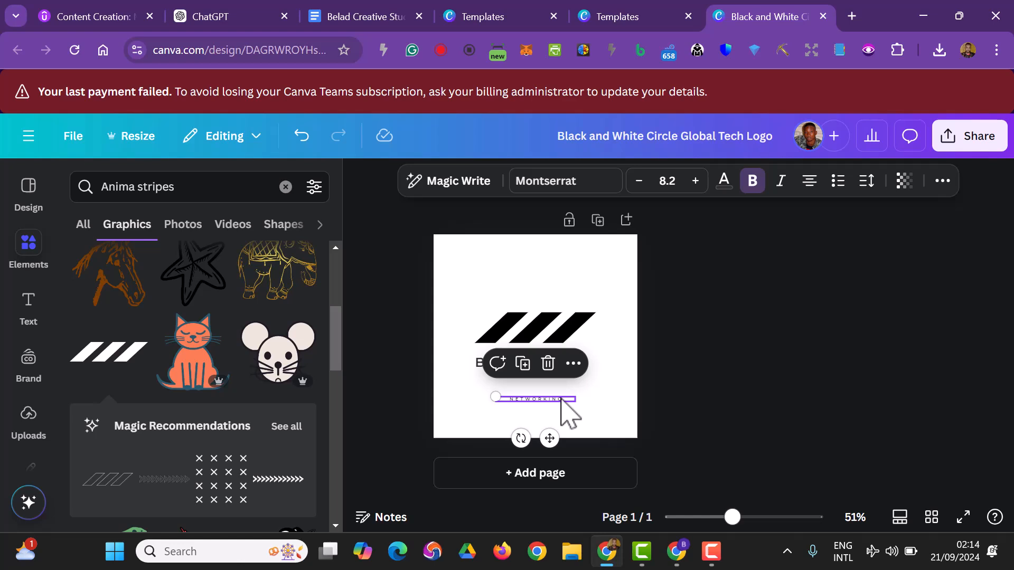
pyautogui.press('Delete')
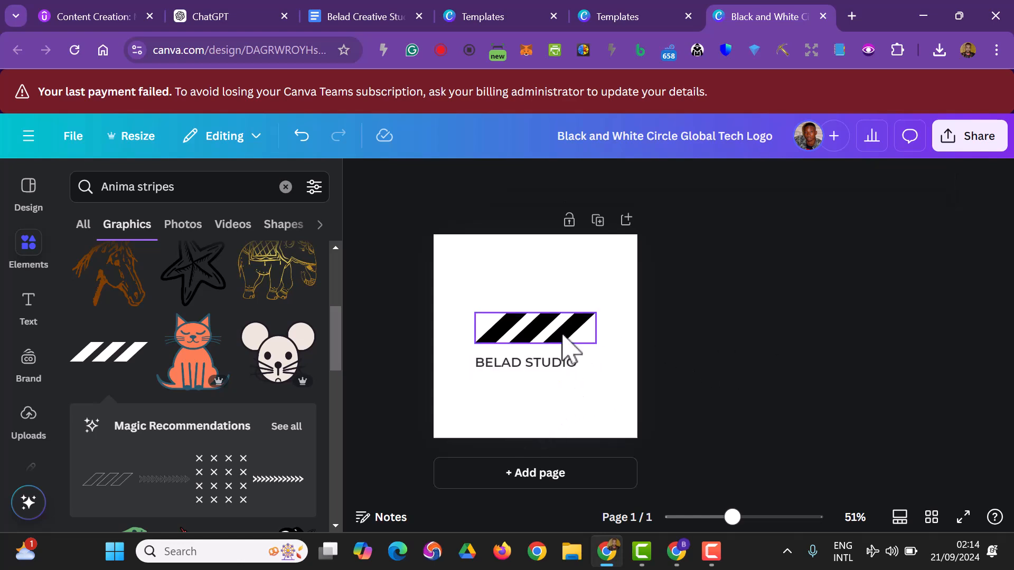
pyautogui.click(564, 341)
pyautogui.moveTo(572, 370); pyautogui.dragTo(570, 359)
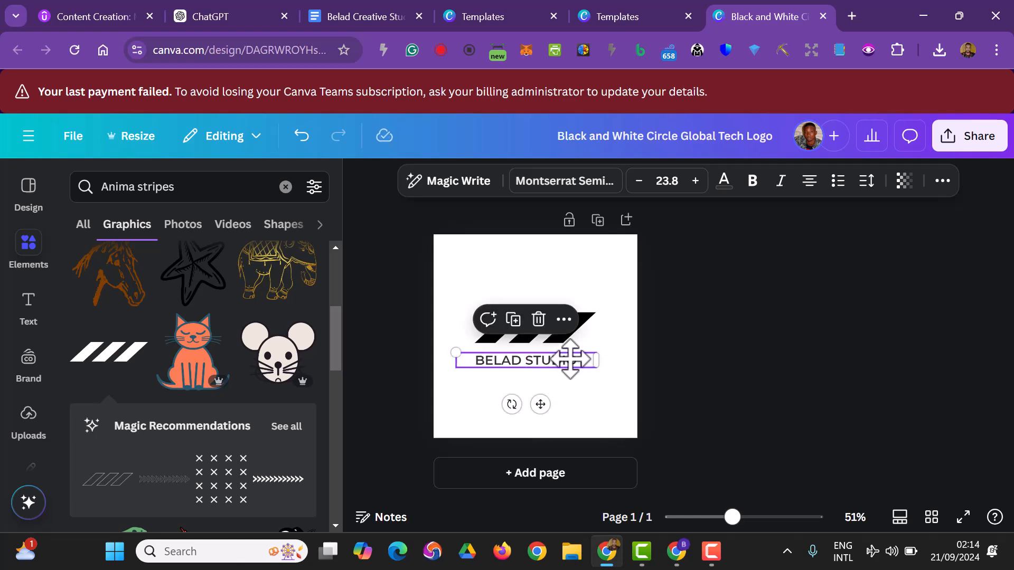
pyautogui.click(768, 376)
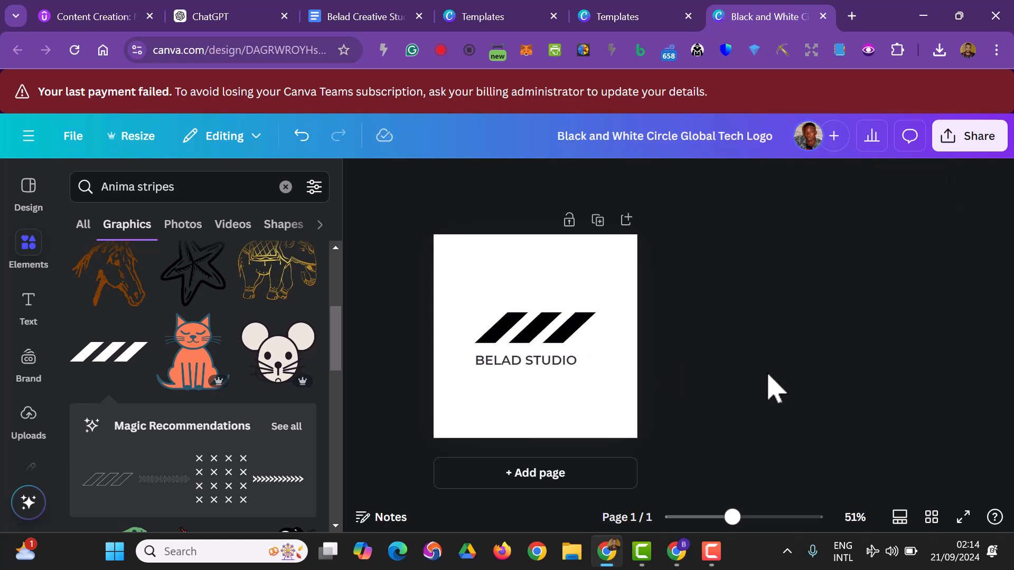
# Set the BELAD STUDIO text to size 36 and widen its box to about 395 so it fits on one line.
pyautogui.click(576, 367)
pyautogui.moveTo(597, 361); pyautogui.dragTo(566, 362)
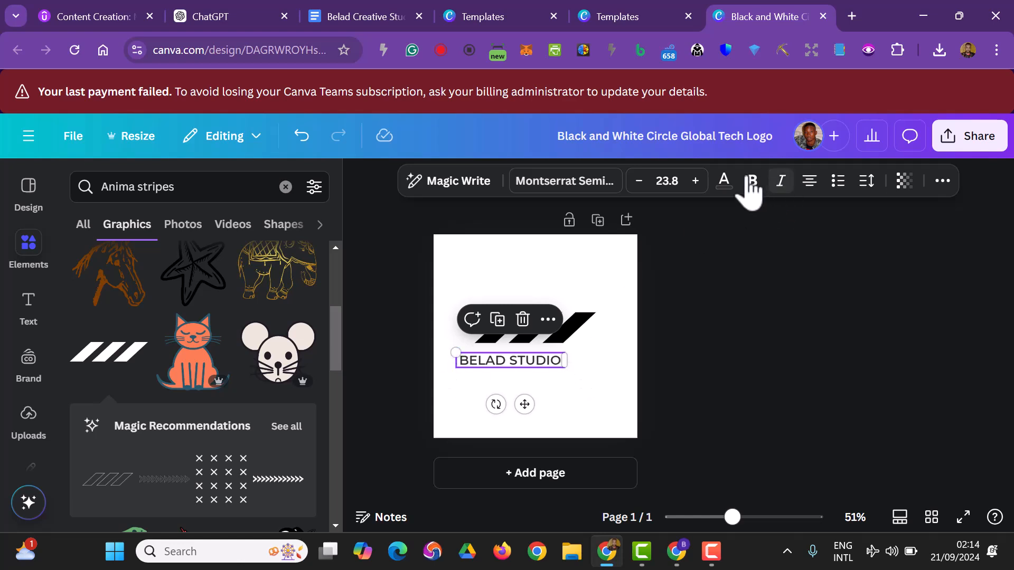
pyautogui.click(666, 180)
pyautogui.scroll(-3, 645, 340)
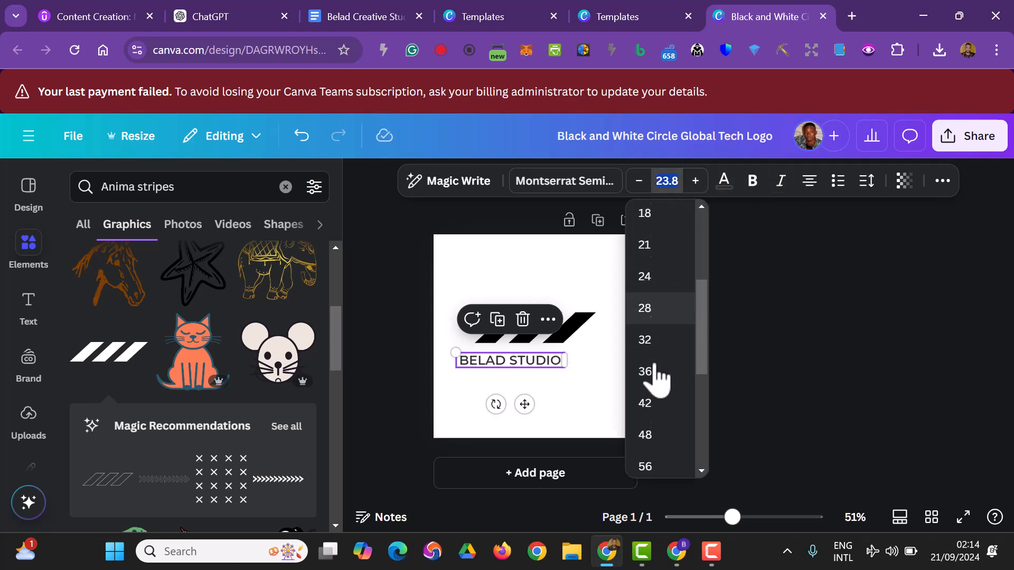
pyautogui.click(656, 348)
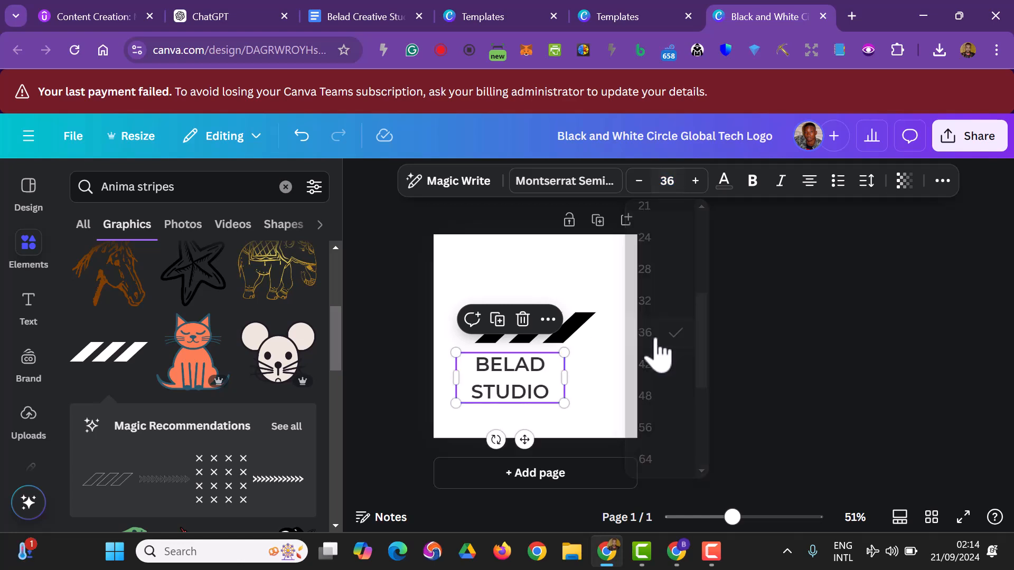
pyautogui.moveTo(570, 381); pyautogui.dragTo(623, 371)
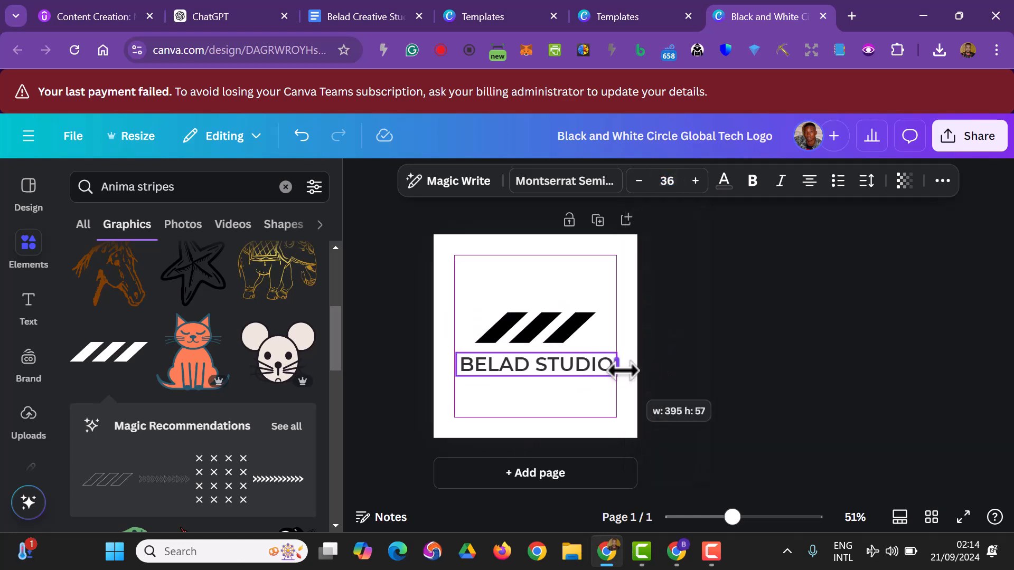
pyautogui.click(770, 344)
# Raise the stripes graphic and the BELAD STUDIO text, leaving a small gap between them in the middle of the logo.
pyautogui.moveTo(567, 340); pyautogui.dragTo(560, 318)
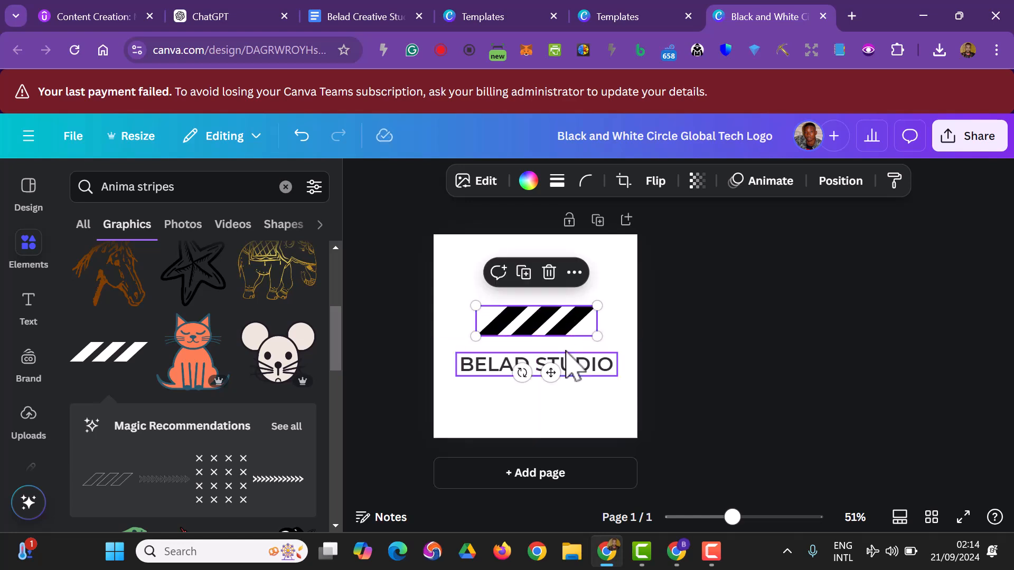
pyautogui.moveTo(560, 357); pyautogui.dragTo(561, 353)
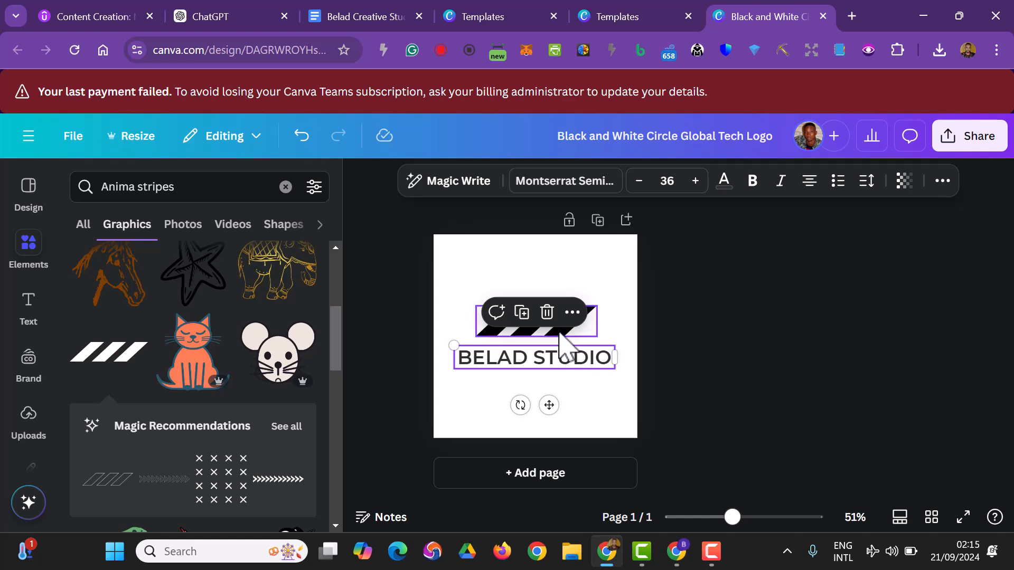
pyautogui.click(560, 332)
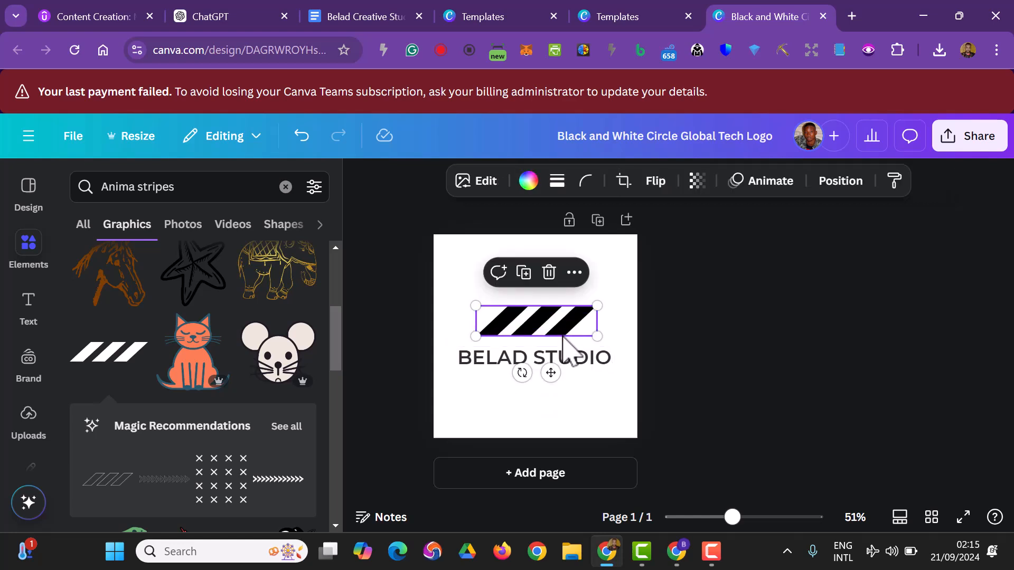
pyautogui.press('Up')
pyautogui.press('Up')
pyautogui.press('Up')
pyautogui.press('Up')
pyautogui.press('Up')
pyautogui.press('Up')
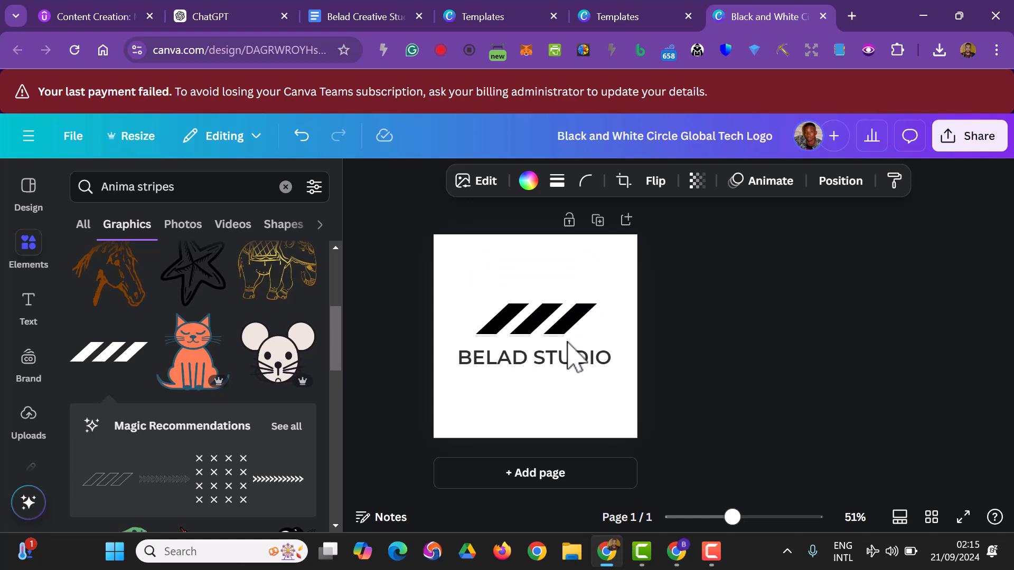
pyautogui.click(749, 355)
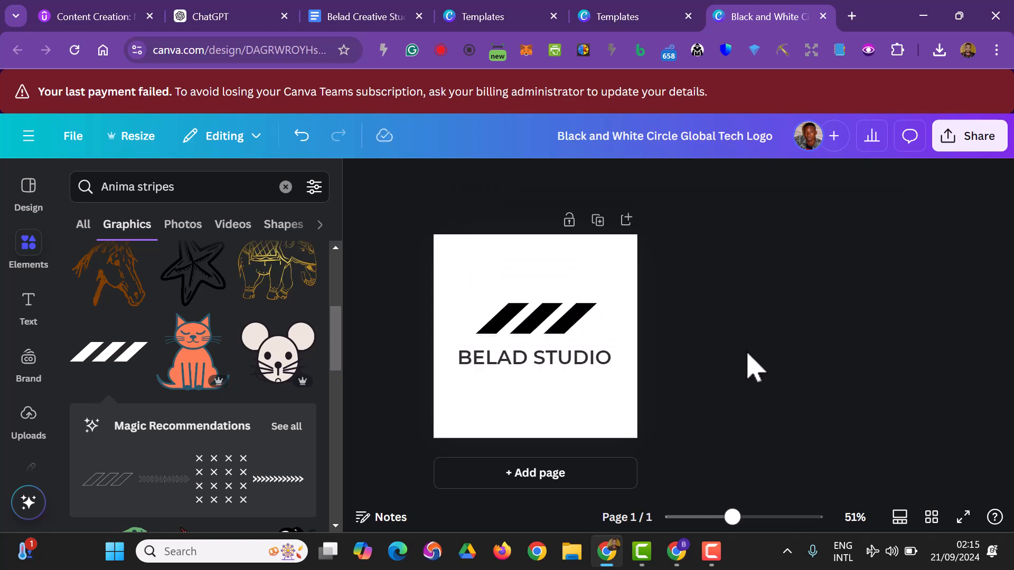
pyautogui.click(556, 368)
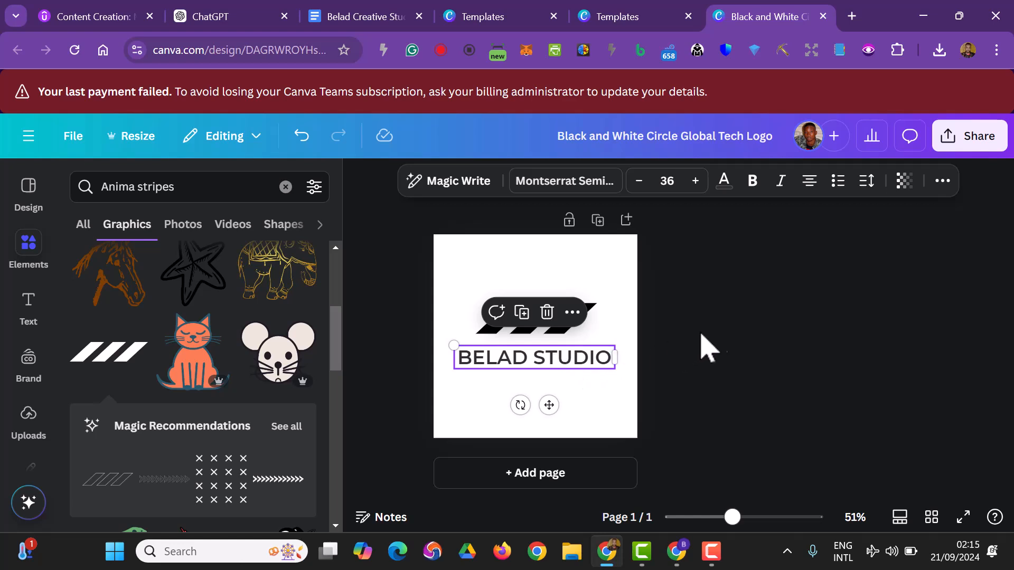
pyautogui.click(739, 326)
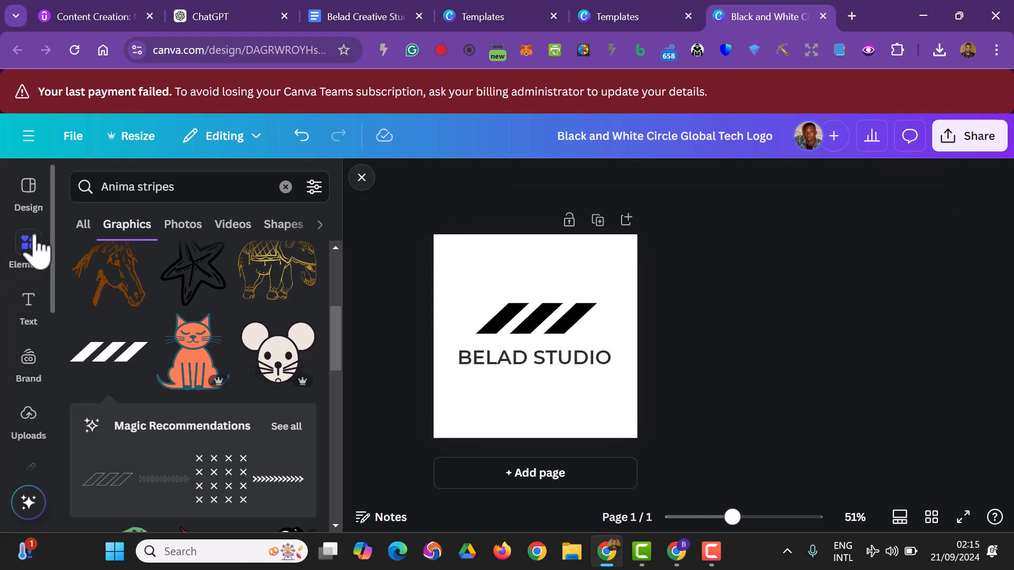
# Add a rectangle shape and resize and position it to cover the word STUDIO.
pyautogui.click(286, 187)
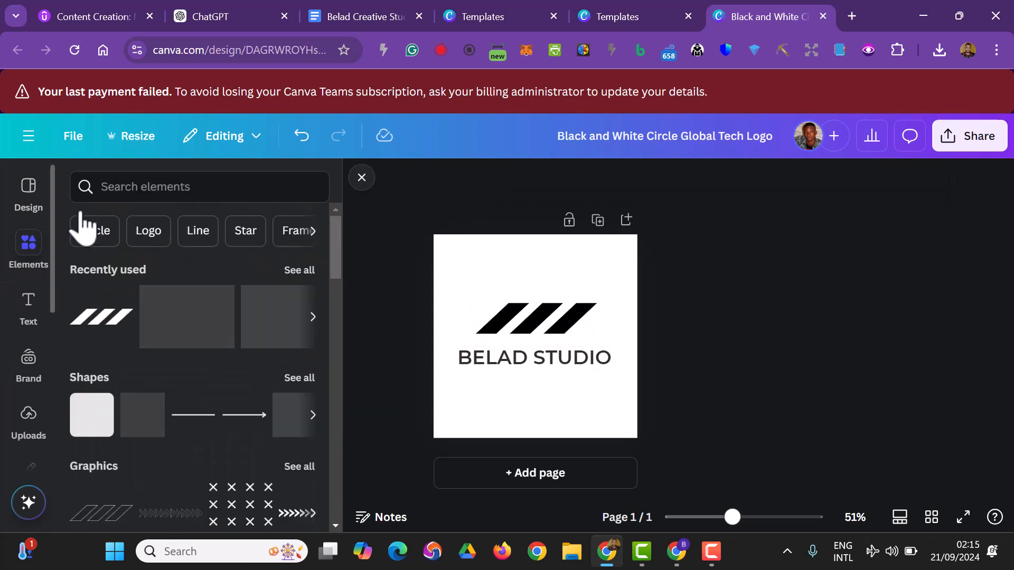
pyautogui.click(109, 193)
pyautogui.write('re')
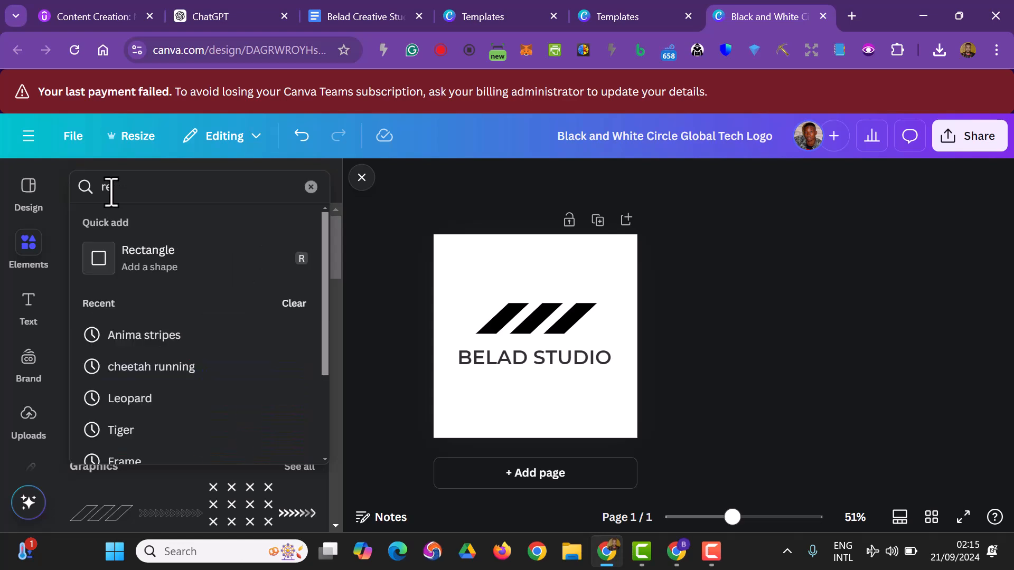
pyautogui.click(125, 255)
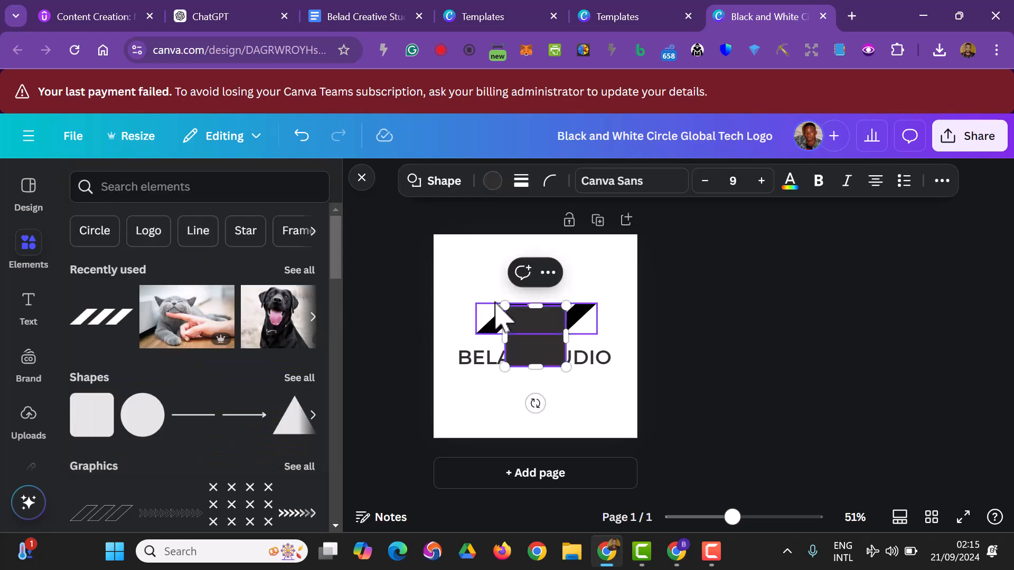
pyautogui.moveTo(536, 306); pyautogui.dragTo(539, 346)
pyautogui.moveTo(538, 398); pyautogui.dragTo(575, 404)
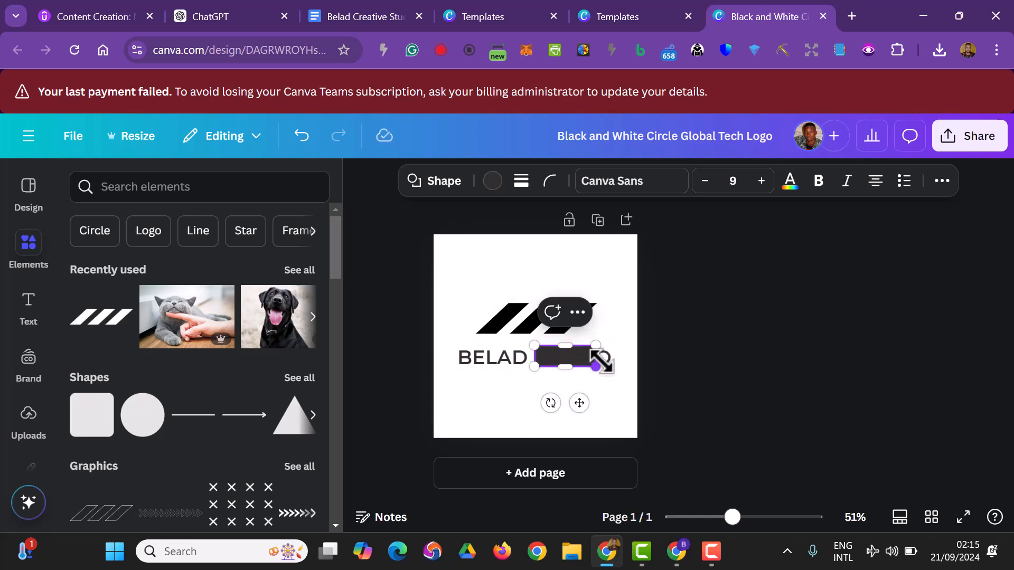
pyautogui.moveTo(597, 357); pyautogui.dragTo(617, 356)
# Fill the rectangle with black and place it behind the word STUDIO.
pyautogui.click(492, 181)
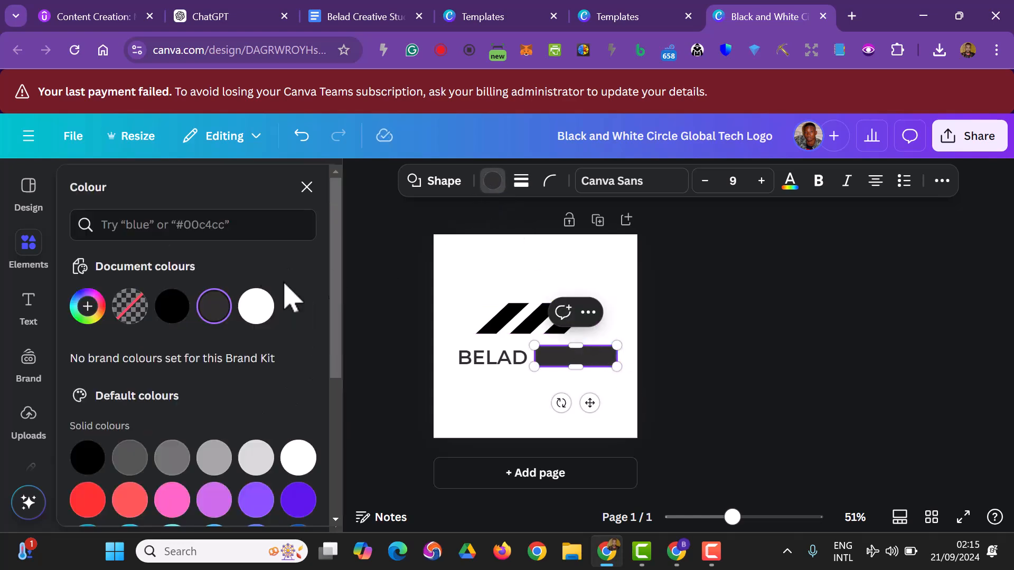
pyautogui.click(171, 309)
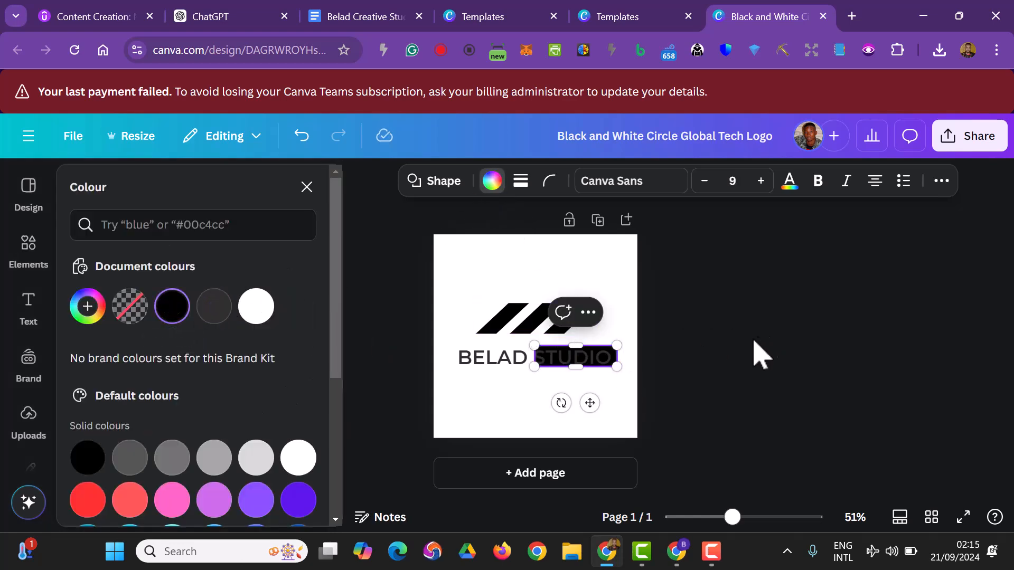
pyautogui.click(762, 353)
# Try to recolour the word STUDIO white within the BELAD STUDIO text.
pyautogui.click(541, 365)
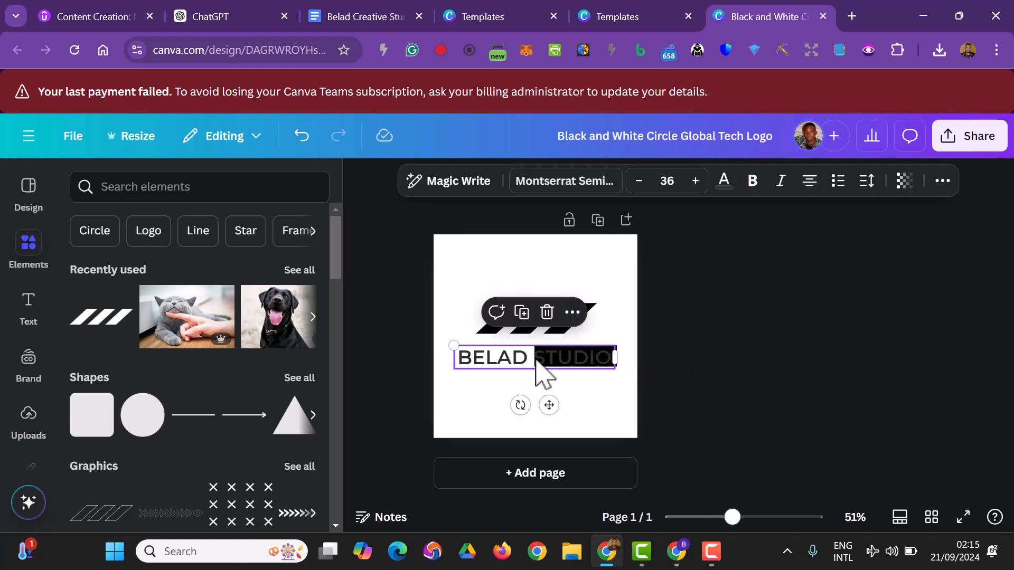
pyautogui.doubleClick(539, 364)
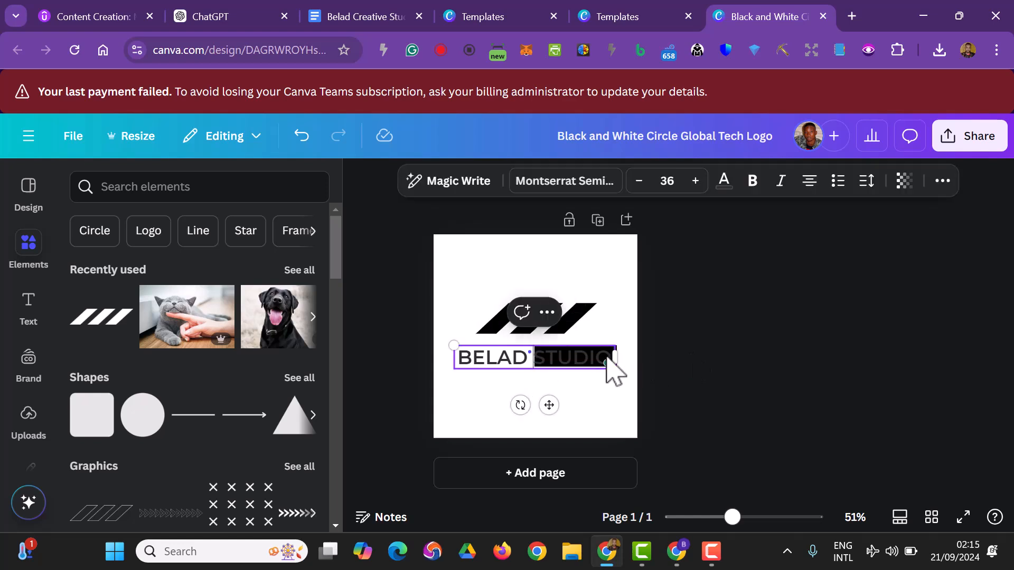
pyautogui.click(724, 183)
pyautogui.click(227, 312)
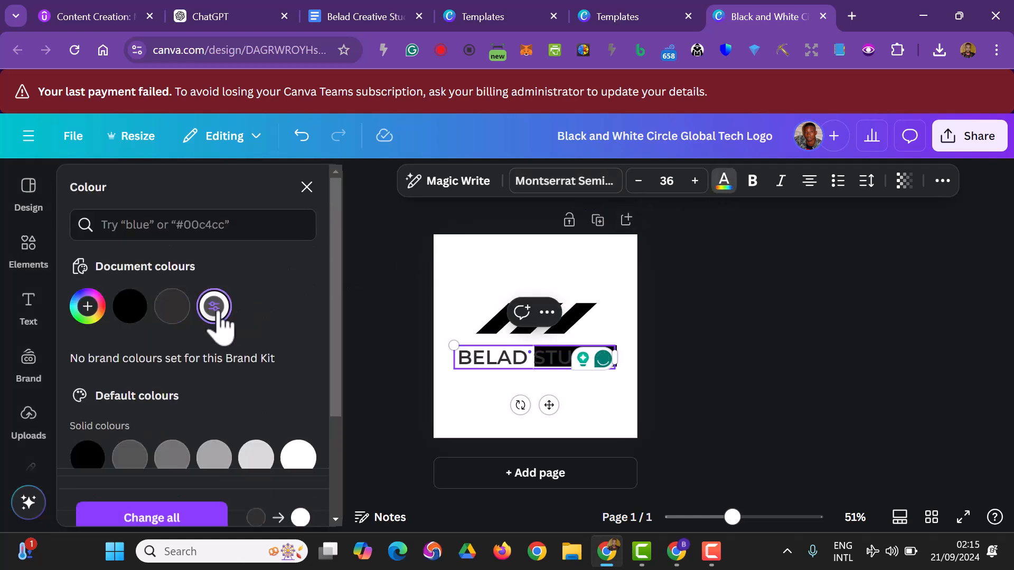
pyautogui.click(776, 339)
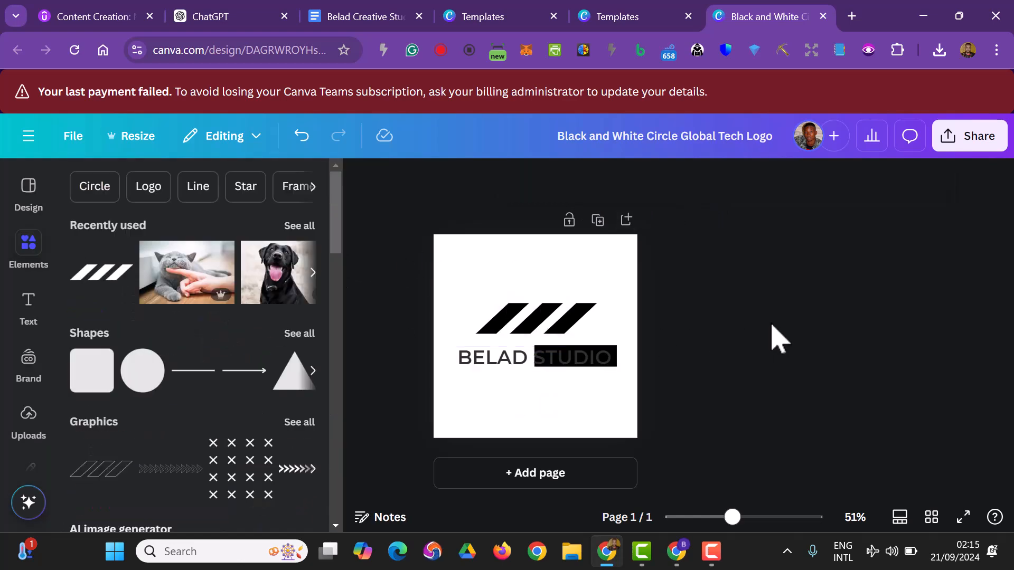
# Move the BELAD STUDIO text below the black rectangle and back over it.
pyautogui.click(610, 352)
pyautogui.click(612, 402)
pyautogui.moveTo(552, 362); pyautogui.dragTo(552, 375)
pyautogui.click(577, 360)
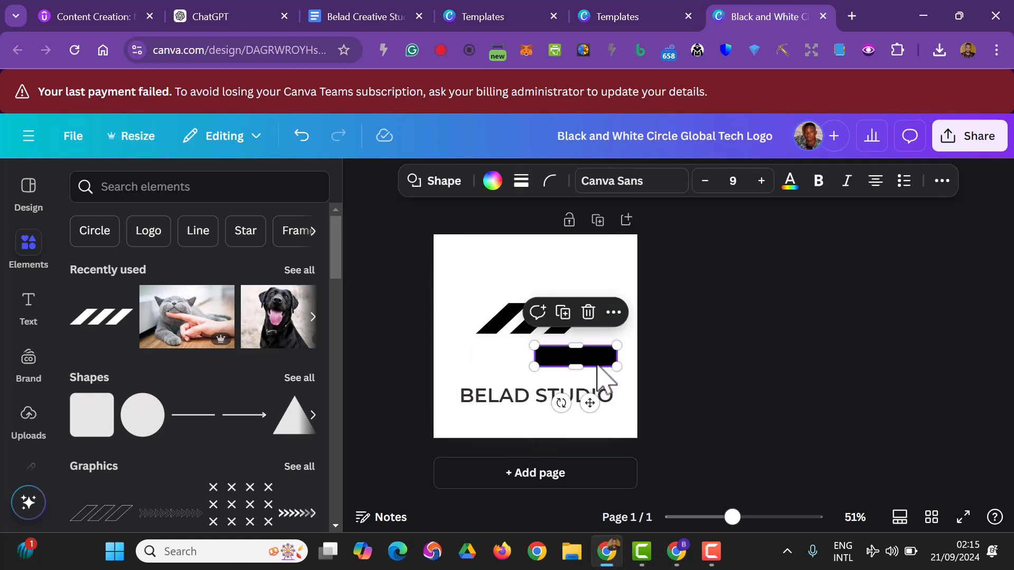
pyautogui.moveTo(491, 401); pyautogui.dragTo(489, 361)
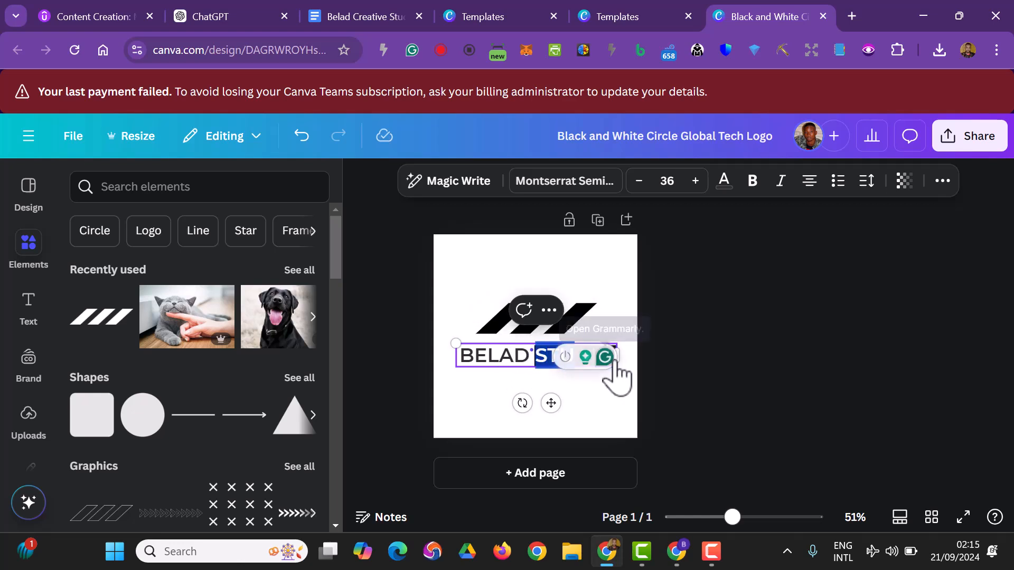
# Duplicate the BELAD STUDIO text and delete BELAD from the copy so it reads only STUDIO.
pyautogui.click(702, 383)
pyautogui.click(487, 363)
pyautogui.moveTo(487, 362); pyautogui.dragTo(517, 360)
pyautogui.click(730, 372)
pyautogui.click(539, 358)
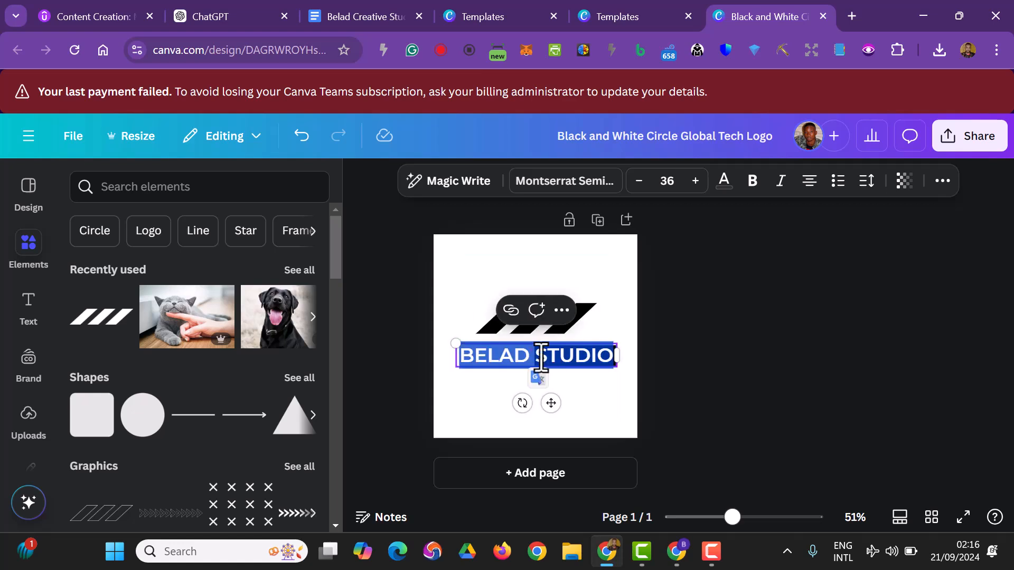
pyautogui.doubleClick(538, 358)
pyautogui.moveTo(533, 358); pyautogui.dragTo(457, 359)
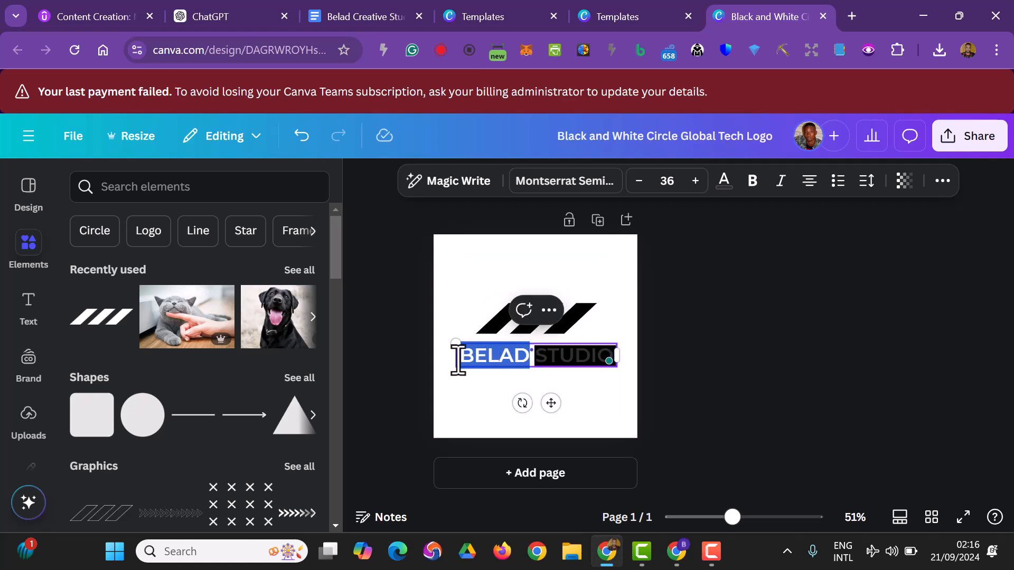
# Move the separate STUDIO text below the BELAD STUDIO line onto the empty white area.
pyautogui.click(689, 362)
pyautogui.moveTo(543, 360); pyautogui.dragTo(548, 396)
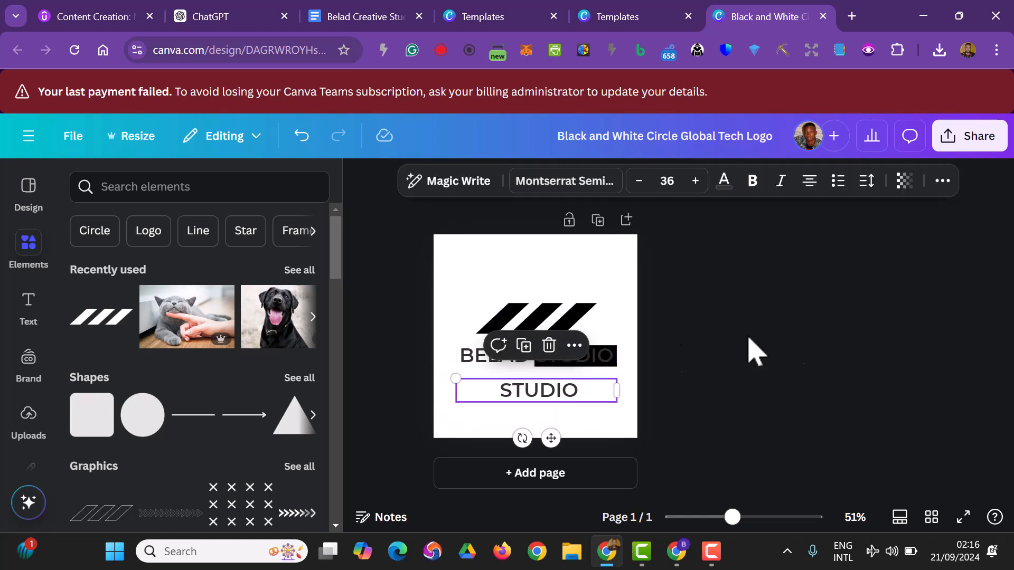
pyautogui.click(798, 348)
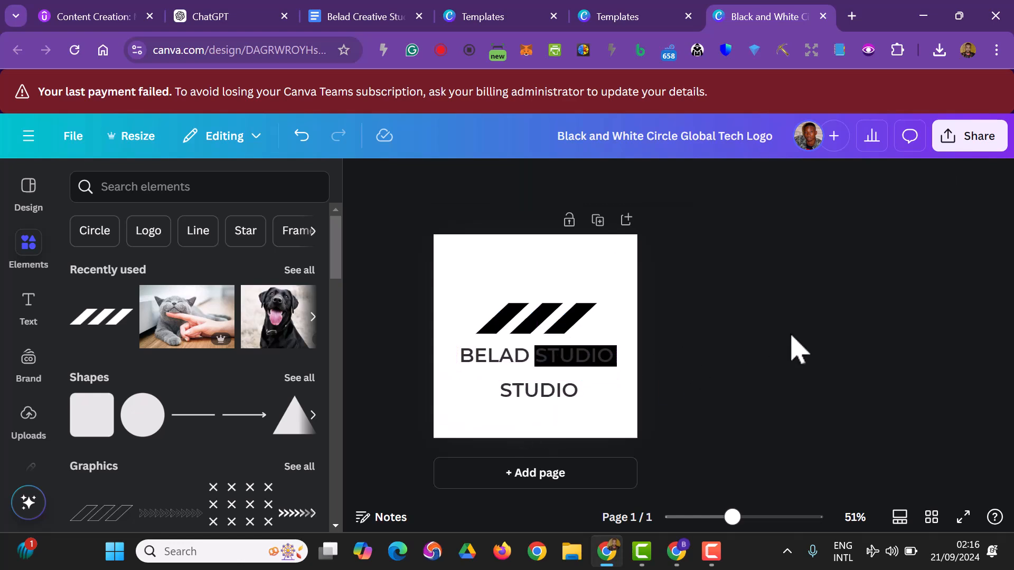
# Delete STUDIO from the original text and narrow its box to fit BELAD just before the black rectangle.
pyautogui.click(570, 359)
pyautogui.hotkey('shift', 'Right')
pyautogui.hotkey('shift', 'Right')
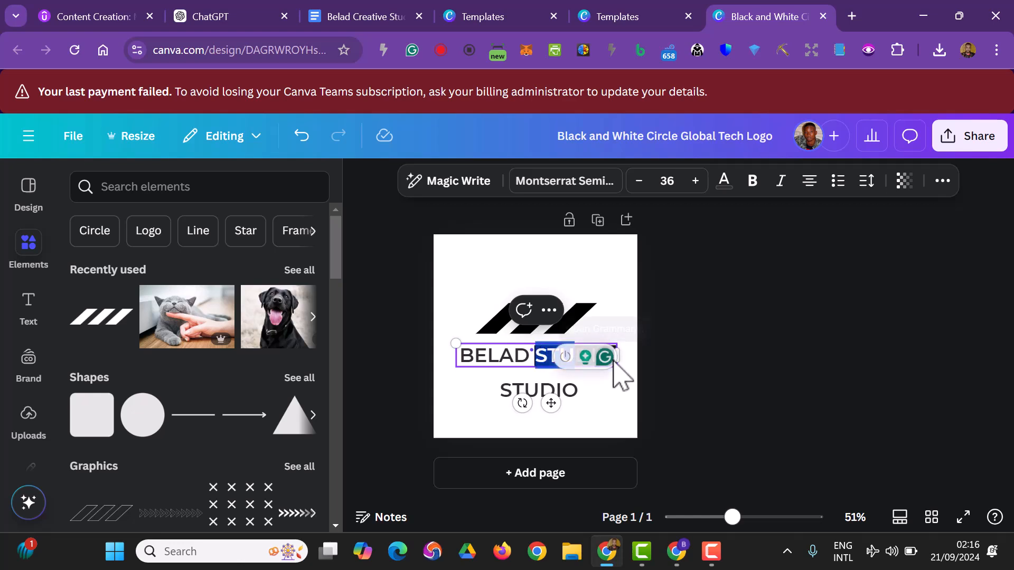
pyautogui.press('BackSpace')
pyautogui.click(718, 369)
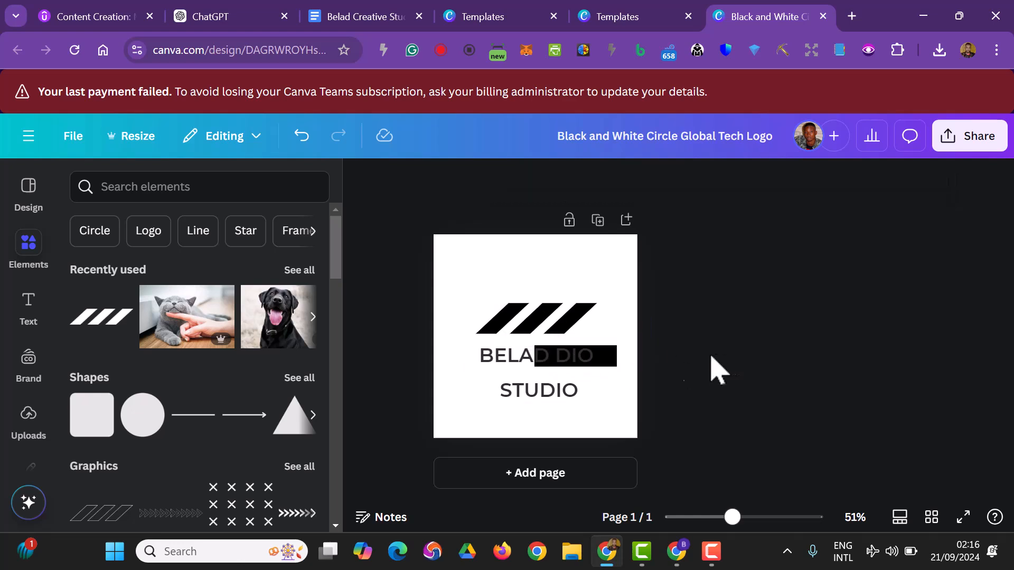
pyautogui.click(592, 371)
pyautogui.press('BackSpace')
pyautogui.press('BackSpace')
pyautogui.press('BackSpace')
pyautogui.press('BackSpace')
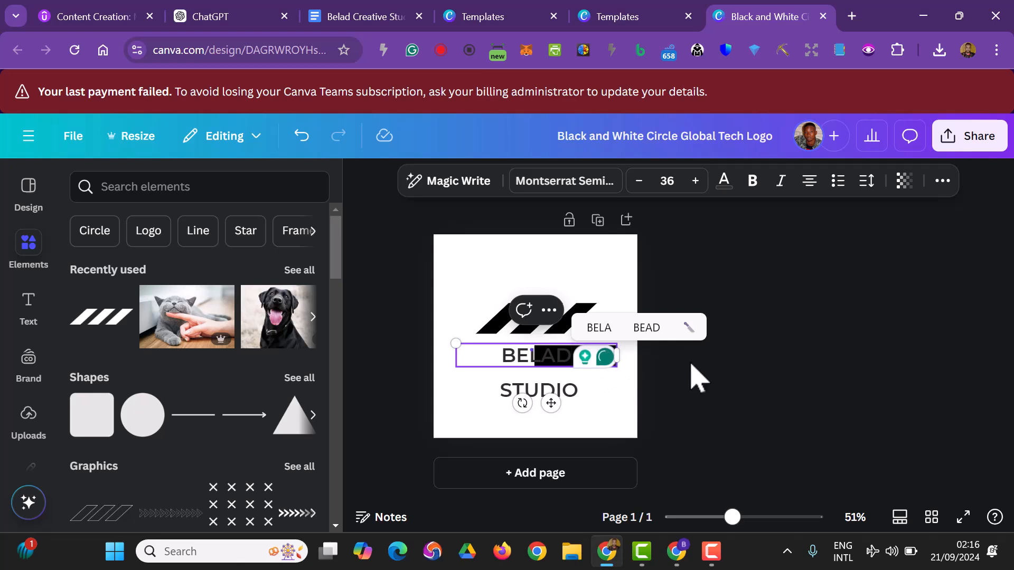
pyautogui.moveTo(616, 357); pyautogui.dragTo(530, 359)
pyautogui.click(730, 346)
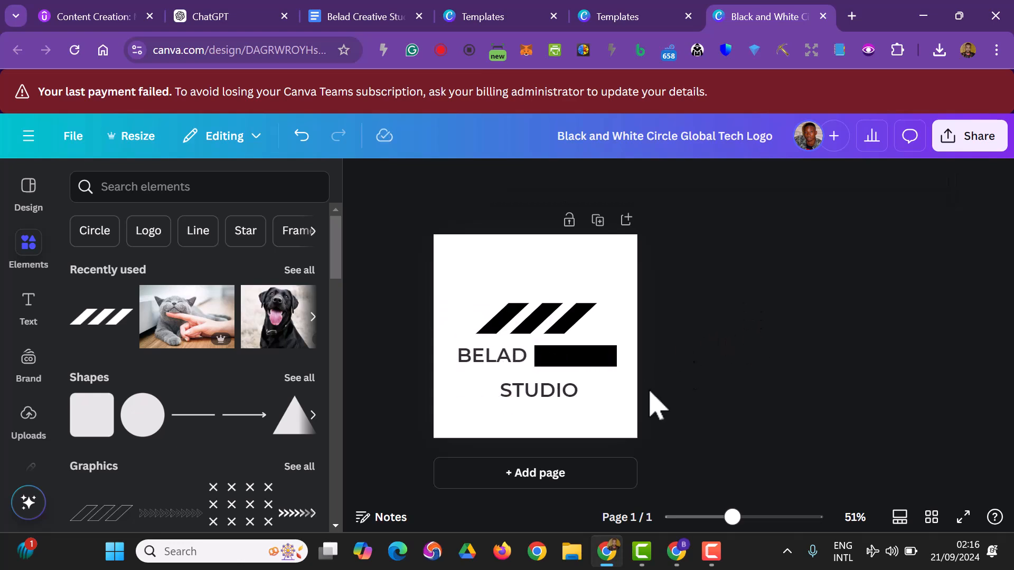
# Narrow the STUDIO text box to fit its word and place it over the black rectangle, lengthened to the page's right edge.
pyautogui.moveTo(527, 406); pyautogui.dragTo(570, 364)
pyautogui.moveTo(666, 355); pyautogui.dragTo(591, 372)
pyautogui.moveTo(554, 366); pyautogui.dragTo(578, 394)
pyautogui.click(588, 360)
pyautogui.moveTo(608, 361); pyautogui.dragTo(649, 365)
pyautogui.click(729, 383)
pyautogui.moveTo(564, 391); pyautogui.dragTo(574, 364)
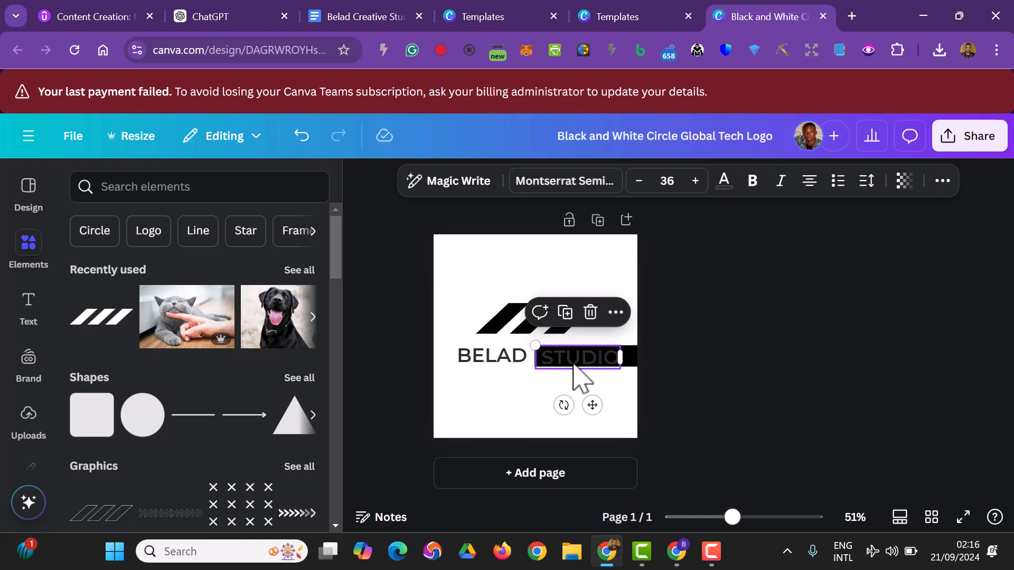
# Change the STUDIO text colour to white.
pyautogui.click(722, 181)
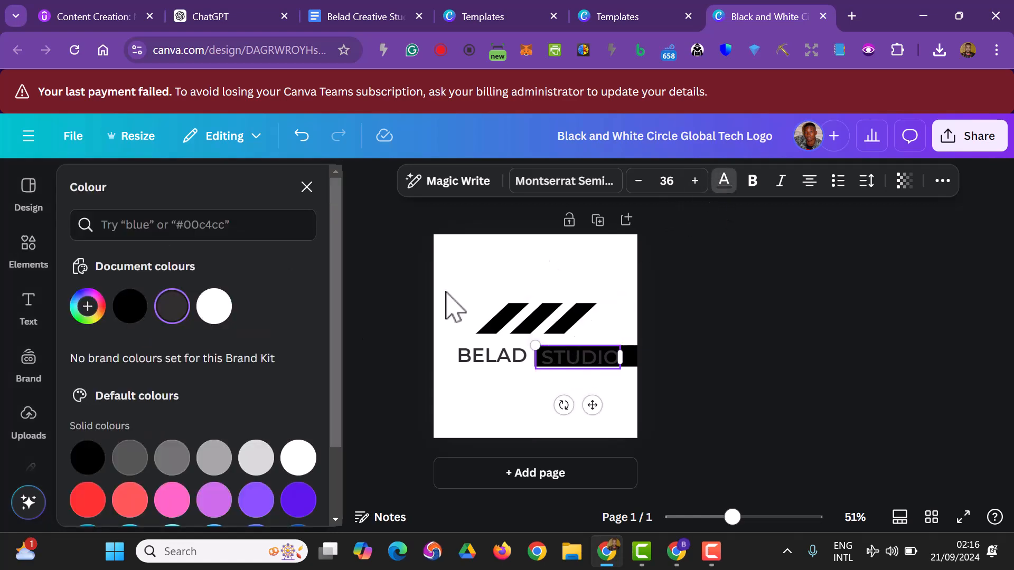
pyautogui.click(211, 304)
pyautogui.click(814, 401)
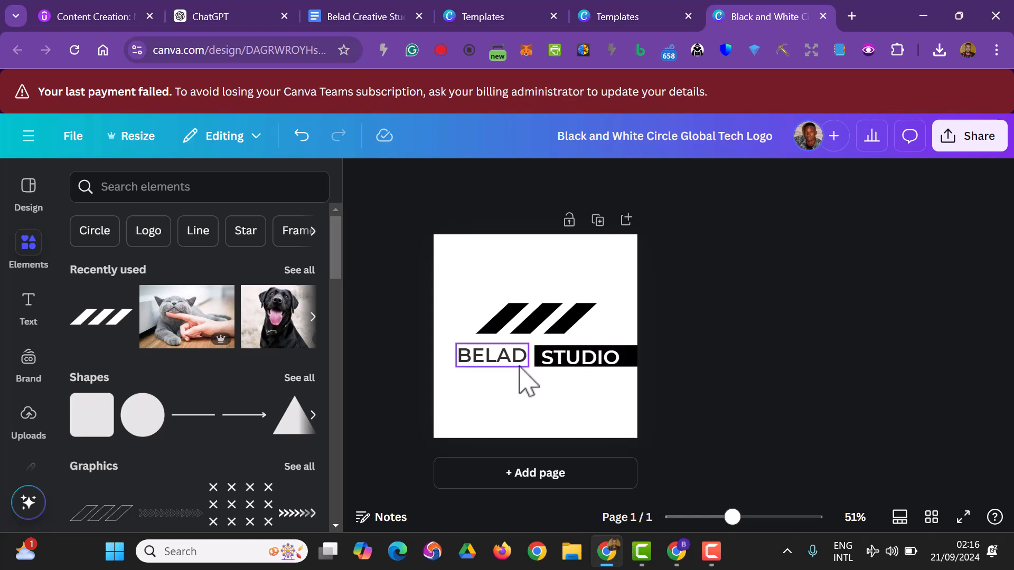
# Nudge the white STUDIO text on the rectangle so it lines up with the word BELAD.
pyautogui.click(537, 368)
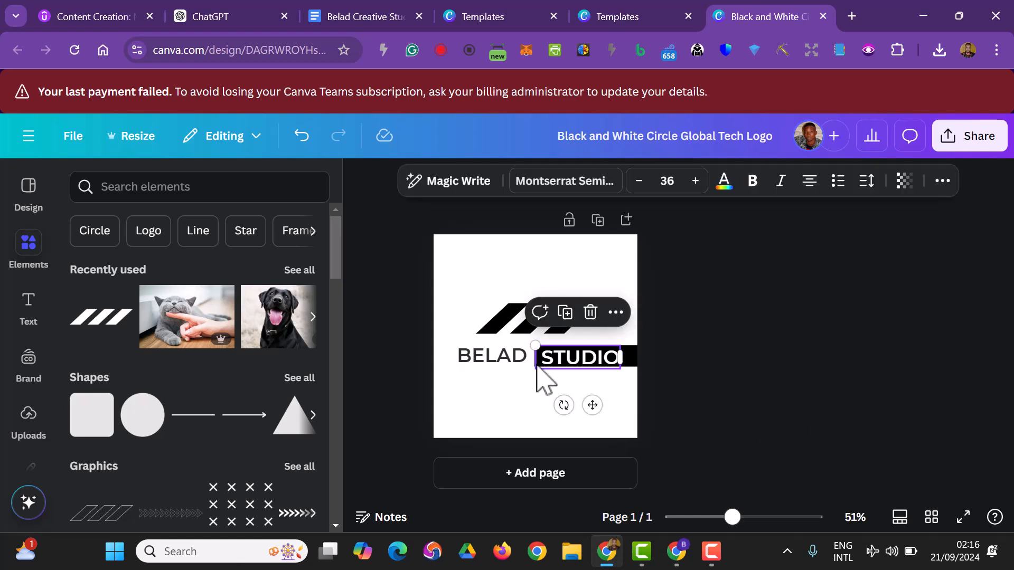
pyautogui.click(769, 367)
pyautogui.click(560, 368)
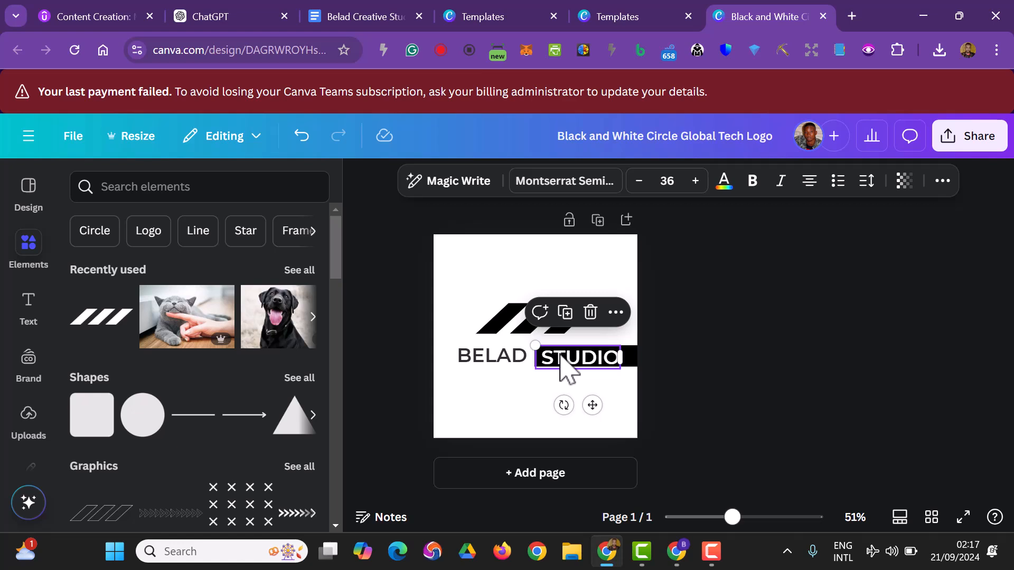
pyautogui.click(562, 359)
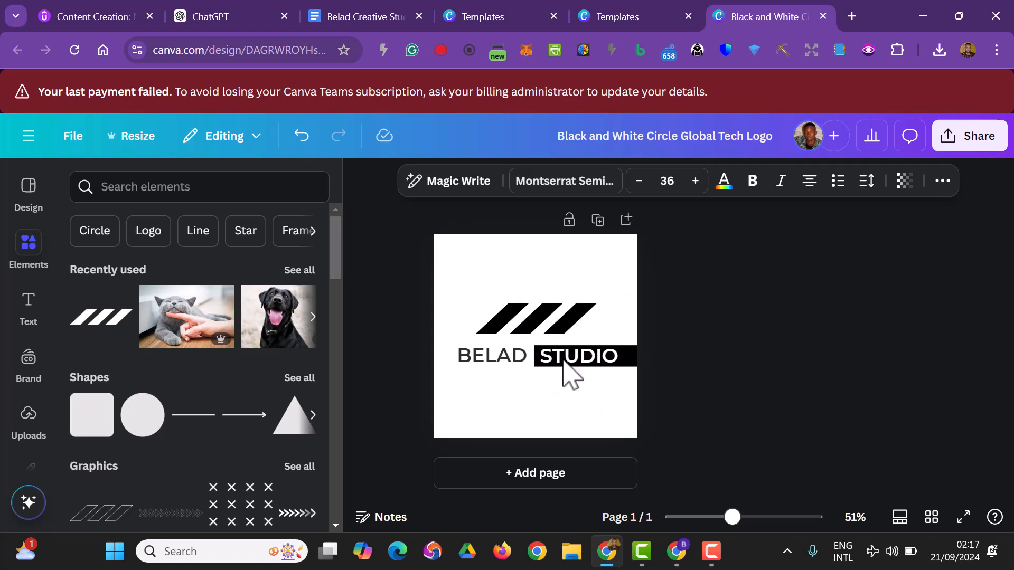
pyautogui.click(883, 372)
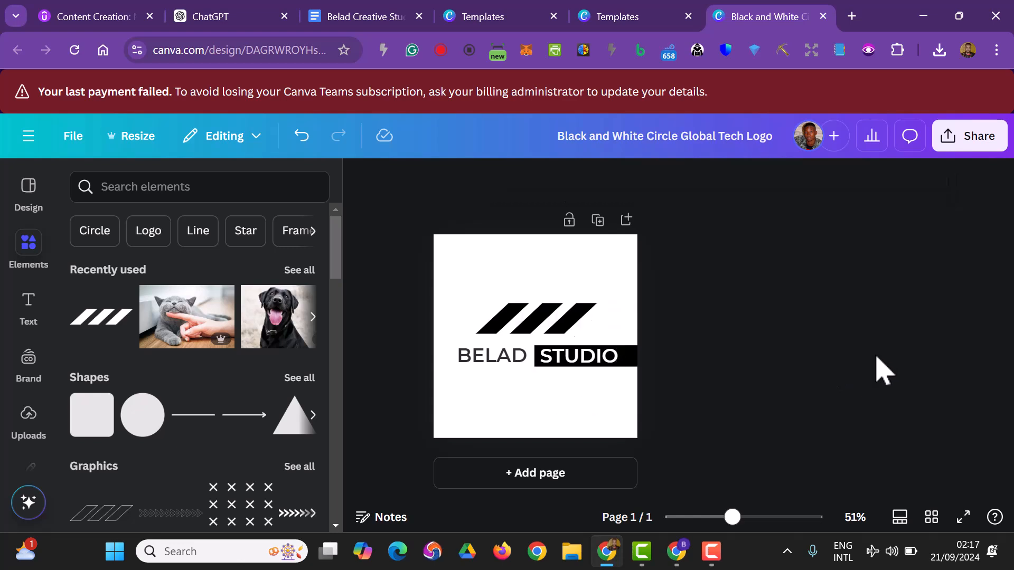
# Shorten the black rectangle so it ends right after the word STUDIO.
pyautogui.click(641, 362)
pyautogui.moveTo(649, 356); pyautogui.dragTo(453, 316)
pyautogui.click(754, 381)
pyautogui.click(871, 390)
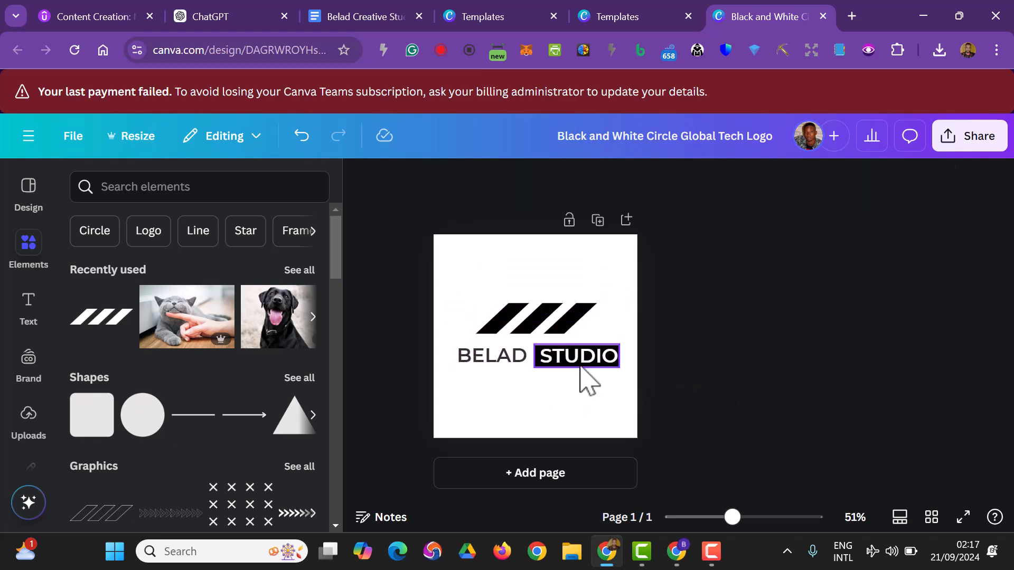
# Move the BELAD text closer to the black rectangle, keeping it level with STUDIO.
pyautogui.click(480, 361)
pyautogui.moveTo(480, 364); pyautogui.dragTo(481, 359)
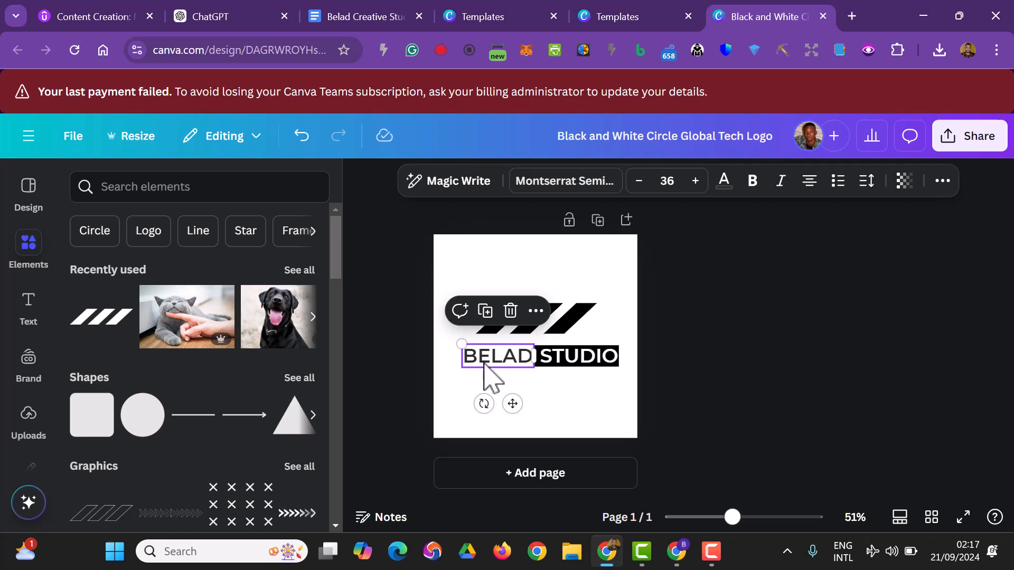
pyautogui.click(492, 373)
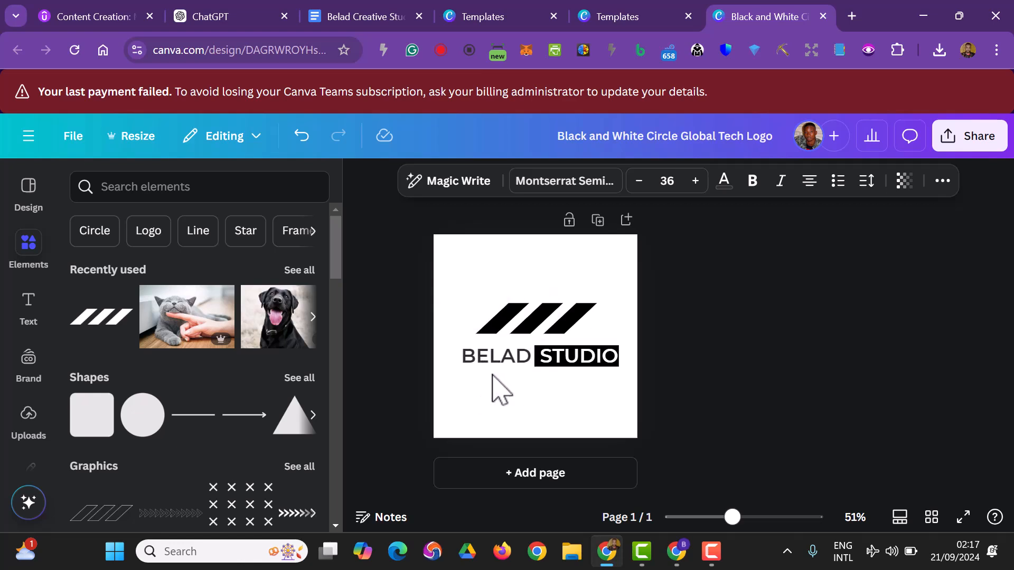
pyautogui.click(726, 385)
# Group the stripes, both words and the rectangle, and centre the group on the page.
pyautogui.moveTo(676, 394); pyautogui.dragTo(472, 306)
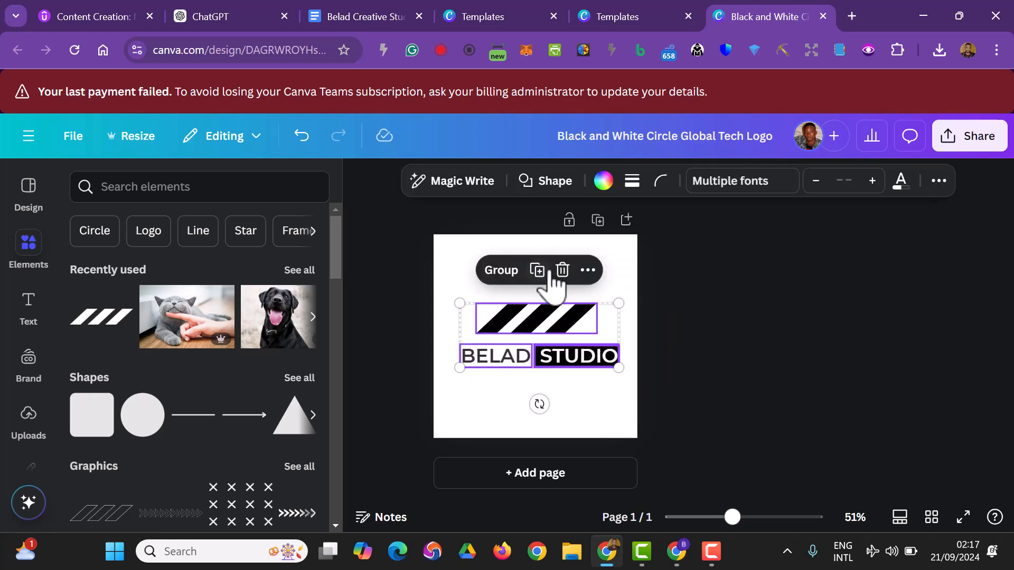
pyautogui.click(502, 272)
pyautogui.click(813, 372)
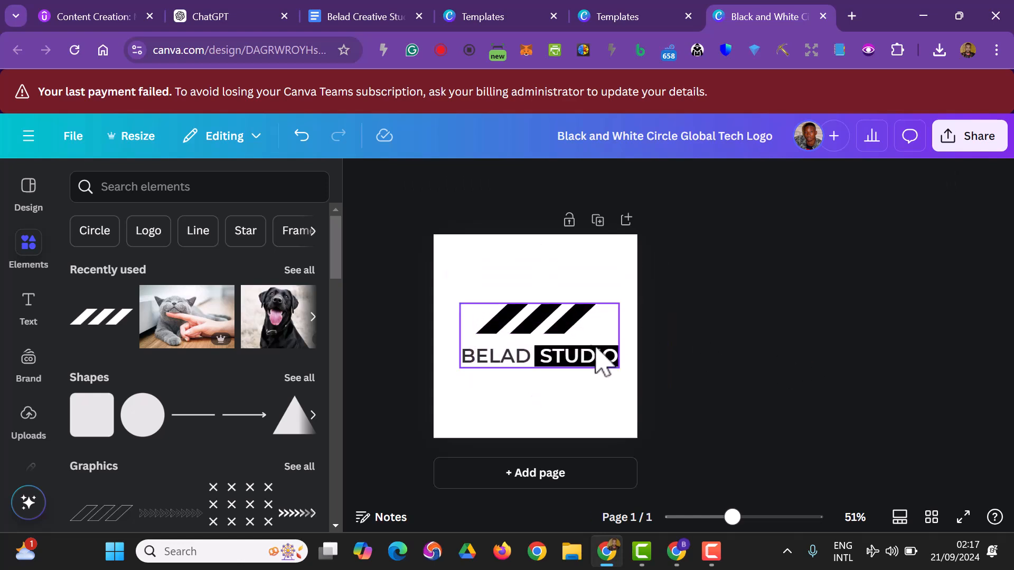
pyautogui.moveTo(518, 348)
pyautogui.mouseDown()
pyautogui.moveTo(516, 335)
pyautogui.moveTo(516, 348)
pyautogui.mouseUp()
pyautogui.click(756, 359)
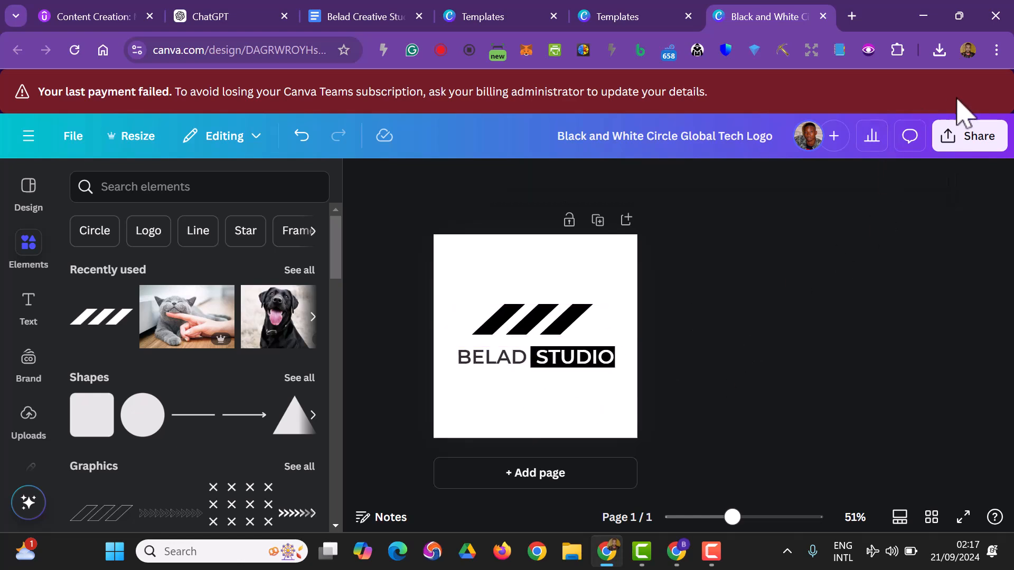
# Download the logo as a PNG with a transparent background.
pyautogui.click(987, 148)
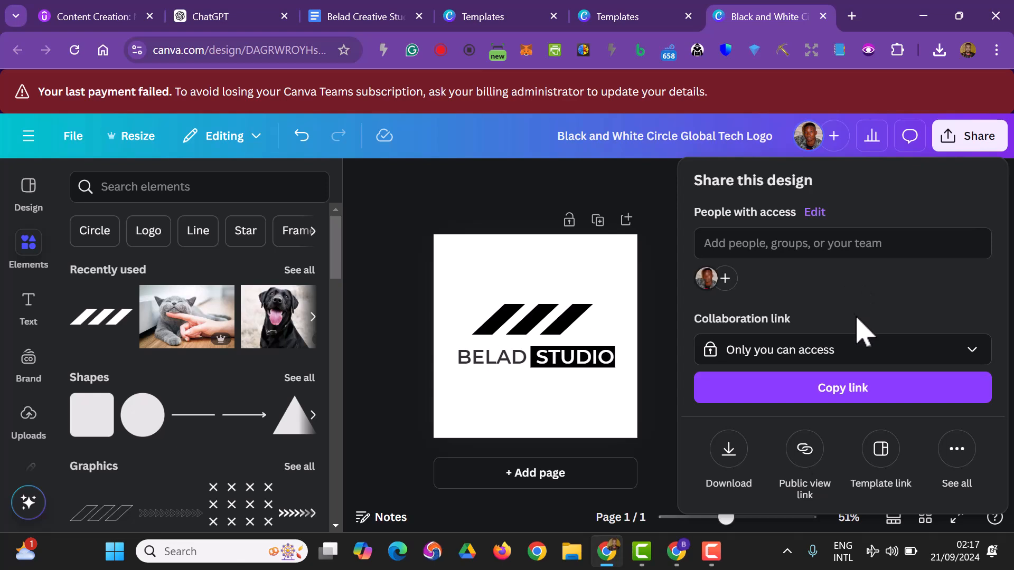
pyautogui.click(726, 452)
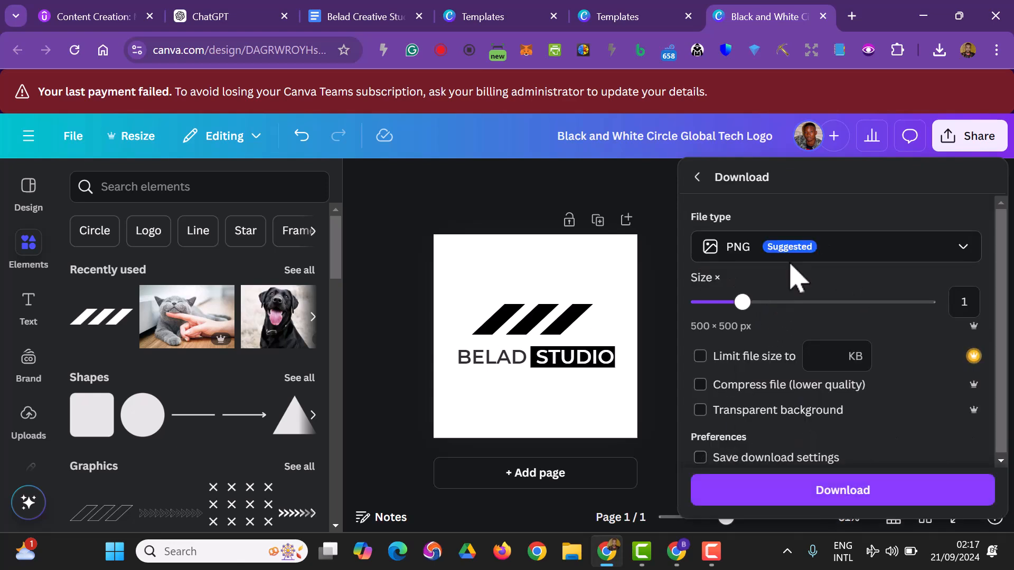
pyautogui.click(707, 413)
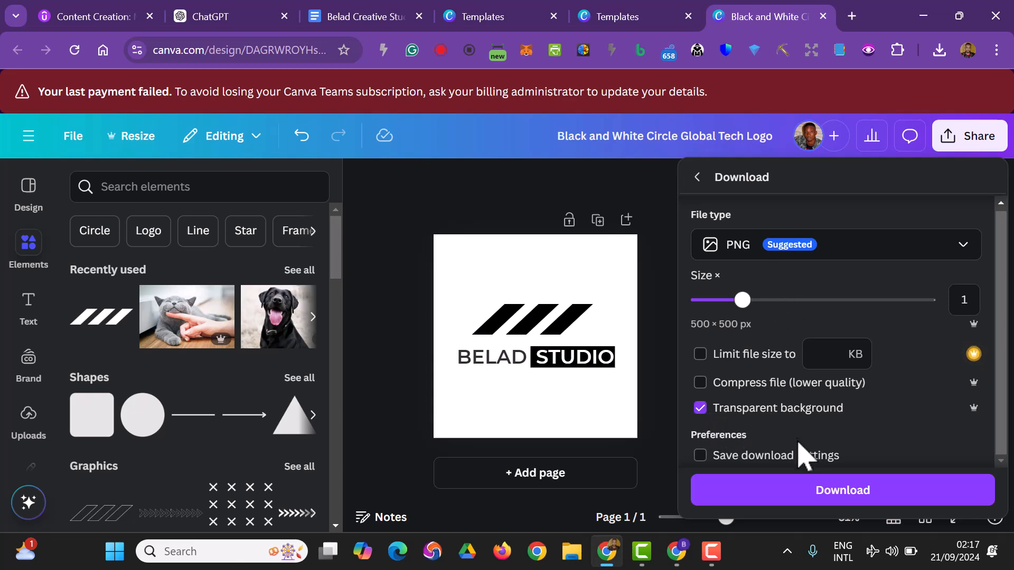
pyautogui.click(827, 499)
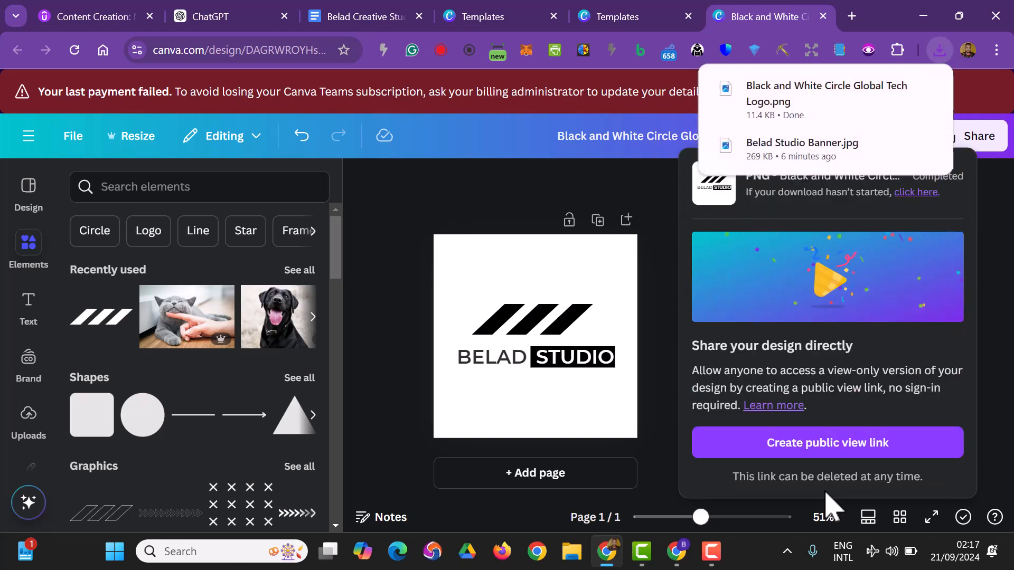
# Open the Downloads folder in File Explorer, preview the downloaded logo, and select the Belad Studio Banner file.
pyautogui.click(572, 563)
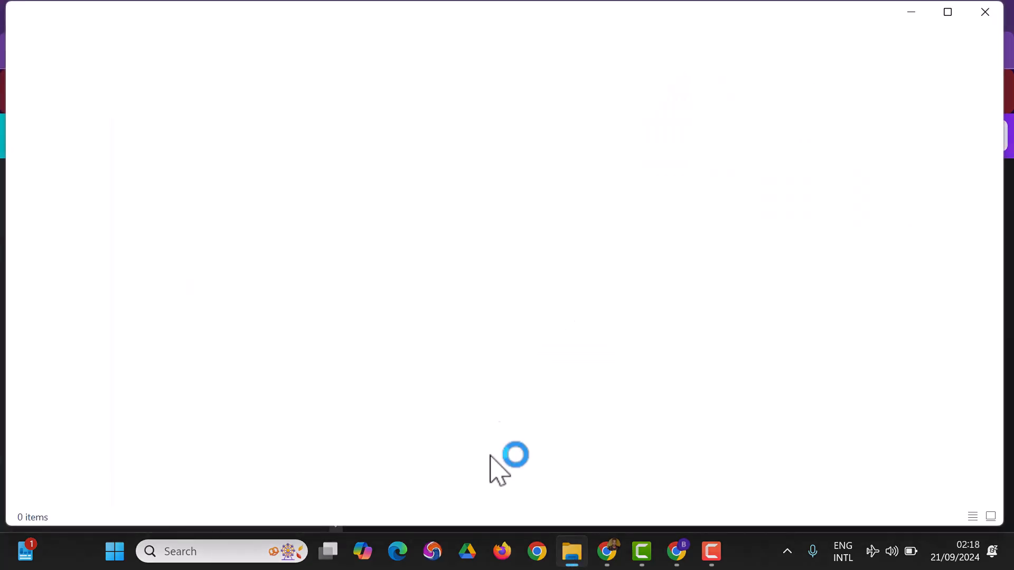
pyautogui.click(59, 204)
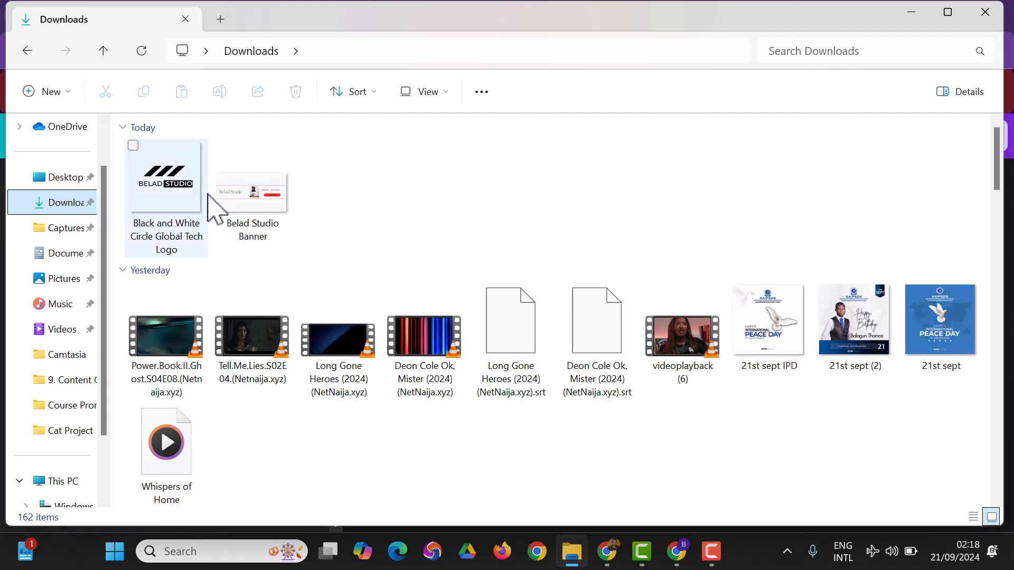
pyautogui.click(183, 203)
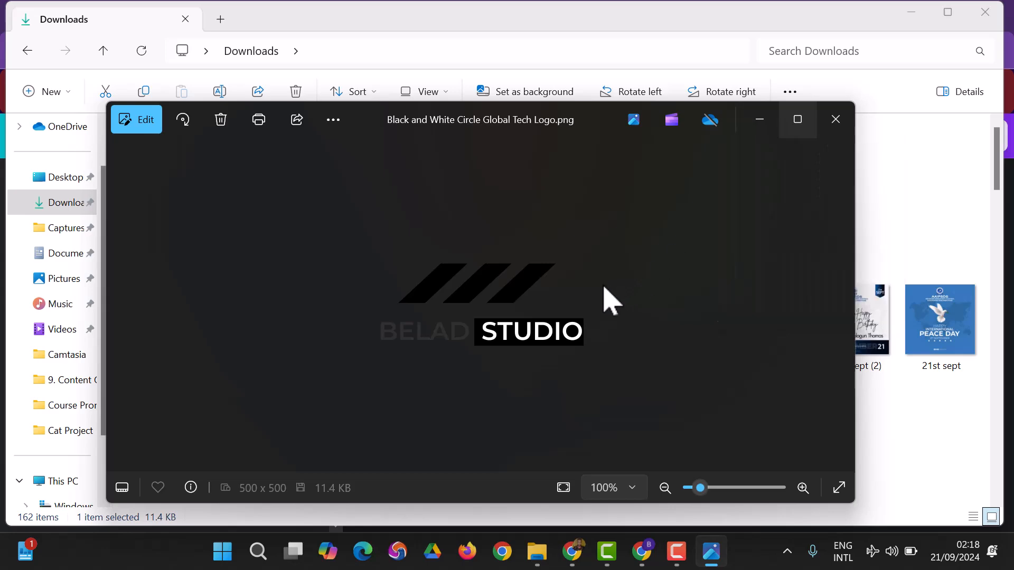
pyautogui.click(837, 120)
pyautogui.click(474, 247)
pyautogui.click(269, 196)
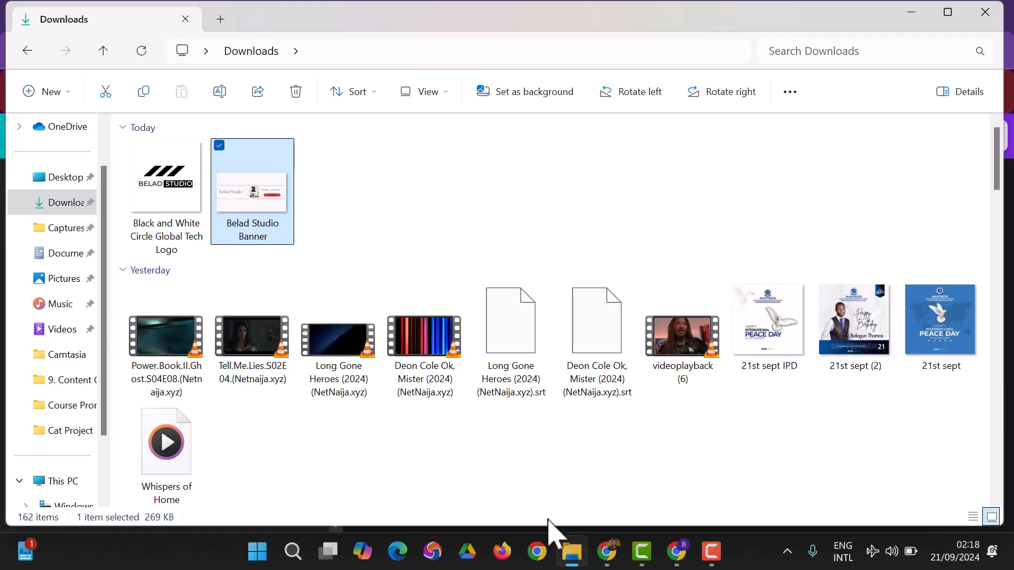
# Switch to Canva and download the logo again as a PNG, this time keeping its white background.
pyautogui.click(613, 555)
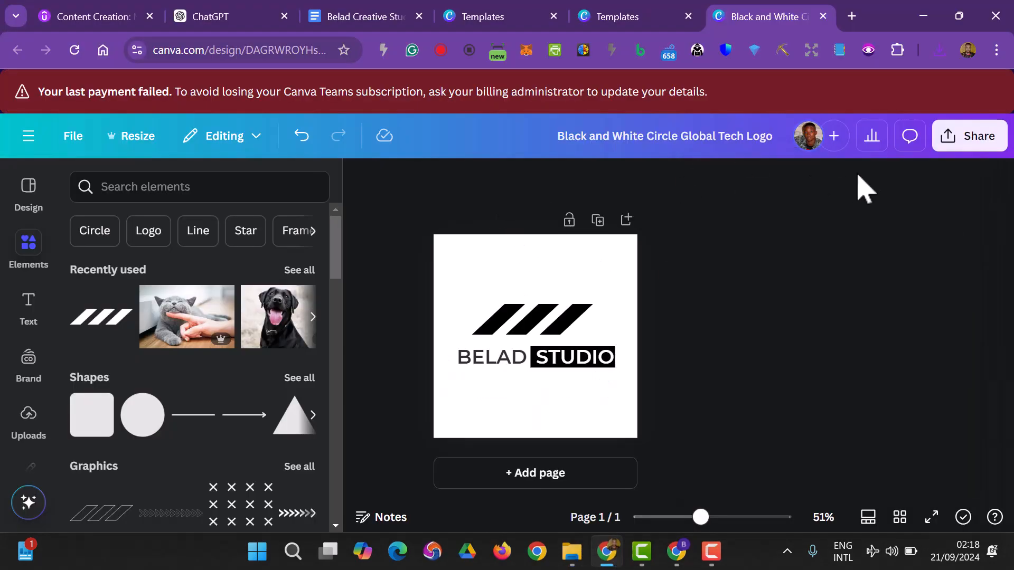
pyautogui.click(950, 136)
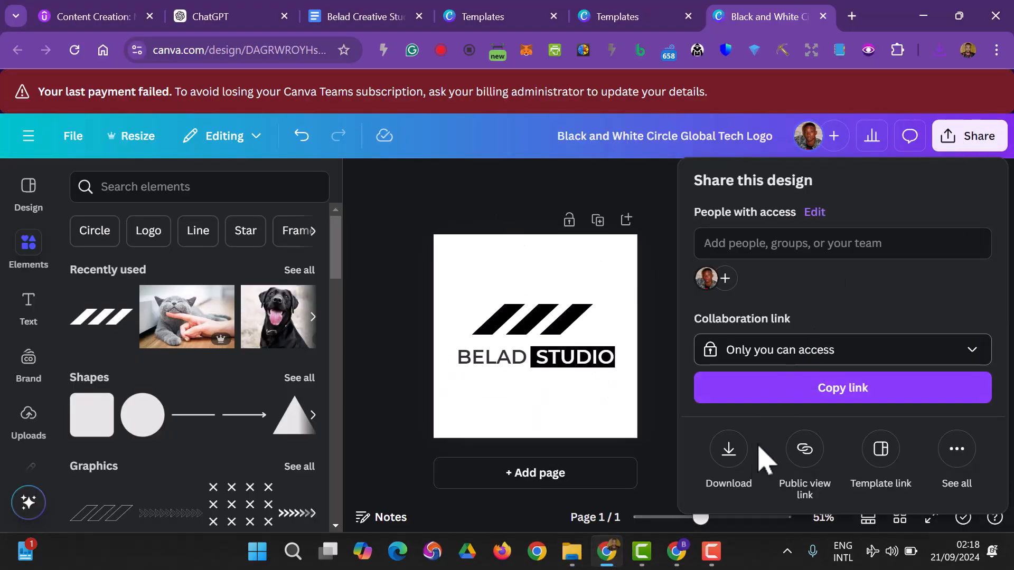
pyautogui.click(724, 473)
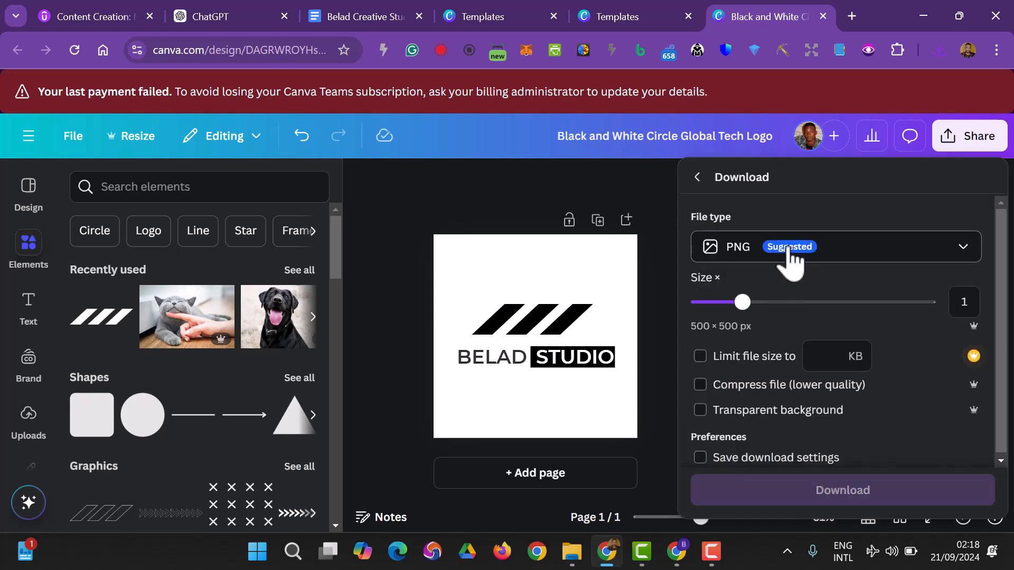
pyautogui.click(701, 411)
pyautogui.click(770, 491)
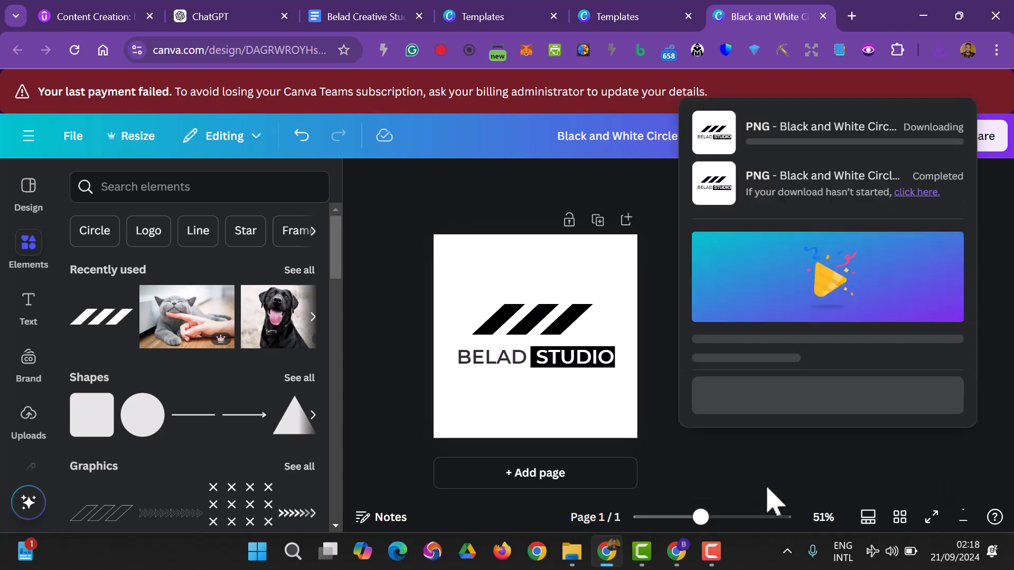
# Switch to File Explorer and rename the first downloaded logo file to Belad Studio Trans.
pyautogui.click(575, 557)
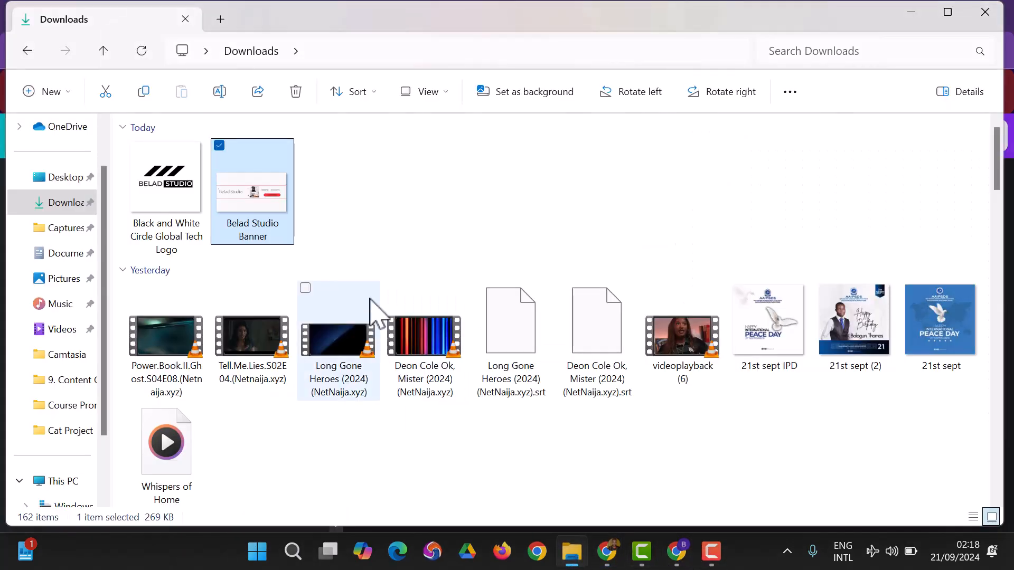
pyautogui.click(199, 260)
pyautogui.click(174, 230)
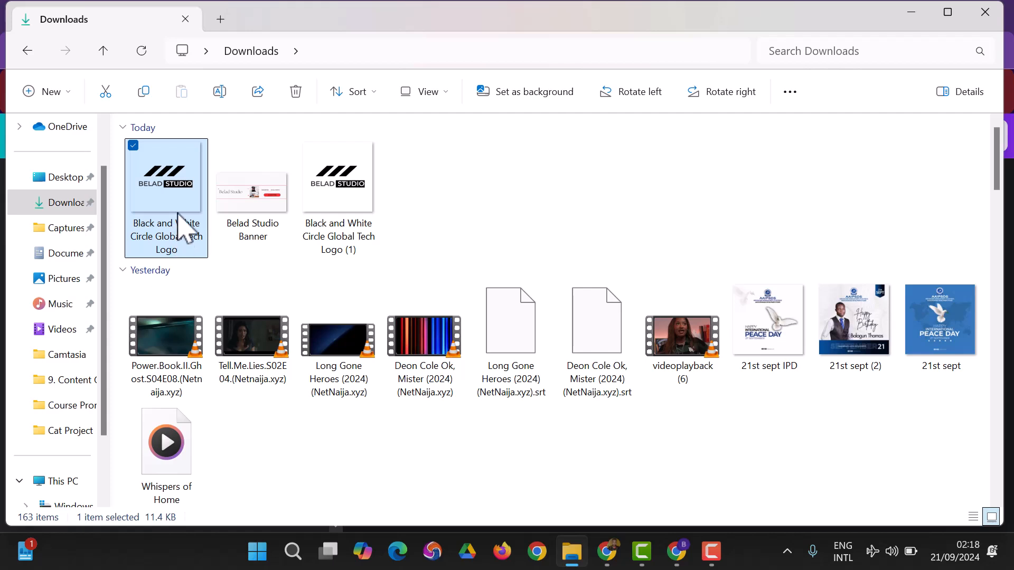
pyautogui.rightClick(161, 251)
pyautogui.click(247, 98)
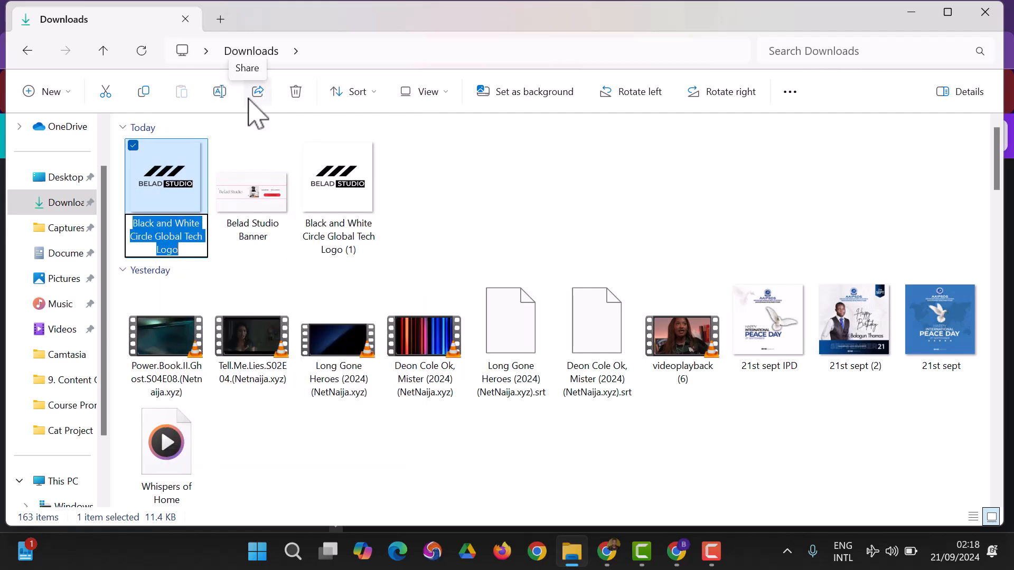
pyautogui.write('Belad Studio T')
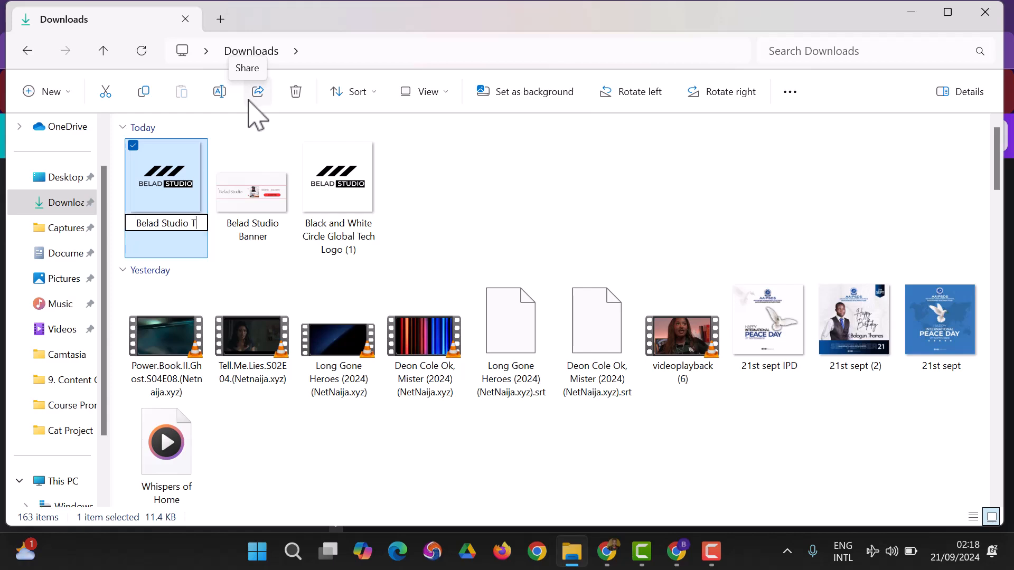
pyautogui.write('rand')
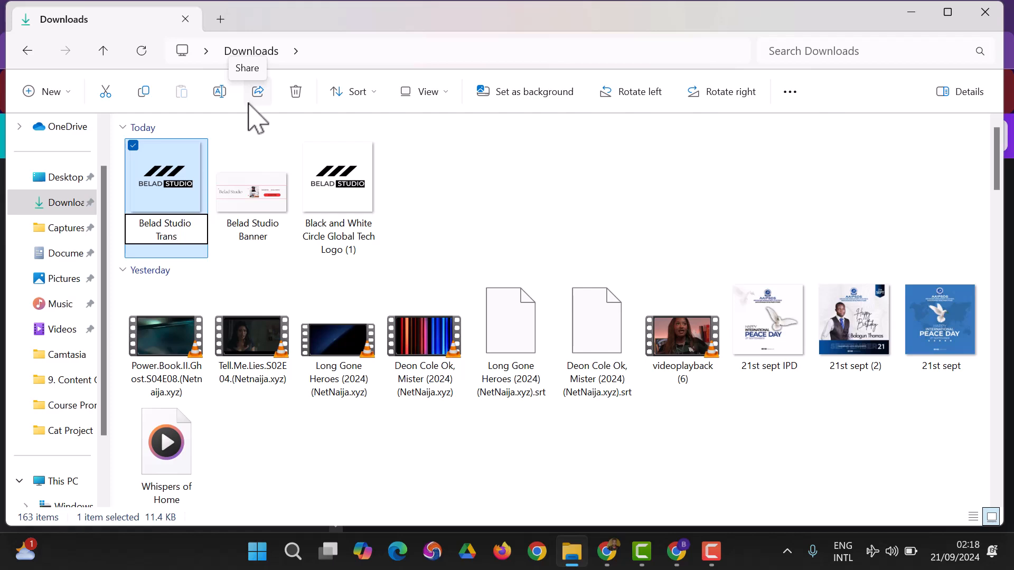
pyautogui.click(442, 153)
# Rename the second downloaded logo file, Black and White Circle Global Tech Logo (1), to Belad Studio back.
pyautogui.click(340, 212)
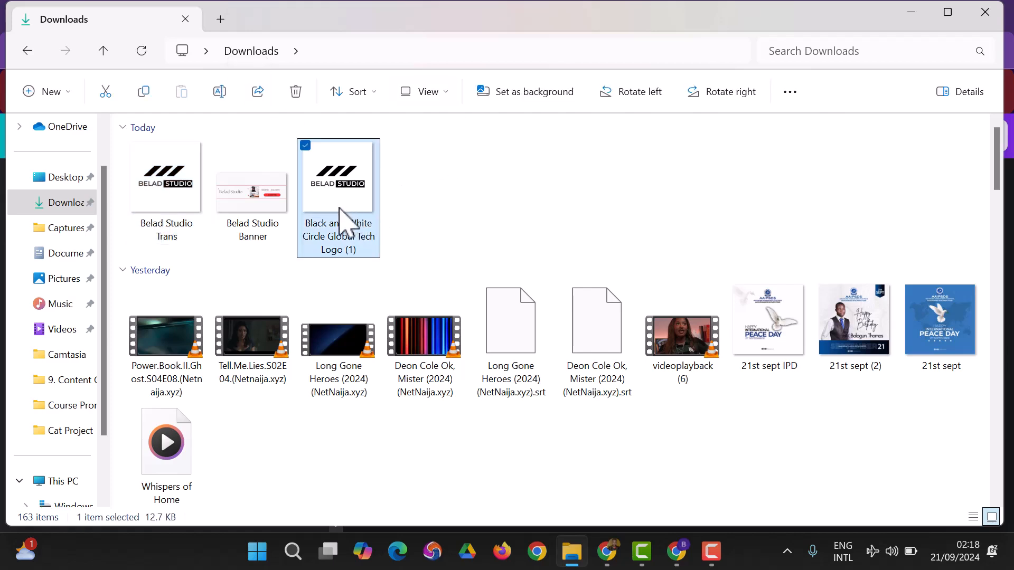
pyautogui.rightClick(357, 231)
pyautogui.click(427, 66)
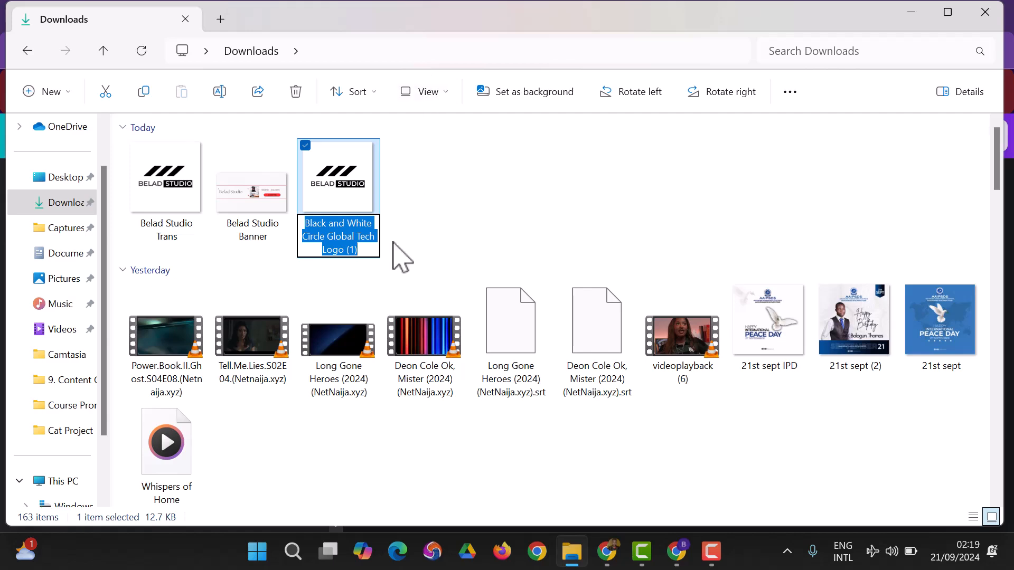
pyautogui.write('Belad')
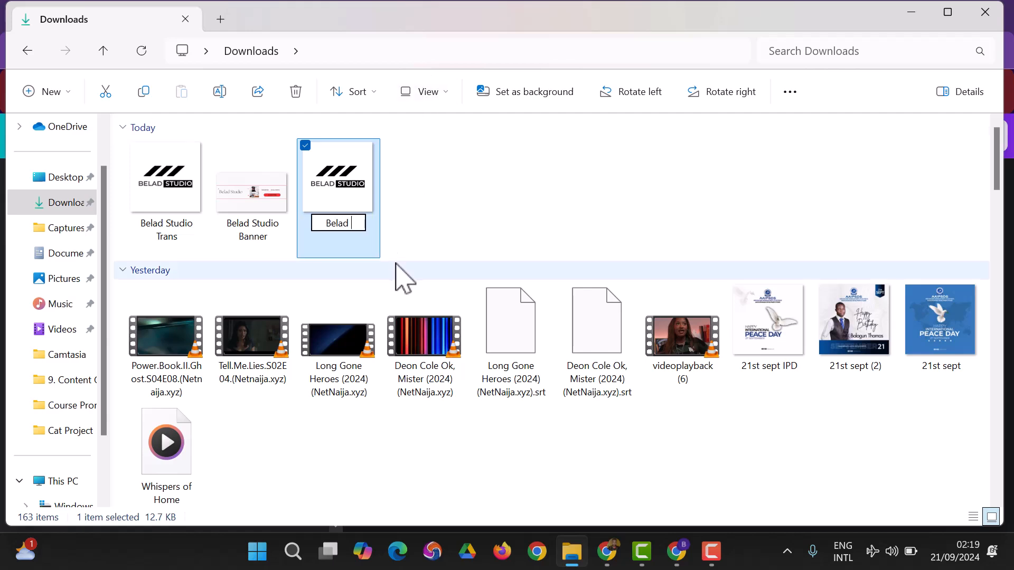
pyautogui.write(' Studio ba')
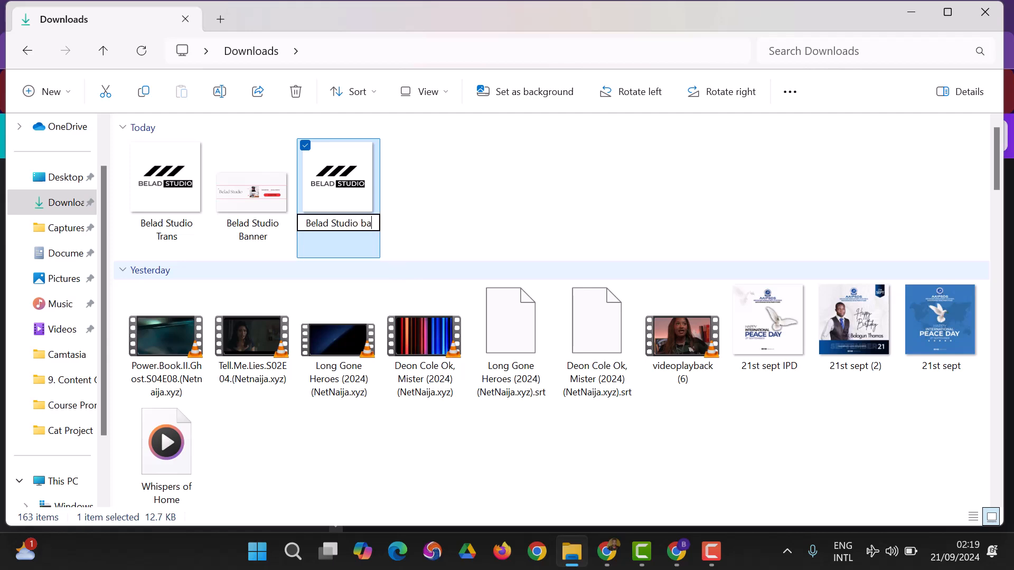
pyautogui.write('ck')
pyautogui.press('Return')
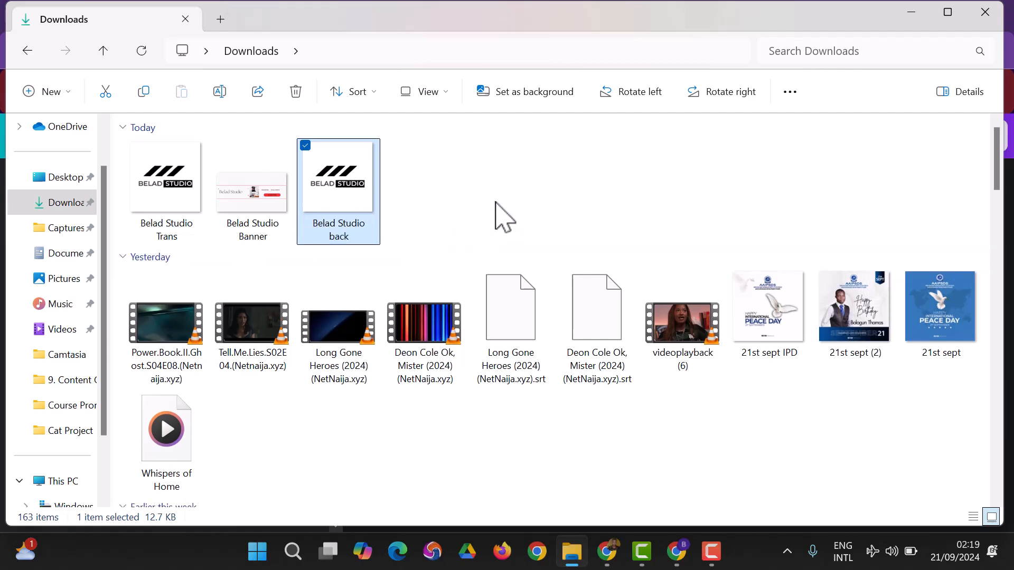
pyautogui.click(494, 218)
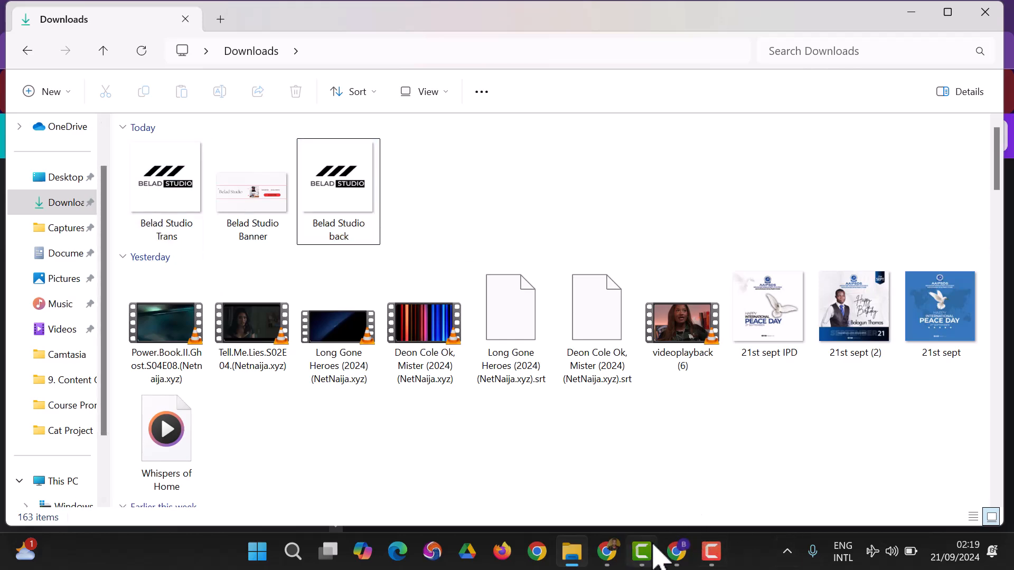
# Switch to YouTube Studio and upload Belad Studio Banner as the channel's banner image, accepting the default crop.
pyautogui.click(677, 550)
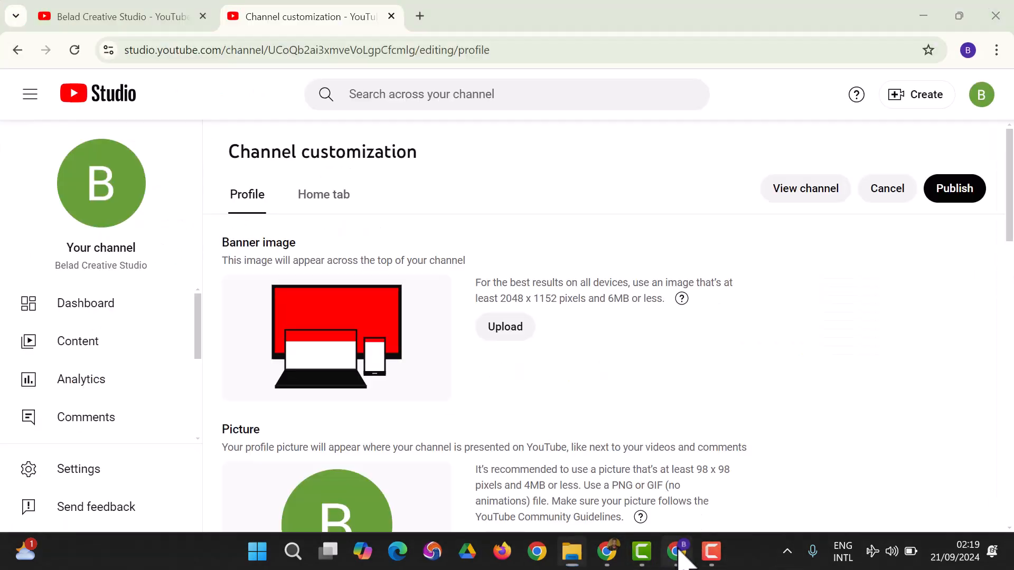
pyautogui.click(521, 332)
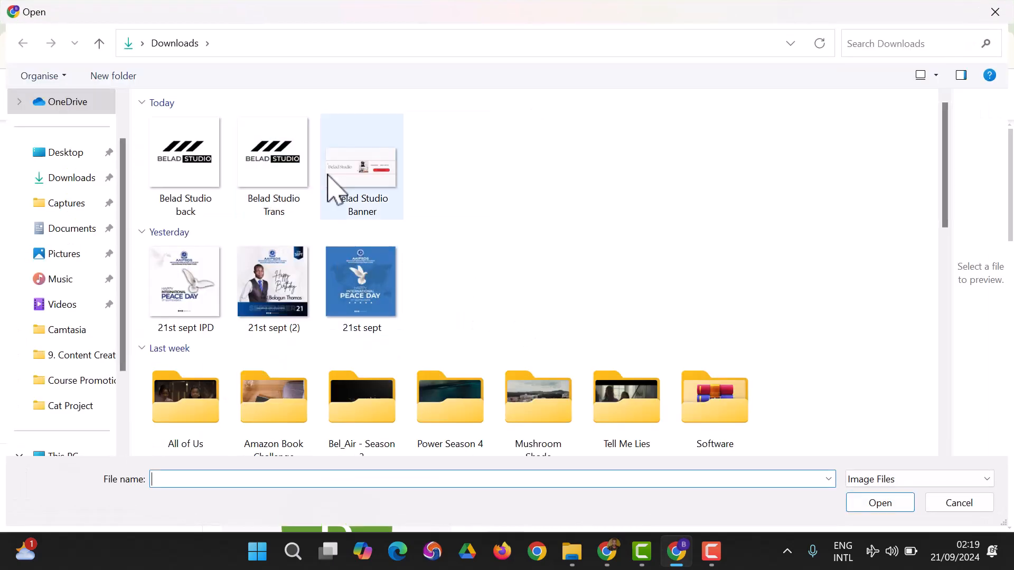
pyautogui.click(343, 182)
pyautogui.click(876, 506)
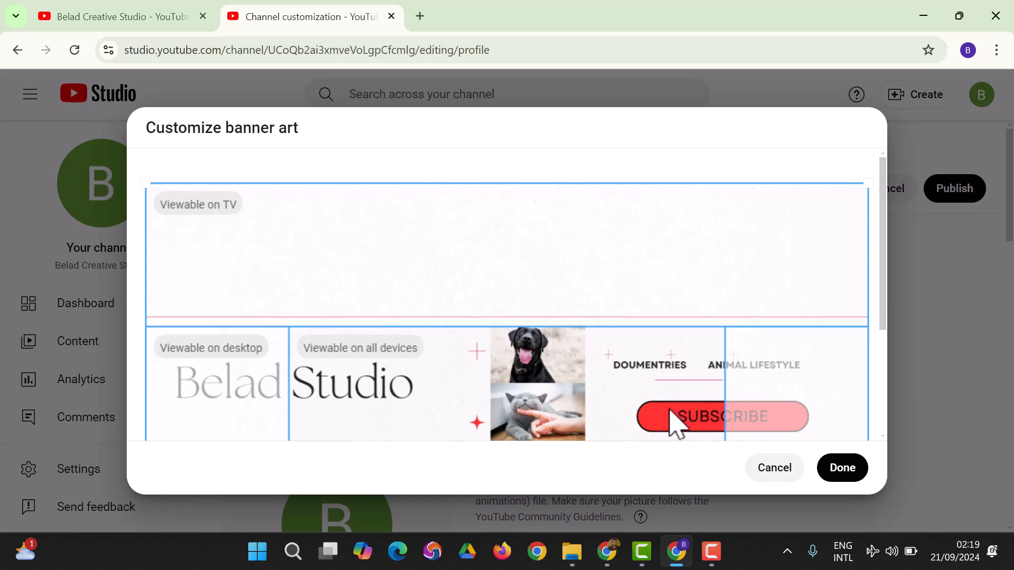
pyautogui.scroll(-3, 421, 291)
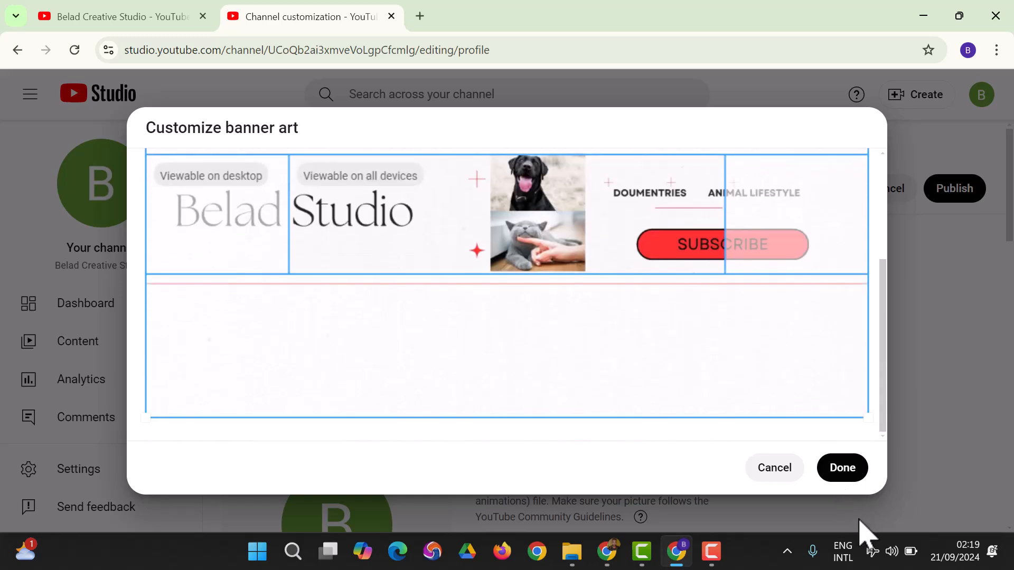
pyautogui.click(844, 470)
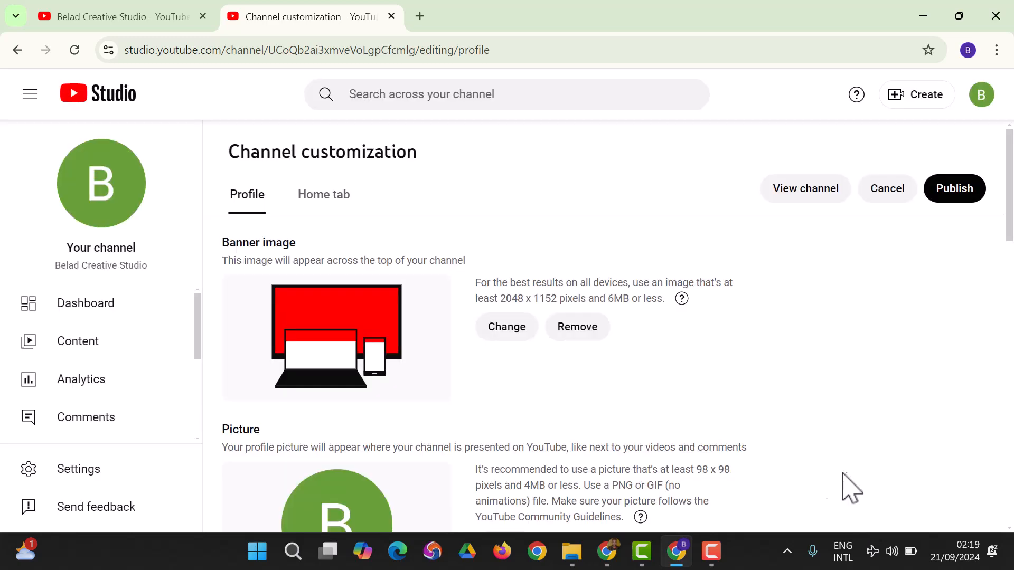
# Upload Belad Studio back as the channel's profile picture, accepting the default circular crop.
pyautogui.scroll(-3, 581, 389)
pyautogui.click(505, 390)
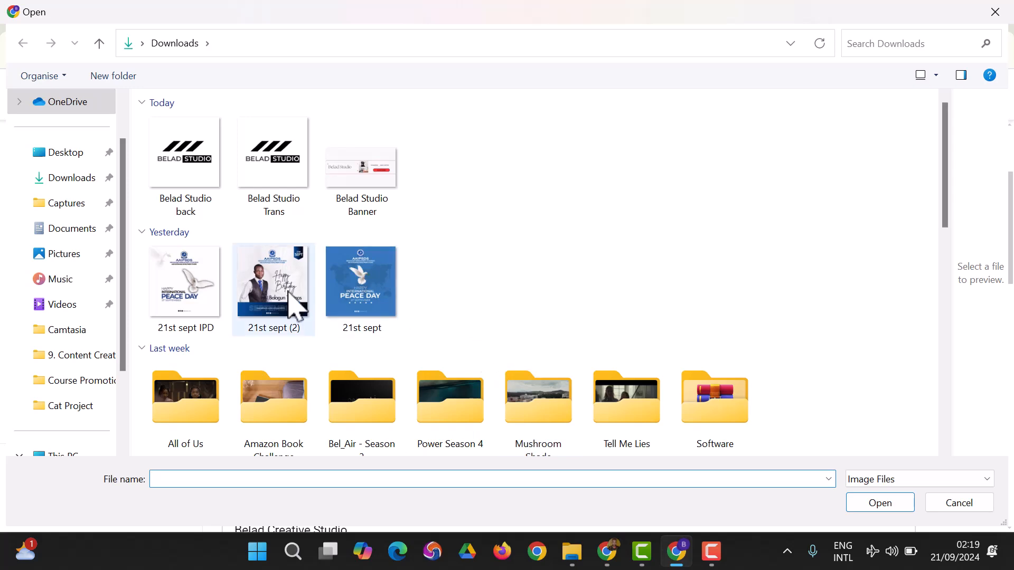
pyautogui.click(202, 184)
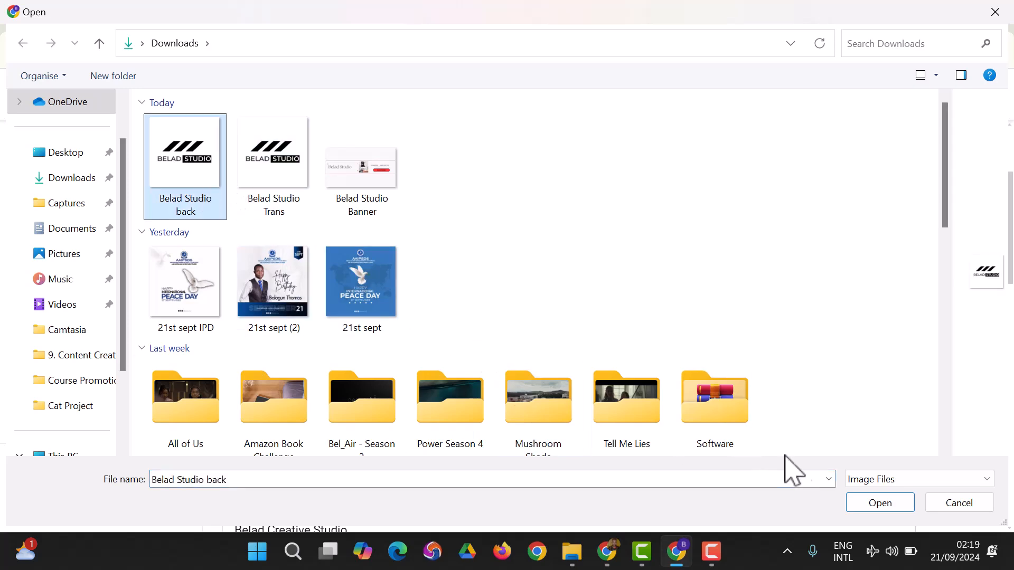
pyautogui.click(878, 505)
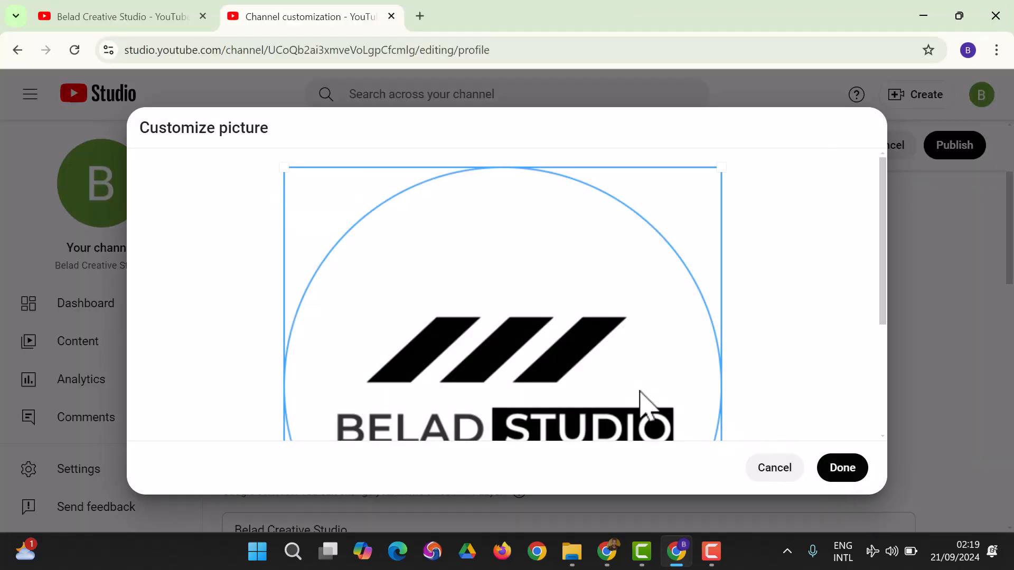
pyautogui.scroll(-4, 810, 316)
pyautogui.scroll(3, 810, 317)
pyautogui.scroll(-3, 812, 318)
pyautogui.click(841, 465)
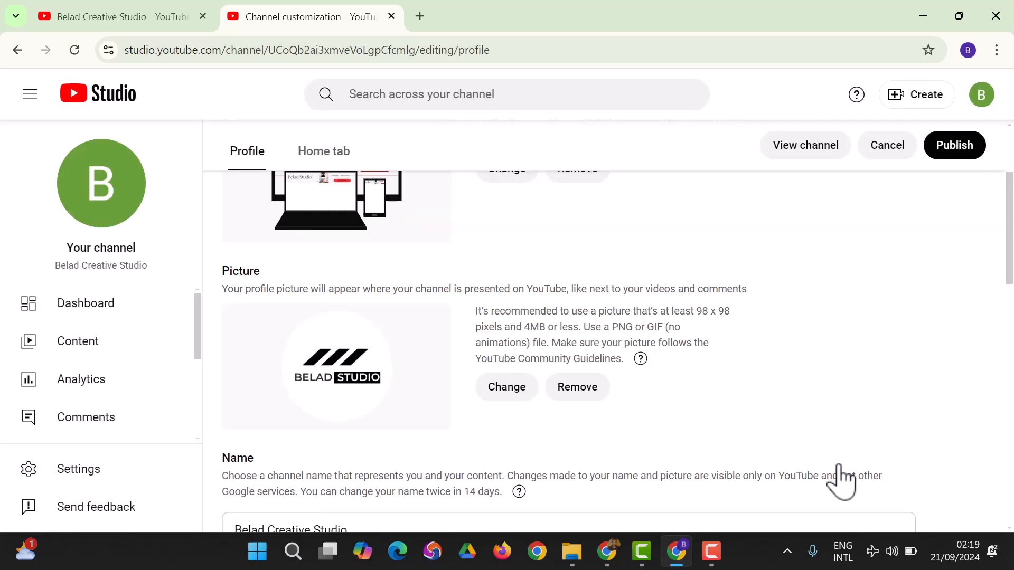
pyautogui.scroll(-5, 416, 295)
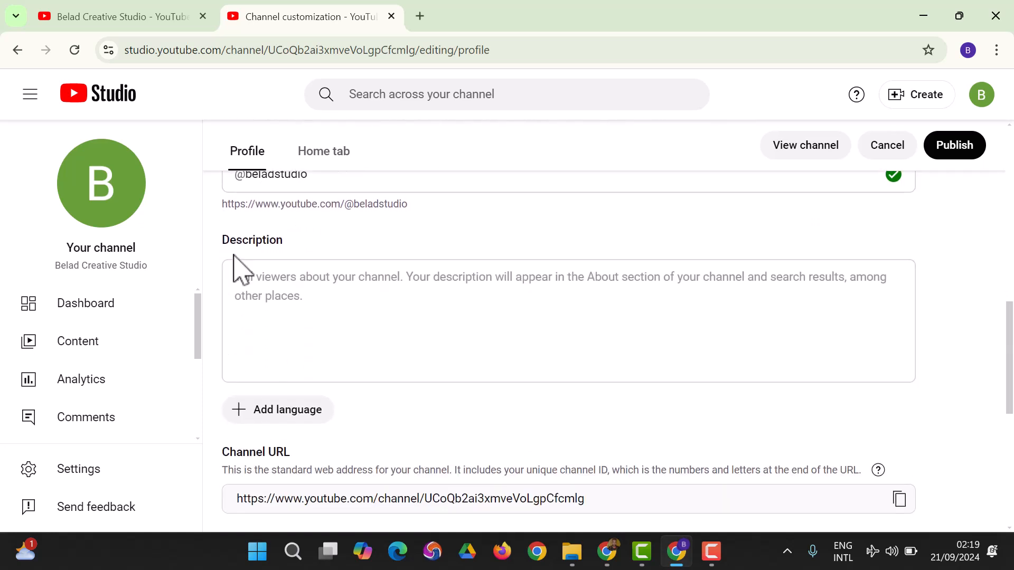
pyautogui.moveTo(222, 249); pyautogui.dragTo(278, 246)
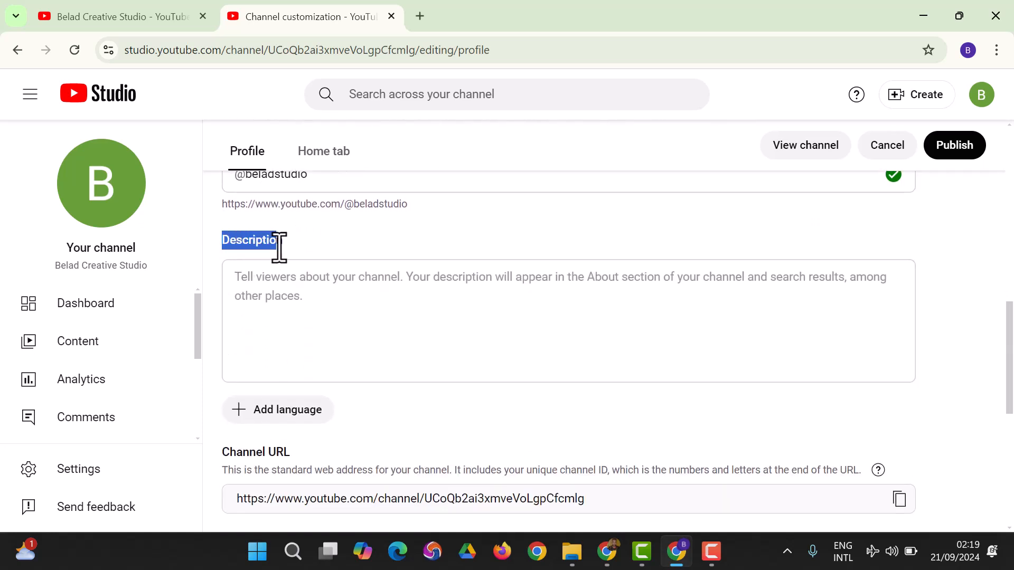
pyautogui.click(304, 299)
pyautogui.moveTo(230, 244); pyautogui.dragTo(317, 256)
# Switch to the Belad Creative Studio chat in ChatGPT and send the prompt "write a perfect description for this youtube channel".
pyautogui.click(608, 551)
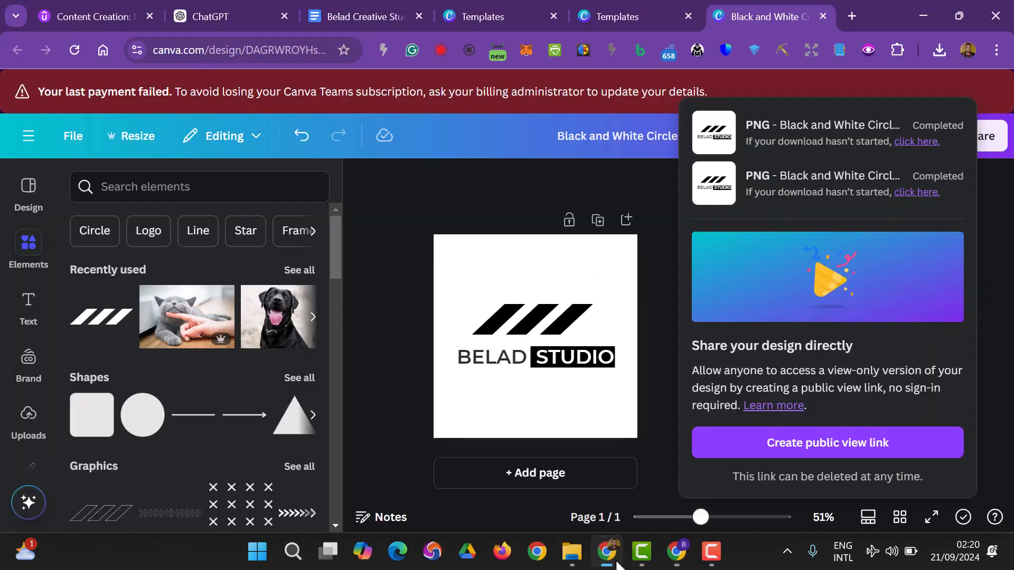
pyautogui.click(243, 19)
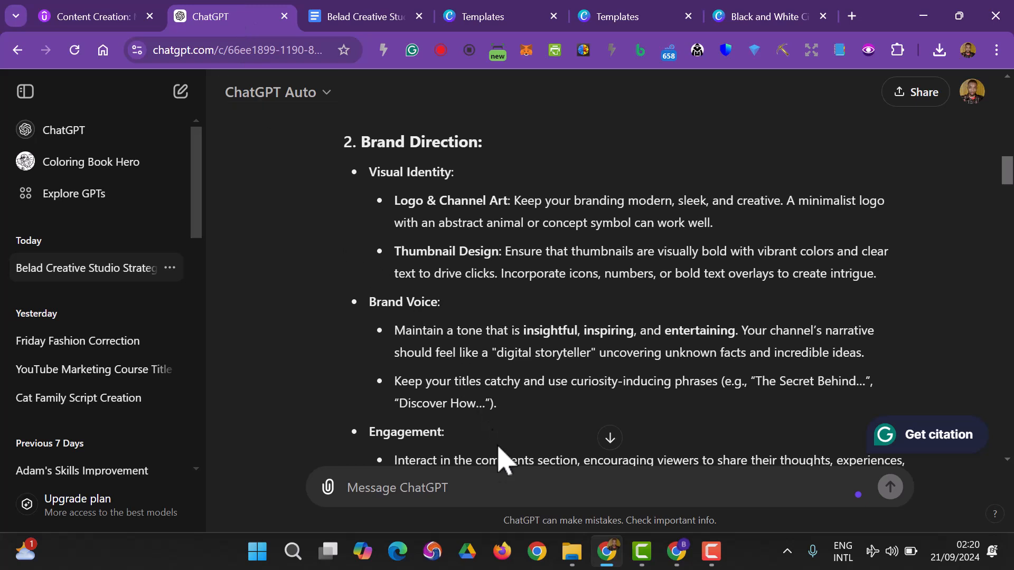
pyautogui.write('w')
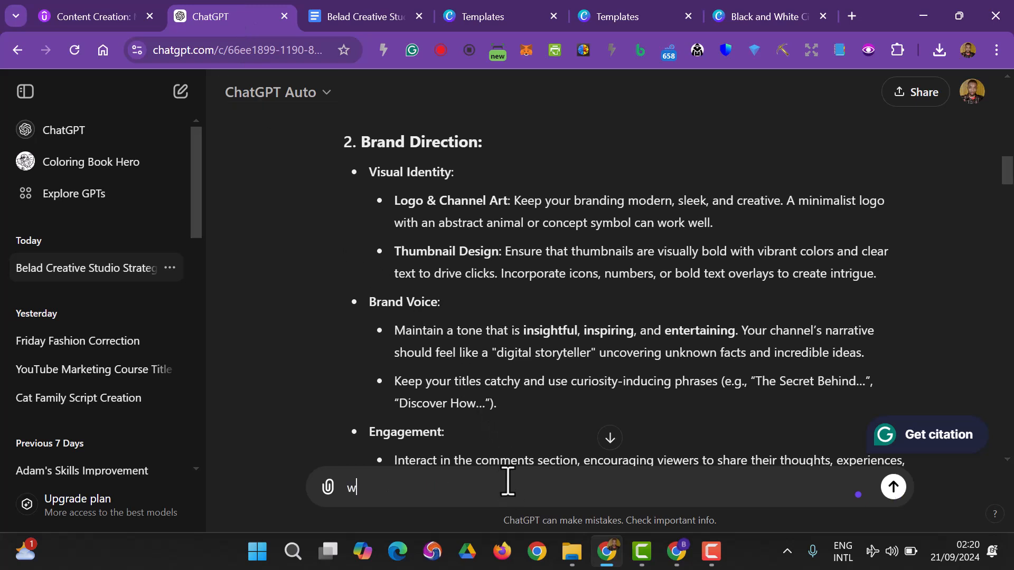
pyautogui.write('rite a perfec')
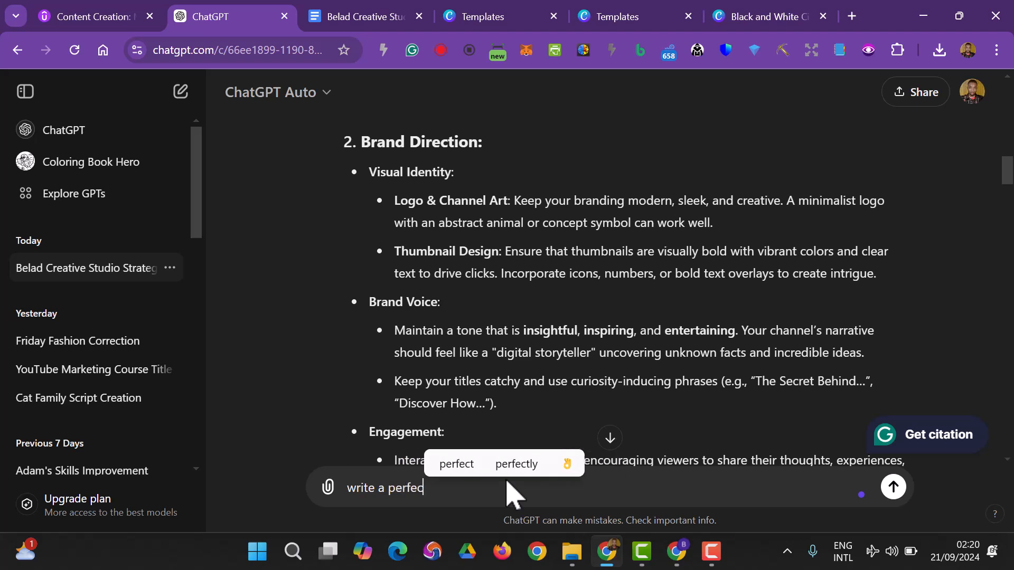
pyautogui.write('t des')
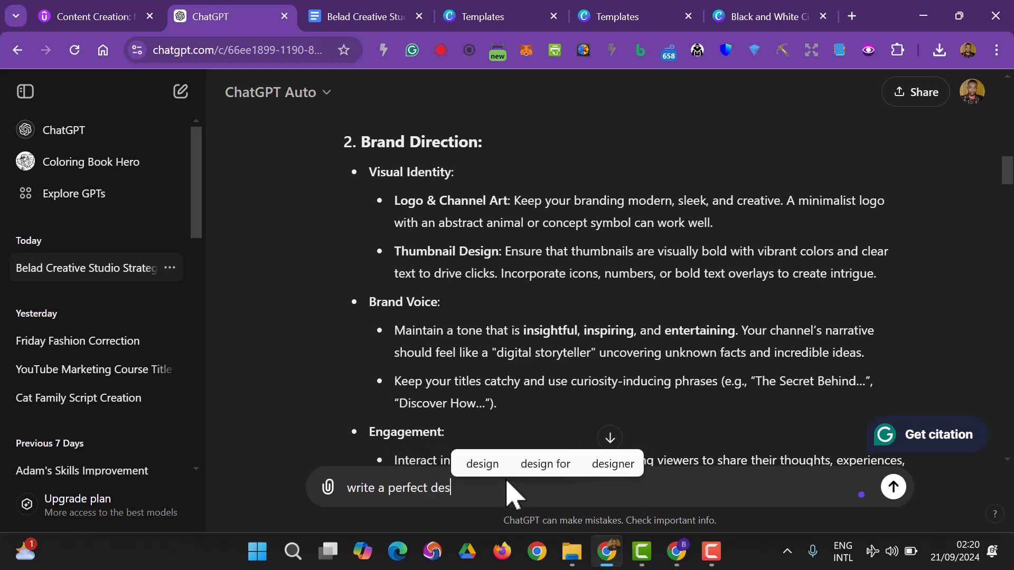
pyautogui.write('cription for th')
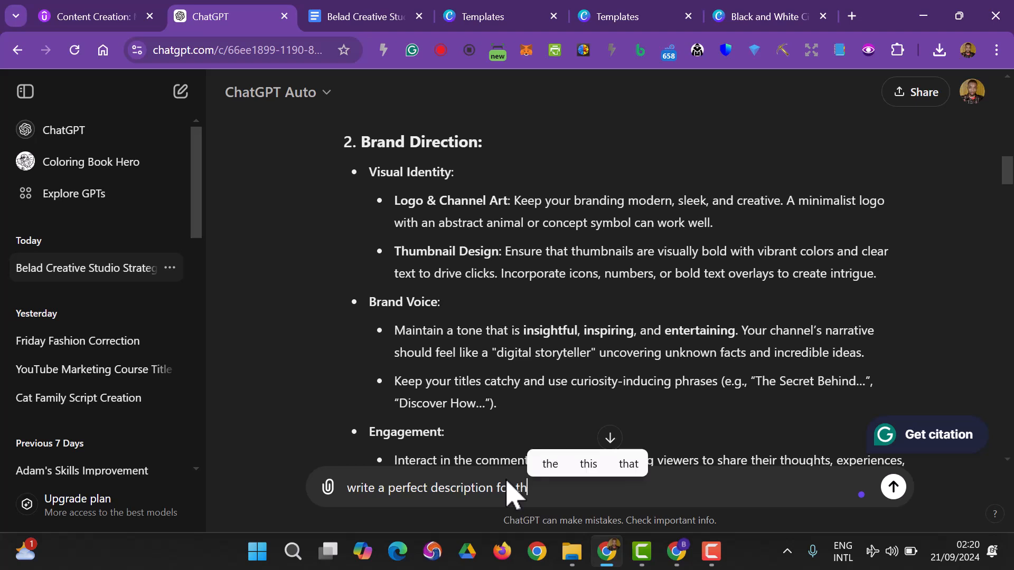
pyautogui.write('is y')
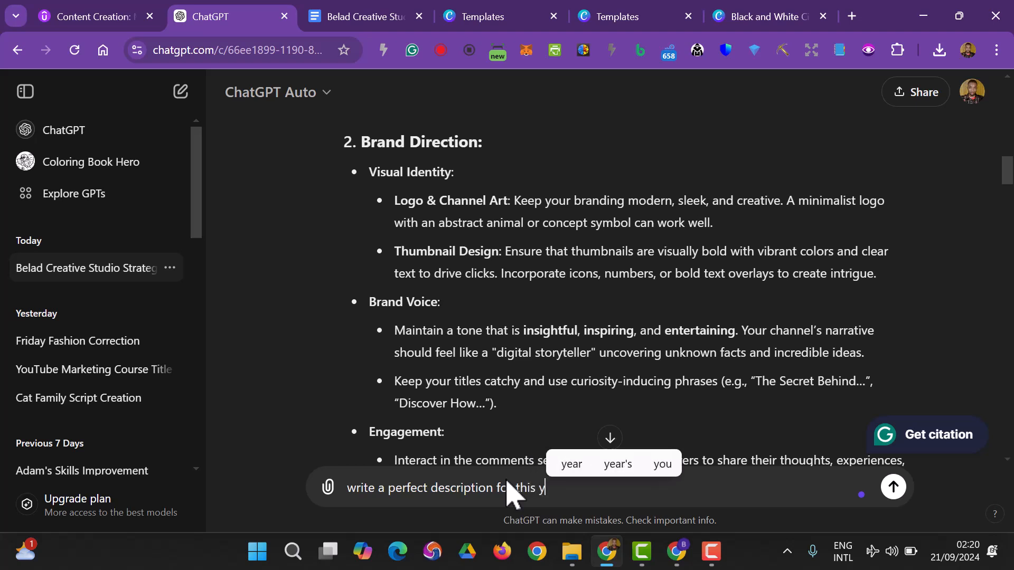
pyautogui.write('outube ')
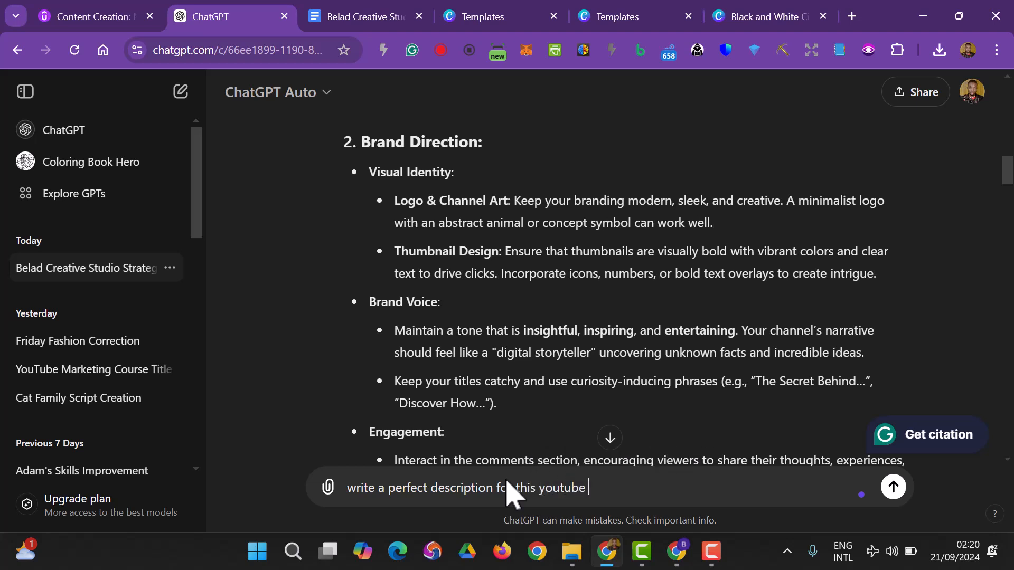
pyautogui.write('chann')
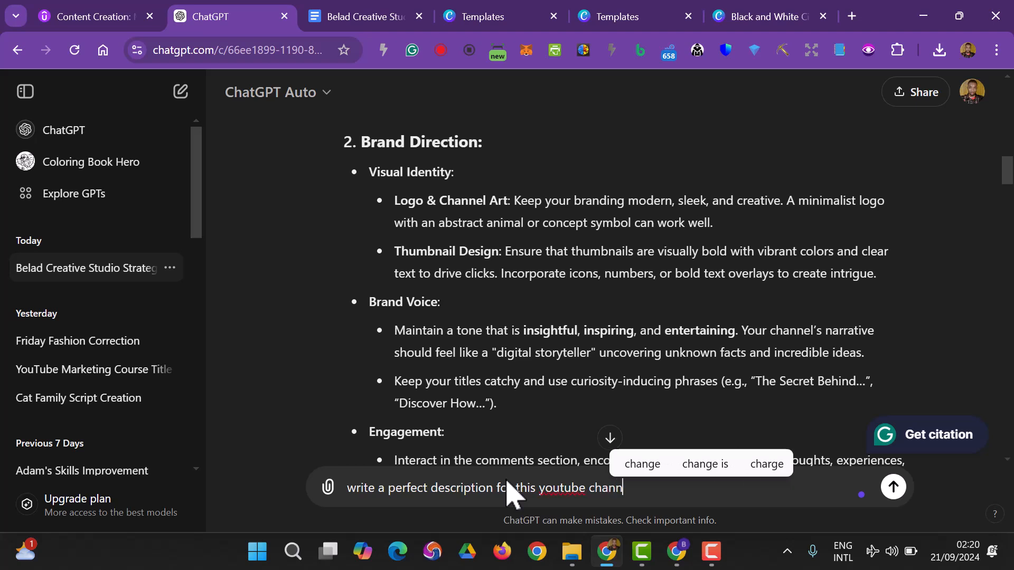
pyautogui.write('el')
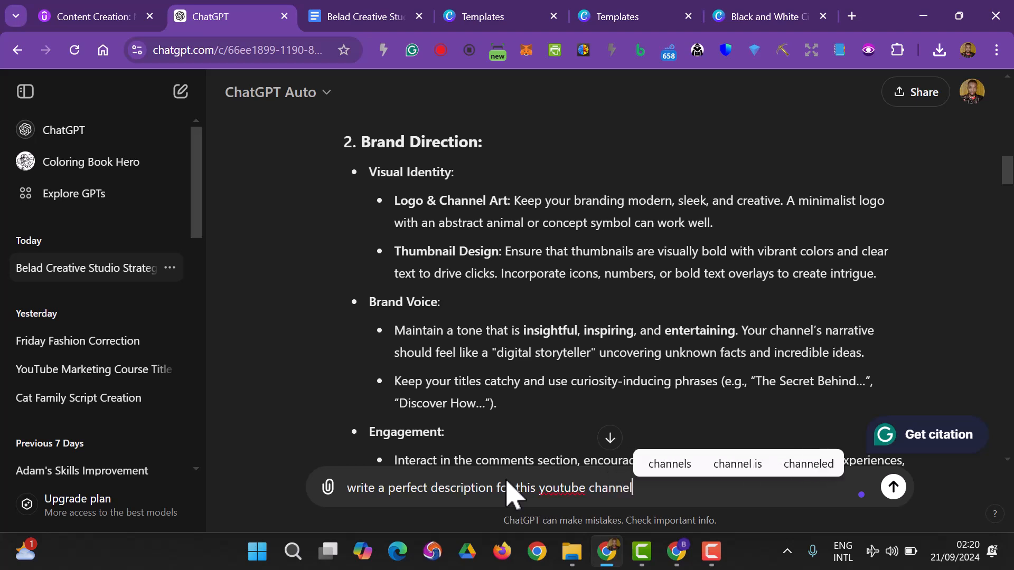
pyautogui.press('Return')
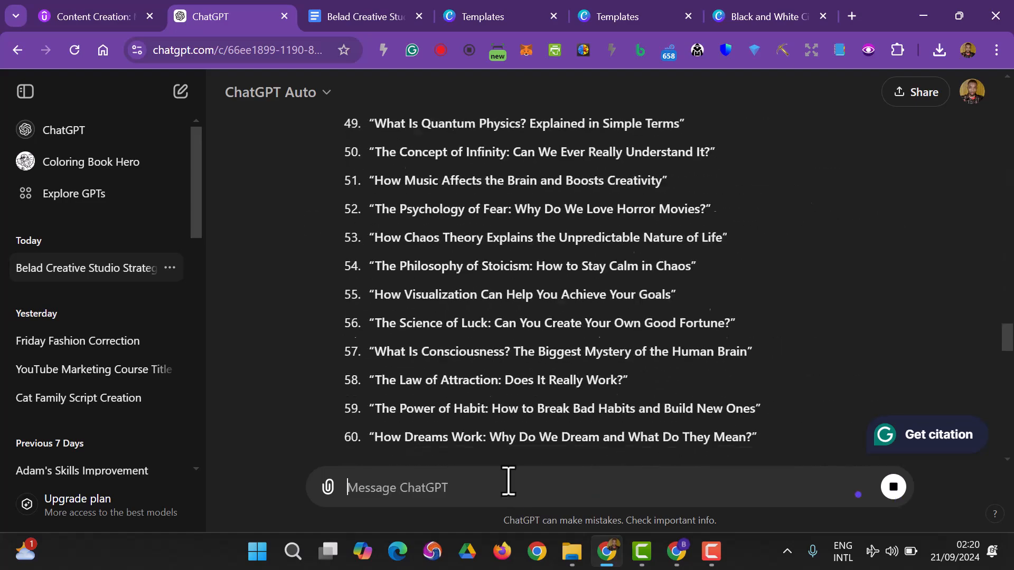
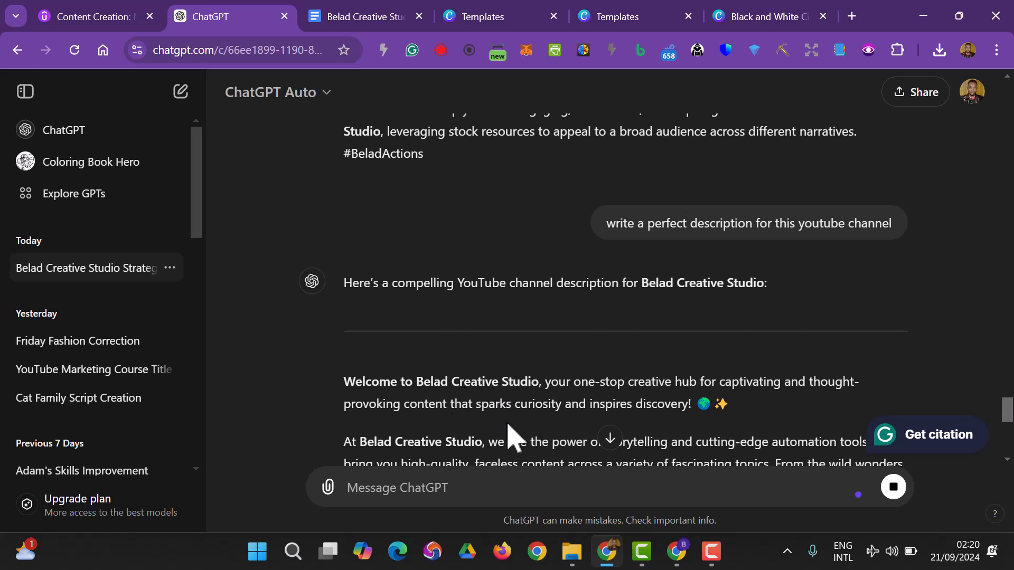
# Copy the generated channel description, from "Welcome to Belad Creative Studio" through the closing hashtags.
pyautogui.scroll(-2, 660, 417)
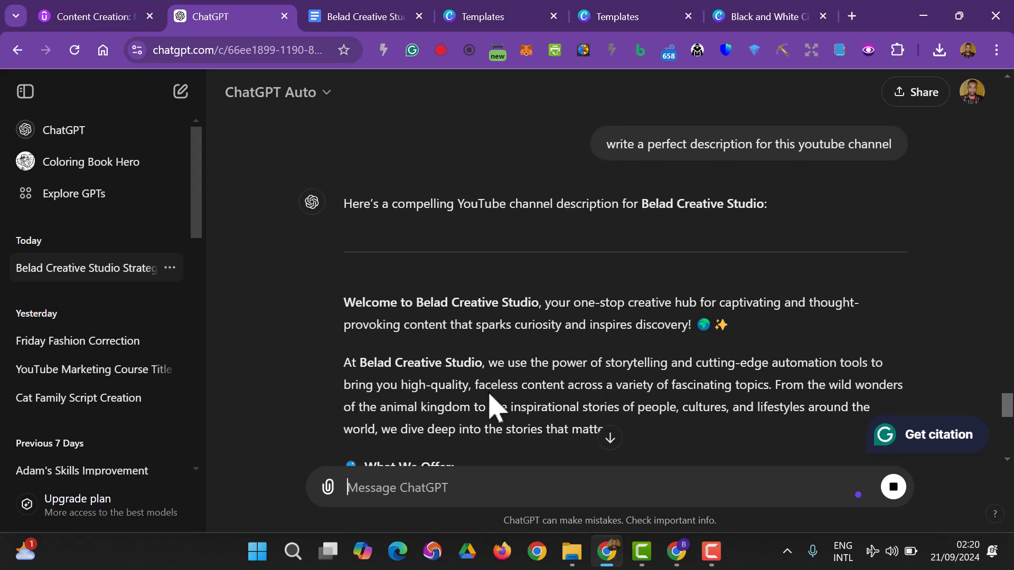
pyautogui.scroll(-3, 476, 401)
pyautogui.scroll(-1, 449, 380)
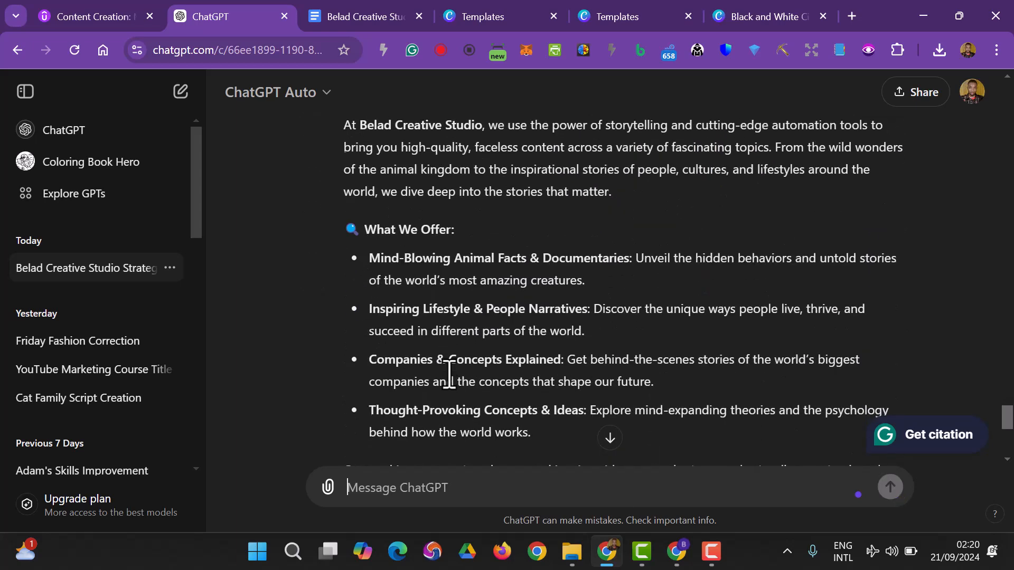
pyautogui.scroll(3, 450, 374)
pyautogui.moveTo(343, 222); pyautogui.dragTo(765, 264)
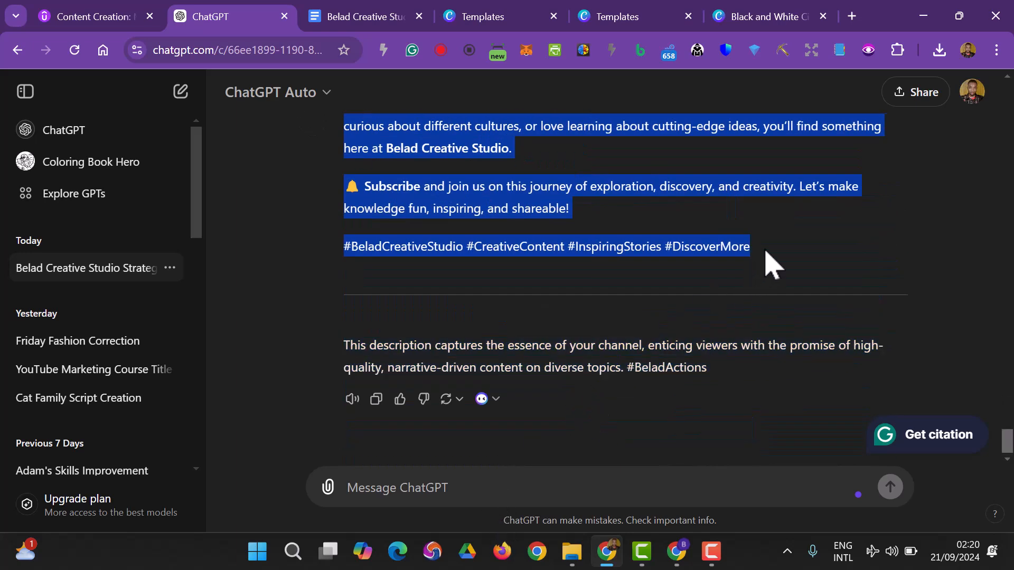
pyautogui.rightClick(463, 207)
pyautogui.click(519, 216)
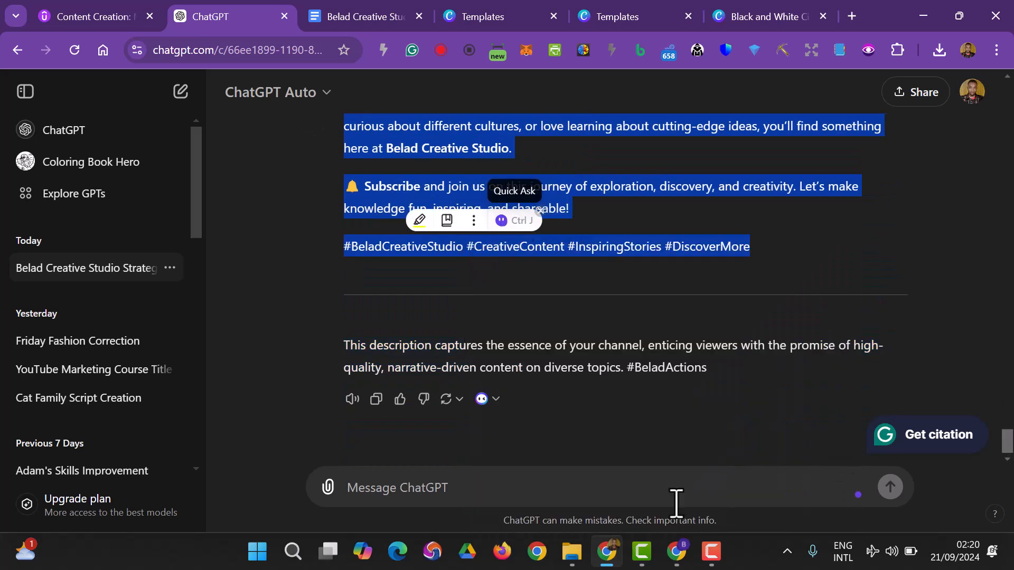
# Switch to YouTube Studio and paste the copied text into the channel's Description.
pyautogui.moveTo(676, 551)
pyautogui.click(681, 465)
pyautogui.click(276, 286)
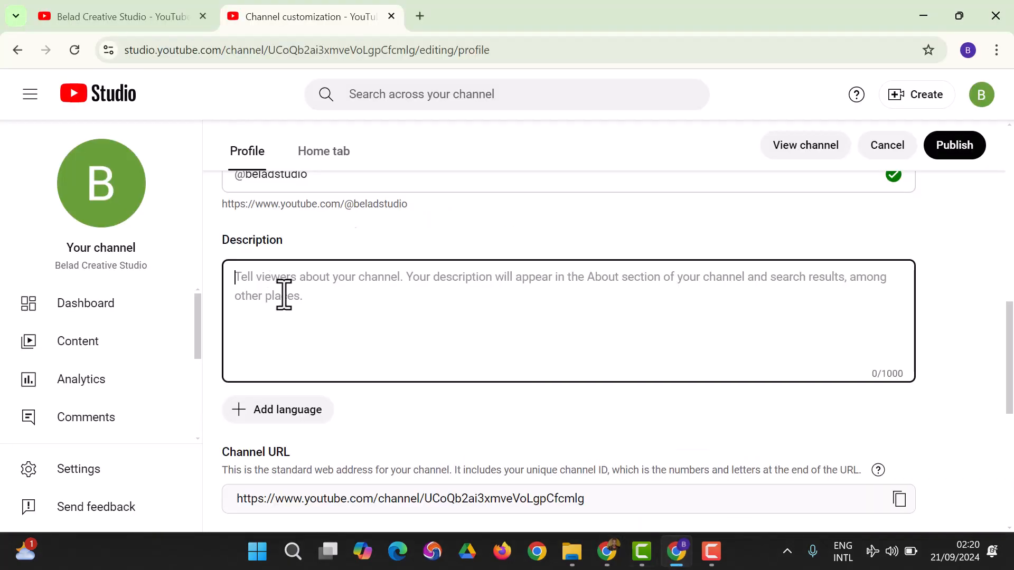
pyautogui.hotkey('ctrl', 'v')
pyautogui.scroll(-4, 412, 346)
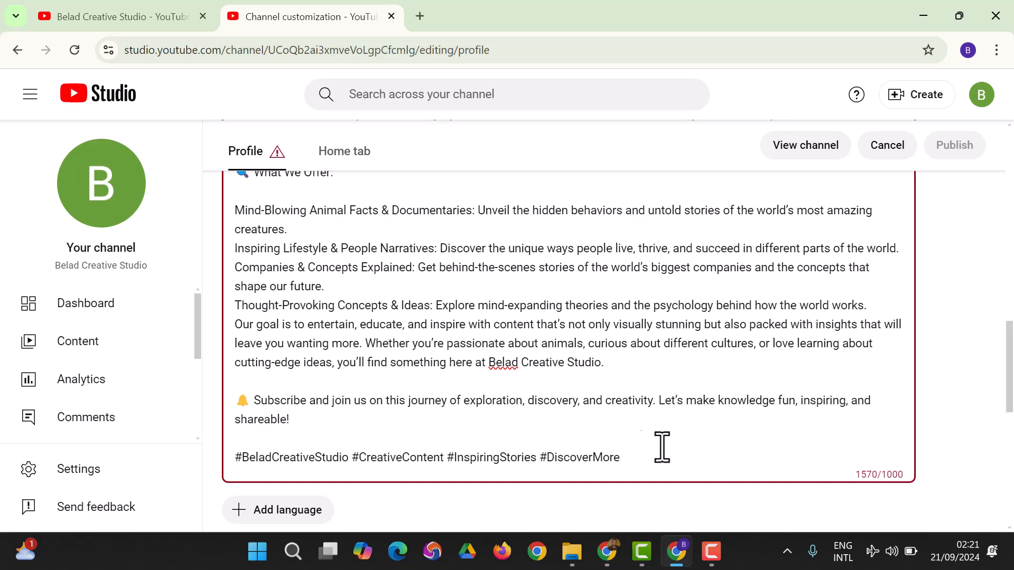
pyautogui.scroll(5, 675, 448)
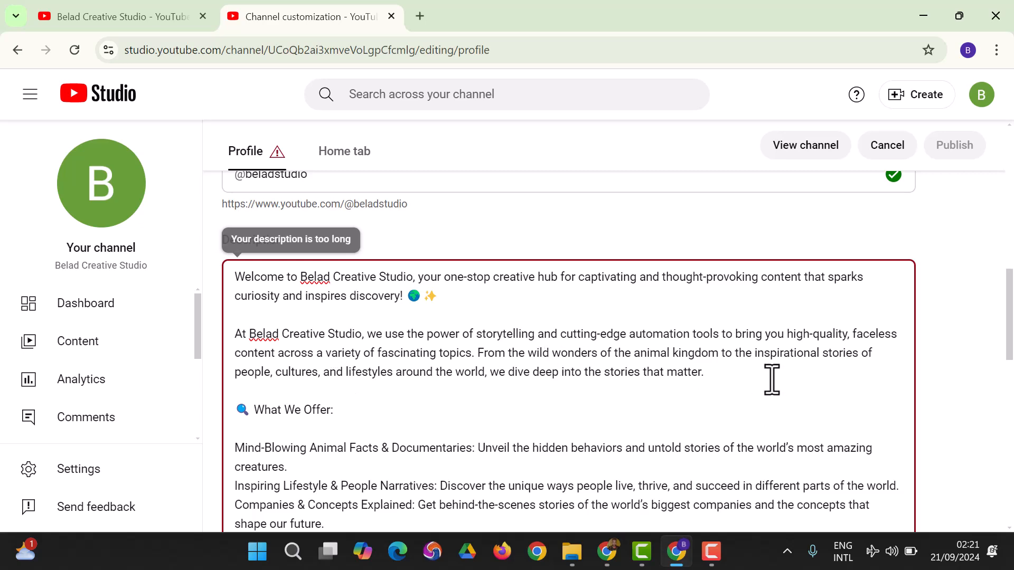
# Delete the "Thought-Provoking Concepts & Ideas" line and the "Our goal is to entertain" paragraph from the description.
pyautogui.scroll(-5, 376, 425)
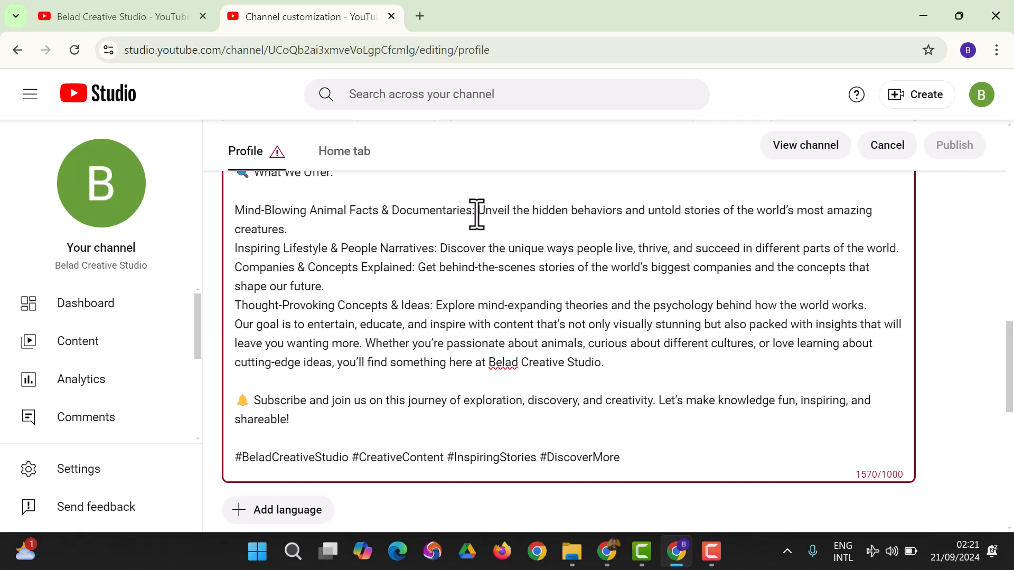
pyautogui.moveTo(473, 210); pyautogui.dragTo(477, 229)
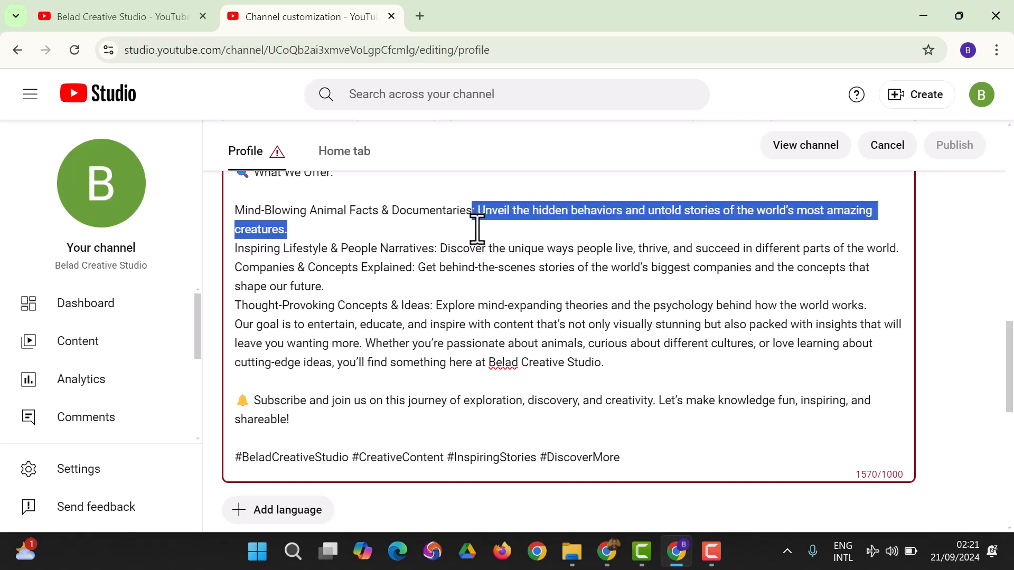
pyautogui.click(364, 307)
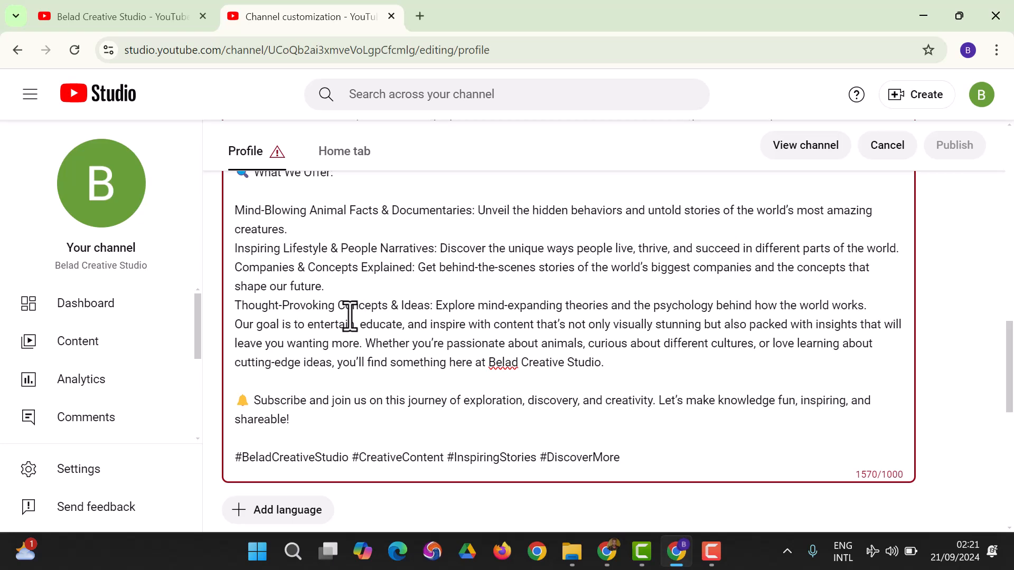
pyautogui.moveTo(236, 306); pyautogui.dragTo(611, 373)
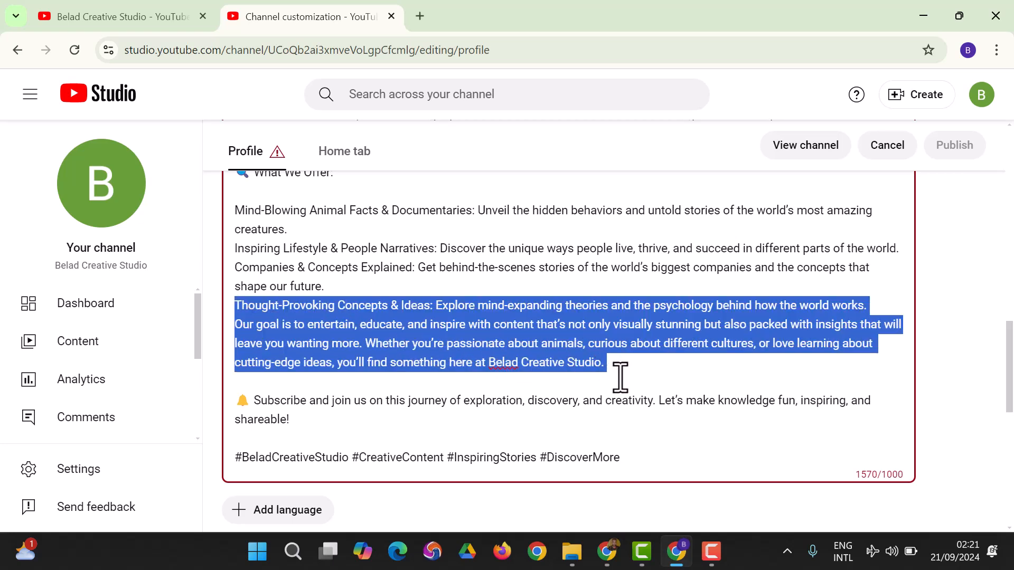
pyautogui.press('BackSpace')
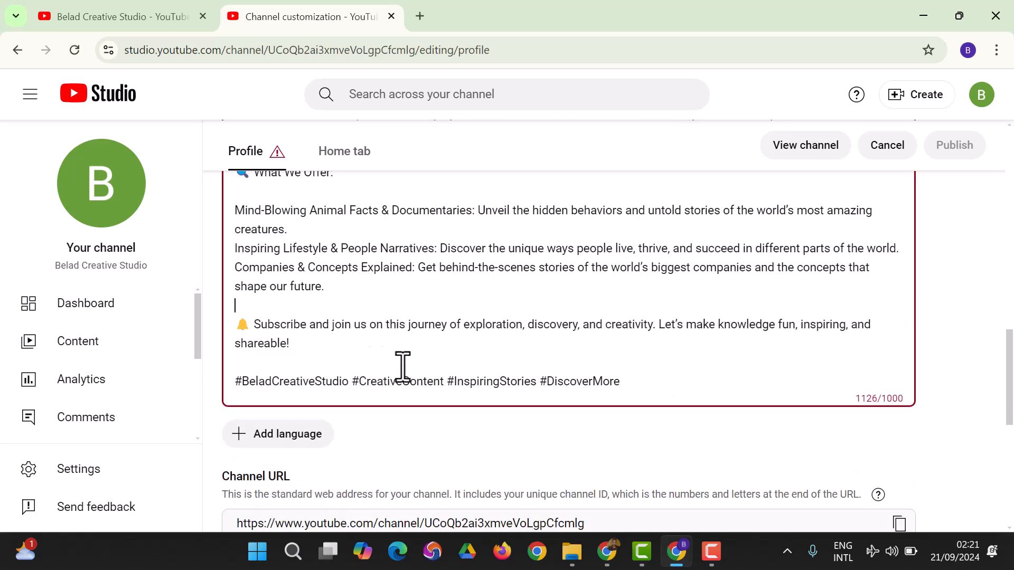
# Remove the bell emoji in front of the "Subscribe and join us" paragraph.
pyautogui.click(259, 324)
pyautogui.press('BackSpace')
pyautogui.press('BackSpace')
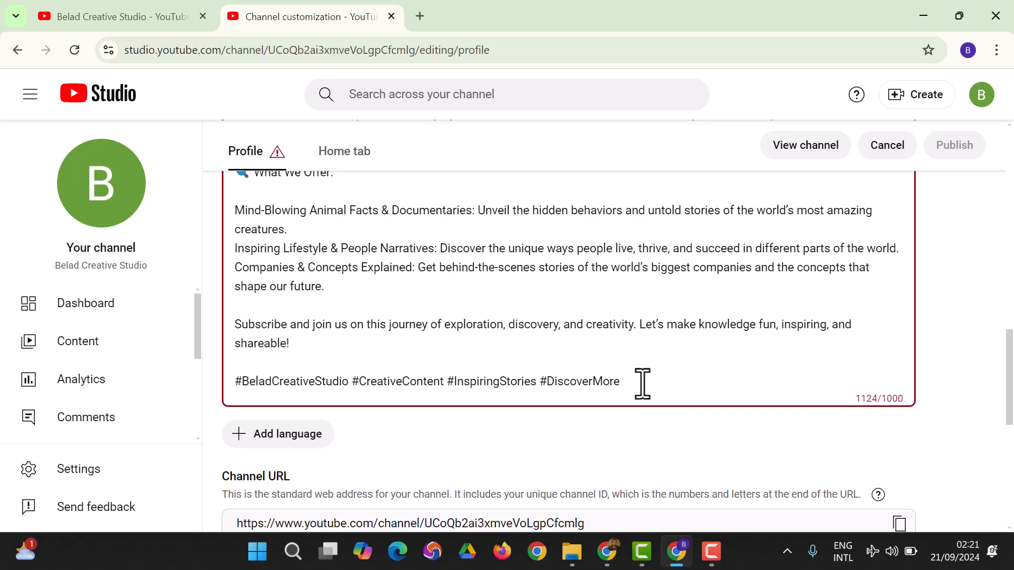
# Delete the "At Belad Creative Studio" paragraph and the emojis in the welcome paragraph and the "What We Offer" heading.
pyautogui.scroll(4, 641, 385)
pyautogui.scroll(1, 642, 383)
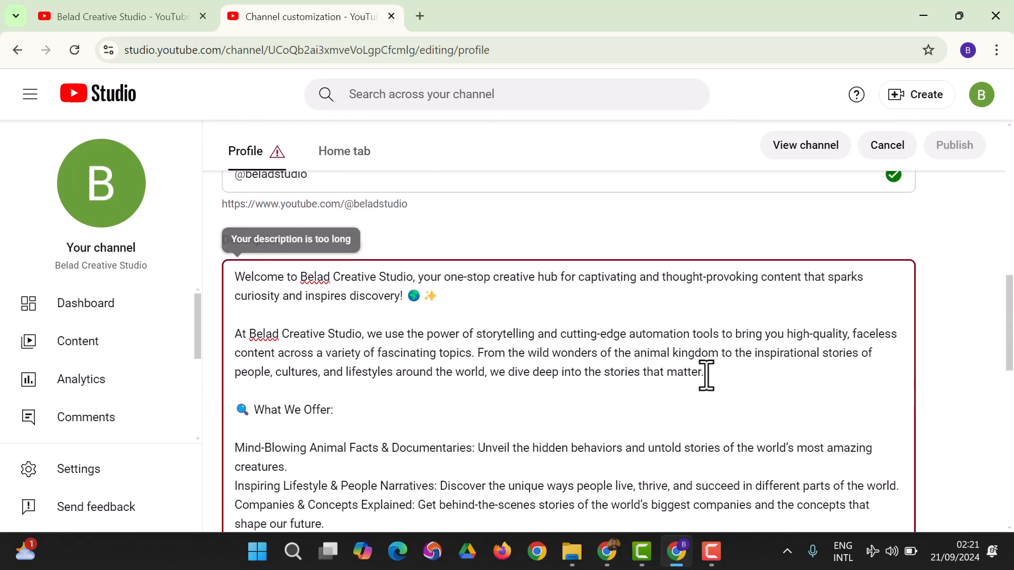
pyautogui.moveTo(736, 377); pyautogui.dragTo(238, 346)
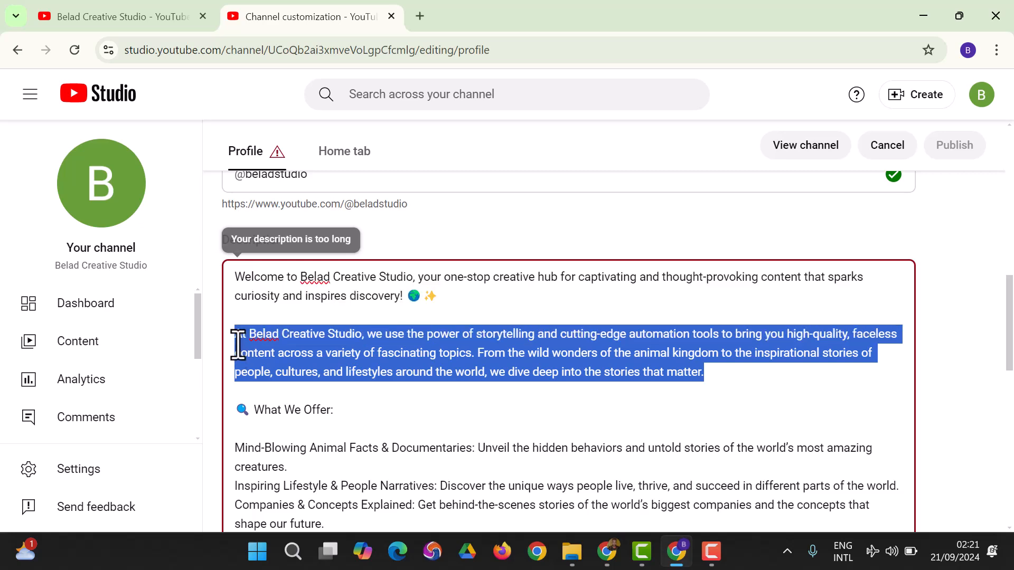
pyautogui.press('BackSpace')
pyautogui.press('BackSpace')
pyautogui.press('BackSpace')
pyautogui.press('BackSpace')
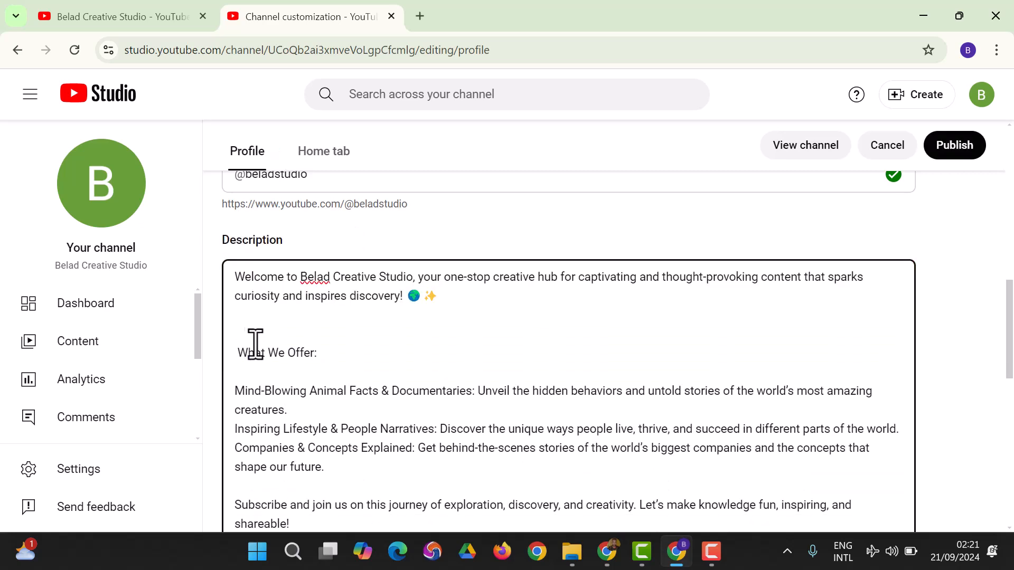
pyautogui.press('BackSpace')
# Insert a blank line after the Mind-Blowing Animal Facts item and after the Inspiring Lifestyle item in the description.
pyautogui.scroll(-2, 448, 340)
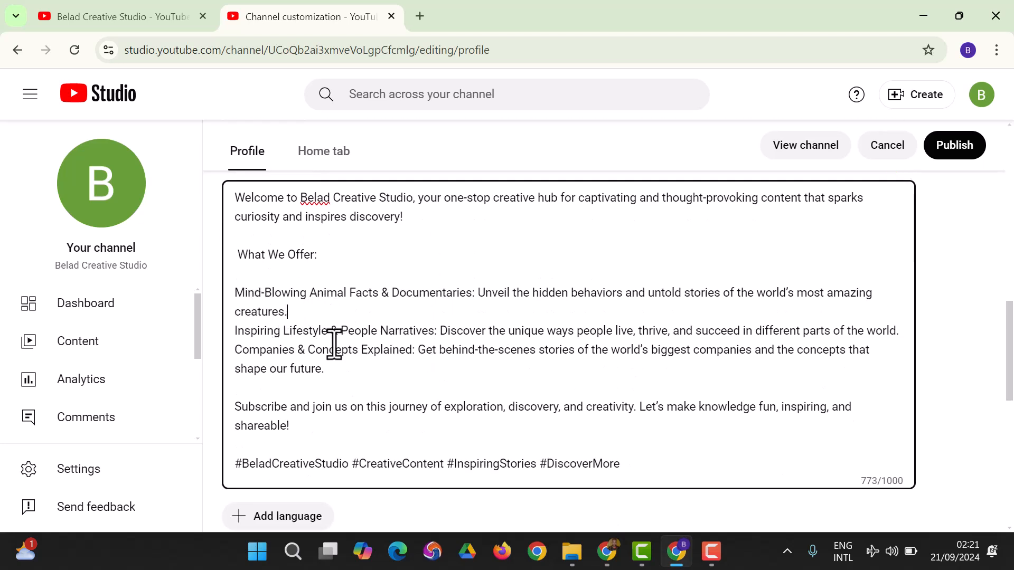
pyautogui.press('Return')
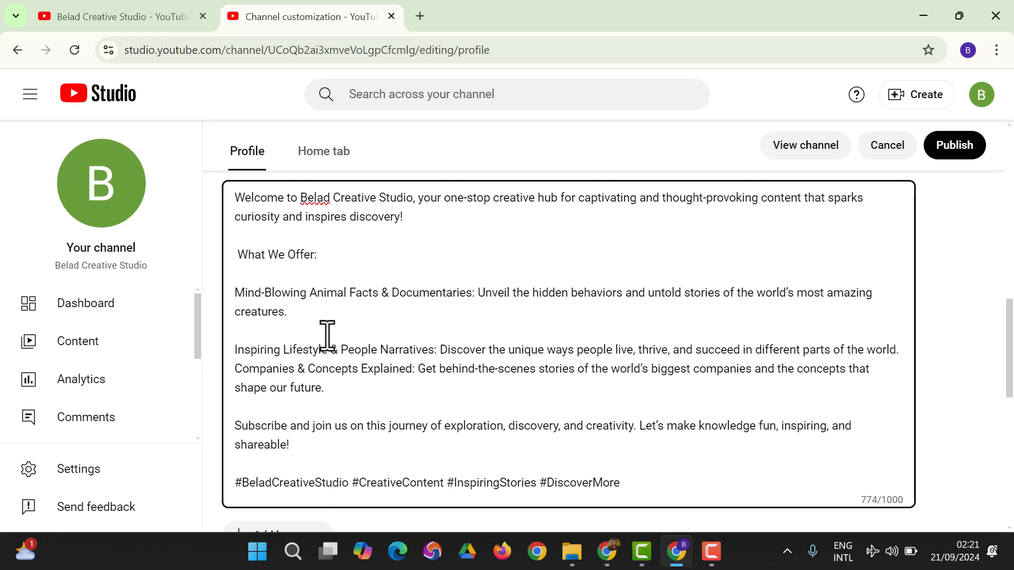
pyautogui.press('Return')
pyautogui.press('BackSpace')
pyautogui.click(903, 353)
pyautogui.press('Return')
# Fill in the channel's business e-mail address under Contact info.
pyautogui.scroll(-3, 358, 422)
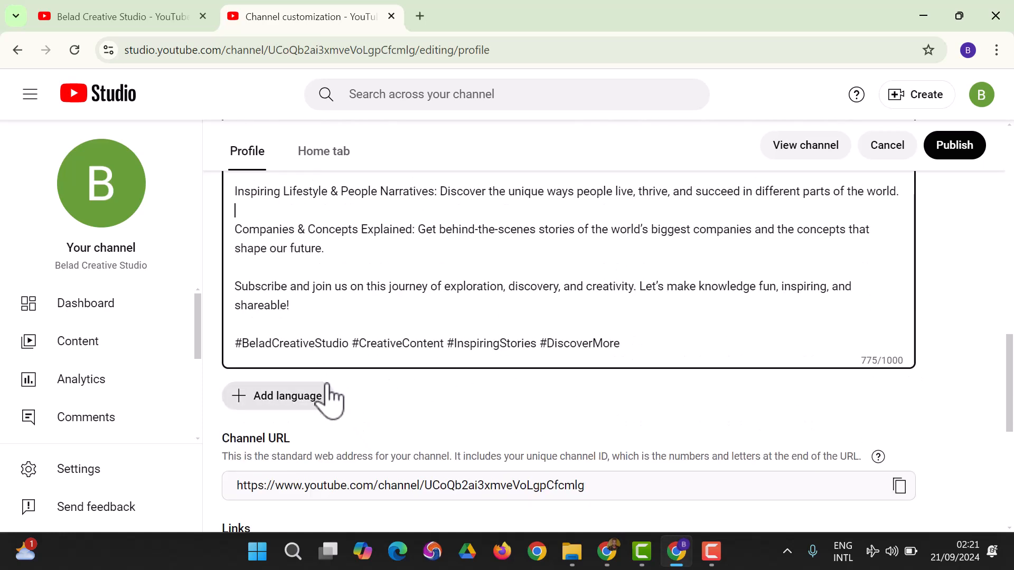
pyautogui.scroll(-2, 430, 376)
pyautogui.scroll(-1, 430, 376)
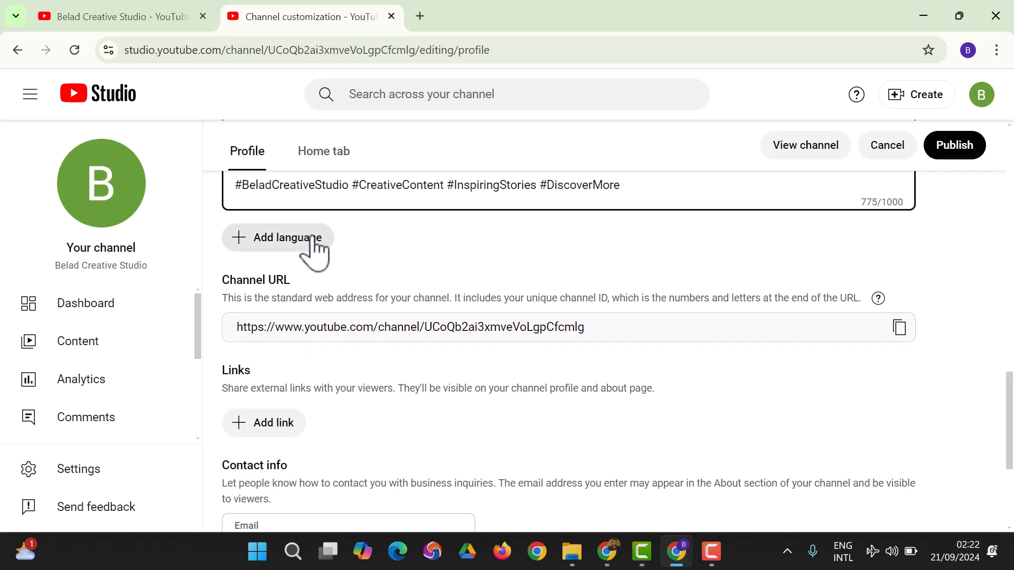
pyautogui.scroll(-2, 343, 452)
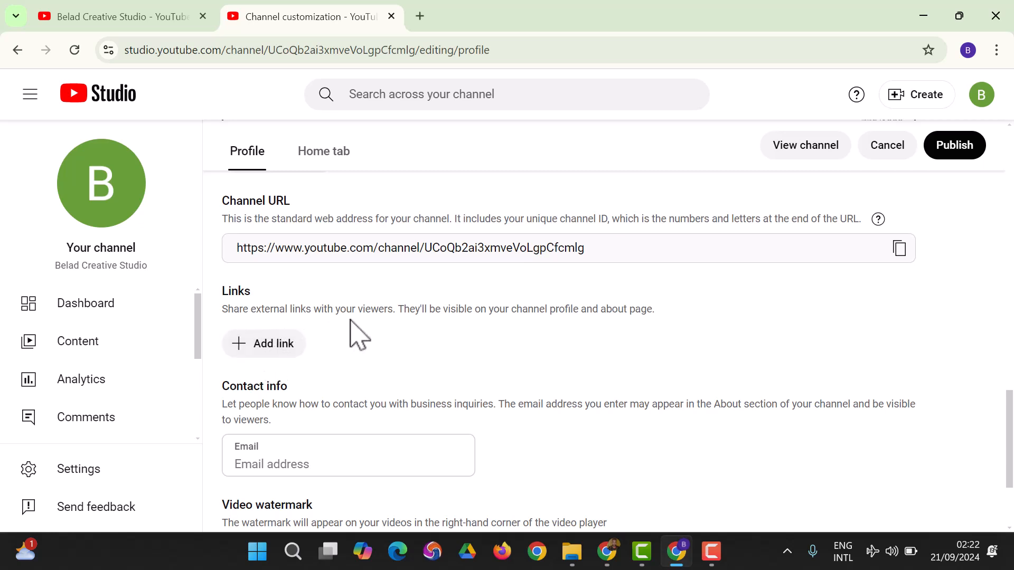
pyautogui.scroll(-1, 293, 362)
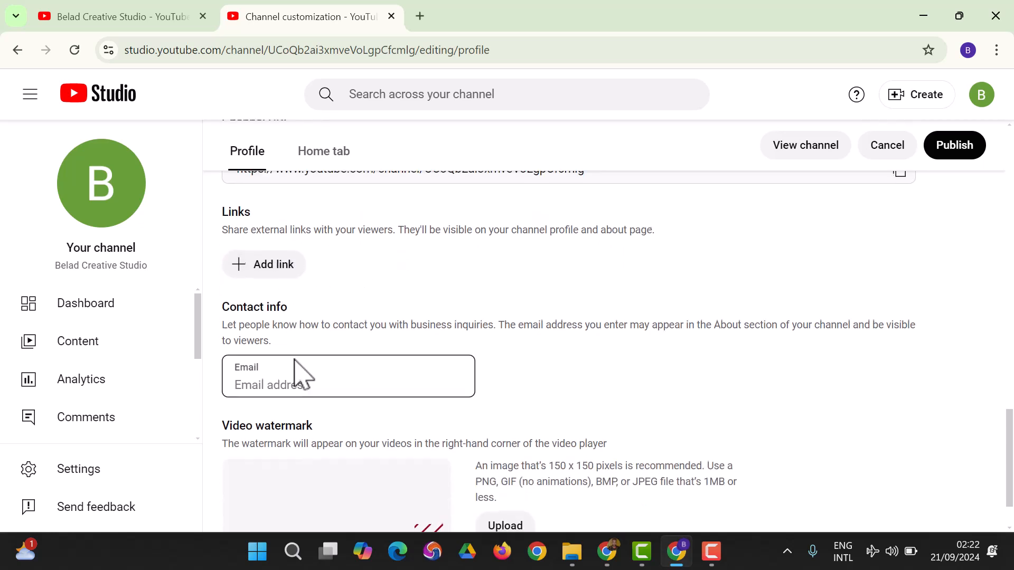
pyautogui.scroll(-1, 294, 368)
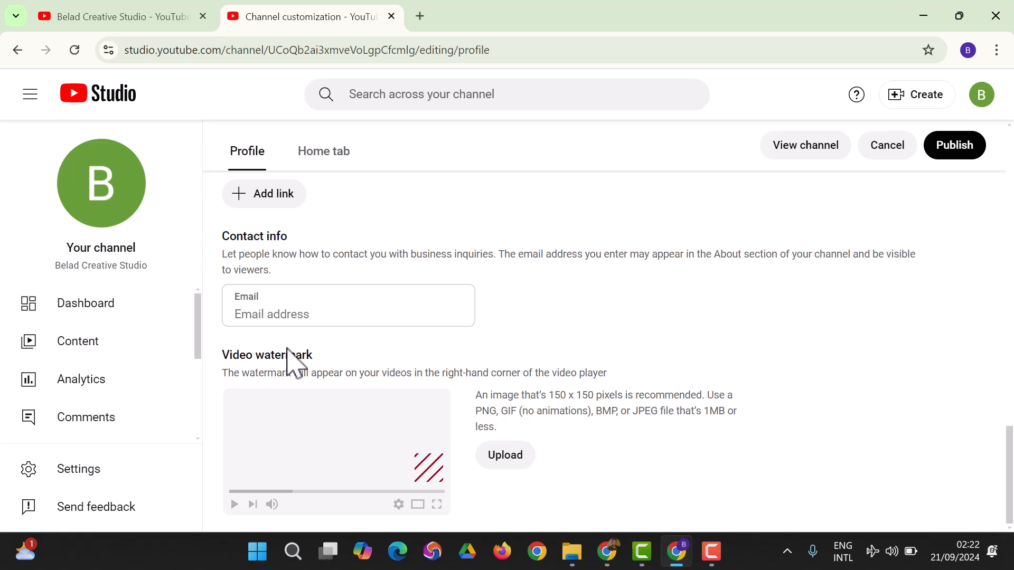
pyautogui.click(378, 316)
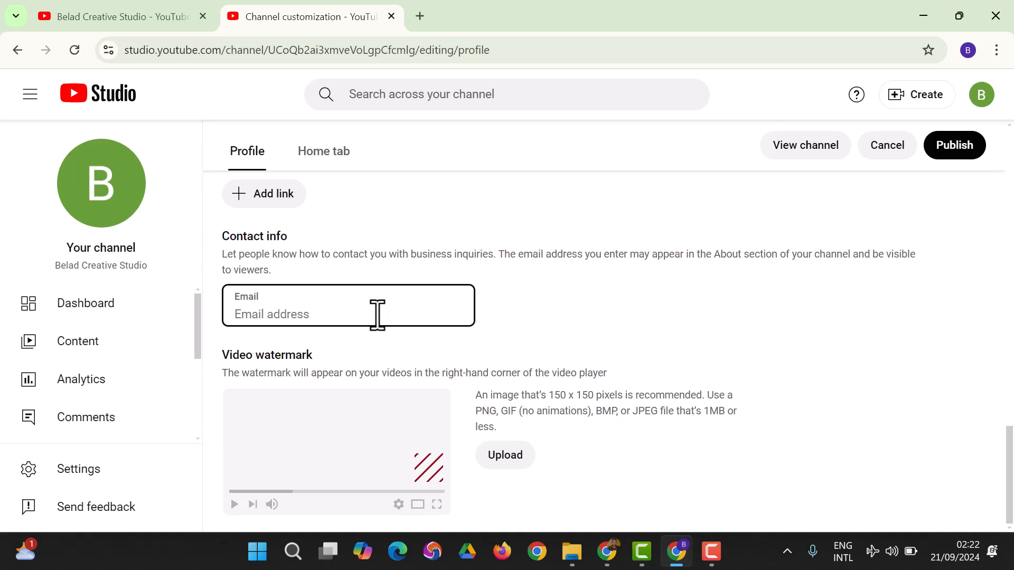
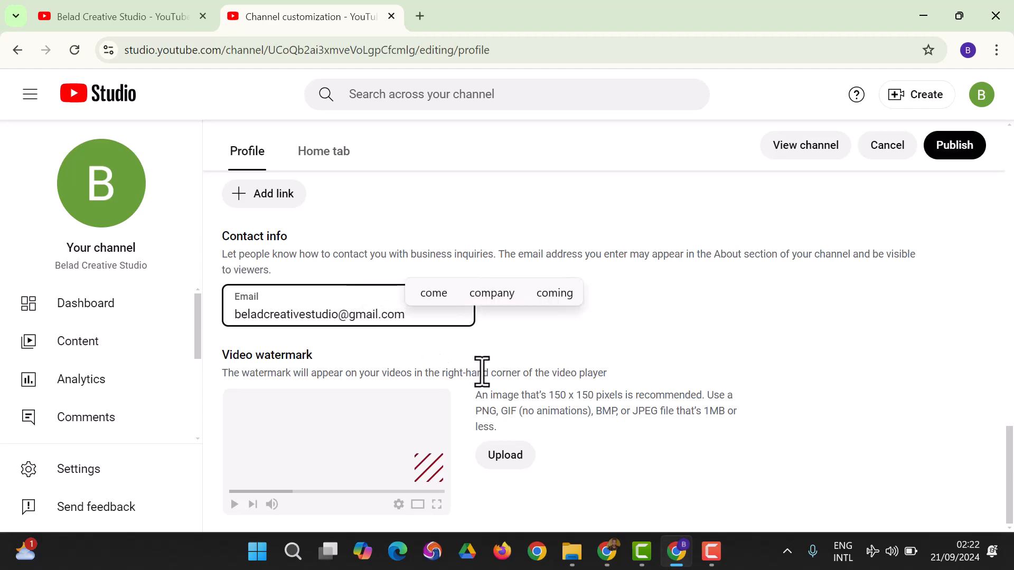
# Upload Belad Studio back from Downloads as the video watermark, accepting the default crop.
pyautogui.click(502, 464)
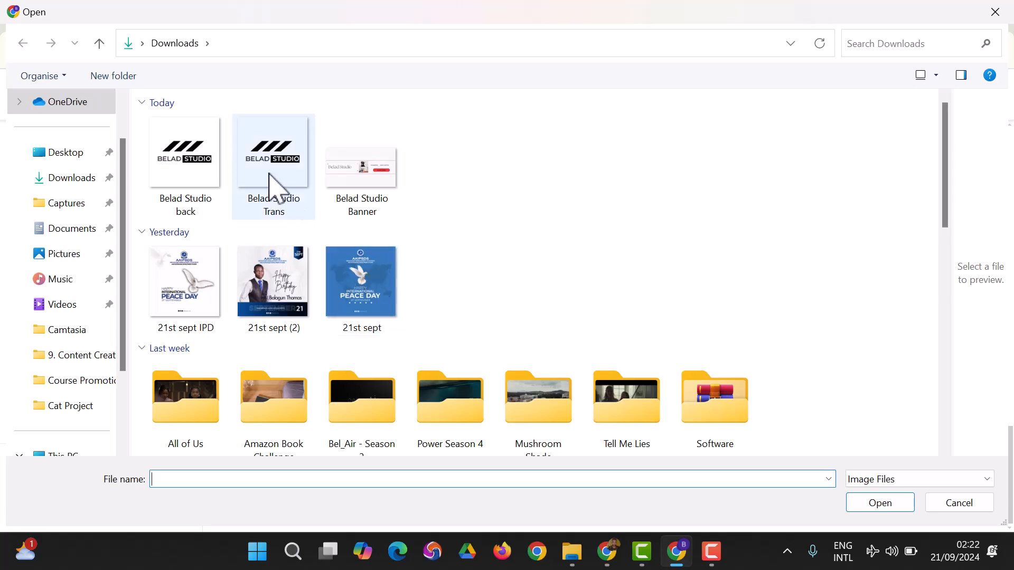
pyautogui.click(216, 206)
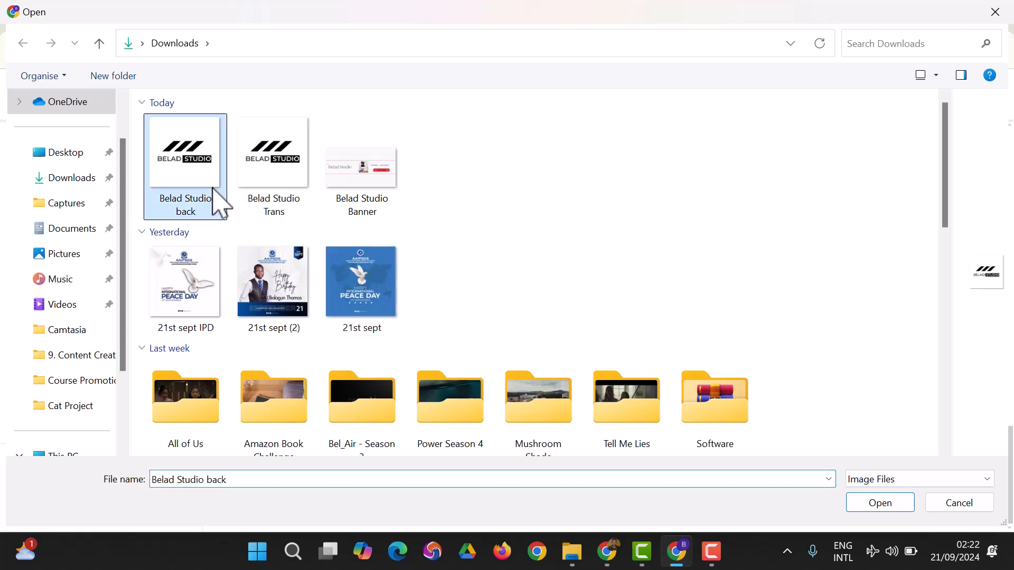
pyautogui.click(904, 508)
pyautogui.scroll(-3, 484, 334)
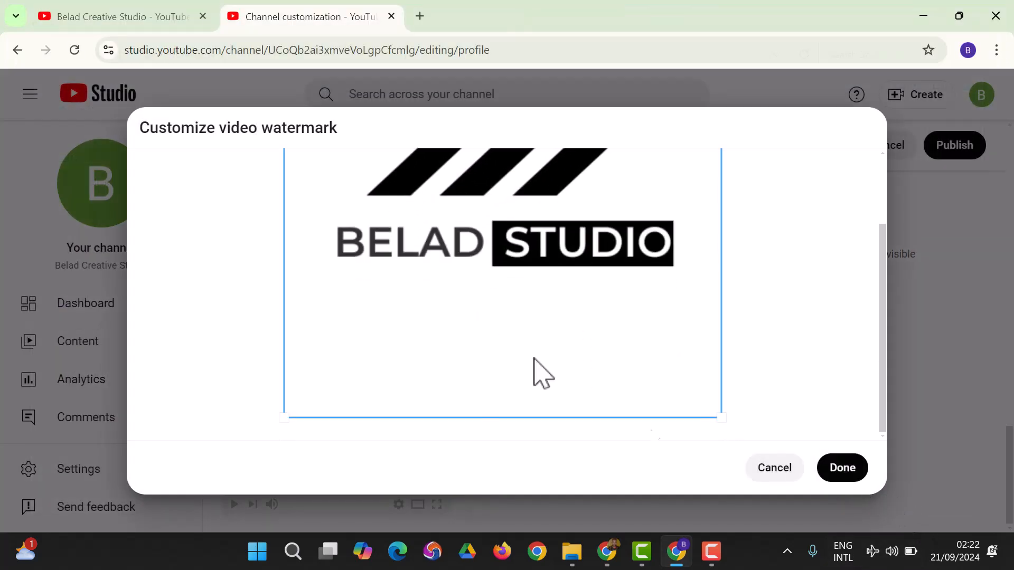
pyautogui.click(827, 482)
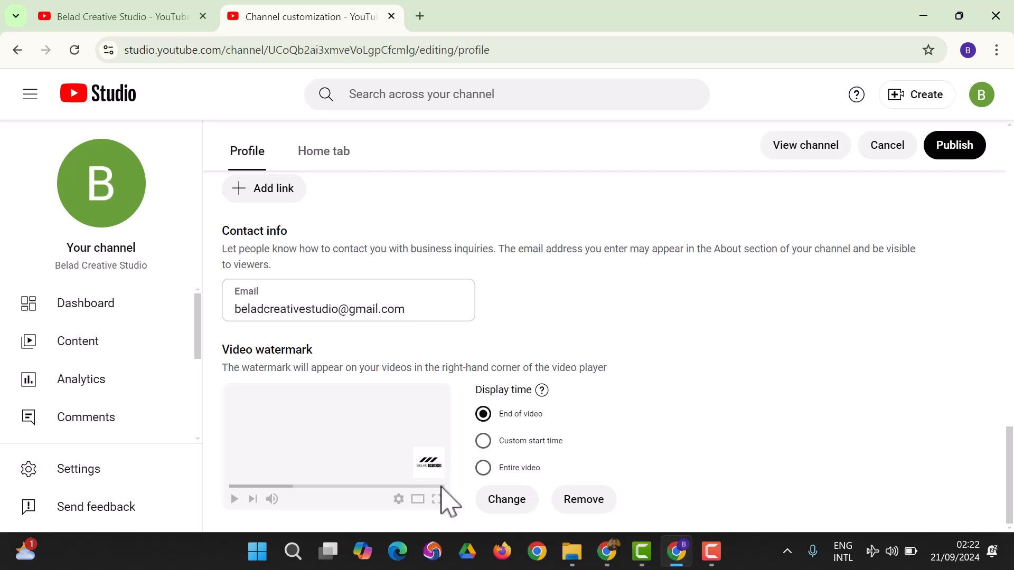
# Set the watermark's display time to a custom start time of 00:10 and publish the channel changes.
pyautogui.click(484, 443)
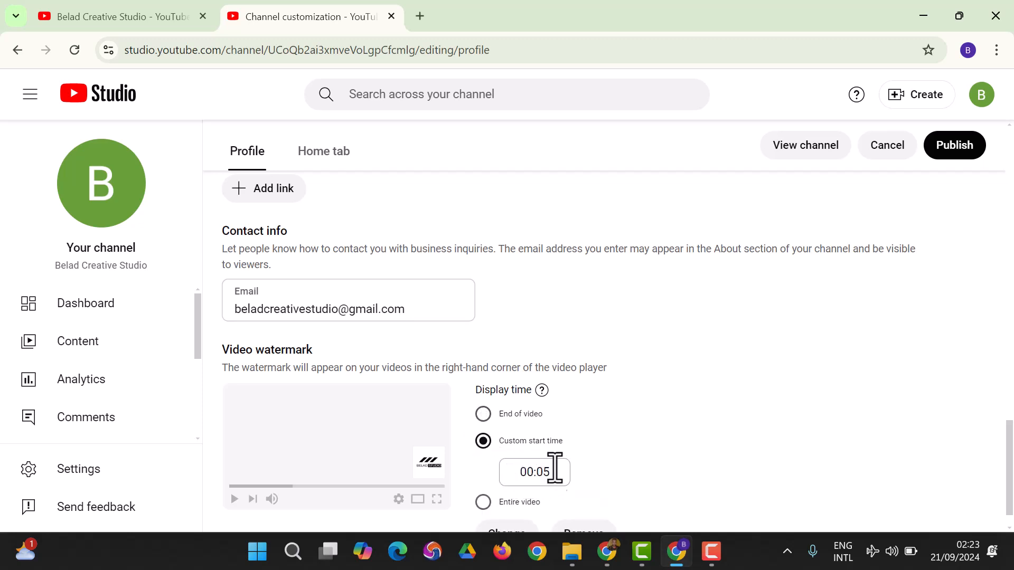
pyautogui.scroll(-1, 593, 465)
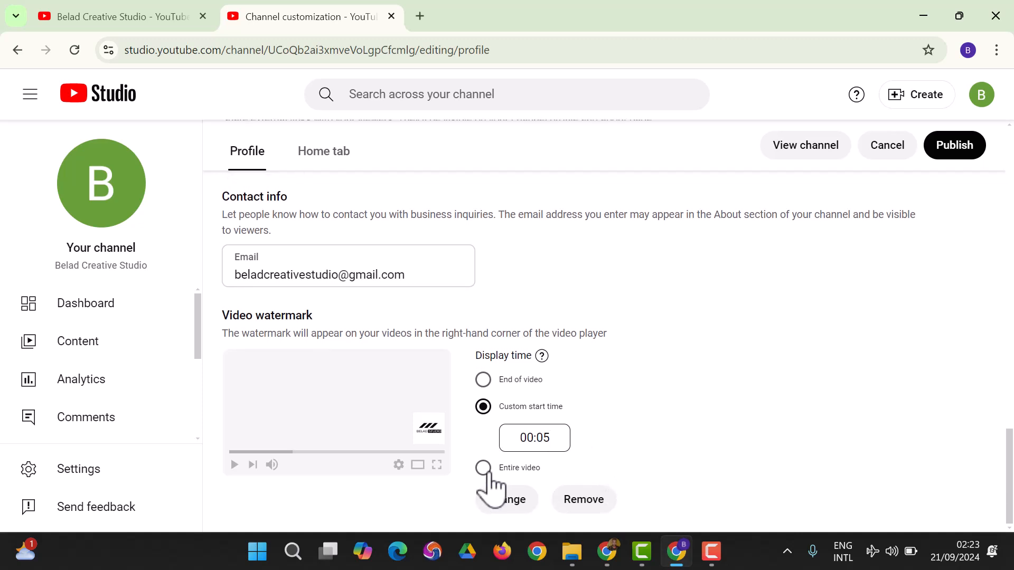
pyautogui.click(555, 445)
pyautogui.press('BackSpace')
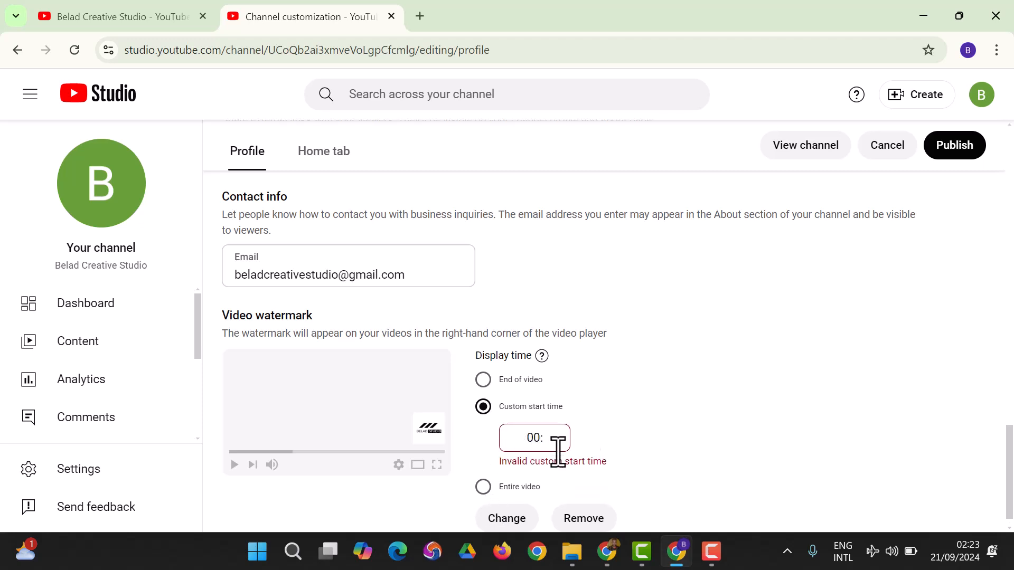
pyautogui.write('10')
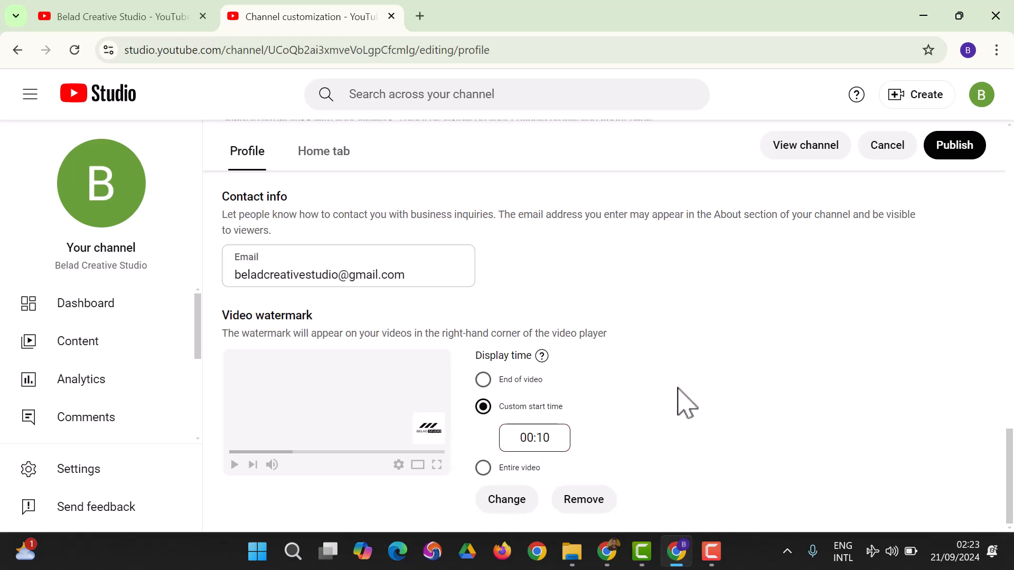
pyautogui.click(961, 157)
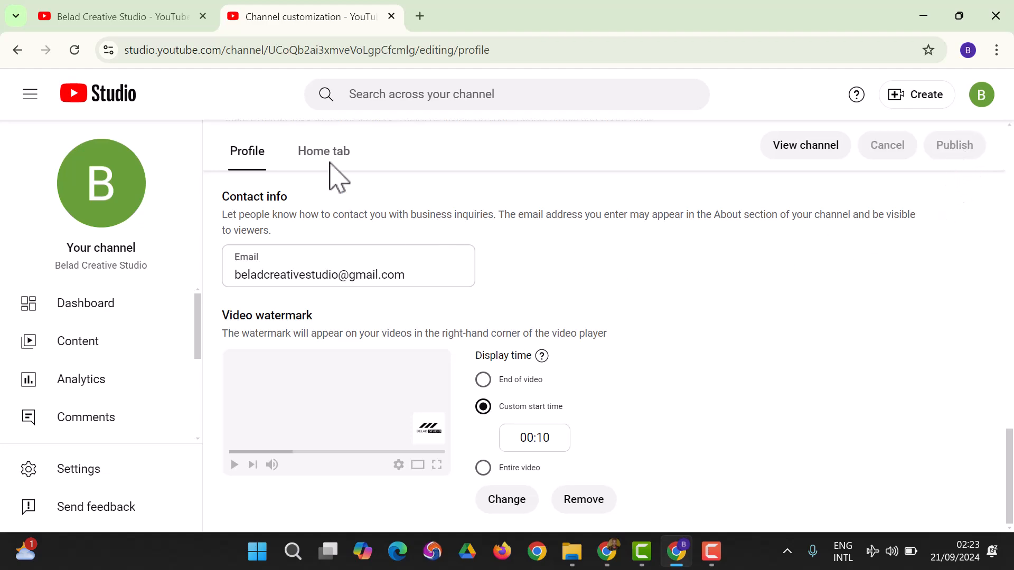
# Examine the channel's Home tab customization settings and its layout sections, from For You through Created playlists.
pyautogui.scroll(10, 319, 190)
pyautogui.scroll(10, 320, 180)
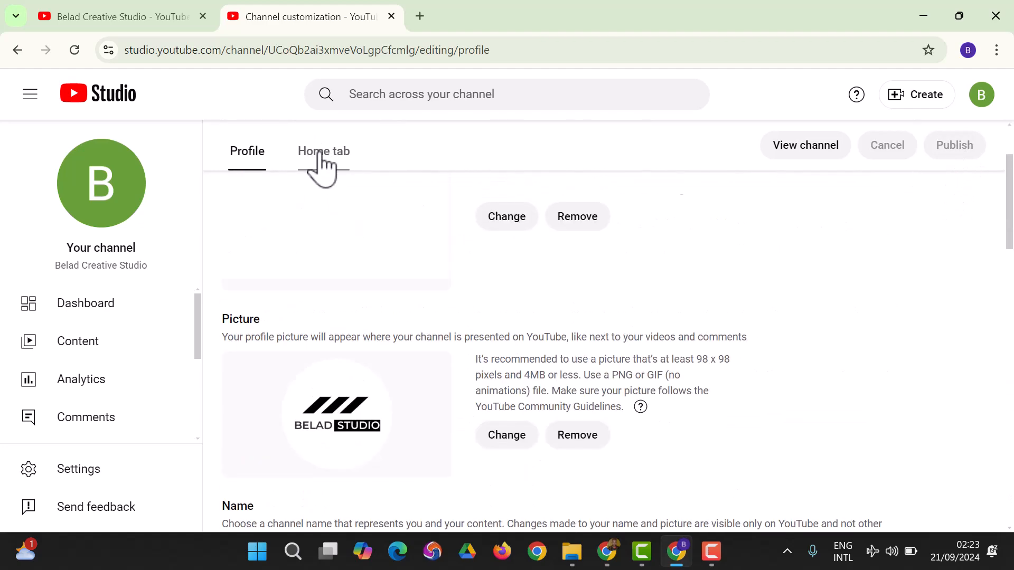
pyautogui.click(321, 154)
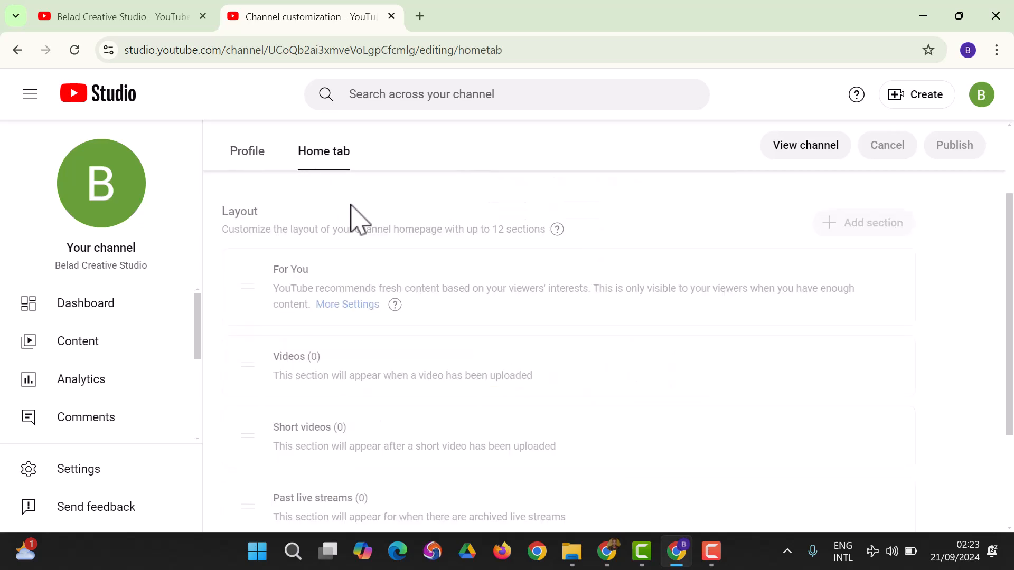
pyautogui.scroll(-2, 285, 259)
pyautogui.scroll(5, 283, 176)
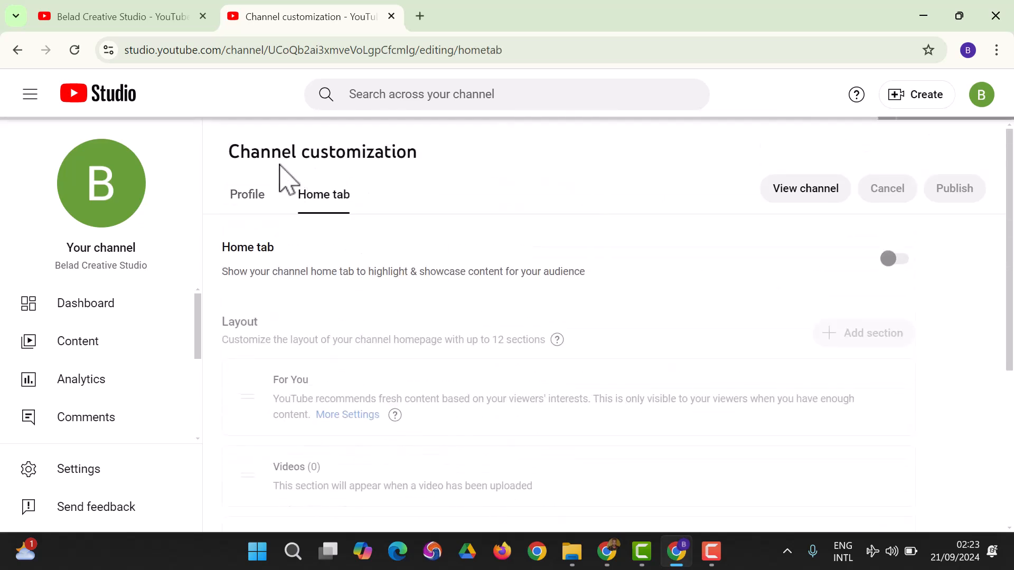
pyautogui.scroll(-1, 288, 256)
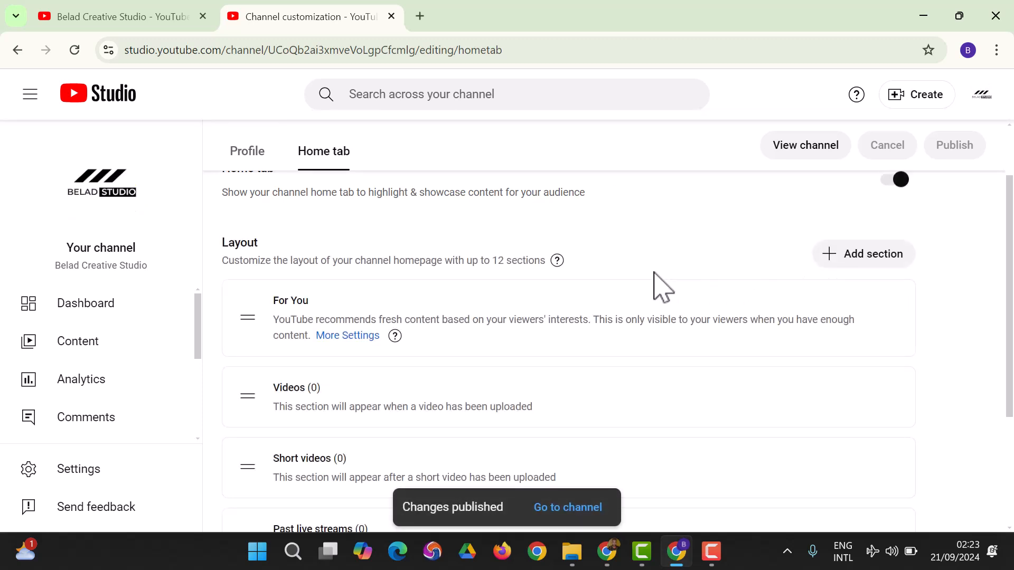
pyautogui.scroll(-4, 365, 309)
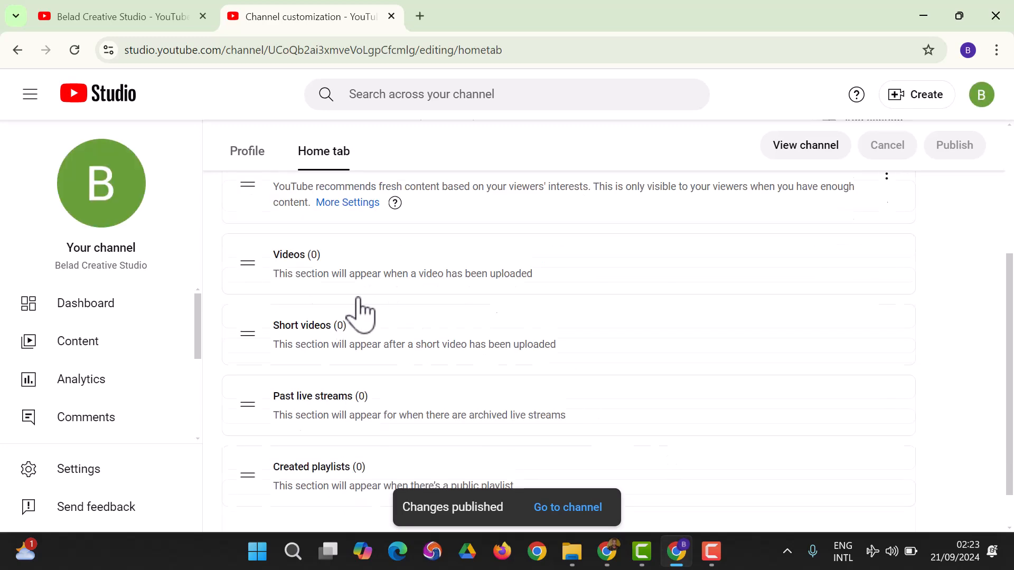
pyautogui.scroll(5, 349, 348)
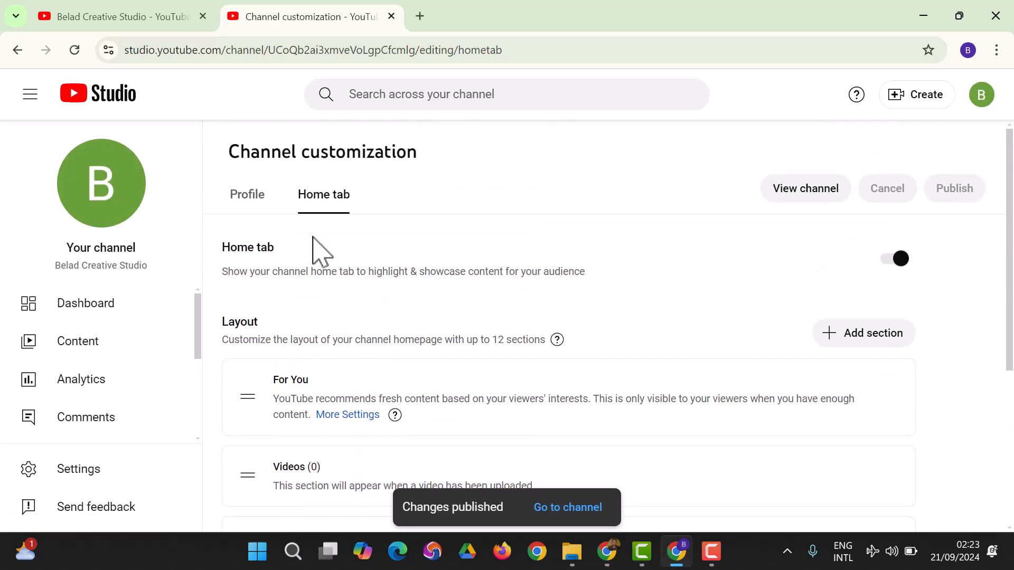
# Return to the Profile settings, and reload the already open public channel page to check the published branding.
pyautogui.click(246, 195)
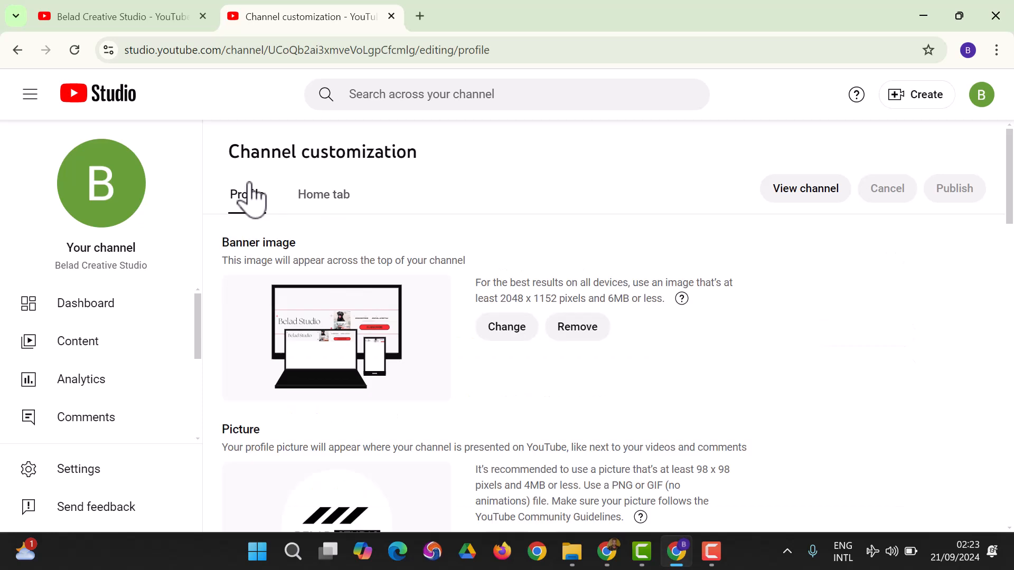
pyautogui.click(117, 14)
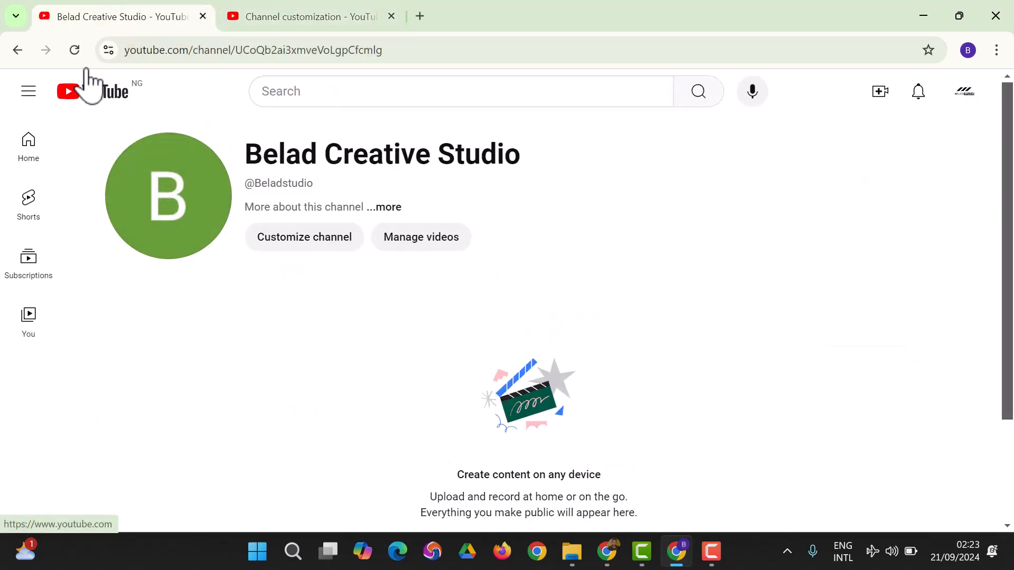
pyautogui.click(66, 54)
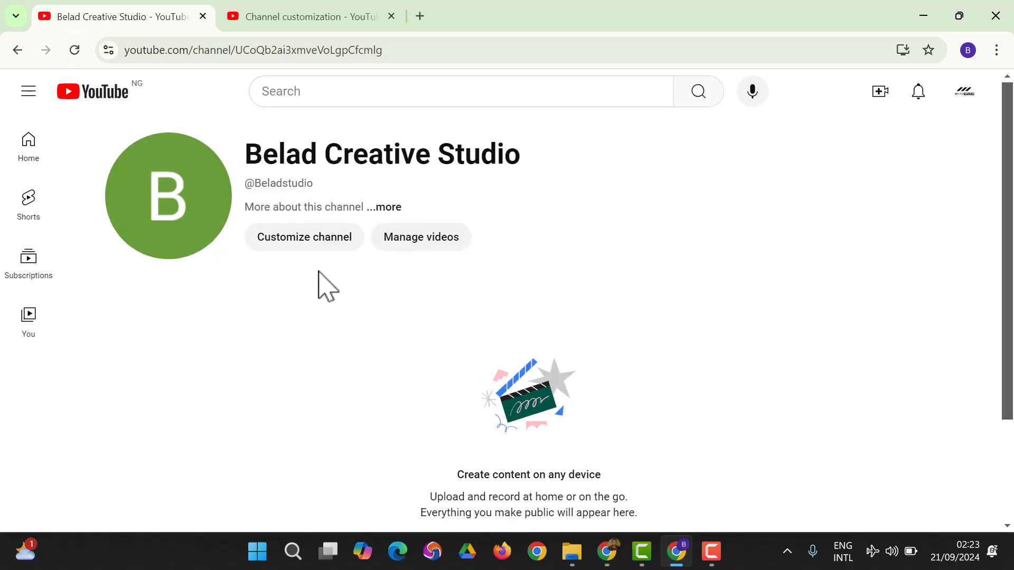
# Check the profile picture in the customization settings and open the public channel view from there.
pyautogui.click(346, 16)
pyautogui.scroll(-4, 507, 343)
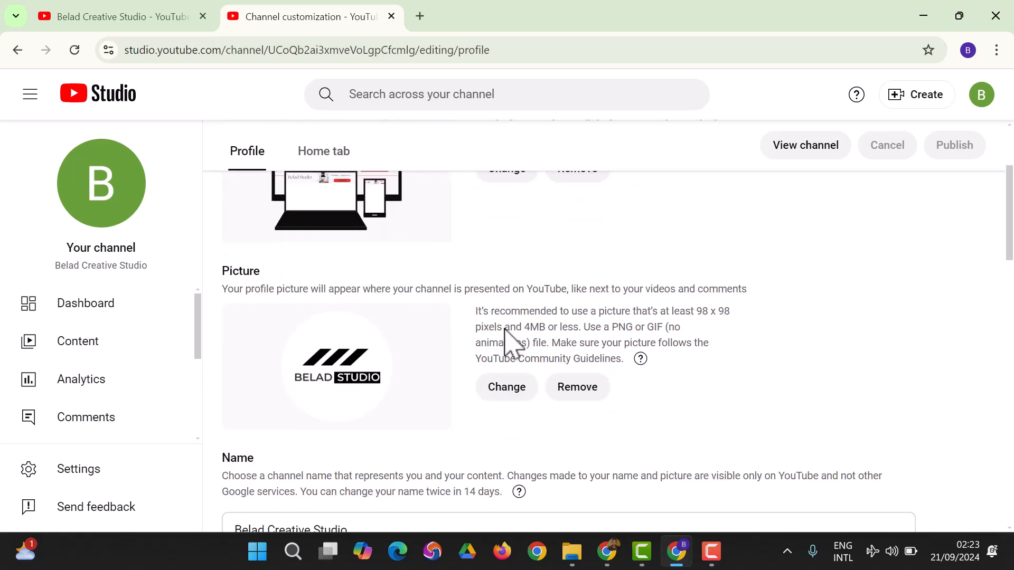
pyautogui.click(825, 151)
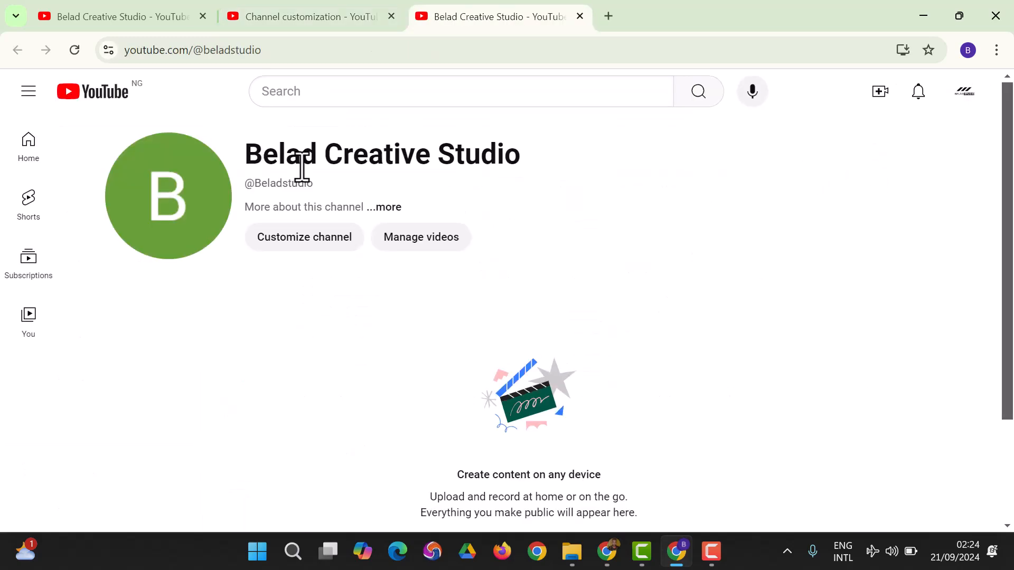
# Go back to the channel customization page and review the description, channel URL, contact info and video watermark settings.
pyautogui.click(296, 15)
pyautogui.scroll(-15, 414, 291)
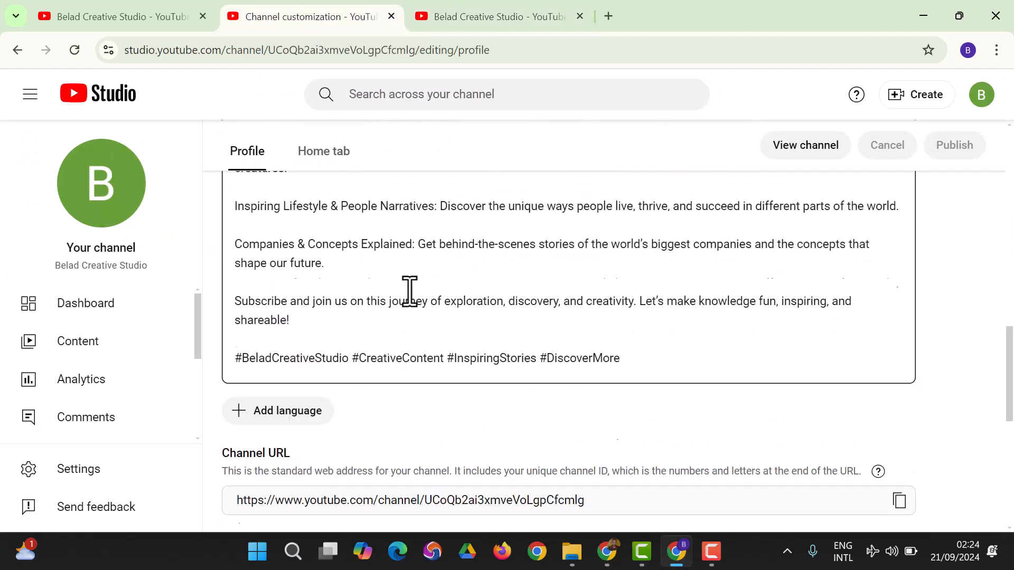
pyautogui.scroll(-4, 409, 292)
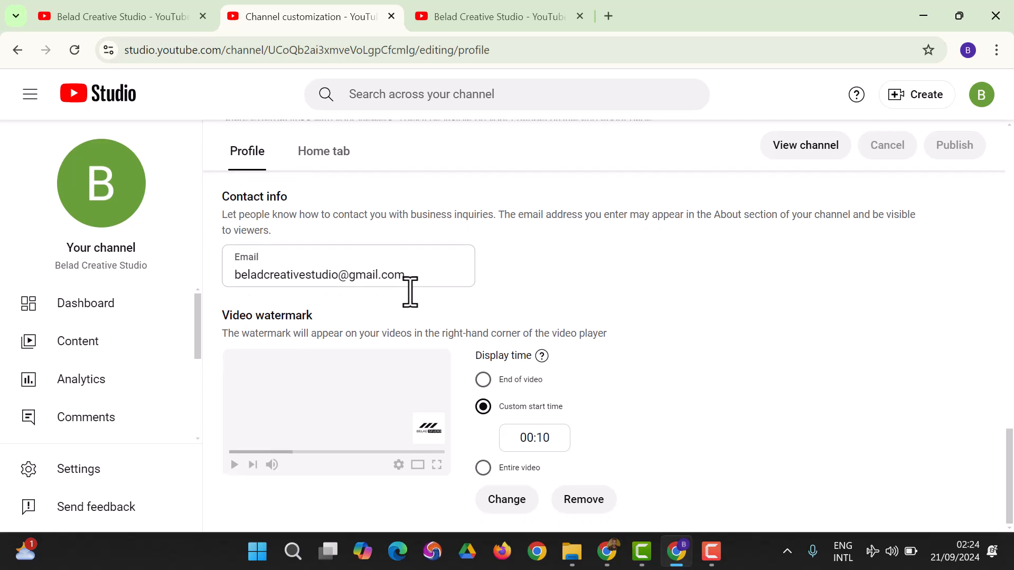